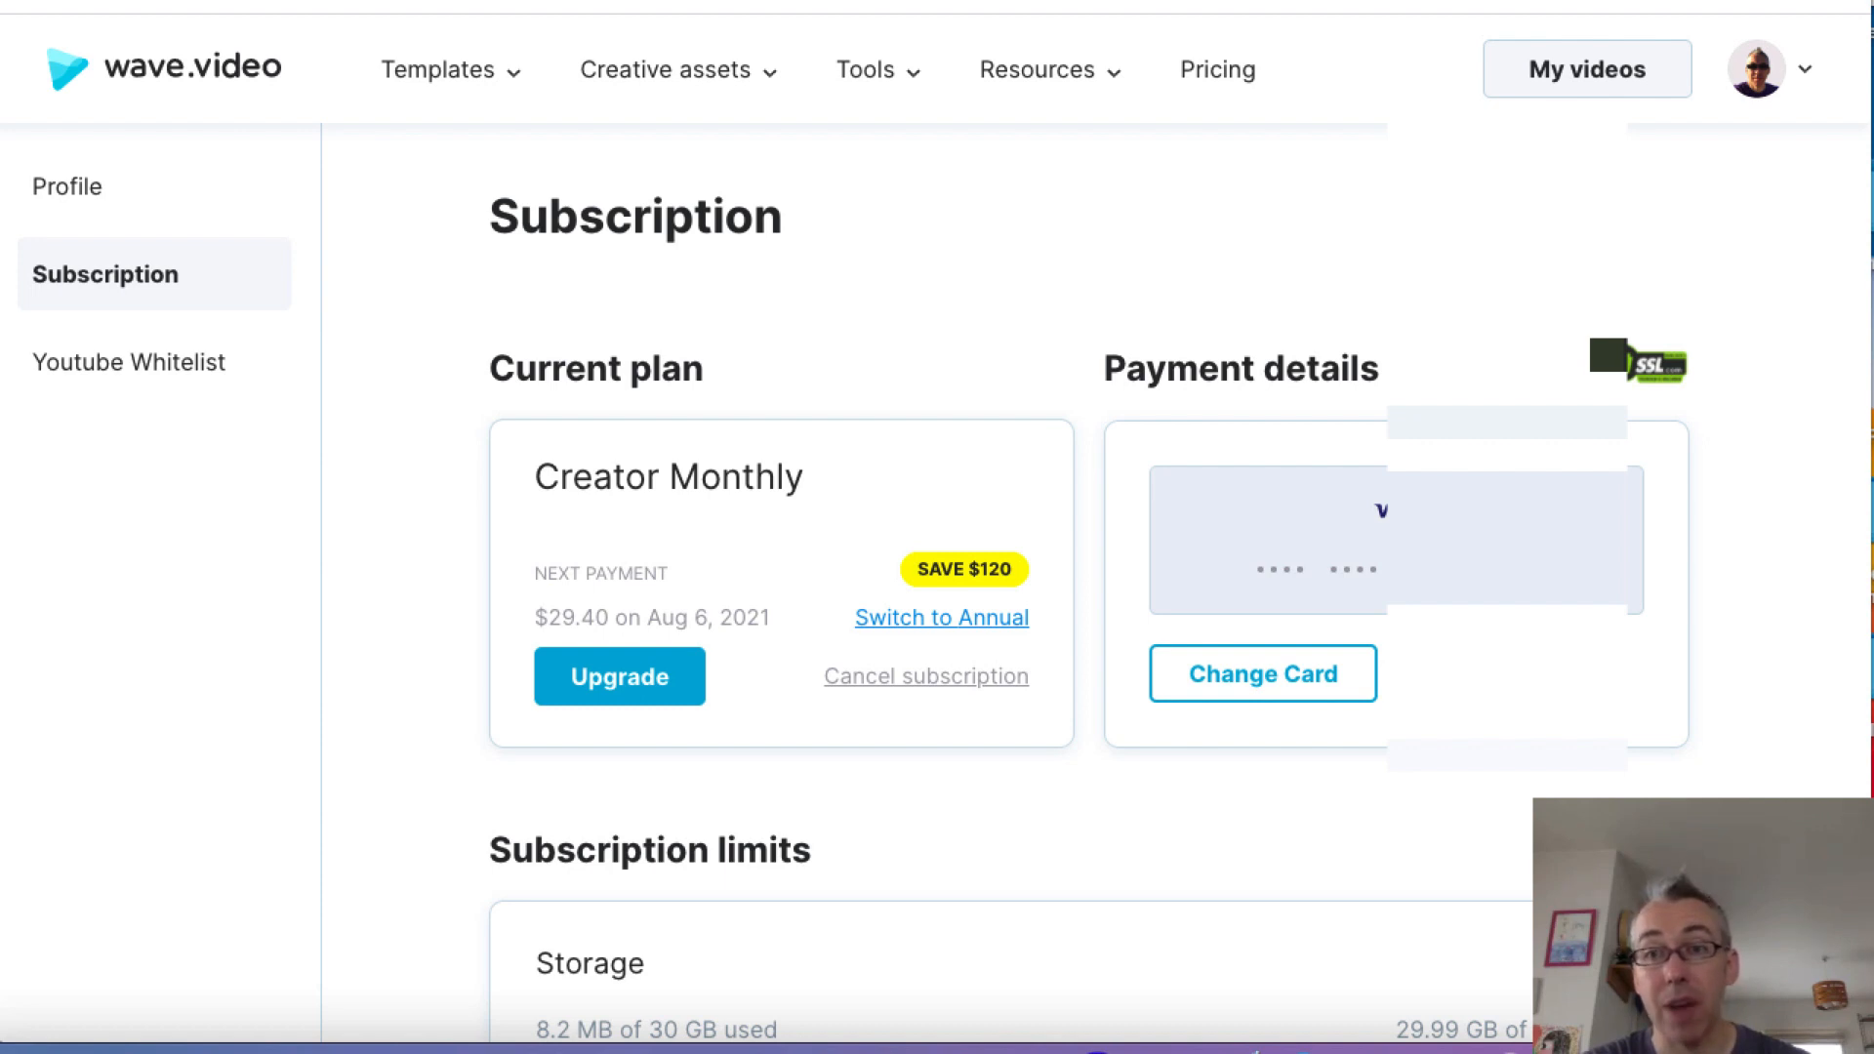
pyautogui.scroll(-7, 1794, 695)
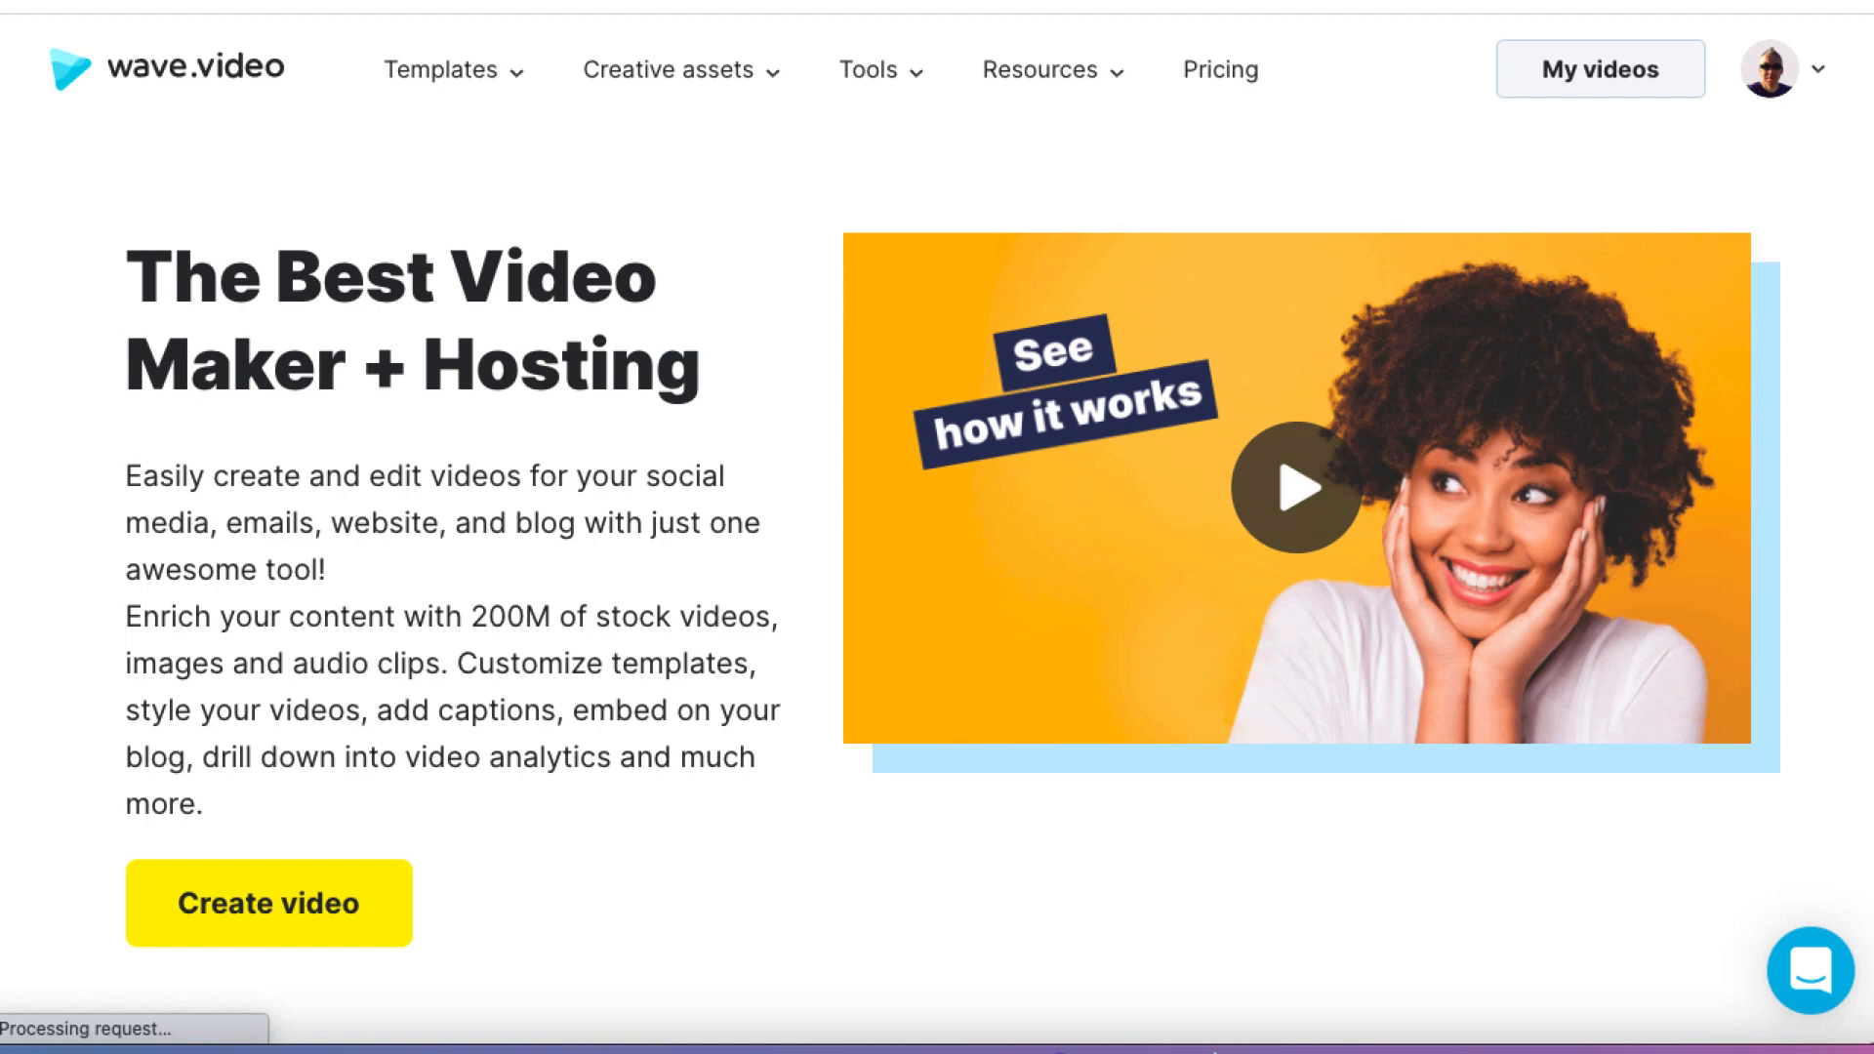
pyautogui.moveTo(463, 83)
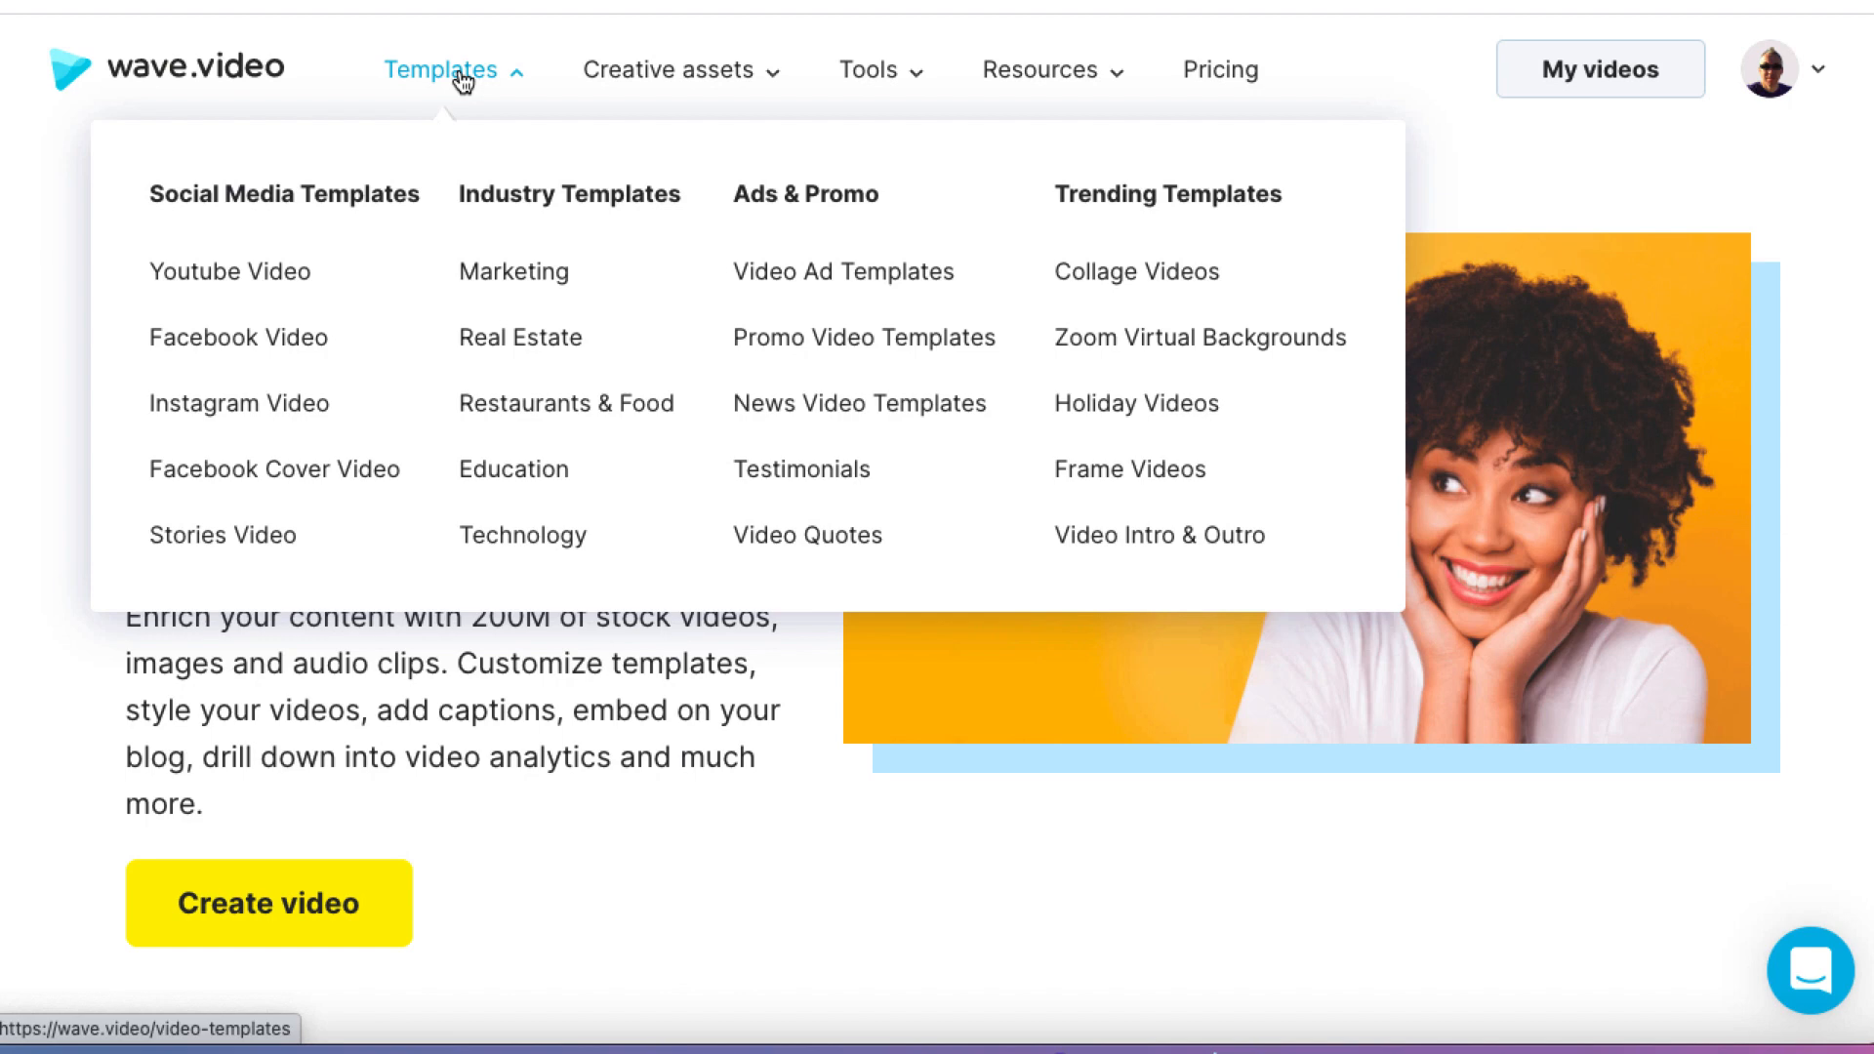
pyautogui.moveTo(678, 84)
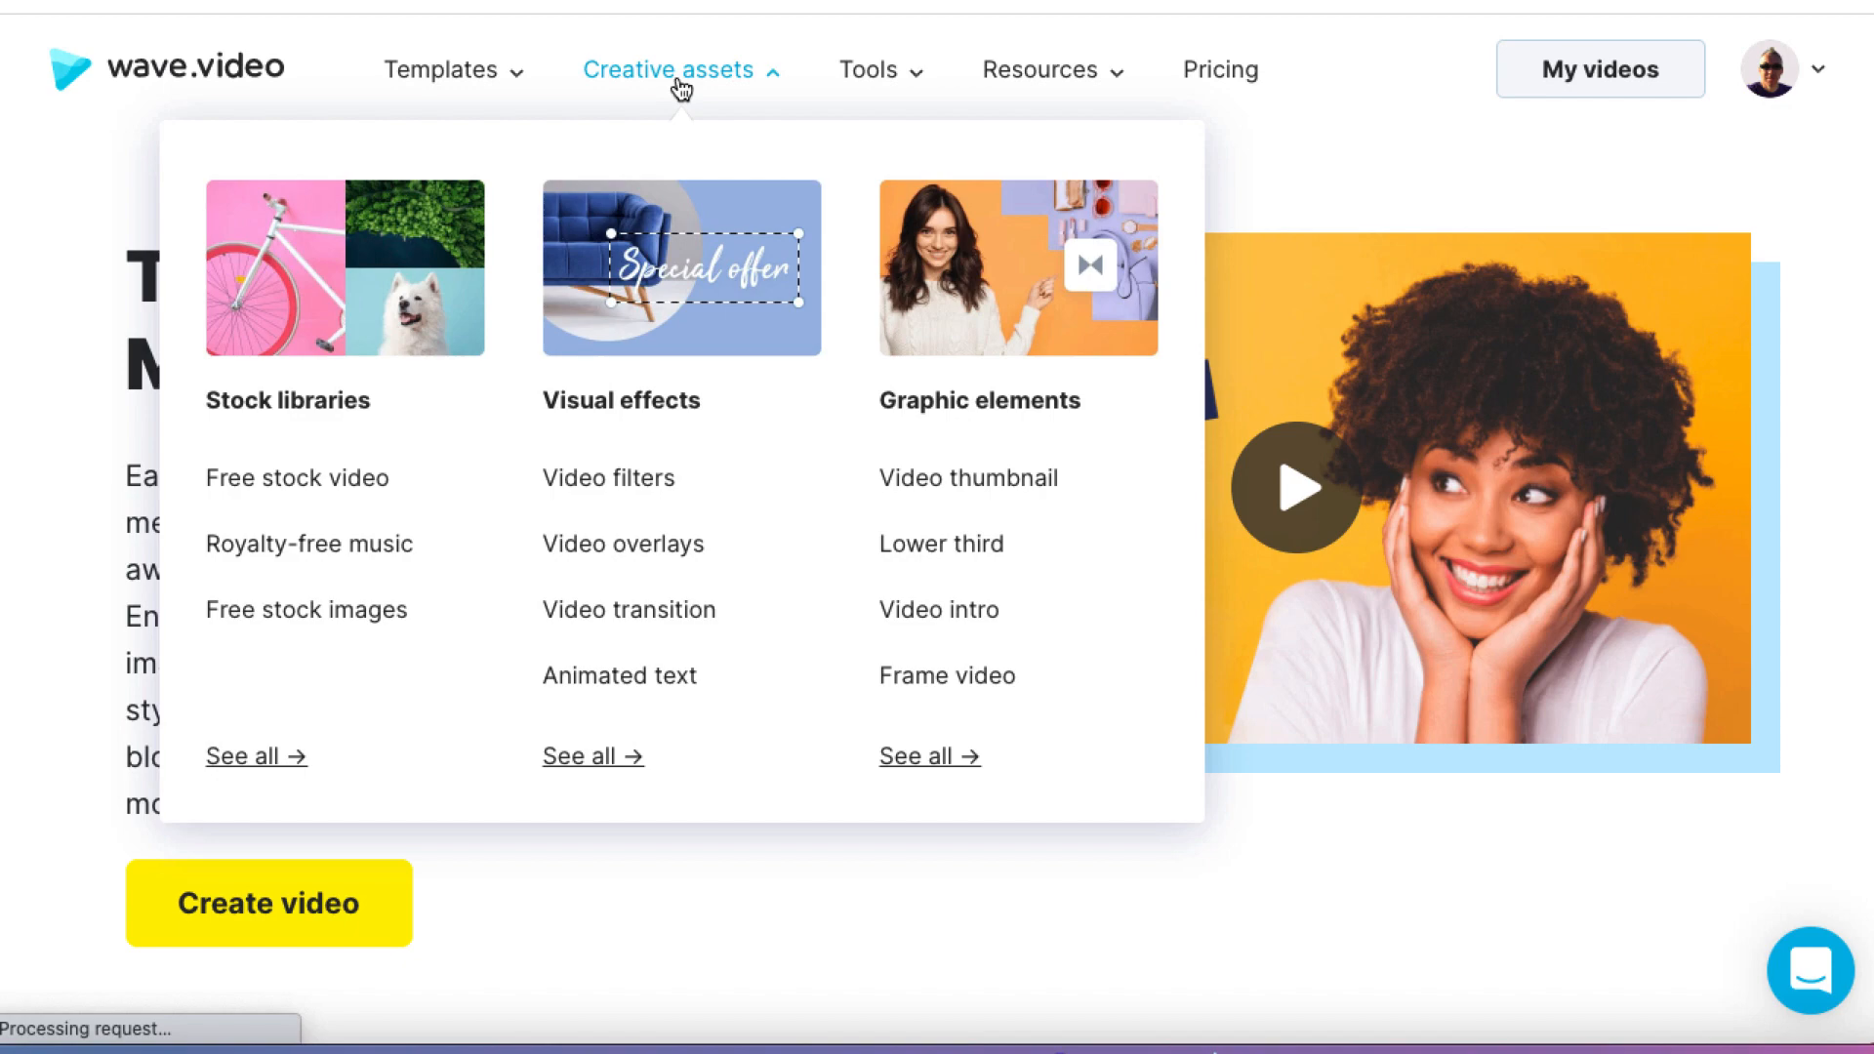
pyautogui.moveTo(899, 80)
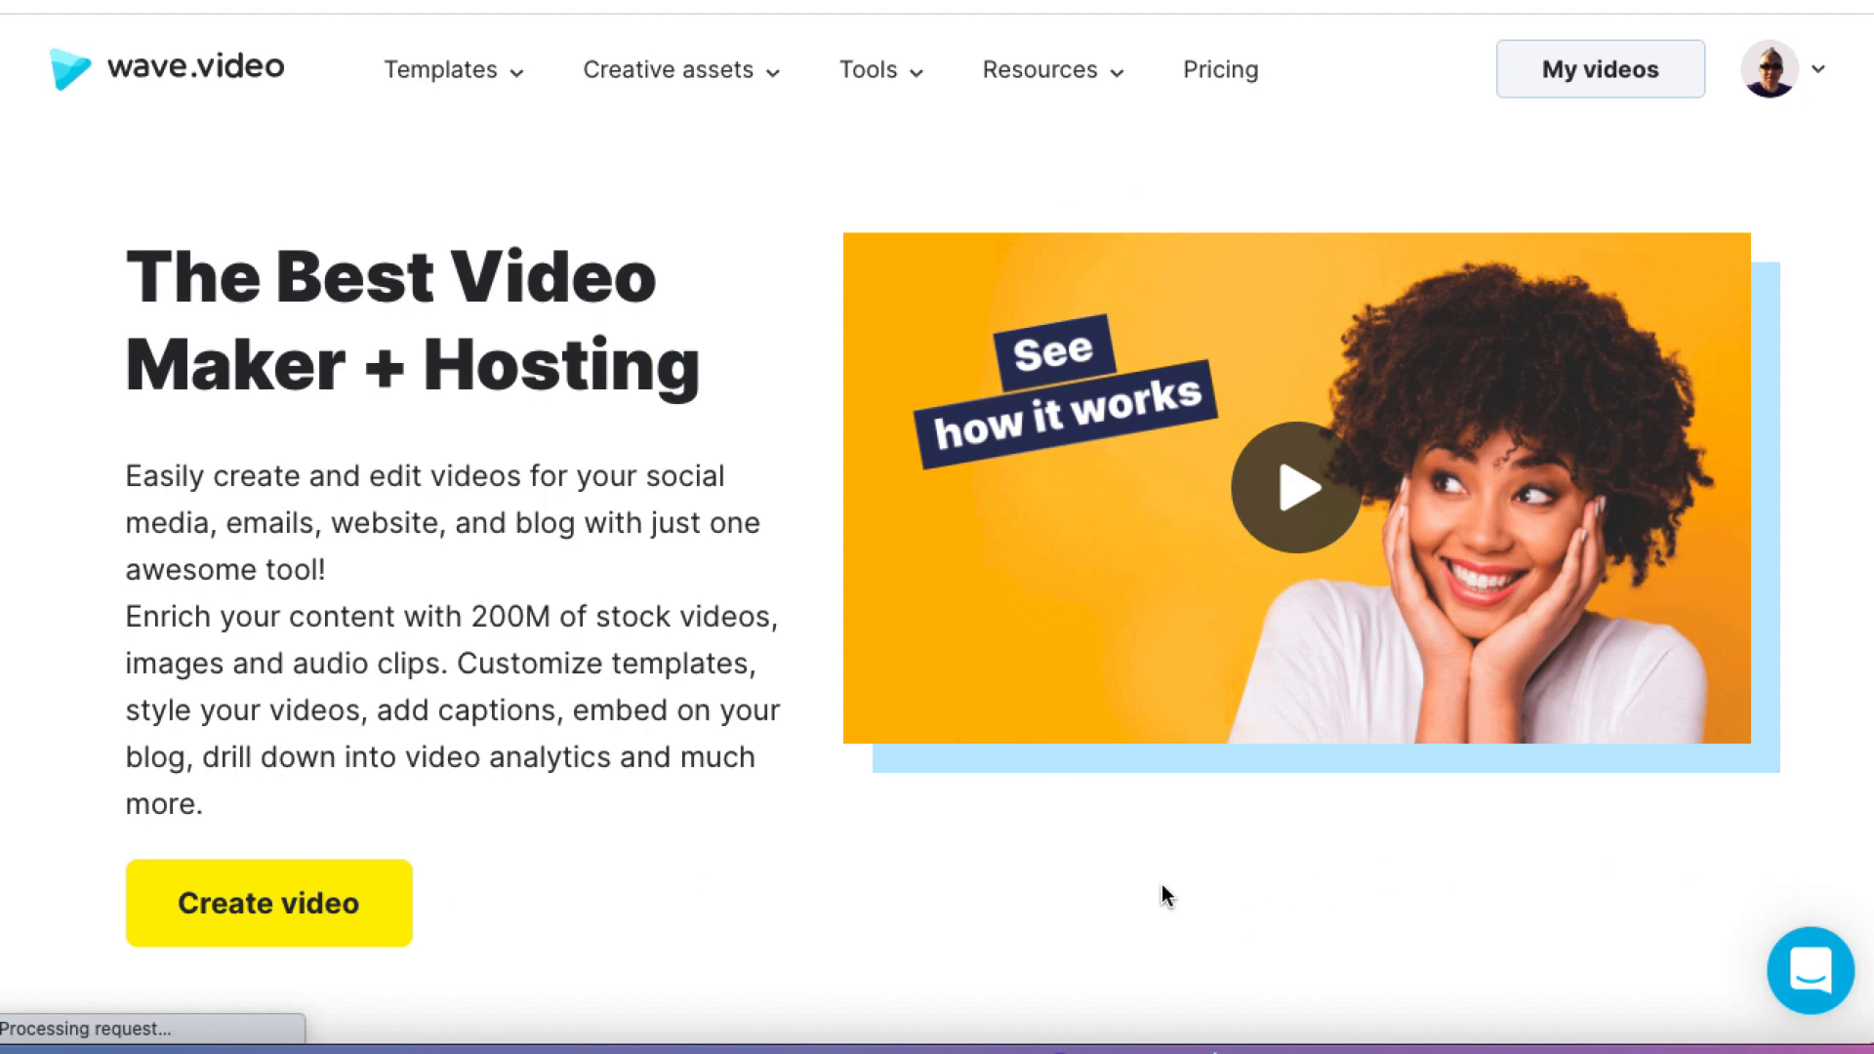
# Step: Start a new video project that is generated from text
pyautogui.click(332, 906)
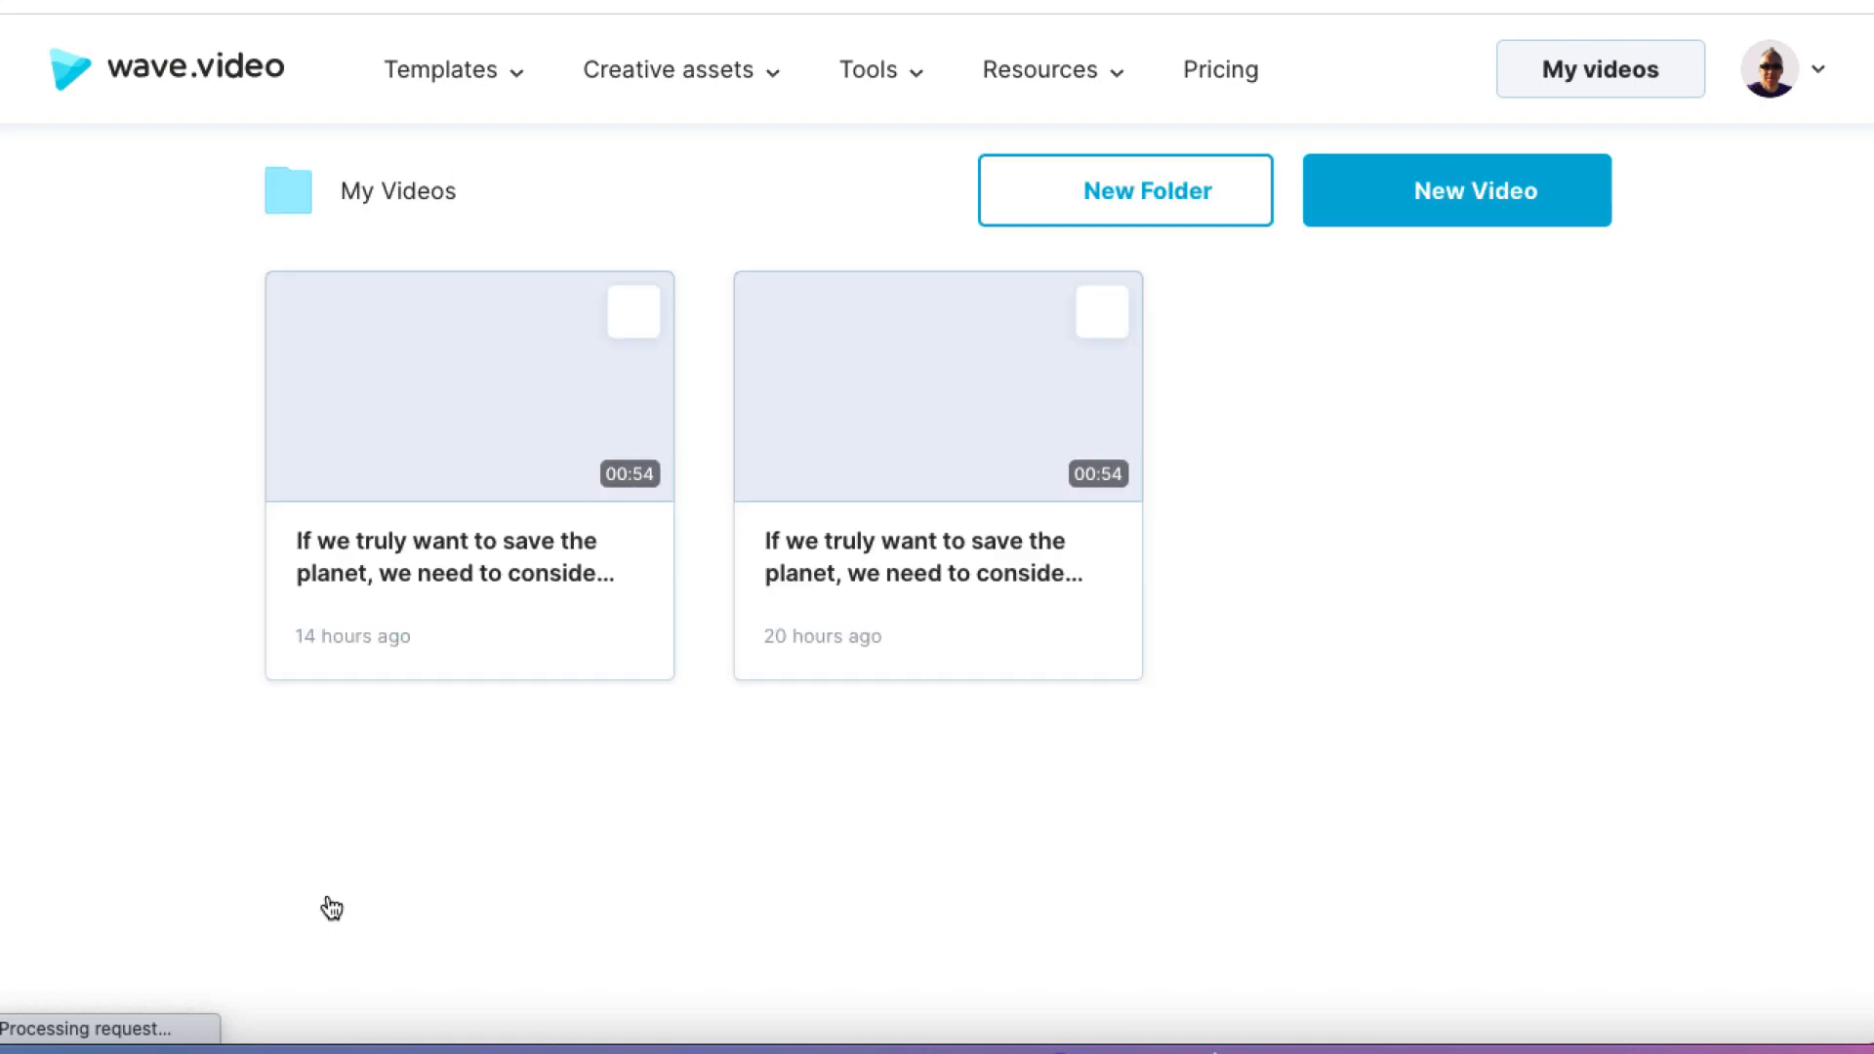
pyautogui.click(1448, 207)
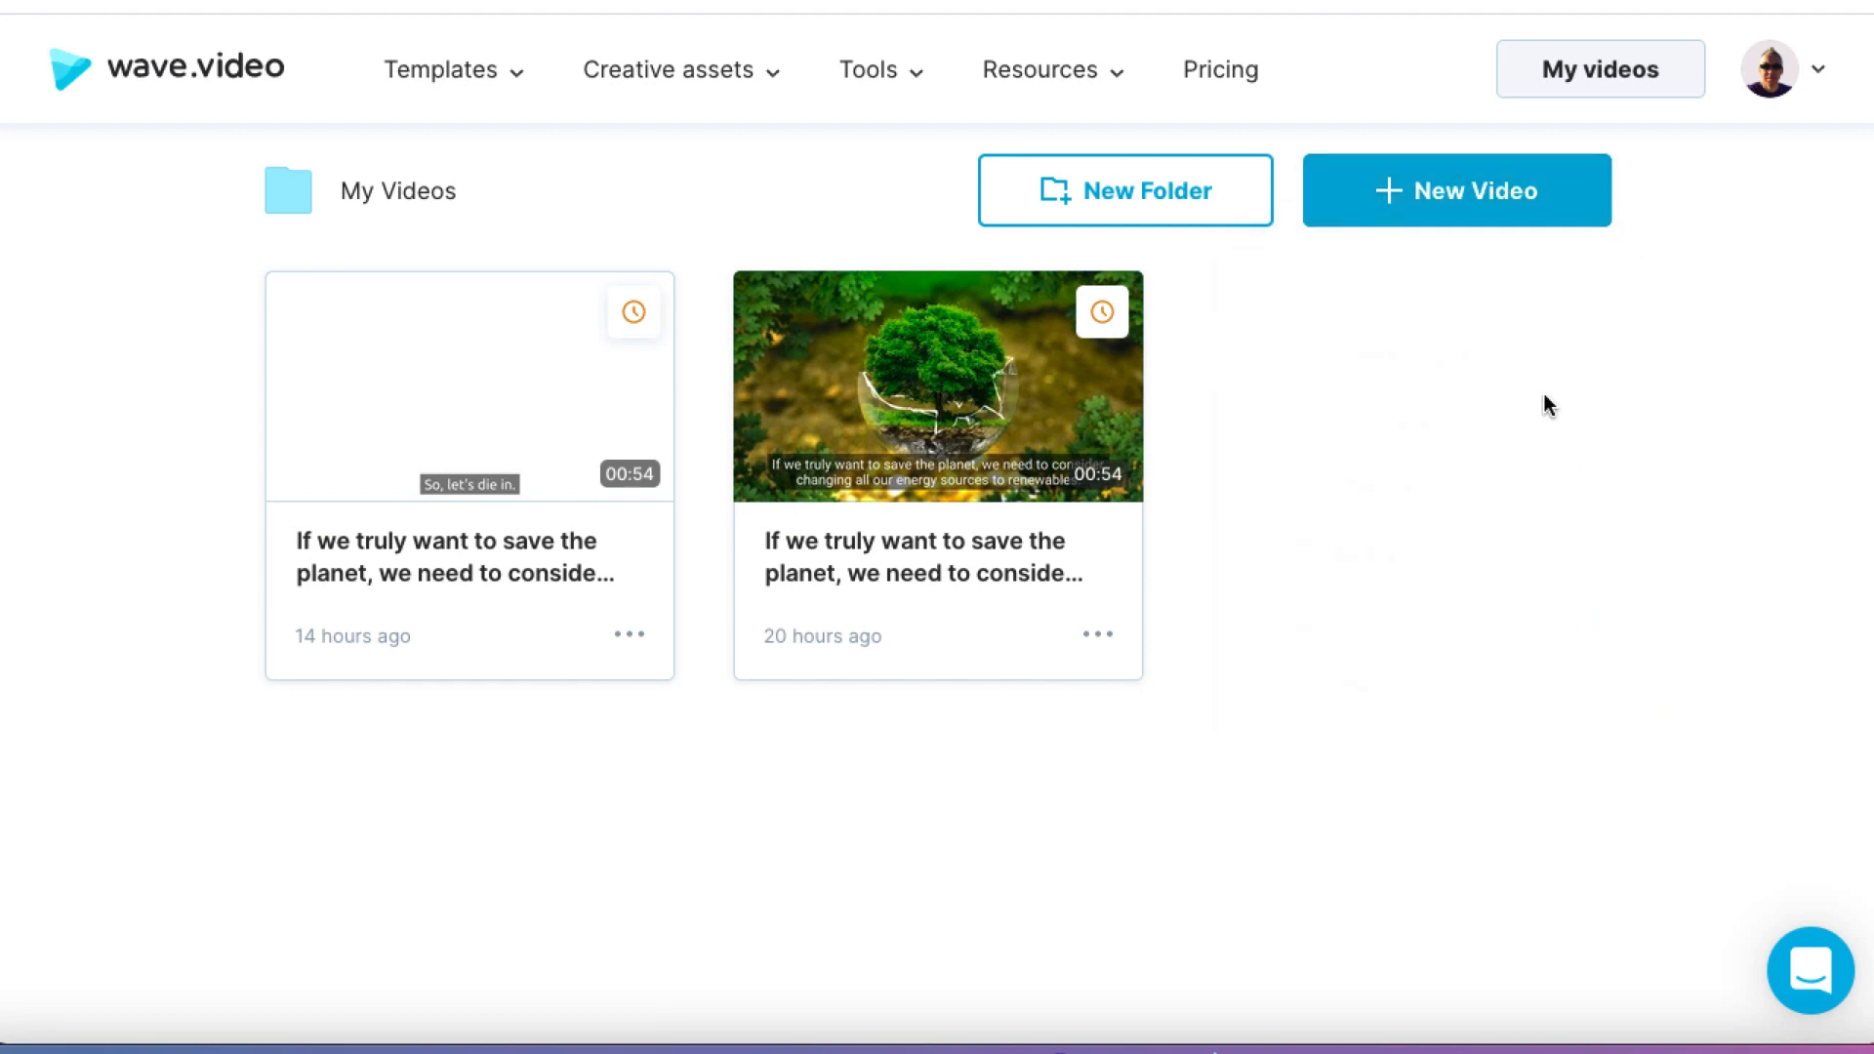
pyautogui.click(1418, 208)
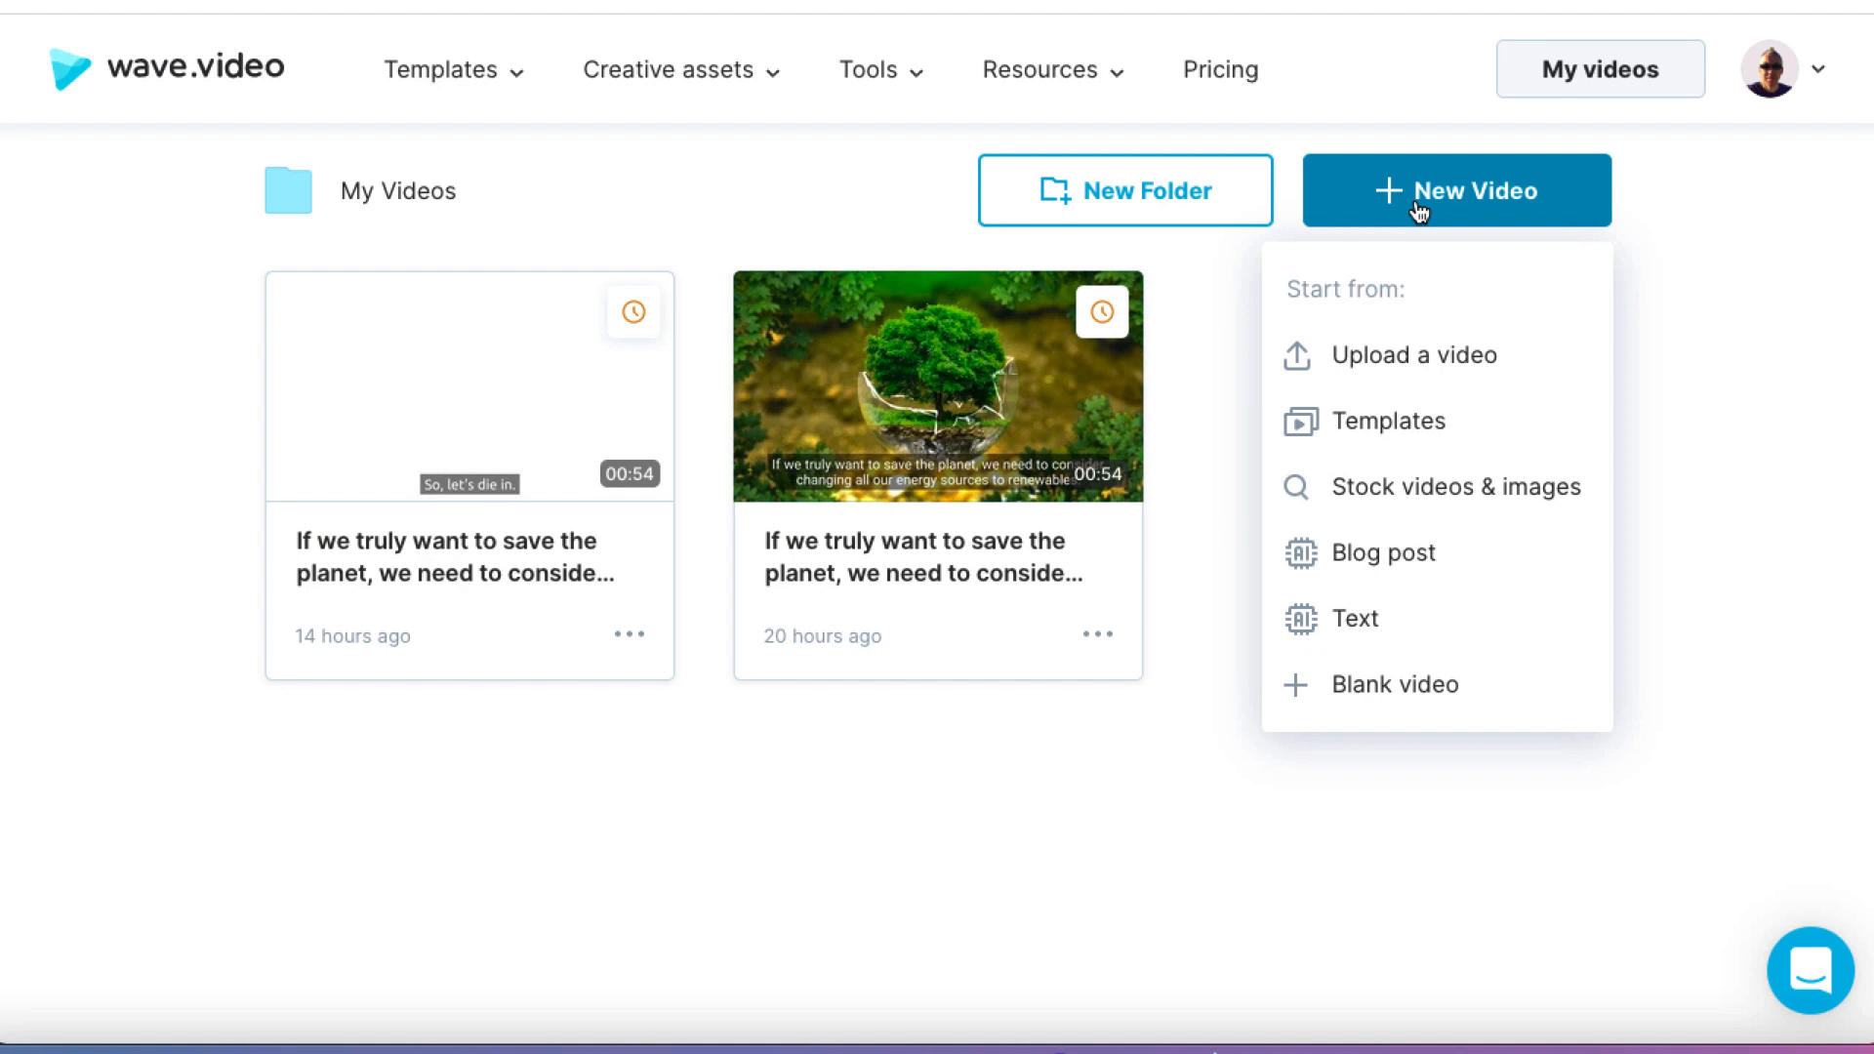
pyautogui.click(1380, 611)
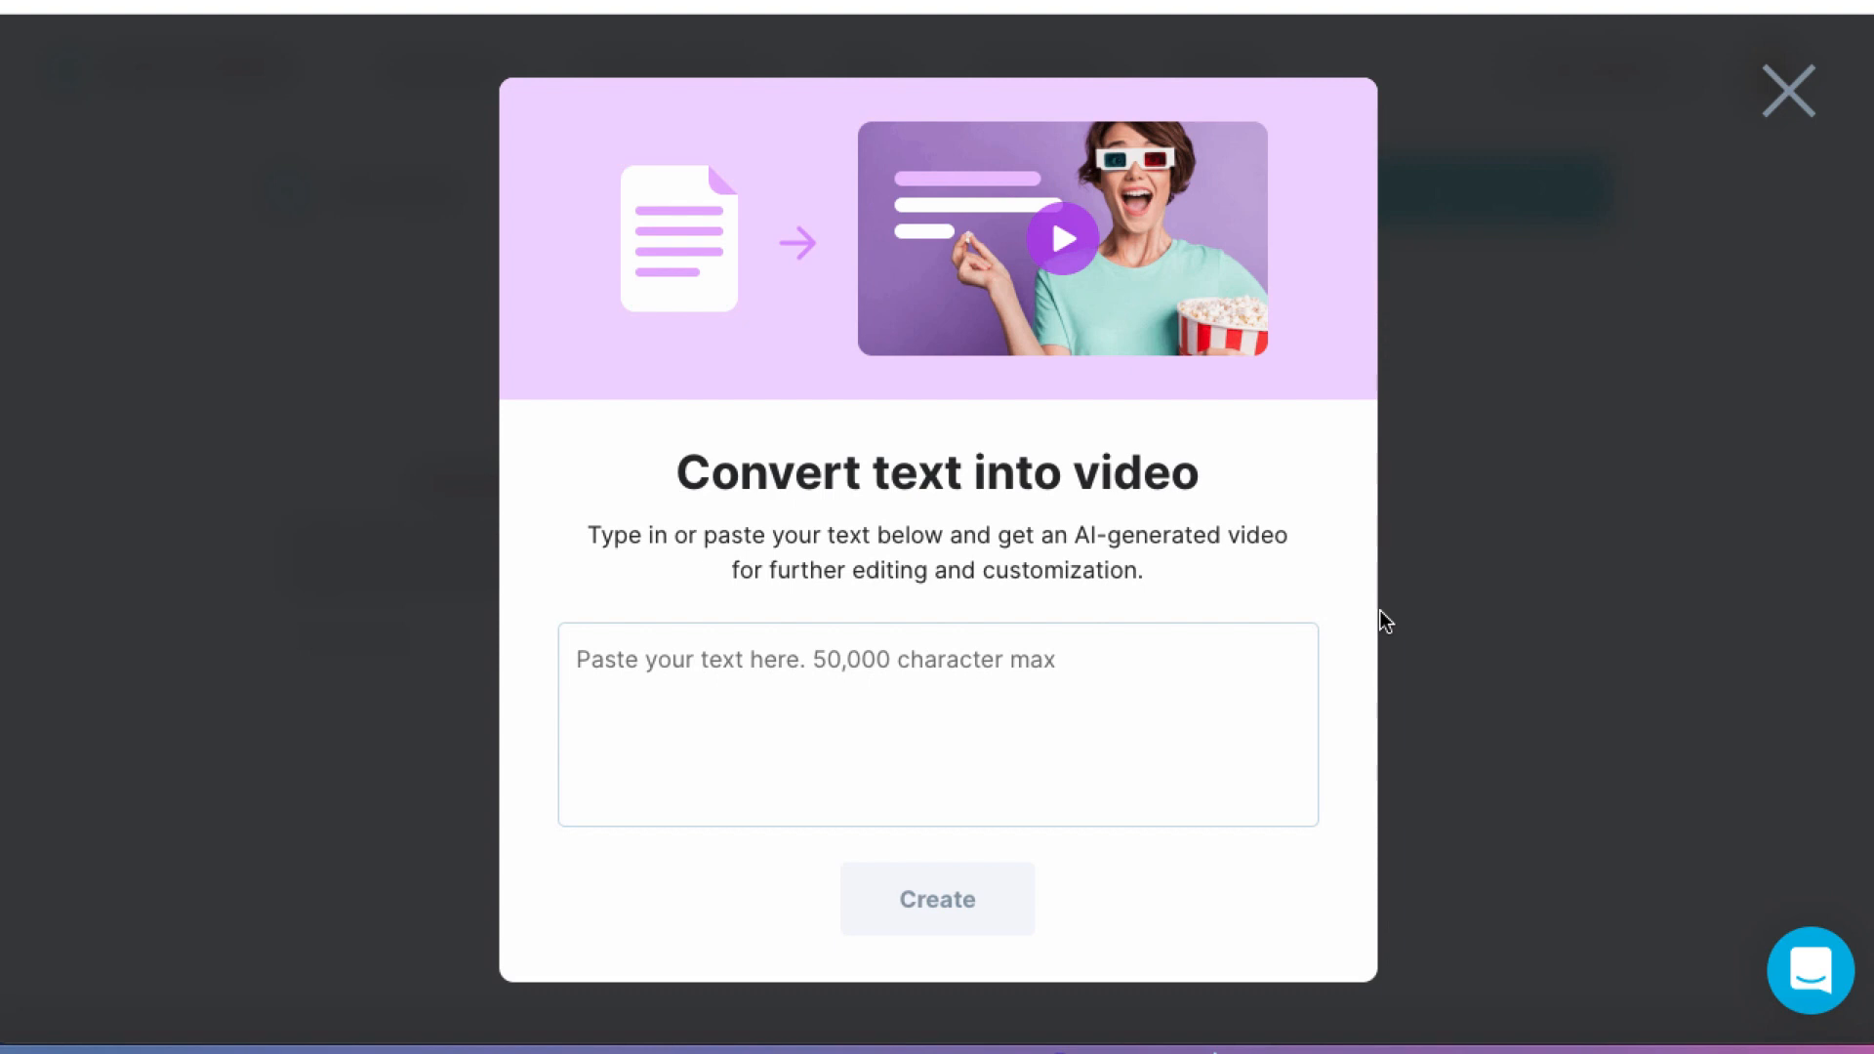
# Step: Switch to Microsoft Word and copy the first three paragraphs under "10. Energy Saving Habits to Develop", from "Without meaning to" through "you should learn"
pyautogui.click(859, 1049)
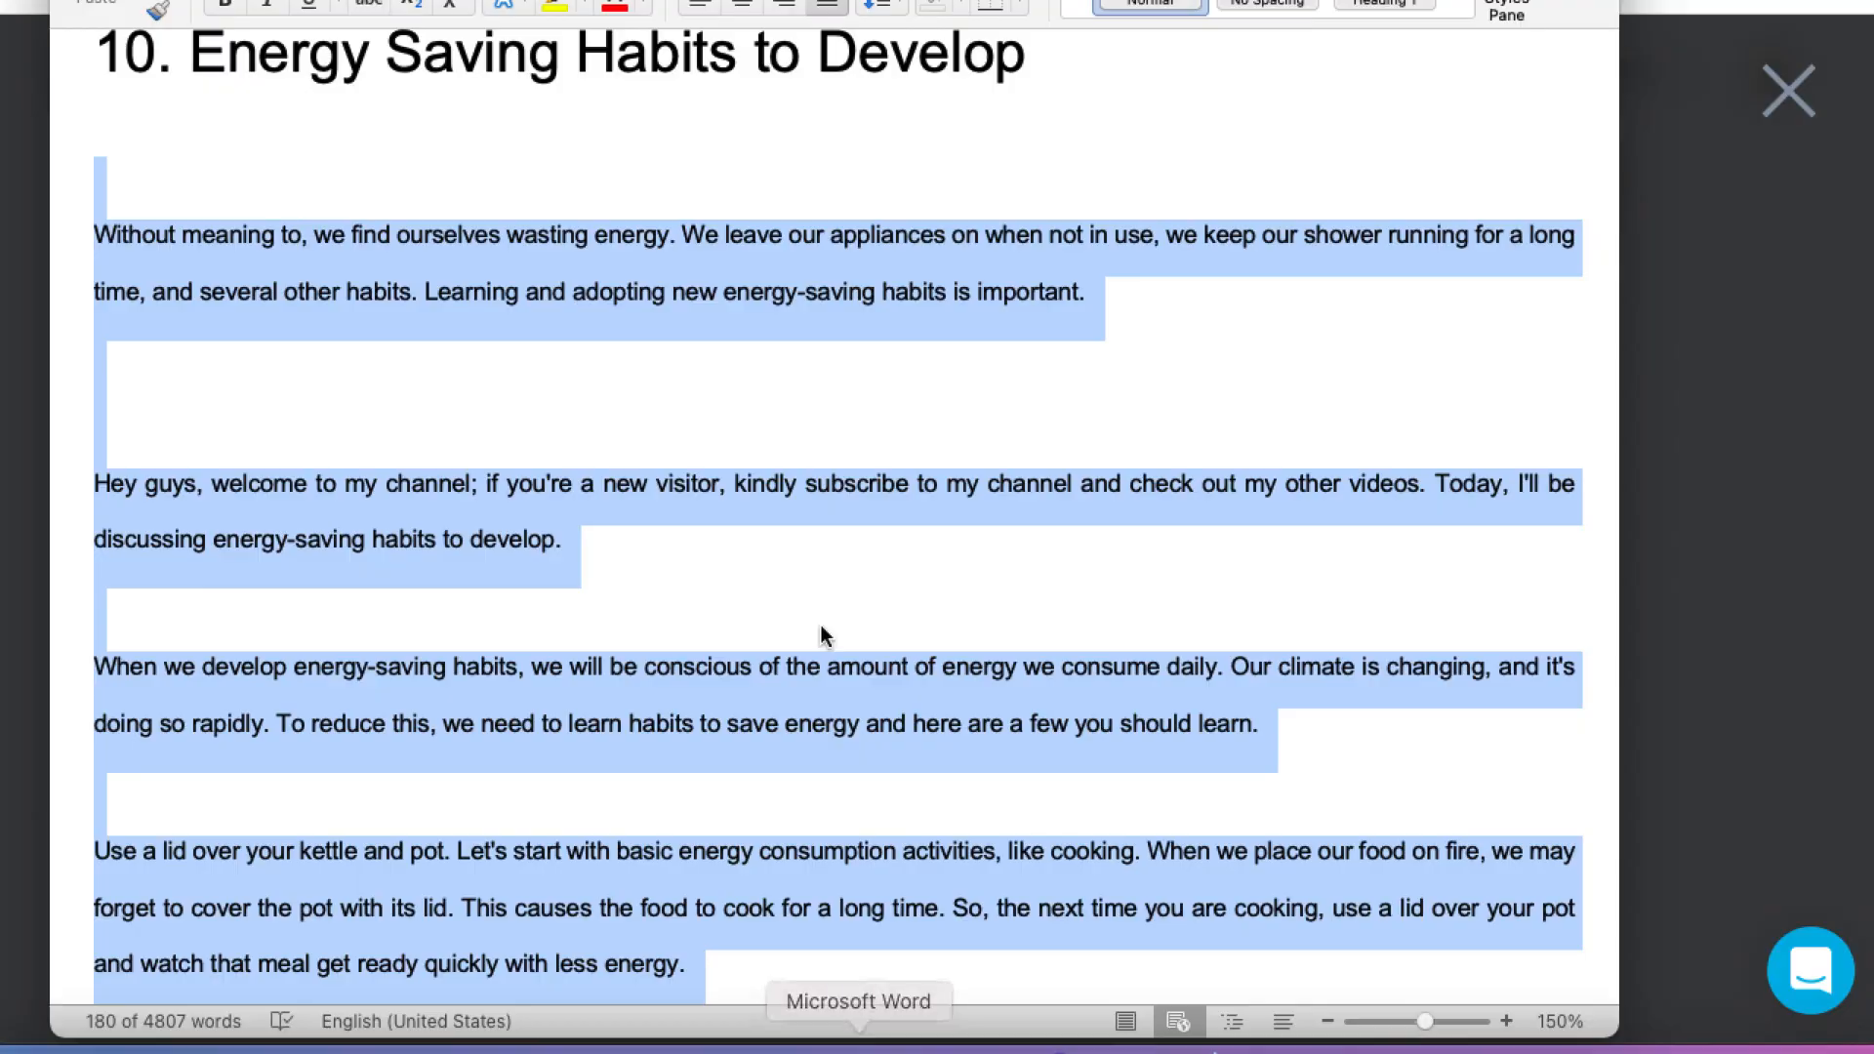
pyautogui.scroll(-2, 820, 635)
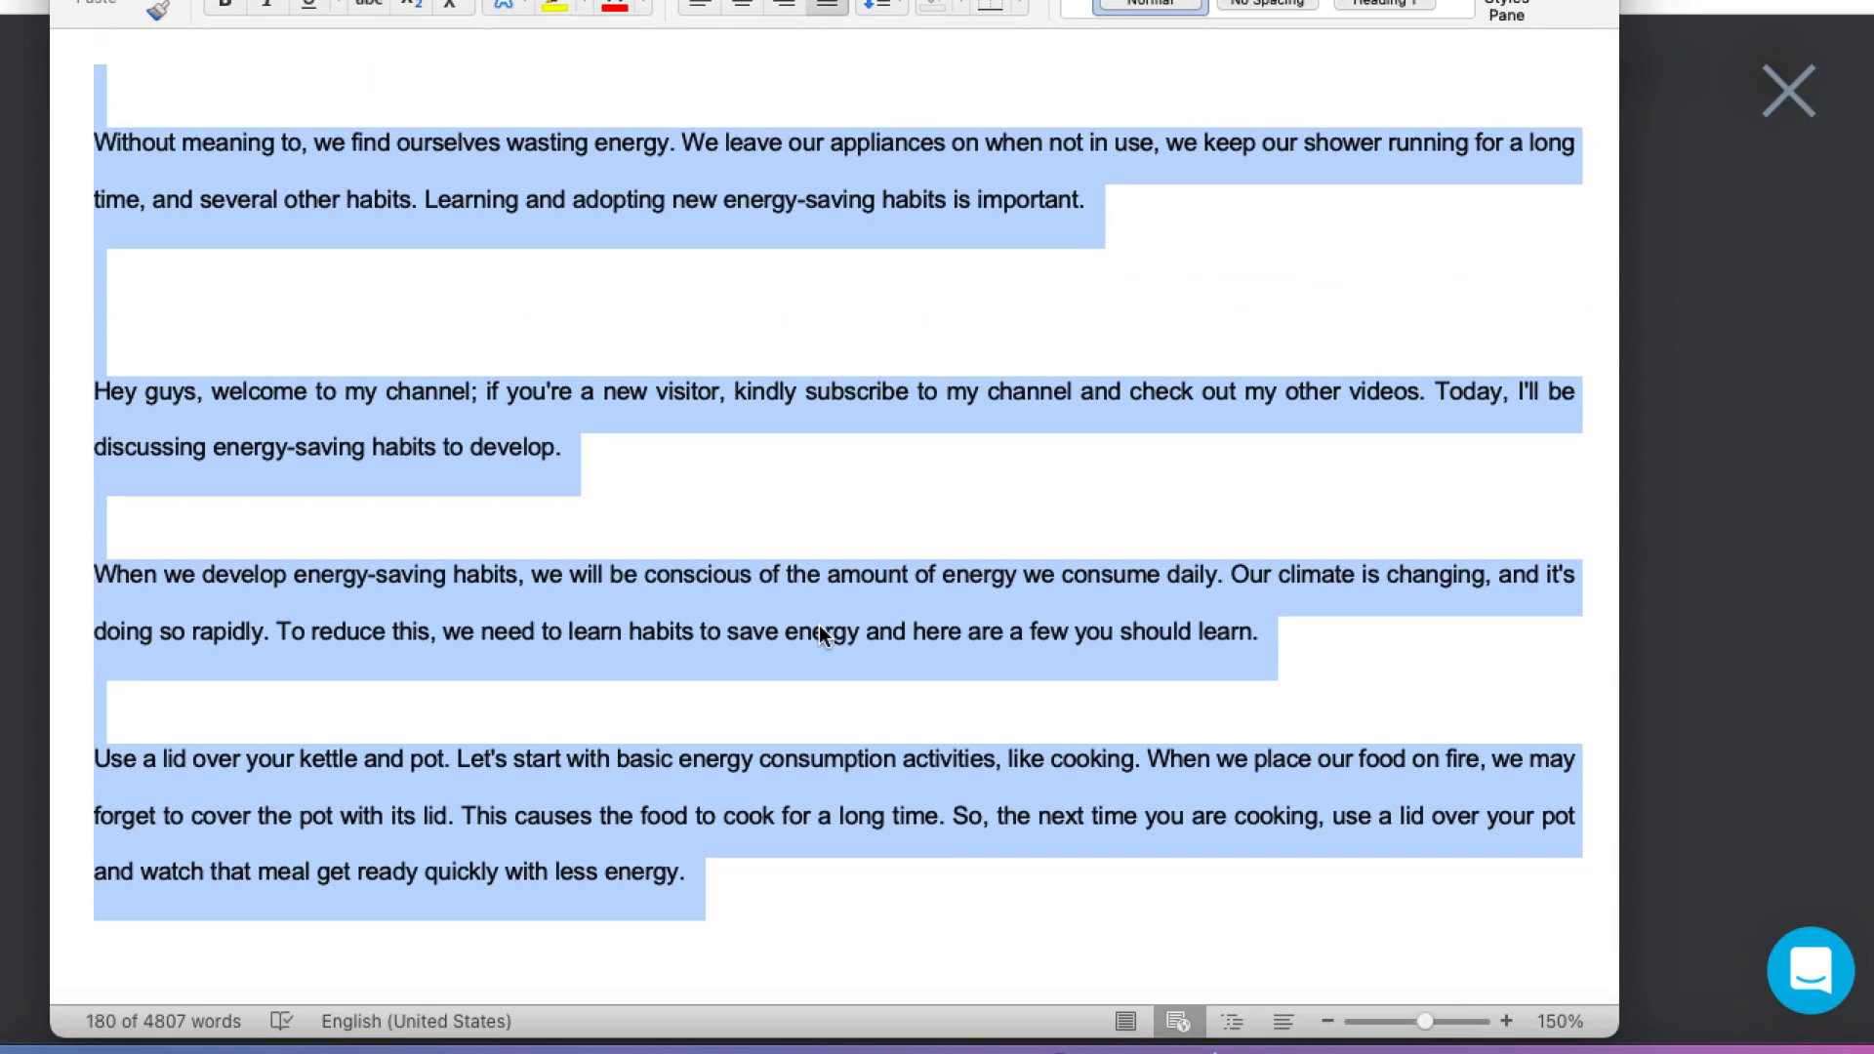
pyautogui.scroll(4, 820, 636)
pyautogui.click(820, 632)
pyautogui.moveTo(1269, 813); pyautogui.dragTo(111, 327)
pyautogui.hotkey('ctrl', 'c')
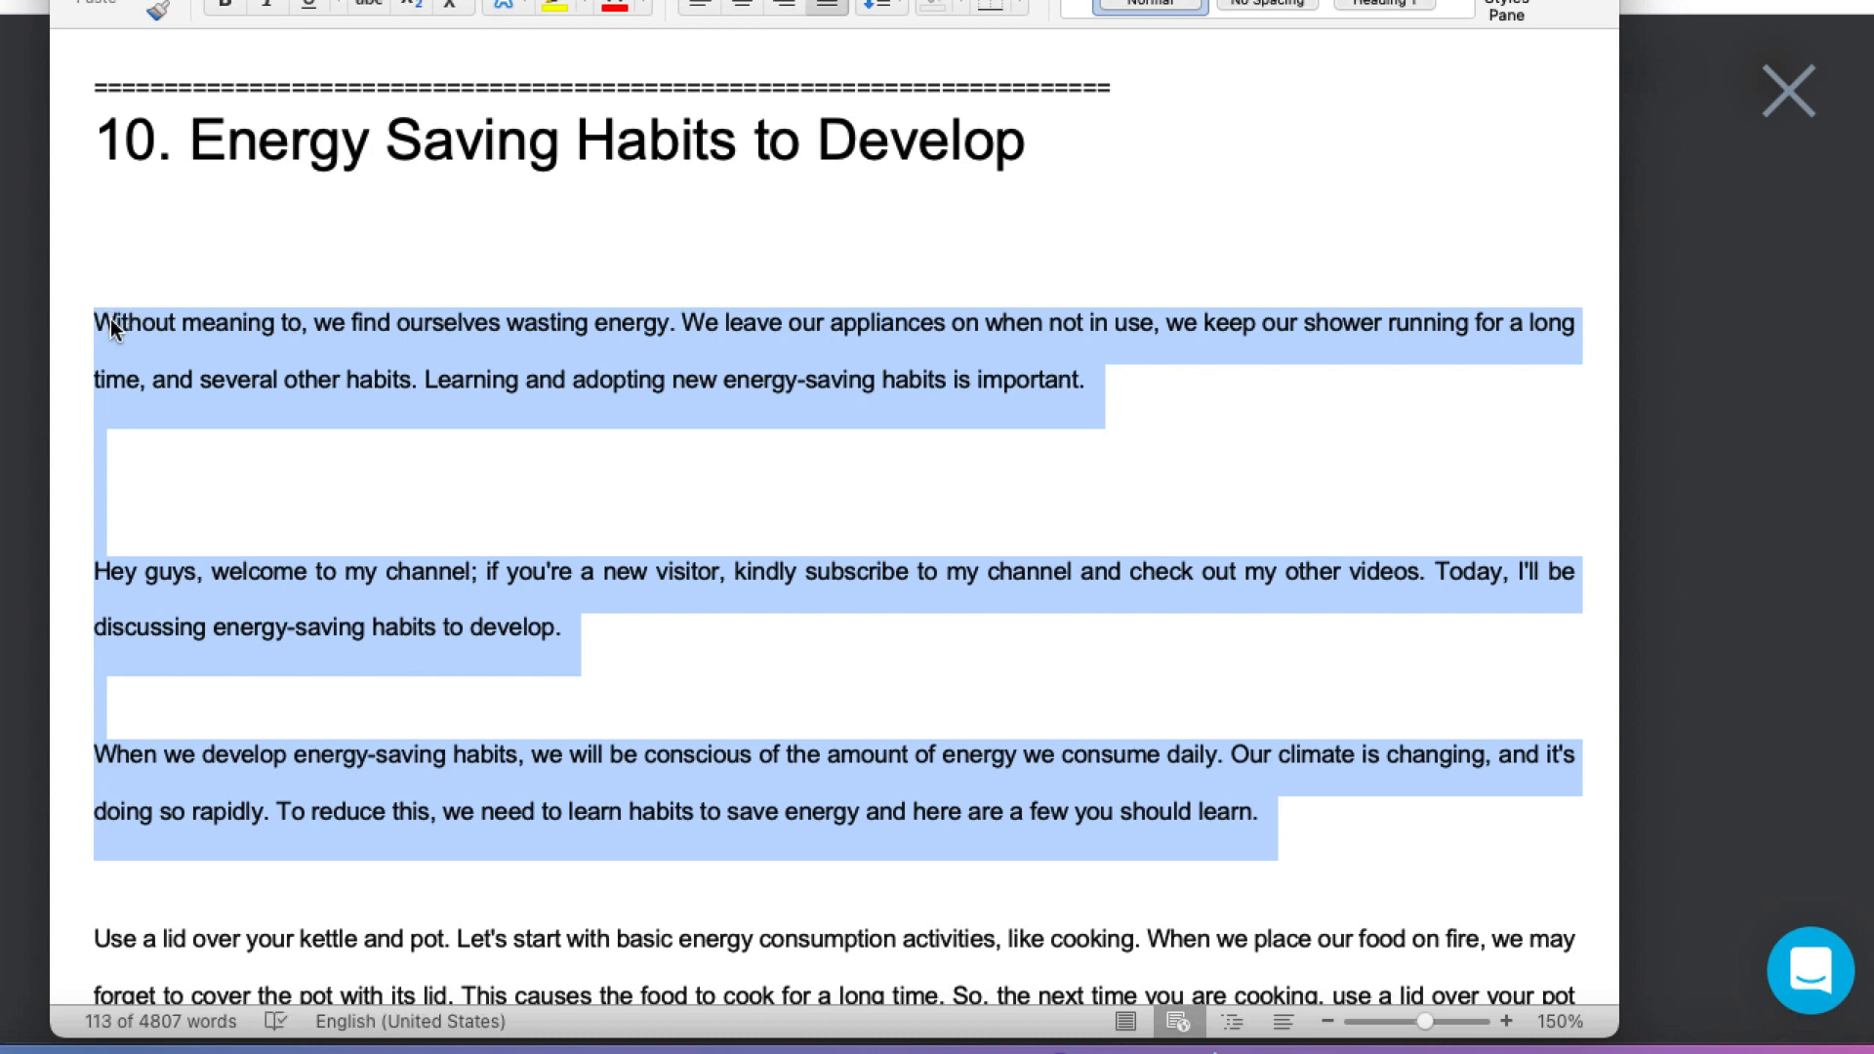
# Step: Return to Wave.video and paste the copied script as the text to convert into video
pyautogui.click(1642, 451)
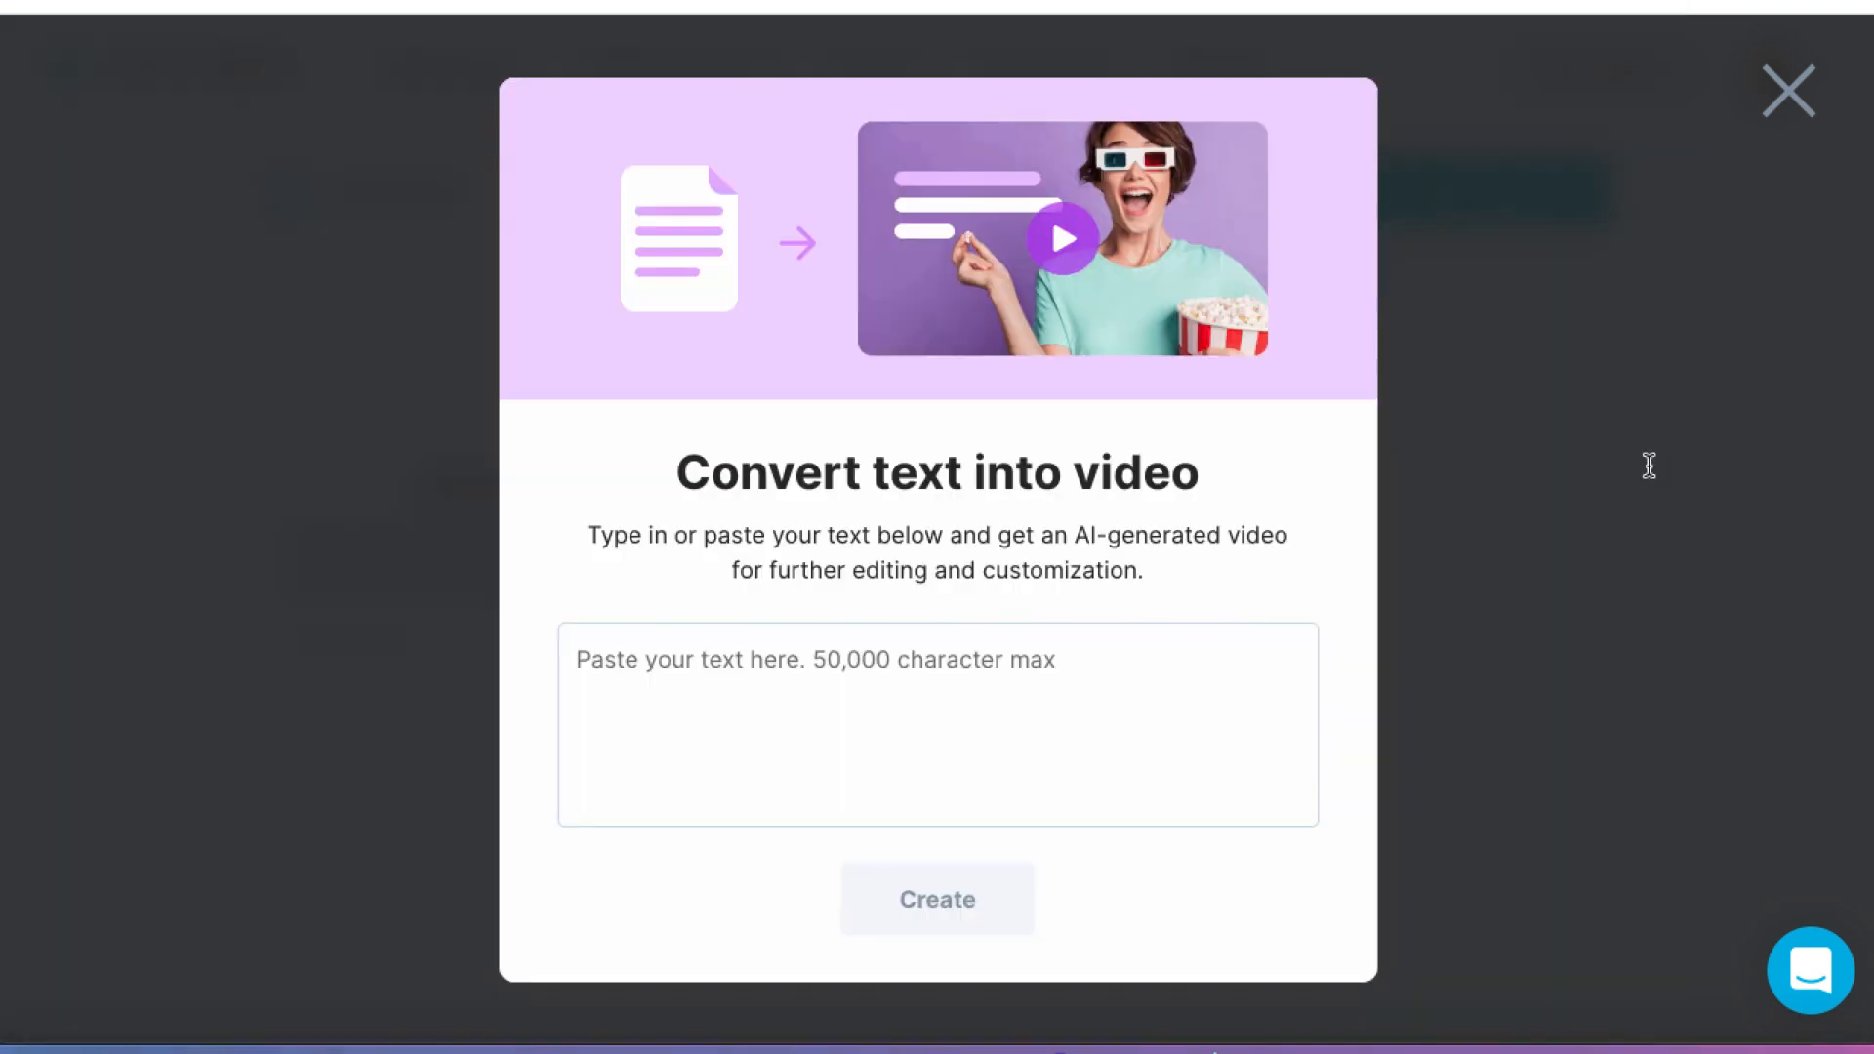
pyautogui.click(890, 708)
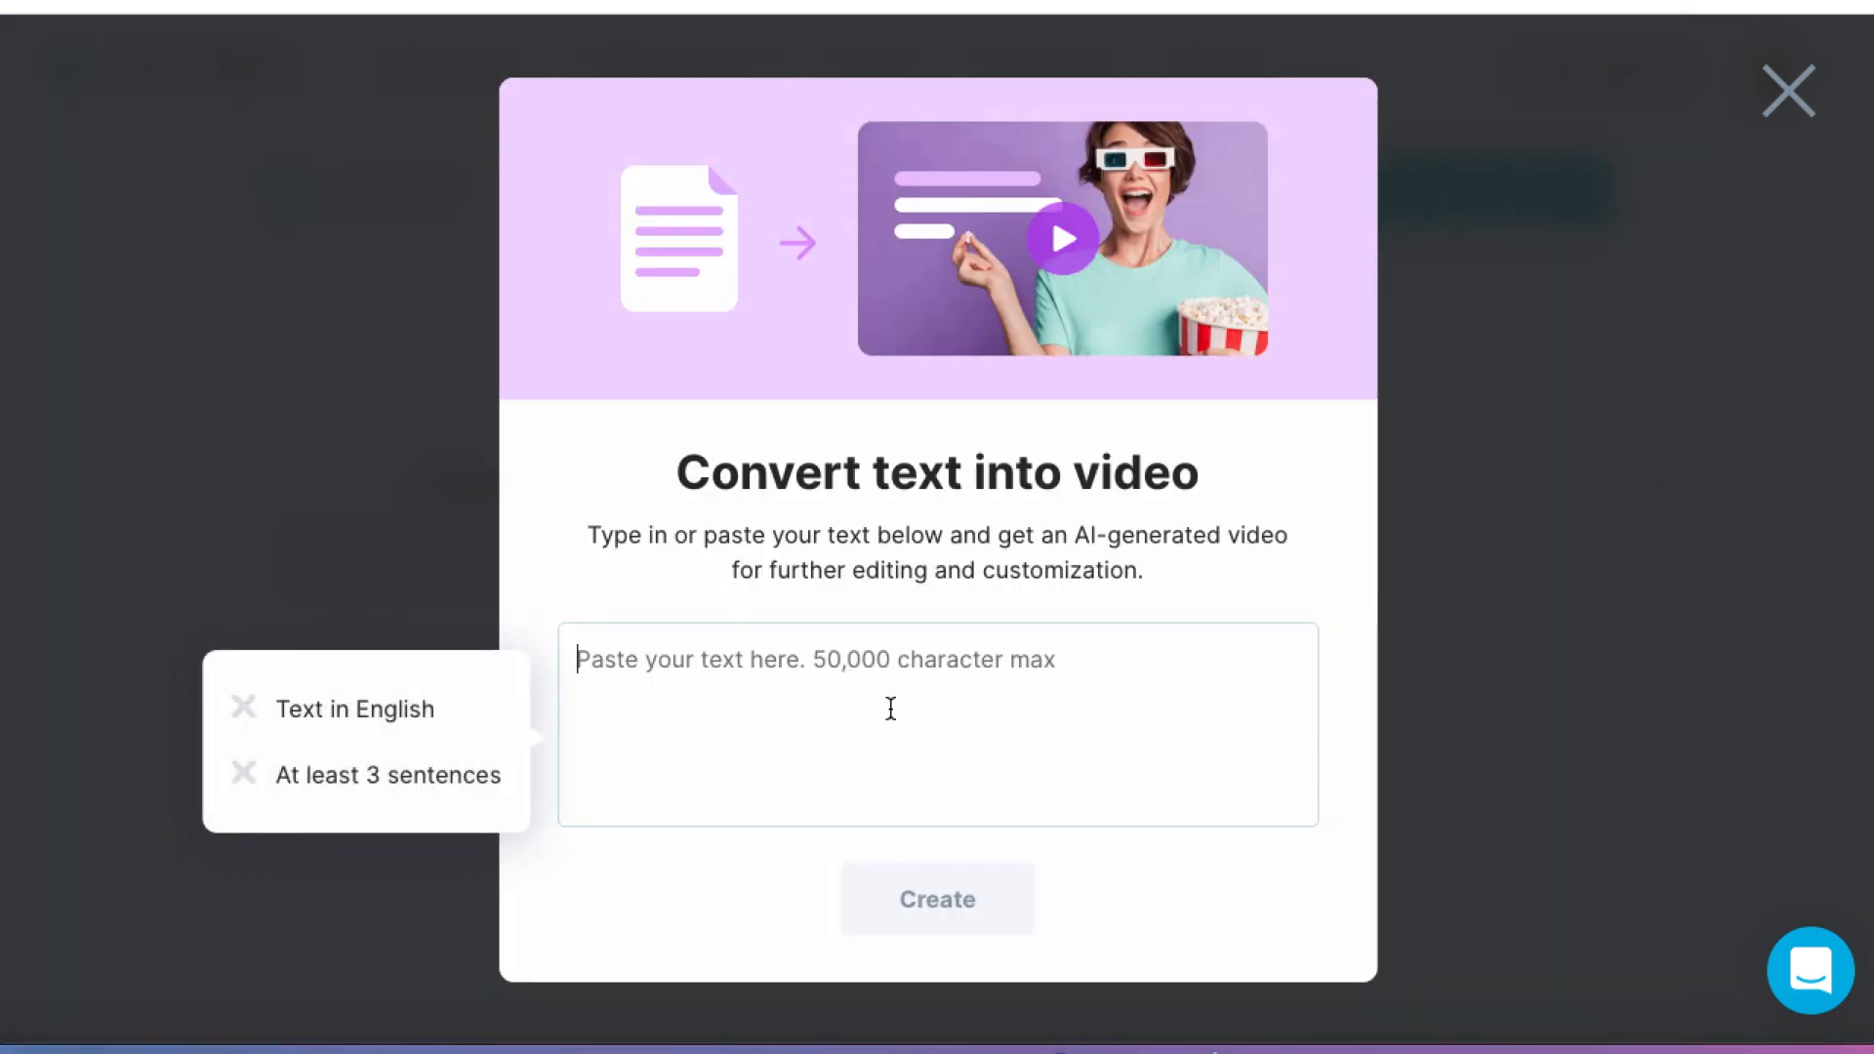
pyautogui.hotkey('ctrl', 'v')
# Step: Split the first two script paragraphs, beginning "Without meaning to" and "Hey guys", into single sentences separated by blank lines
pyautogui.scroll(-1, 889, 703)
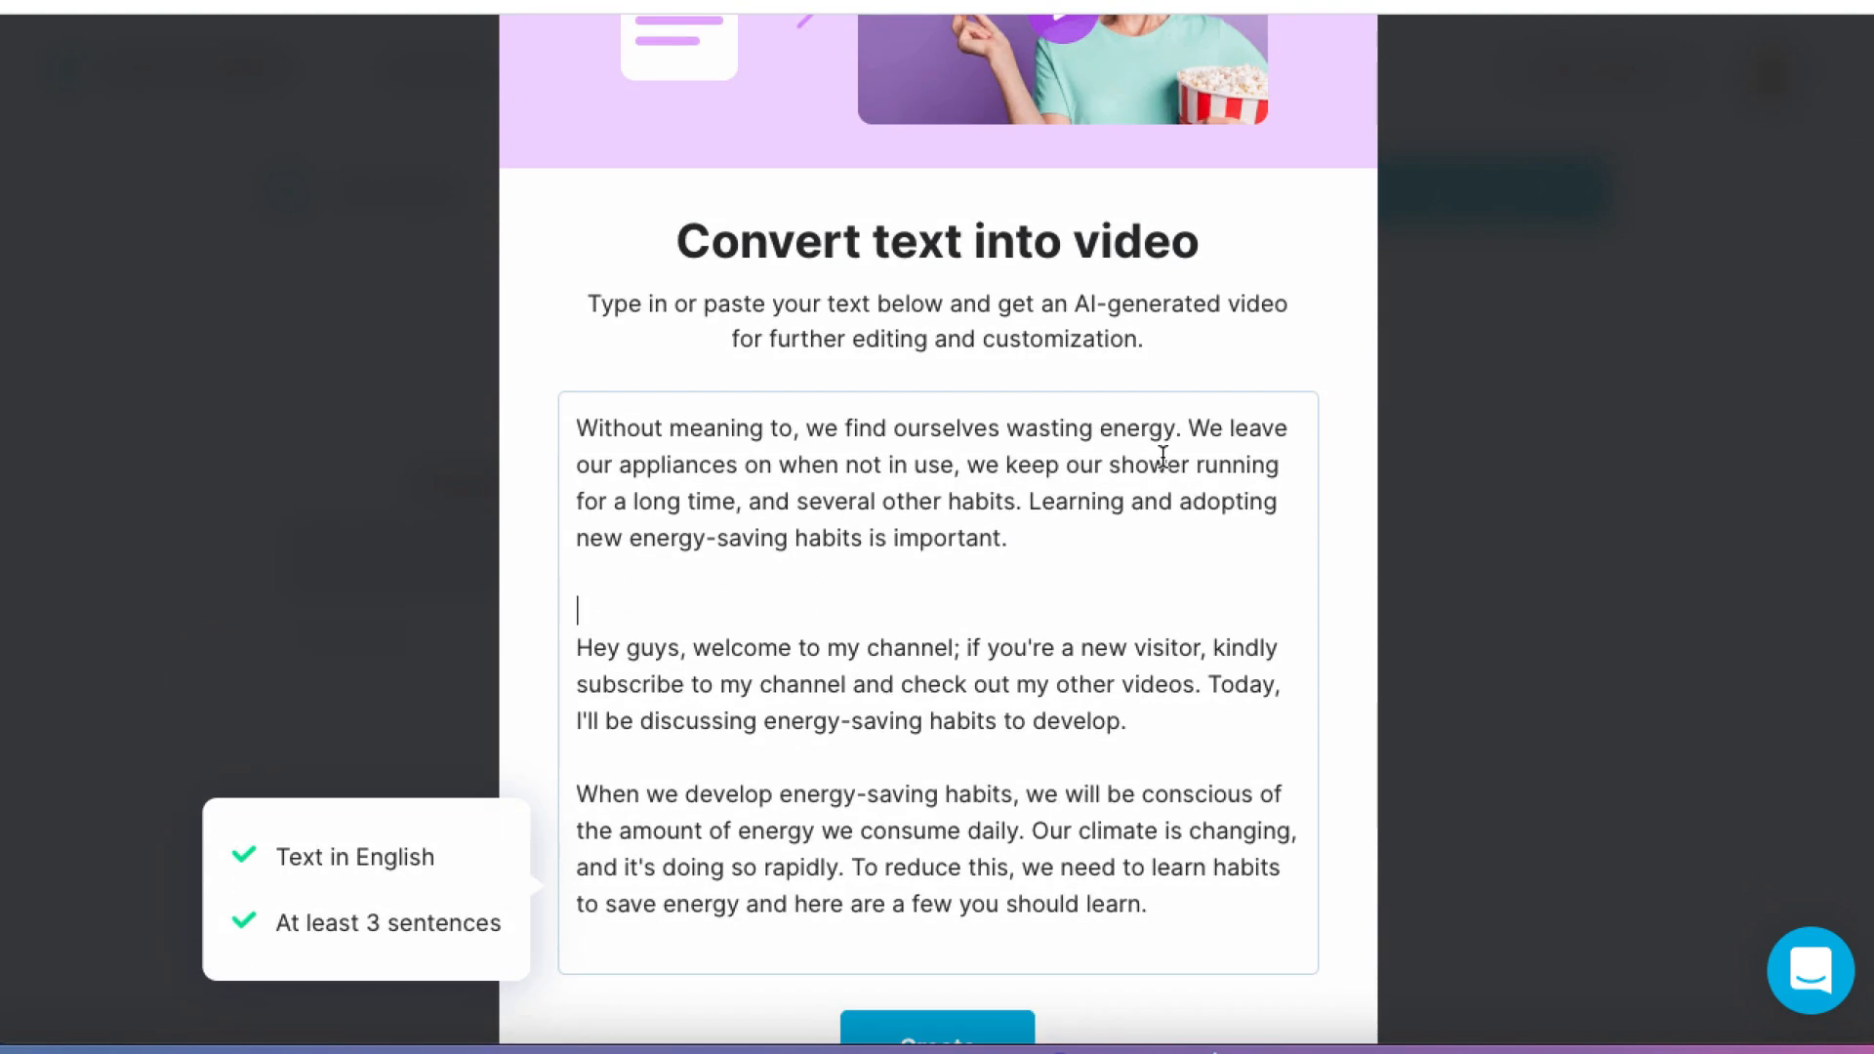
pyautogui.click(1188, 429)
pyautogui.press('Return')
pyautogui.press('Return')
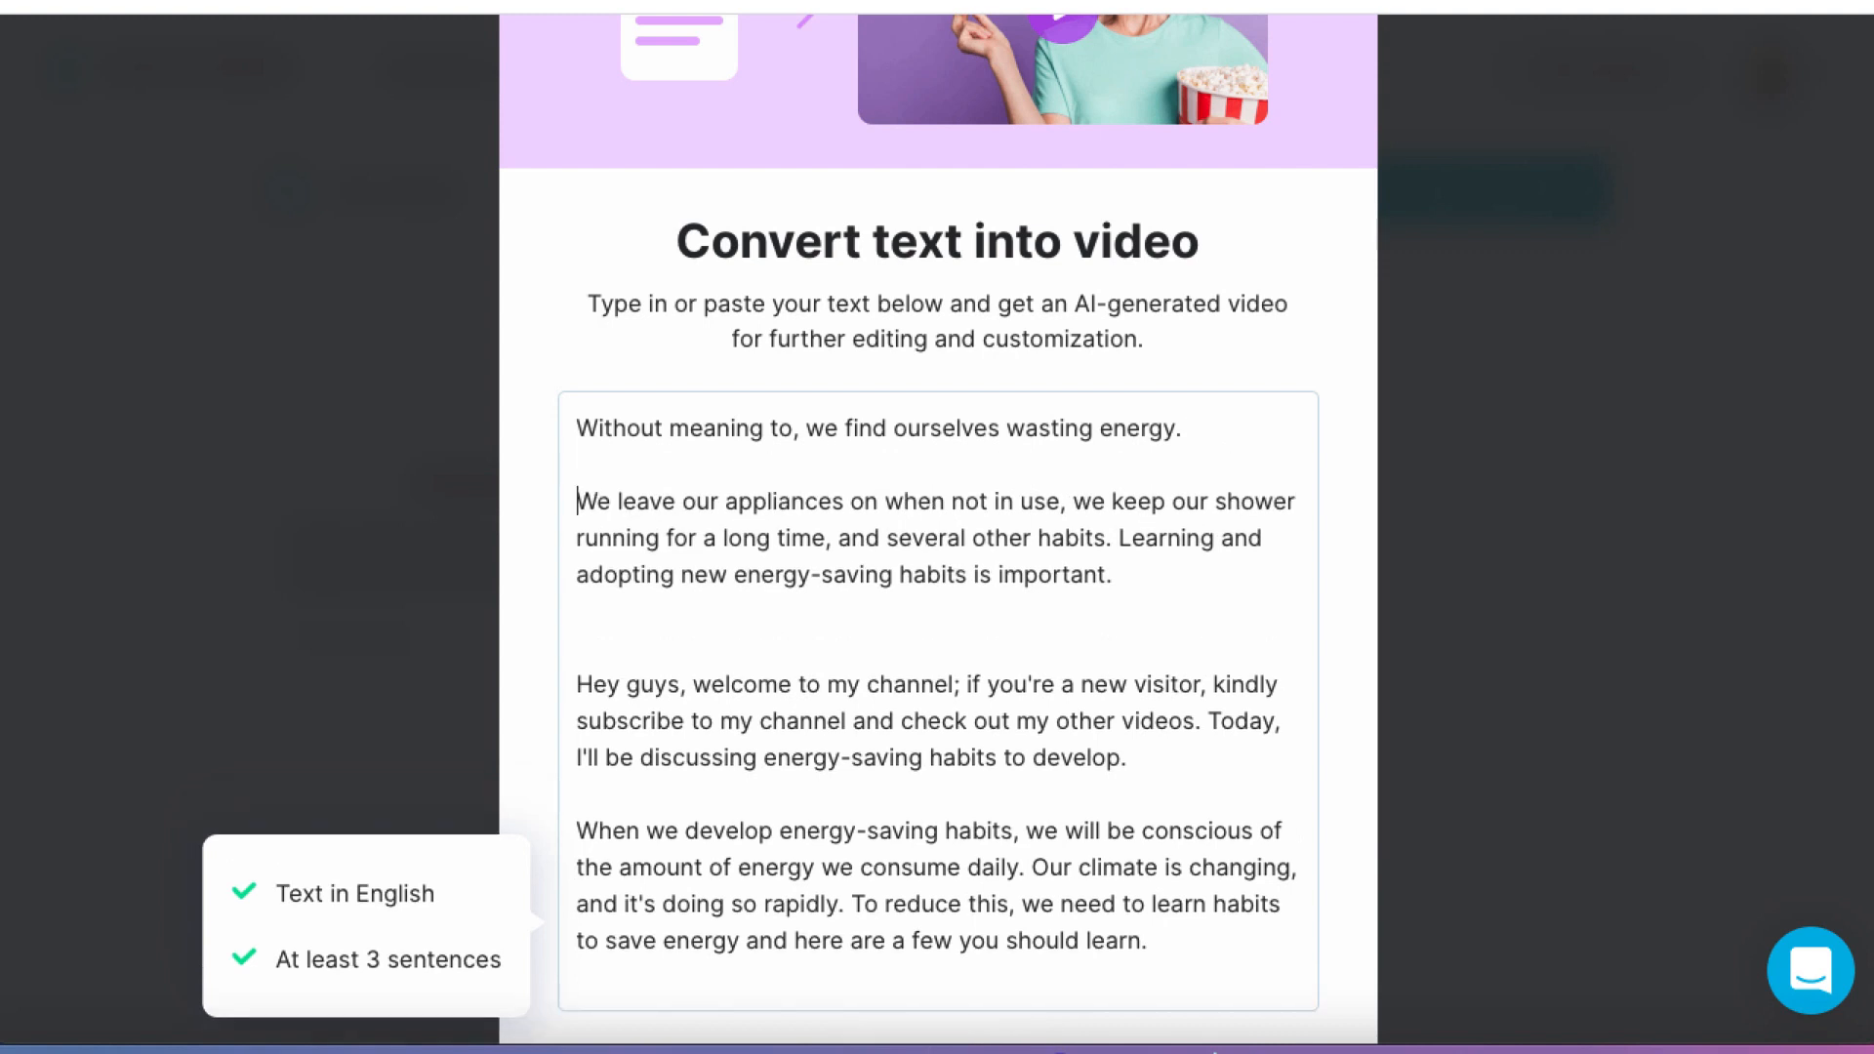
pyautogui.click(1120, 540)
pyautogui.press('Return')
pyautogui.press('Return')
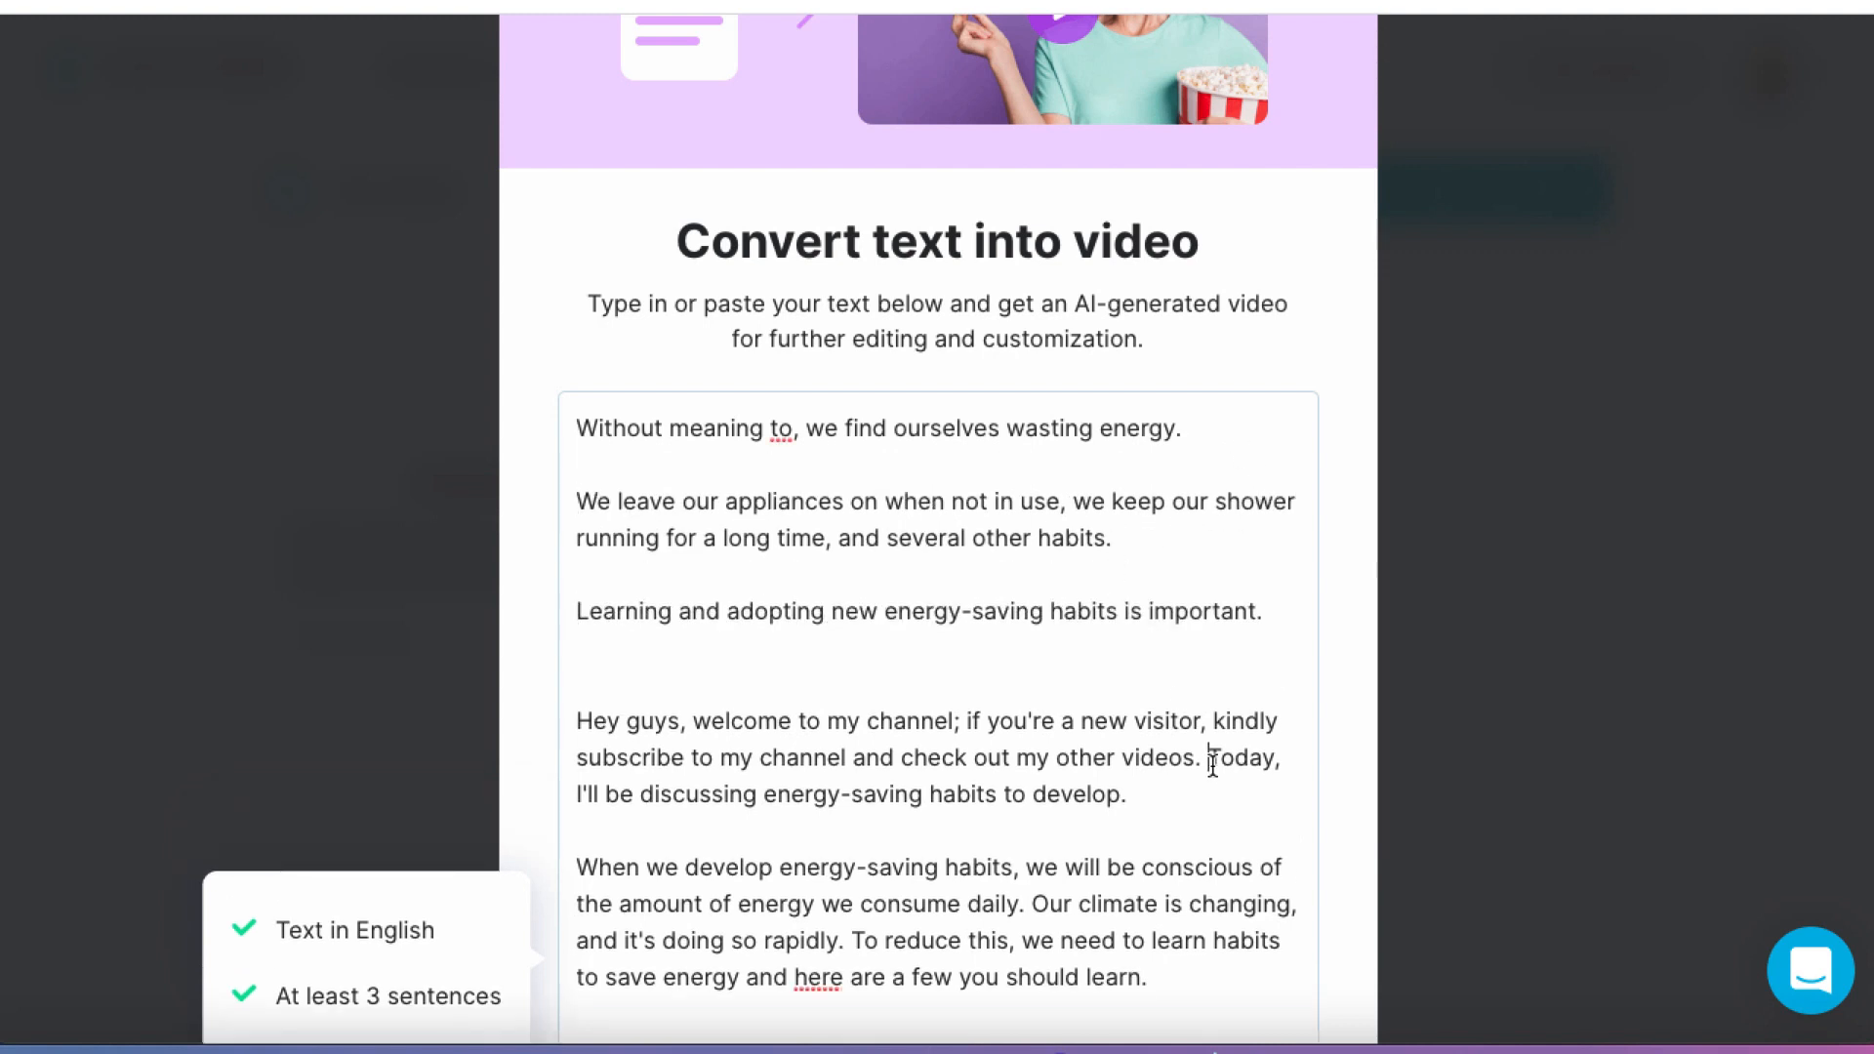
pyautogui.press('Return')
pyautogui.press('Return')
# Step: Split the last script paragraph, beginning "When we develop energy-saving habits", into single sentences separated by blank lines
pyautogui.scroll(-2, 1212, 764)
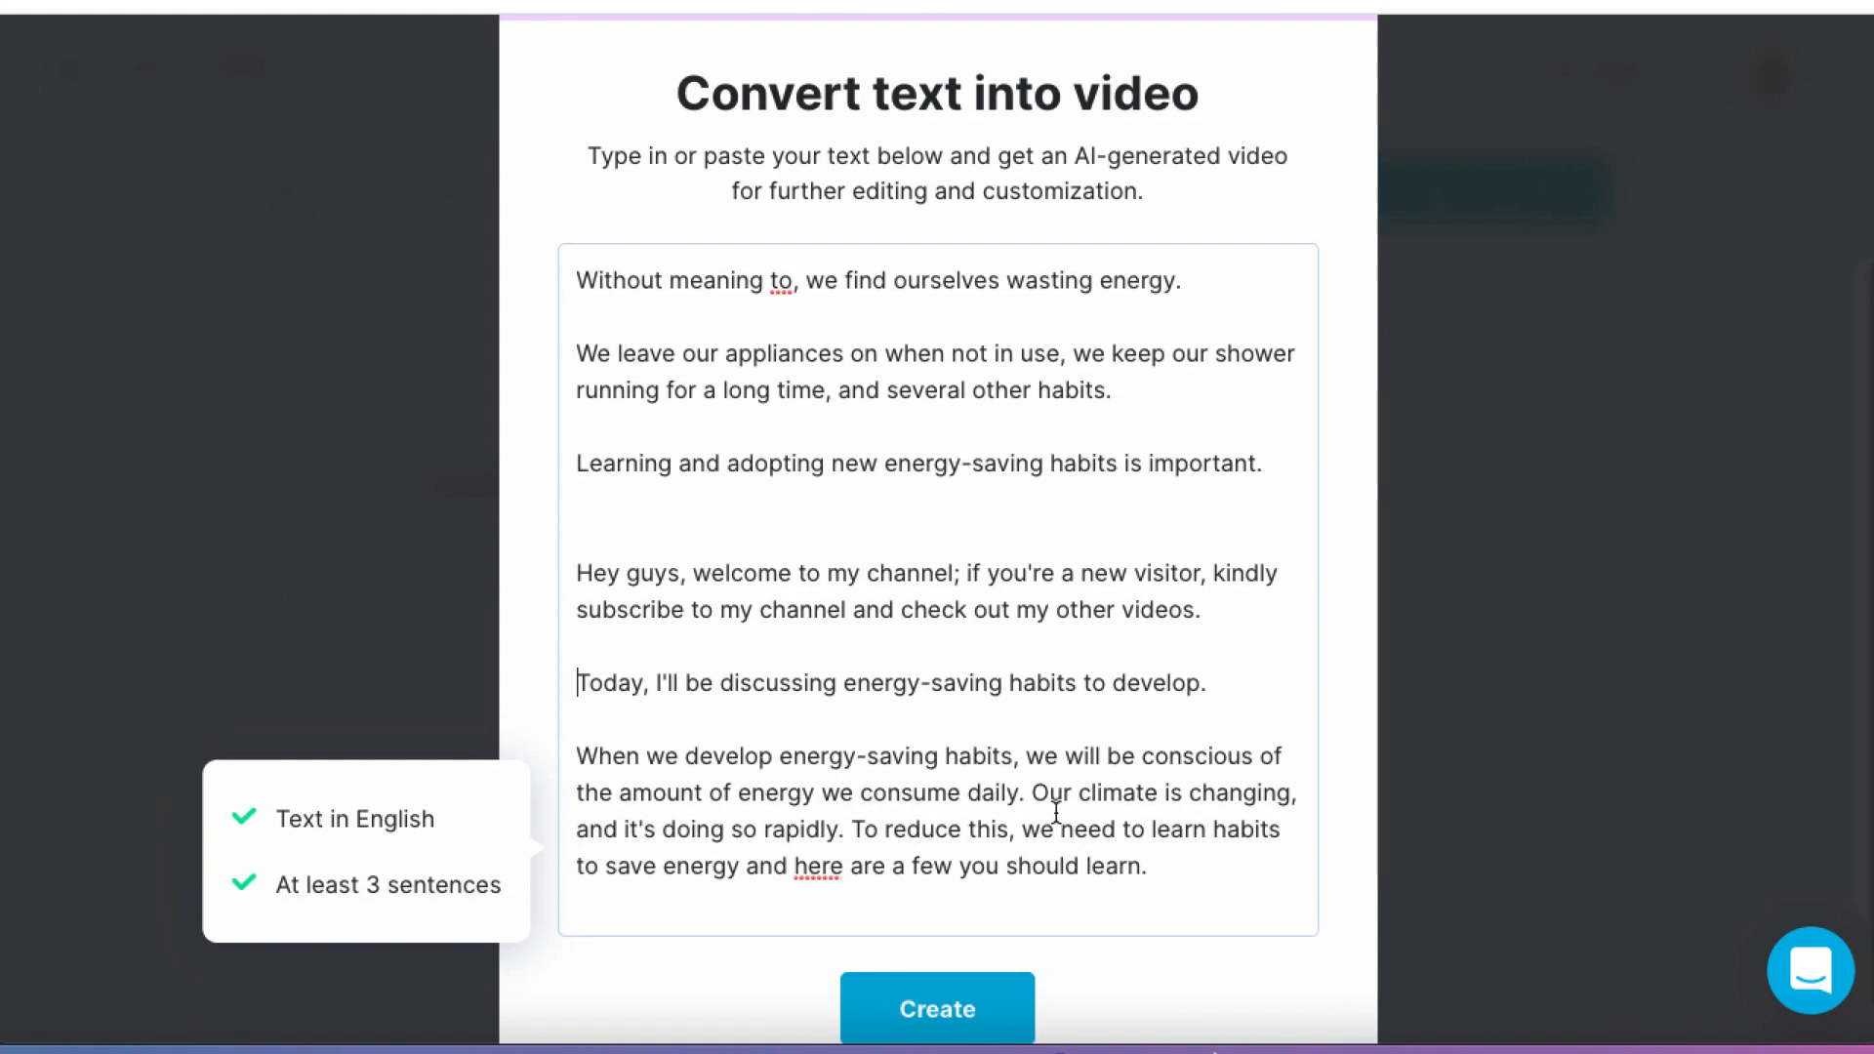
pyautogui.click(1033, 793)
pyautogui.press('Return')
pyautogui.press('Return')
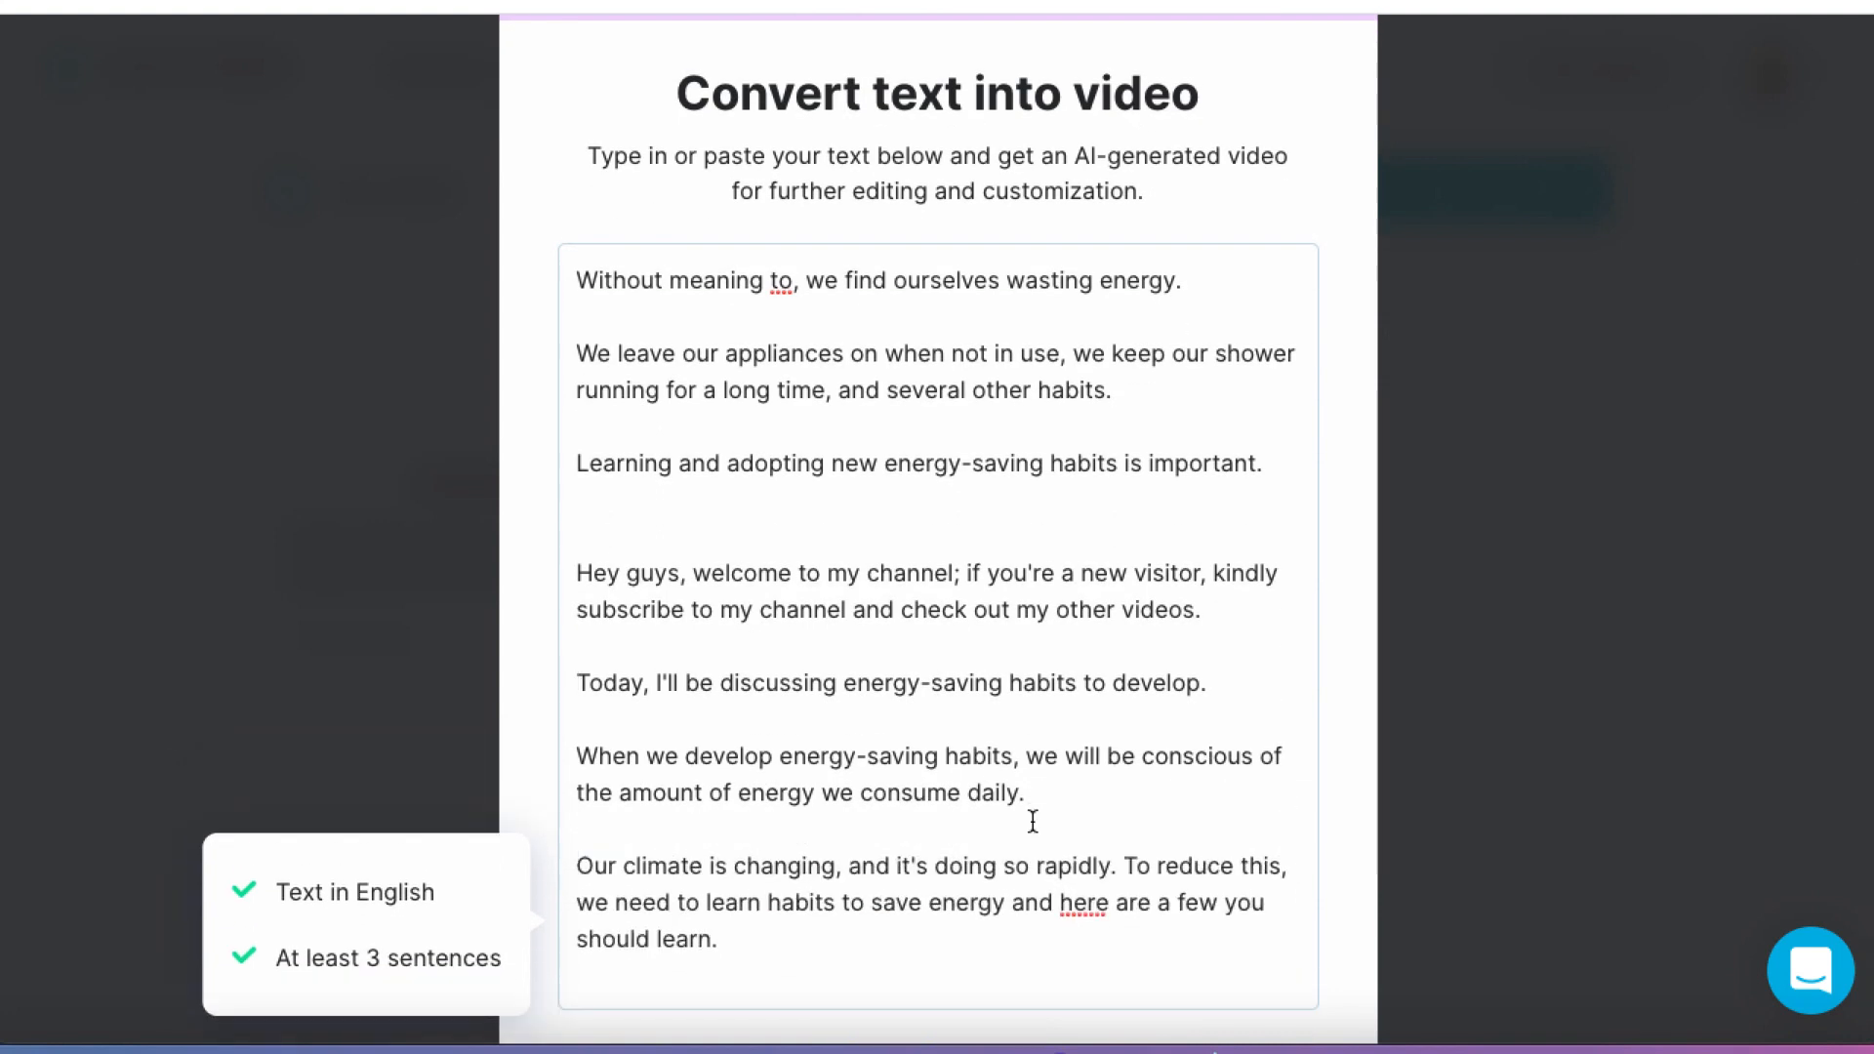
pyautogui.click(1124, 869)
pyautogui.press('Return')
pyautogui.press('Return')
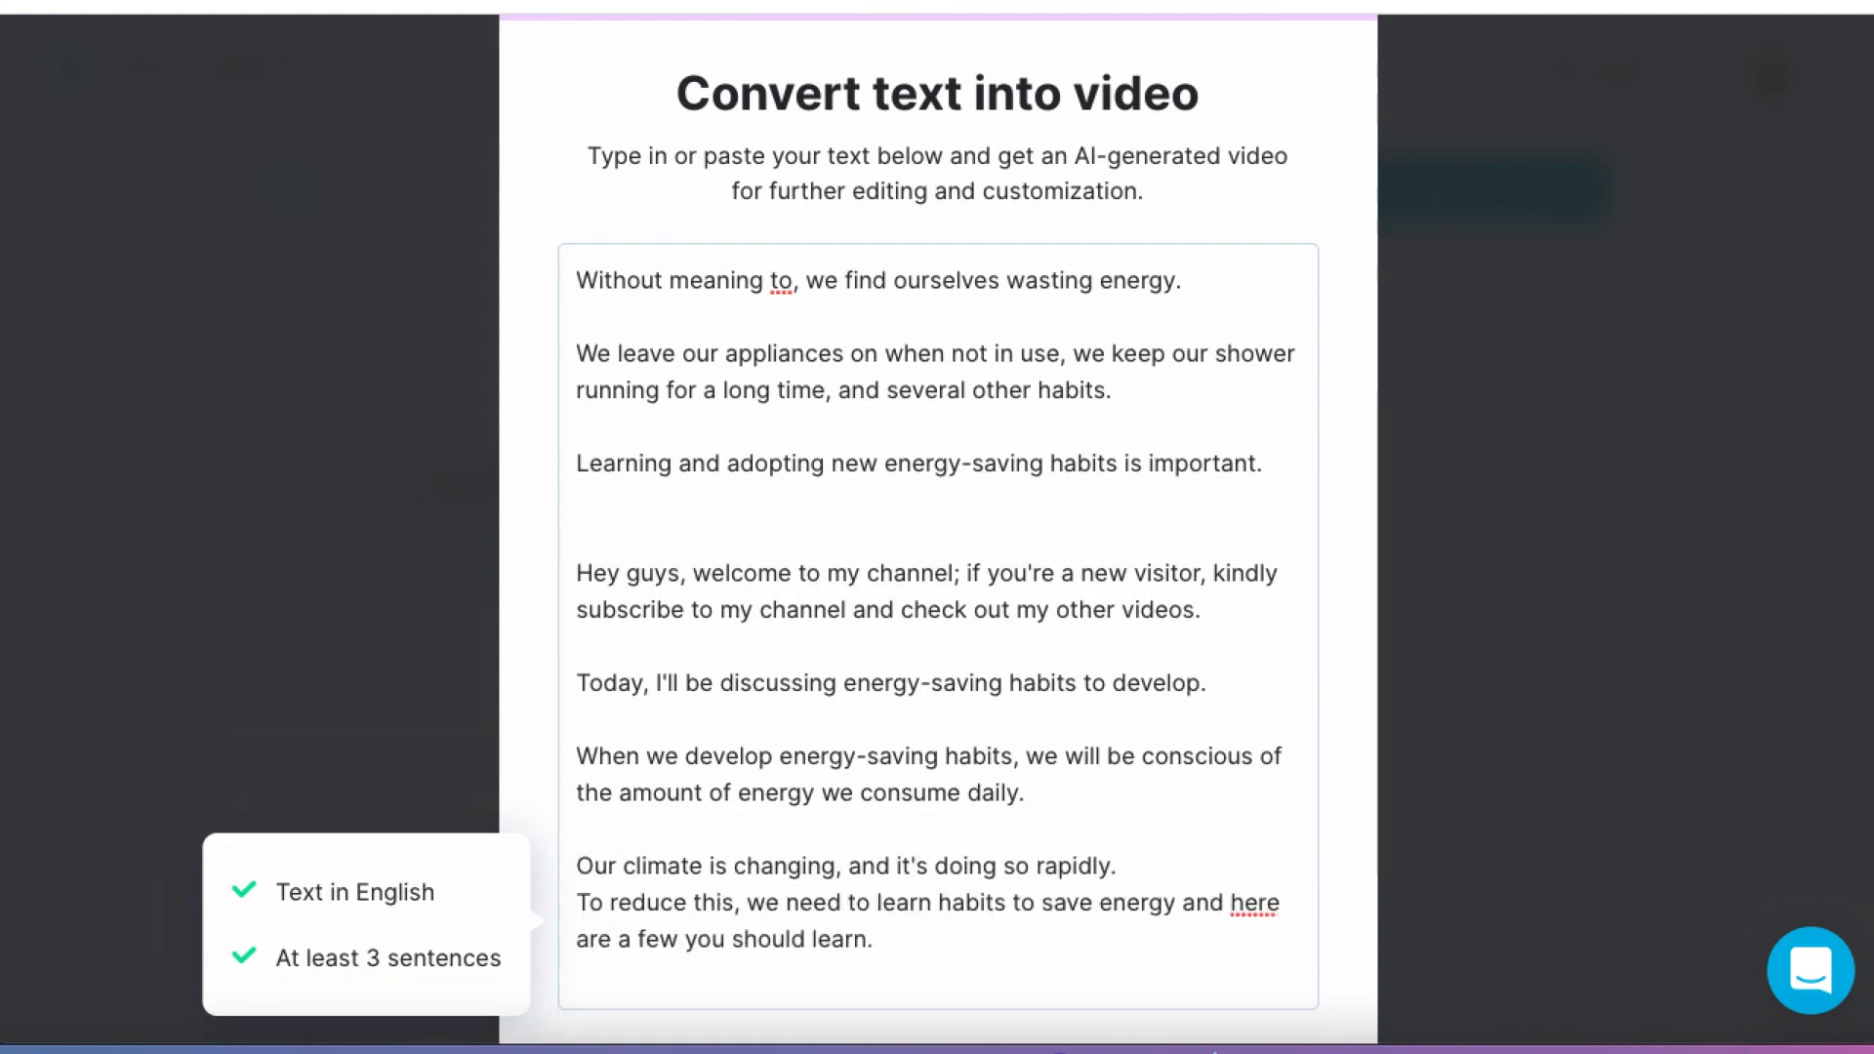
# Step: Create the video from the prepared text in the Horizontal 16:9 format
pyautogui.scroll(-2, 1299, 720)
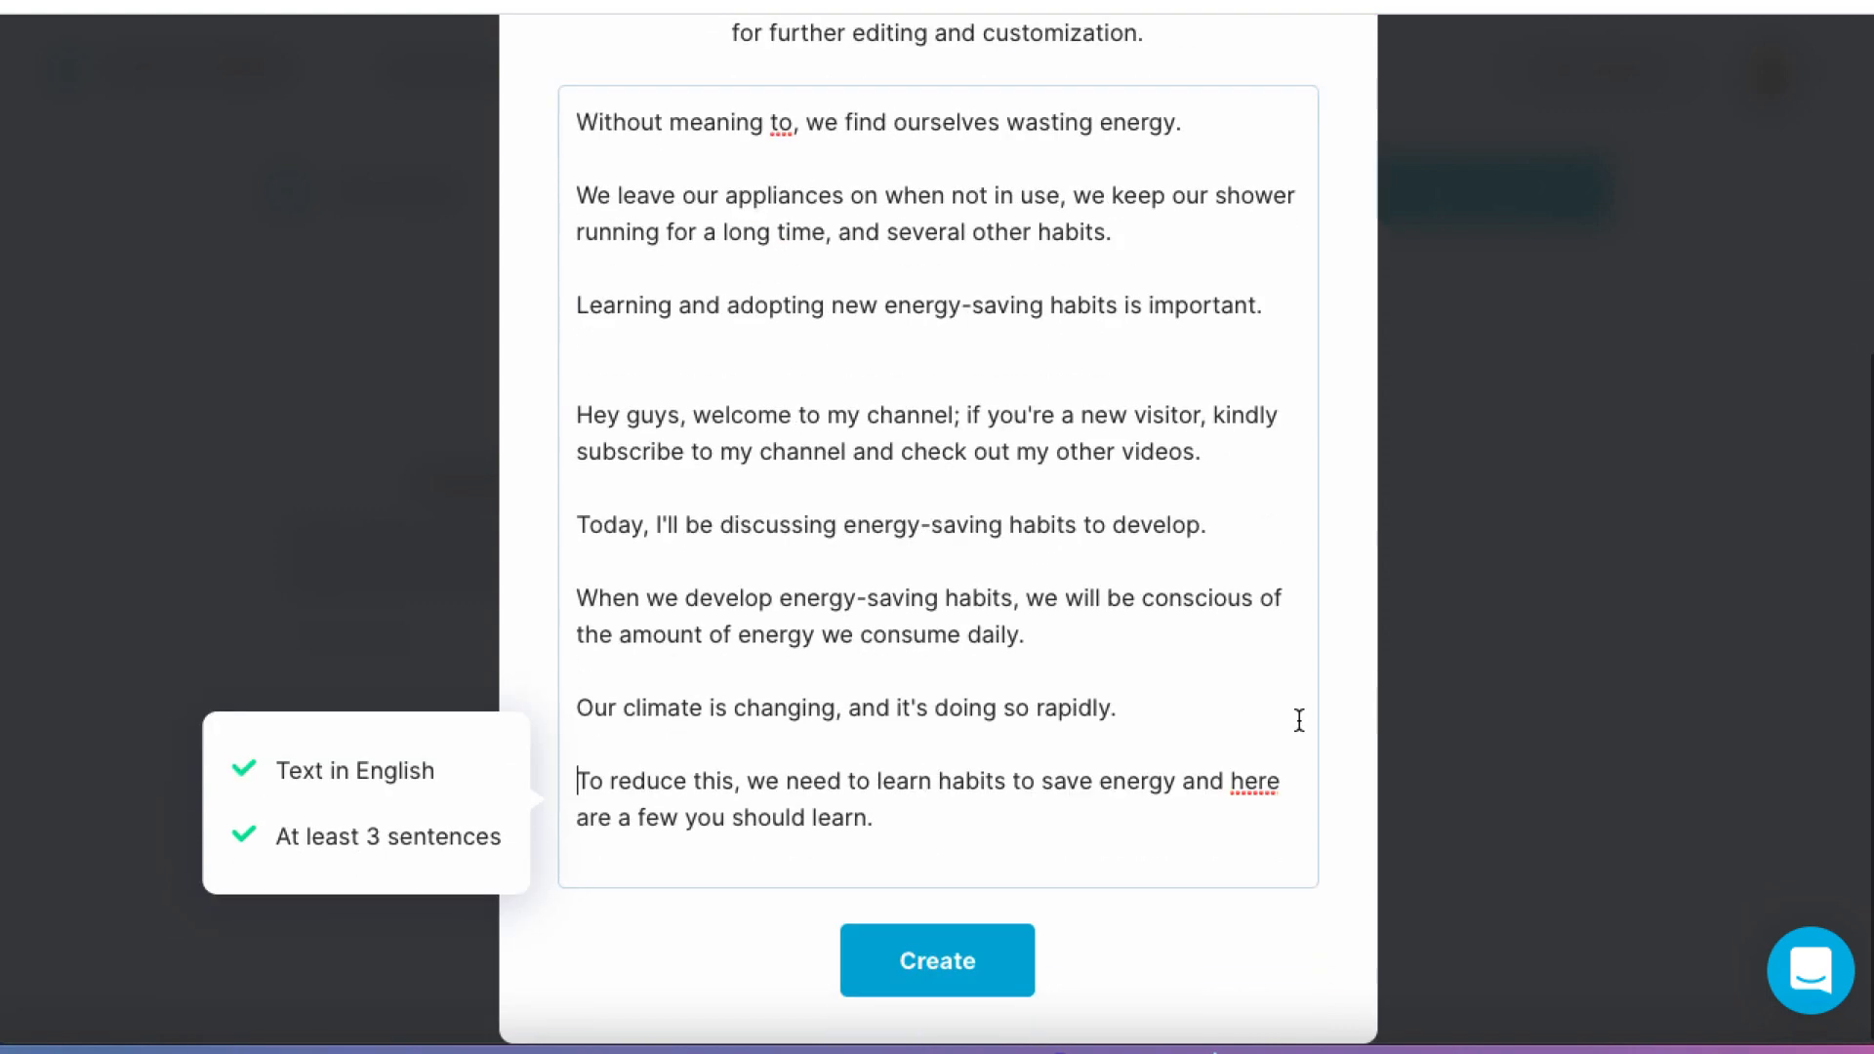
pyautogui.click(955, 974)
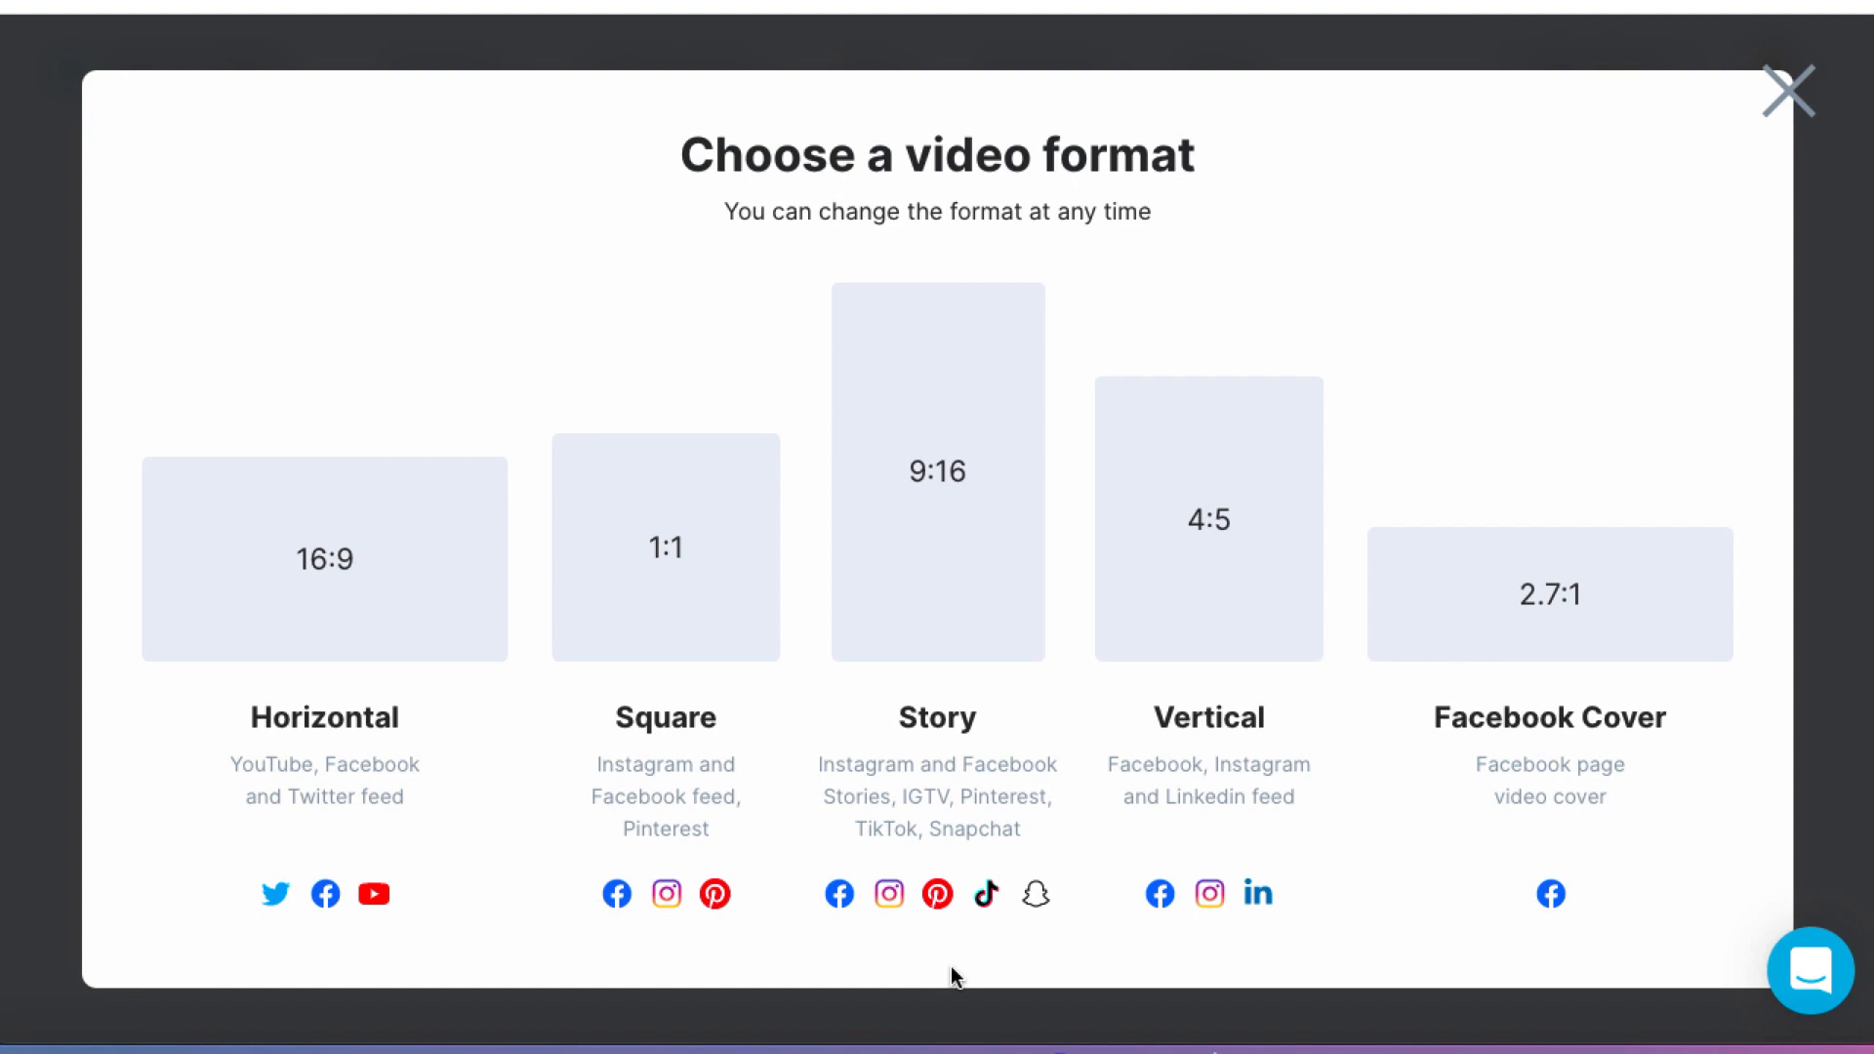
pyautogui.click(337, 537)
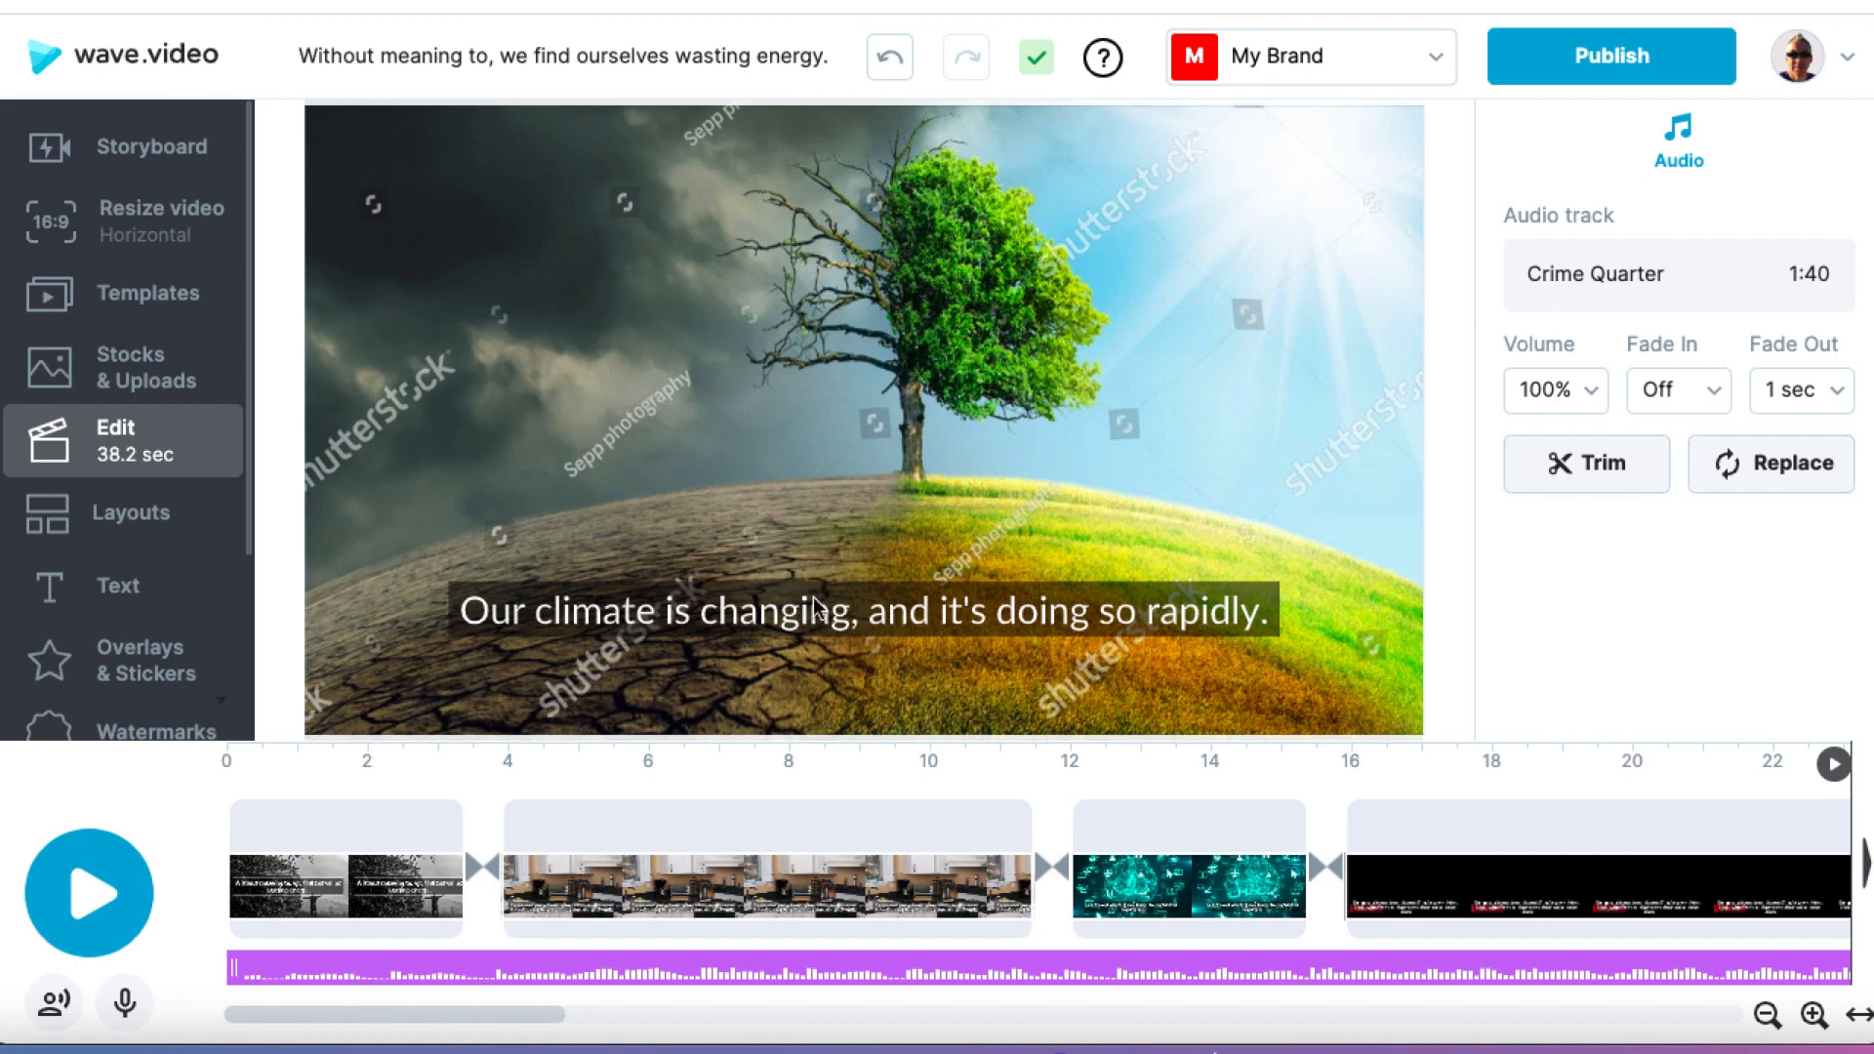
# Step: Briefly preview the first scene from about 1 second and delete the background music track from the timeline
pyautogui.click(297, 763)
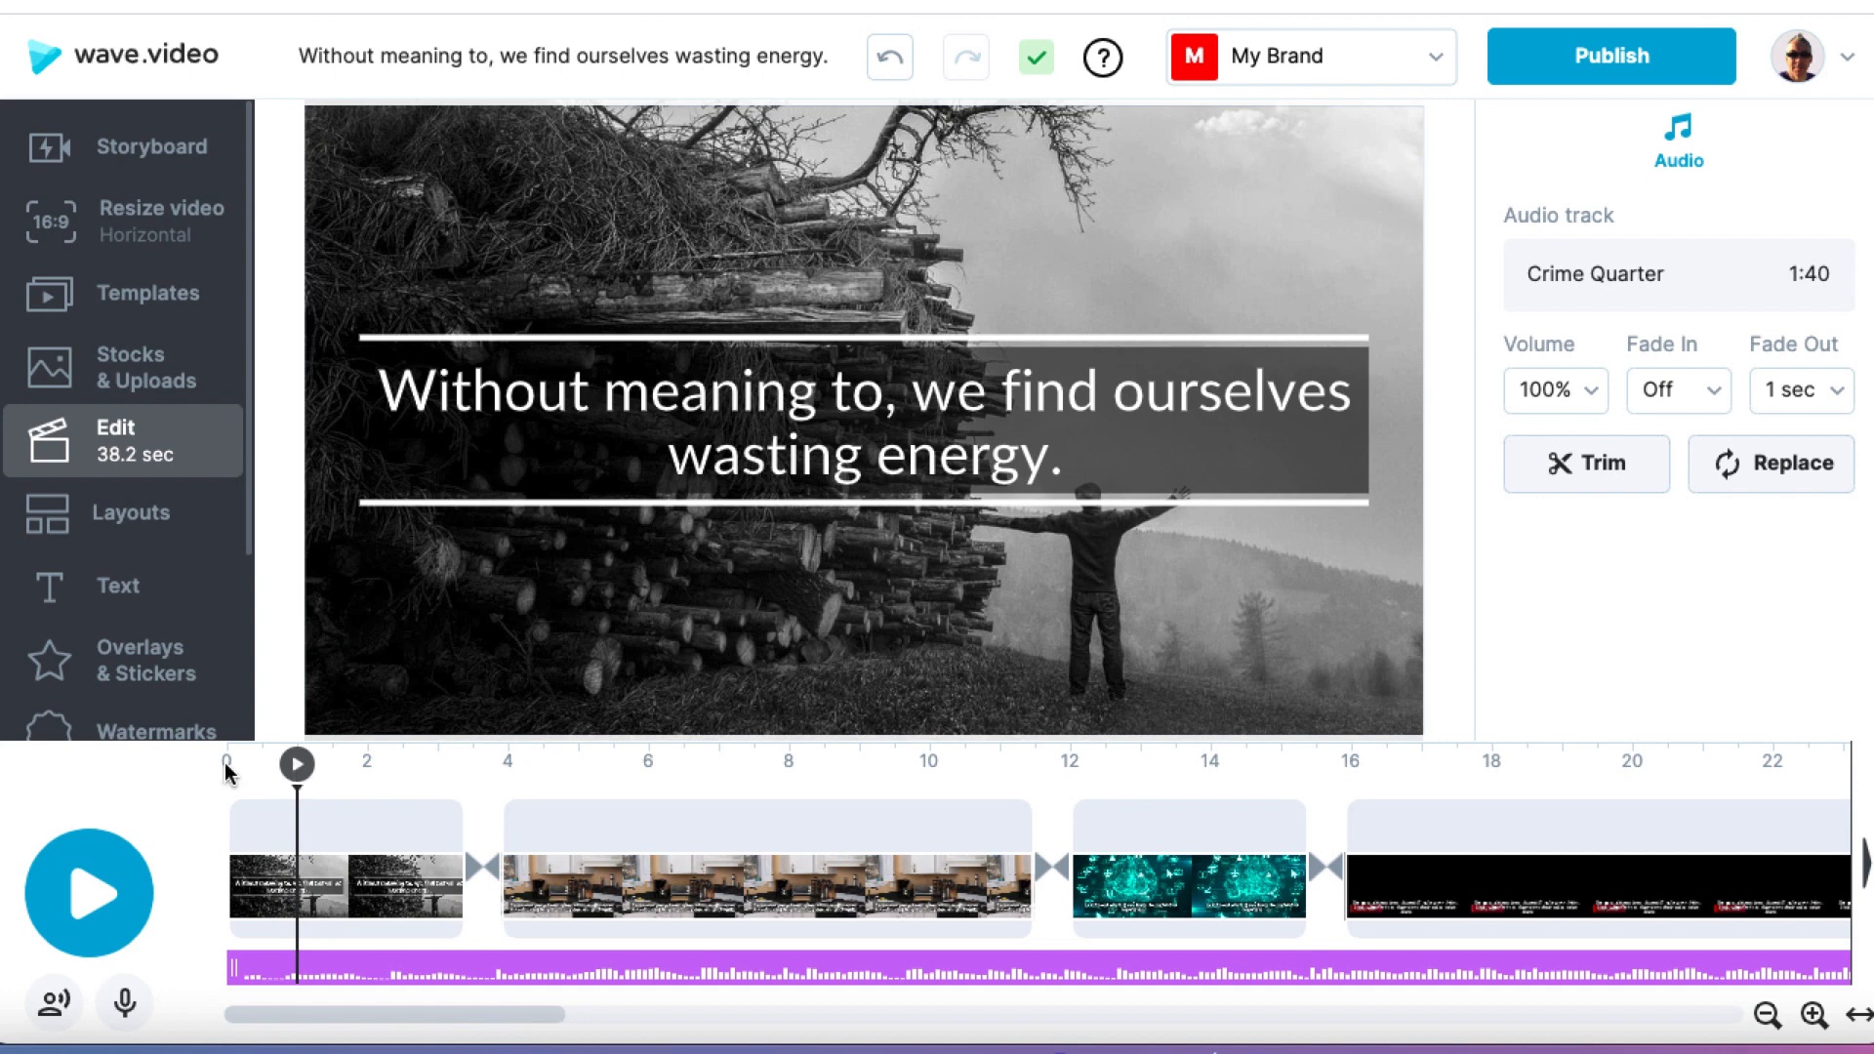
pyautogui.press('space')
pyautogui.press('space')
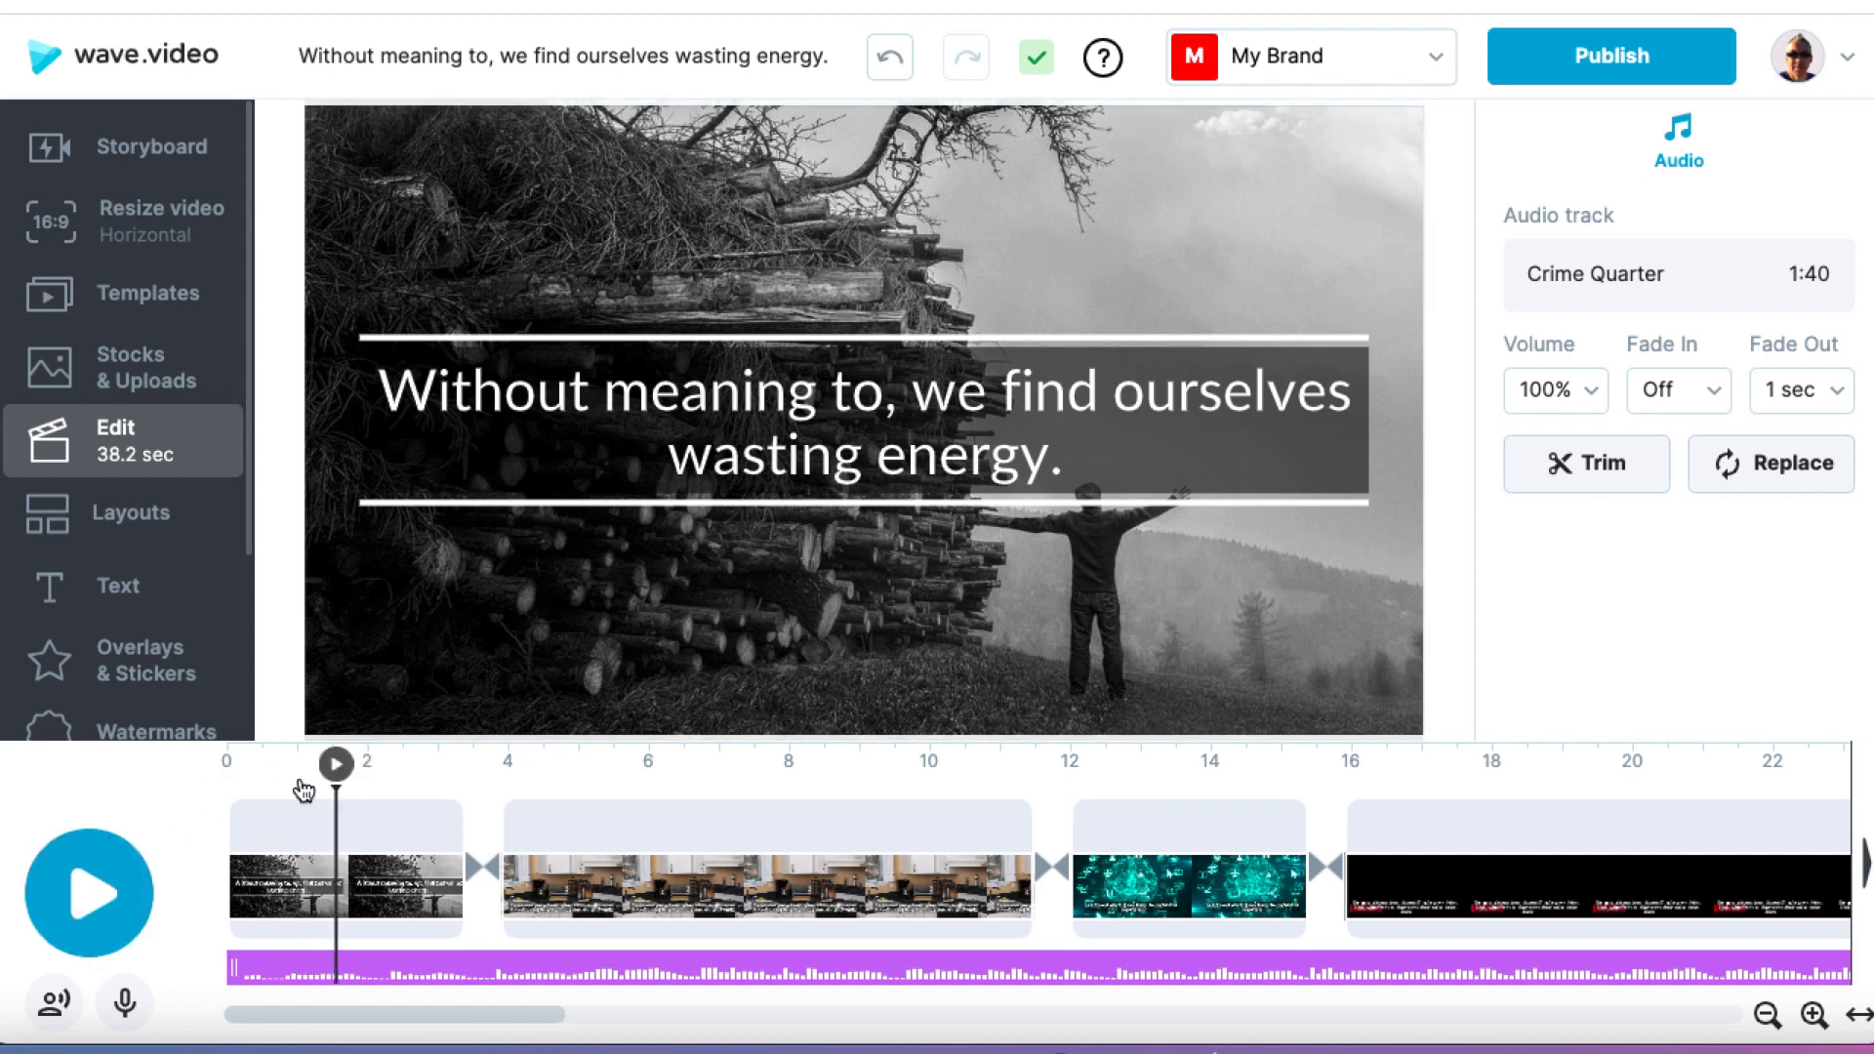
pyautogui.moveTo(514, 971)
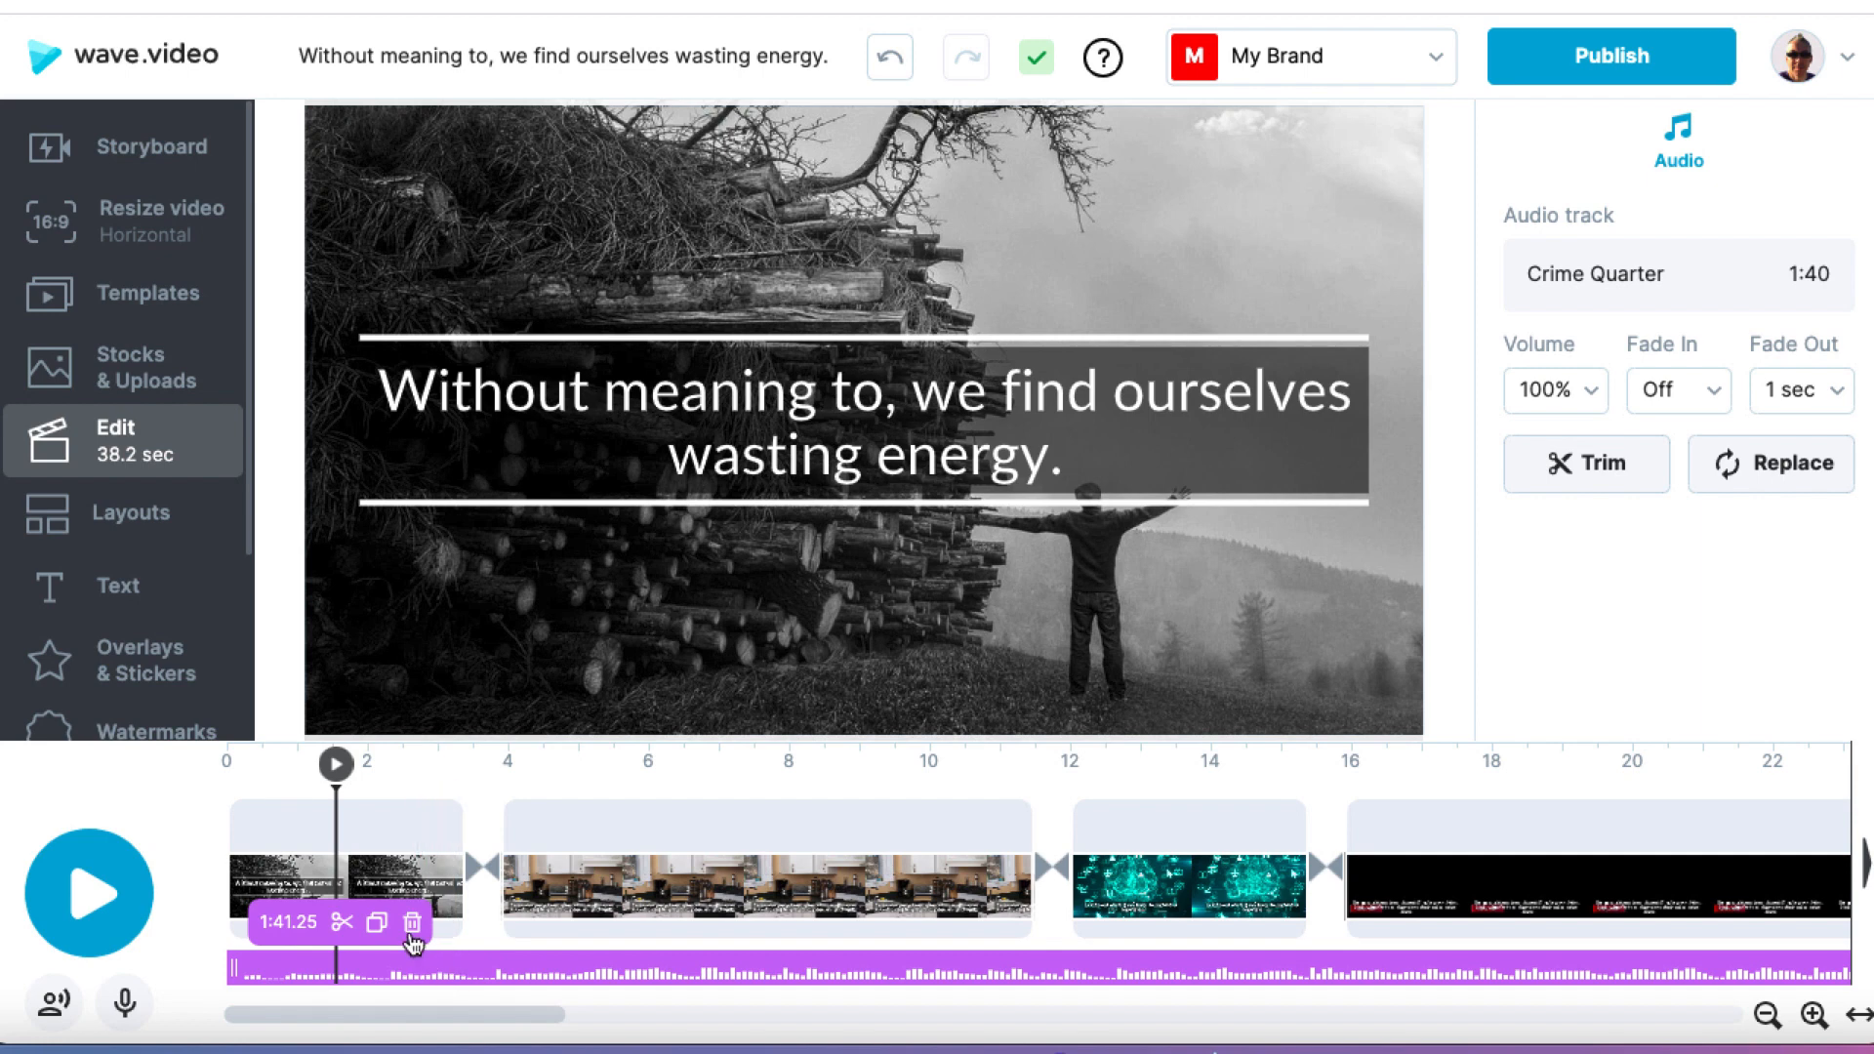
pyautogui.click(413, 924)
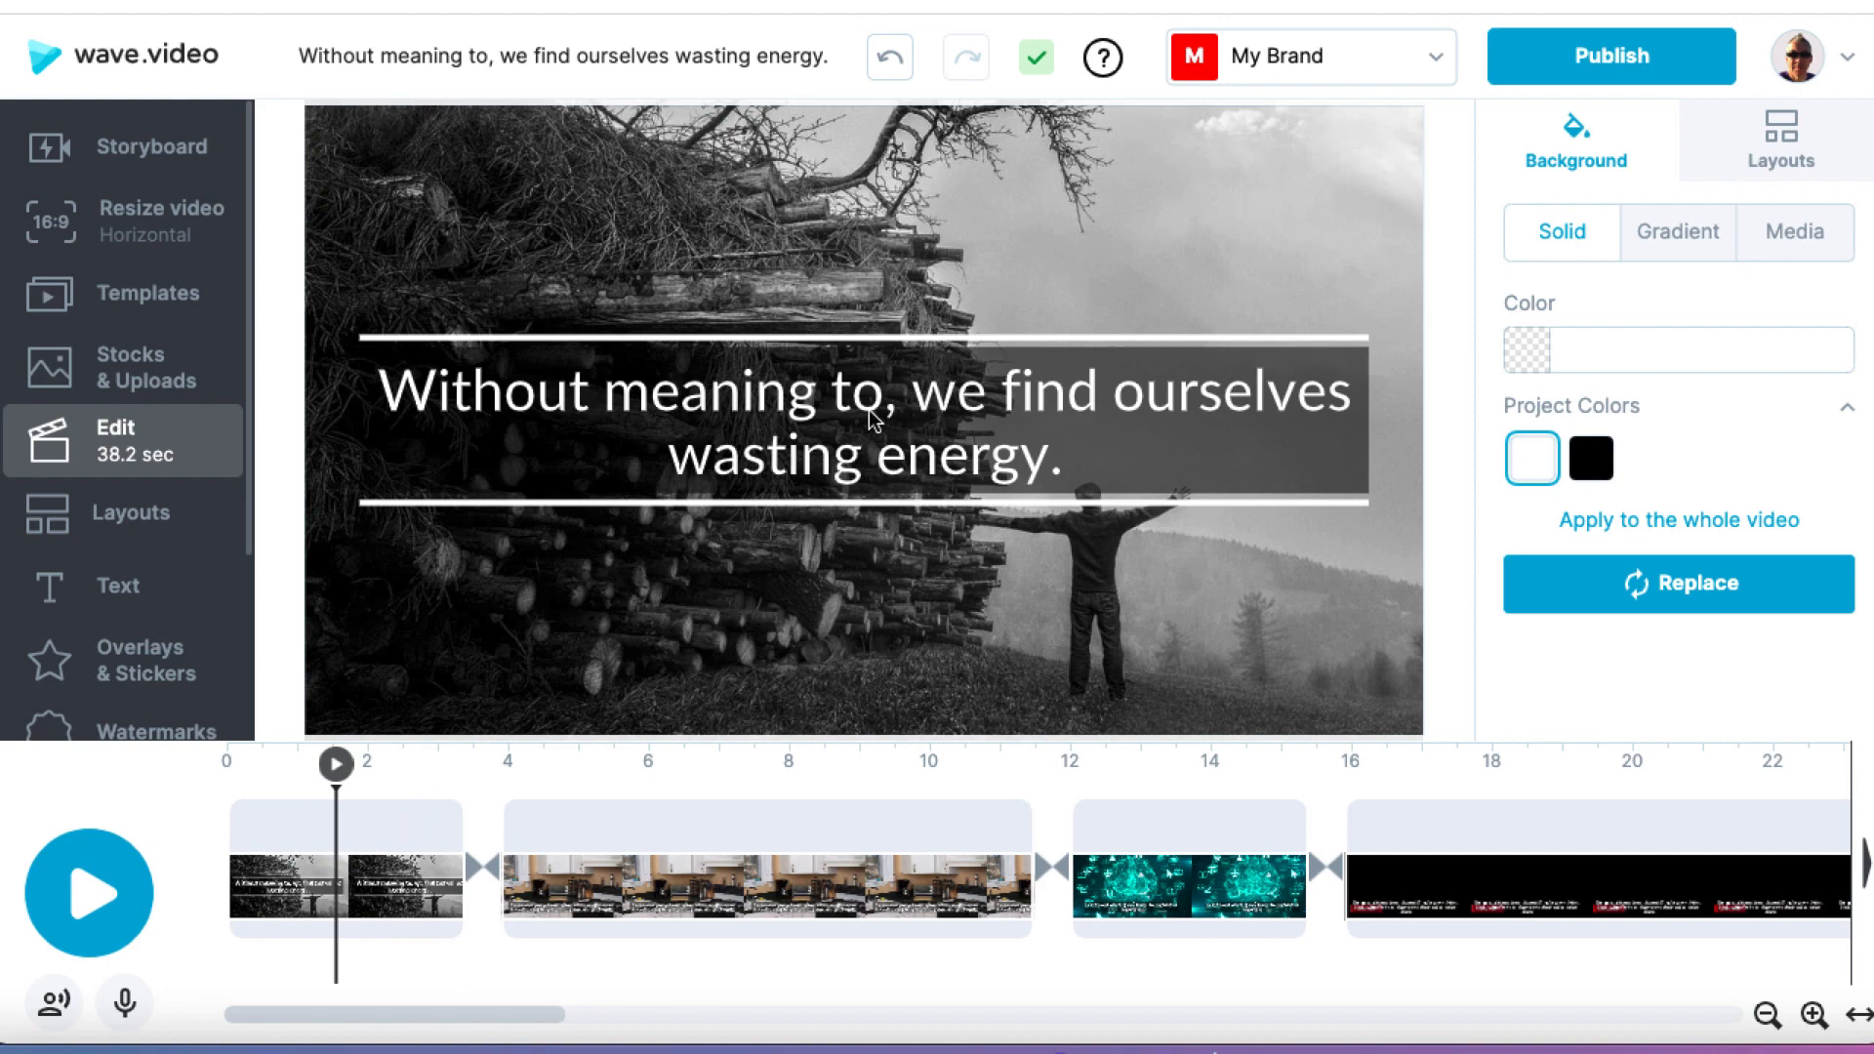
# Step: Move the first scene's caption to the lower edge of the frame and color the words "wasting energy" green, #1DD02A
pyautogui.moveTo(872, 418); pyautogui.dragTo(859, 639)
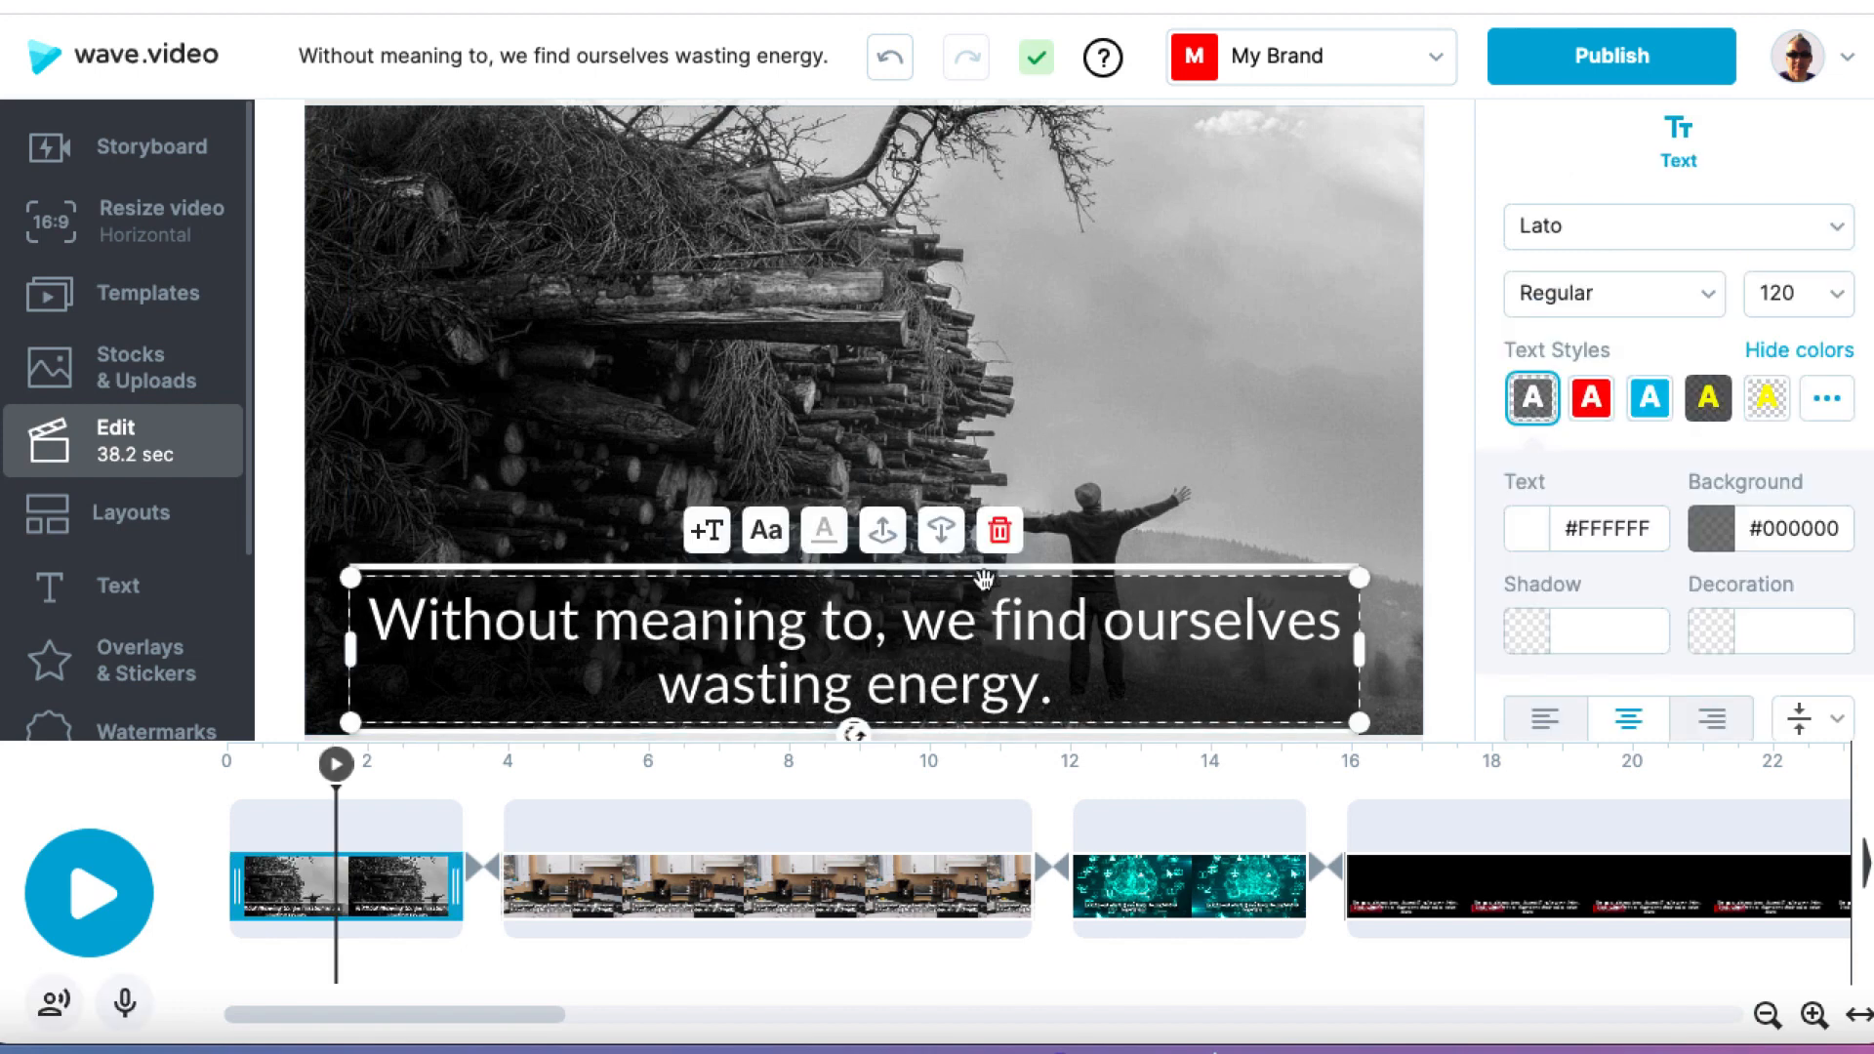
pyautogui.click(1043, 695)
pyautogui.moveTo(1037, 701); pyautogui.dragTo(670, 688)
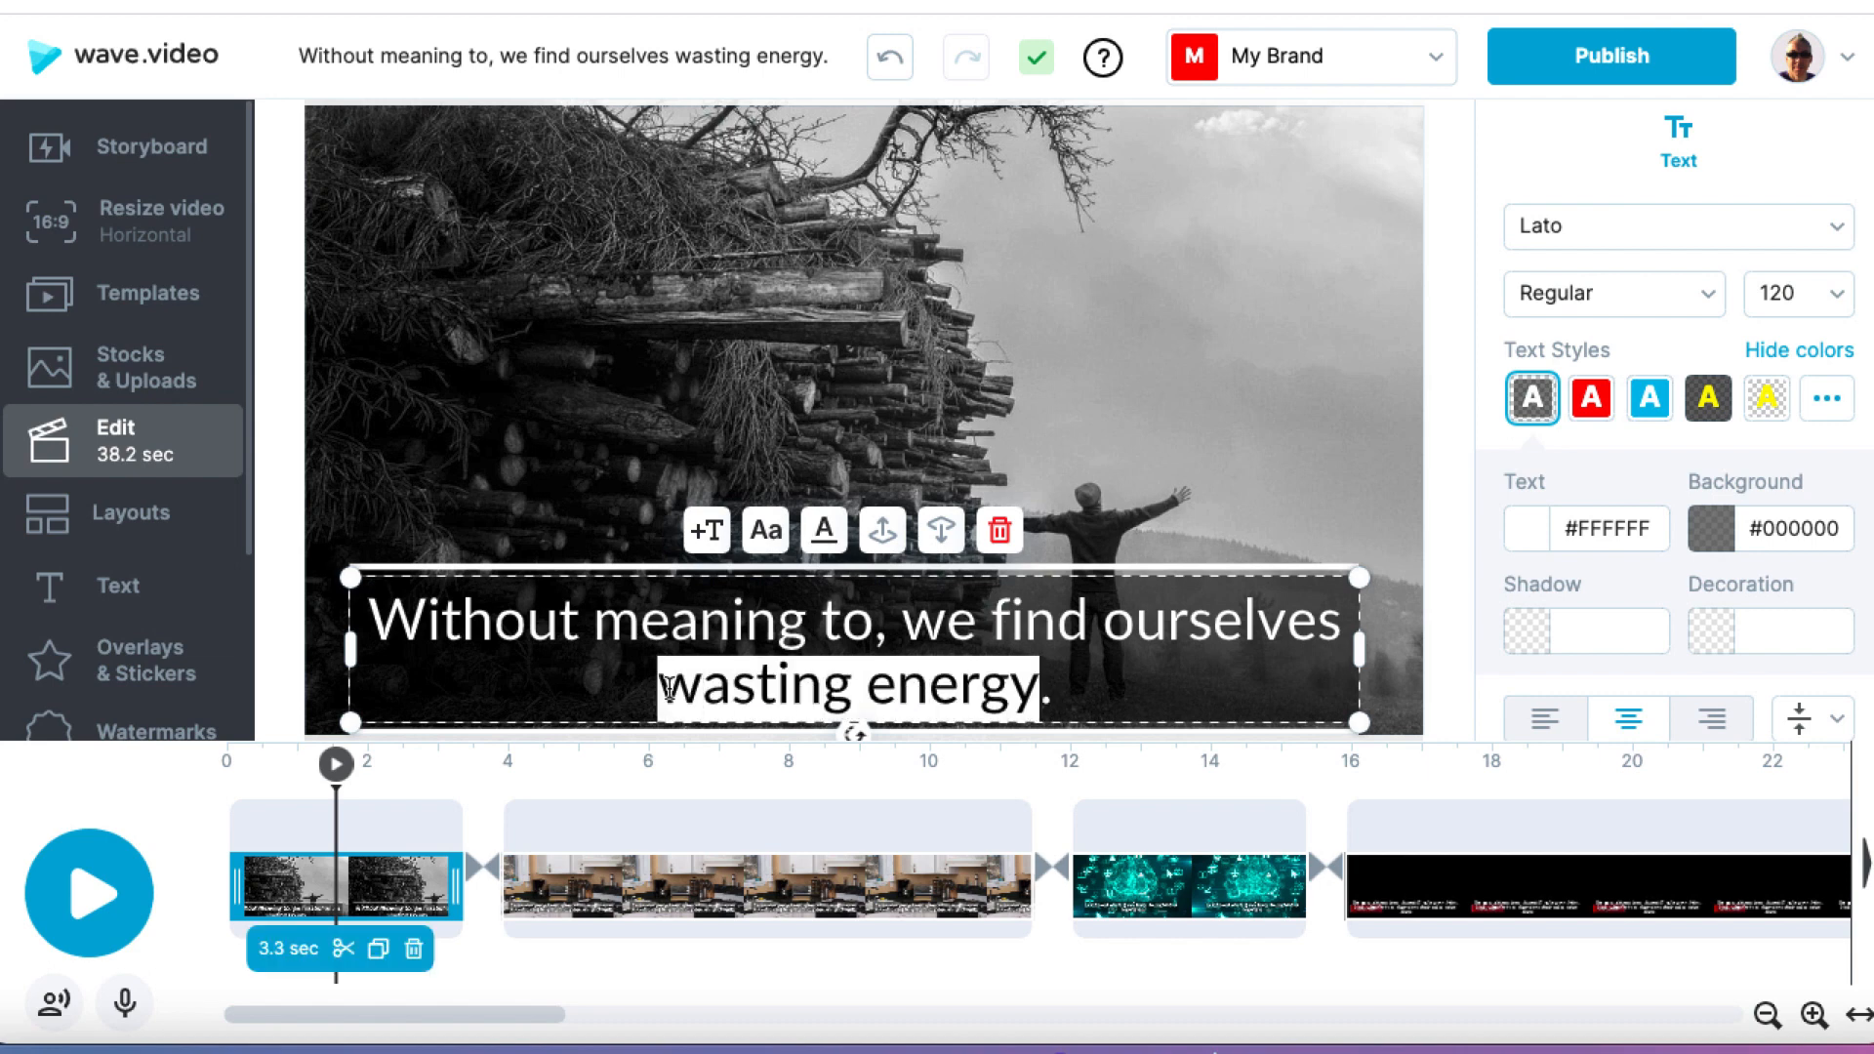
pyautogui.click(1532, 538)
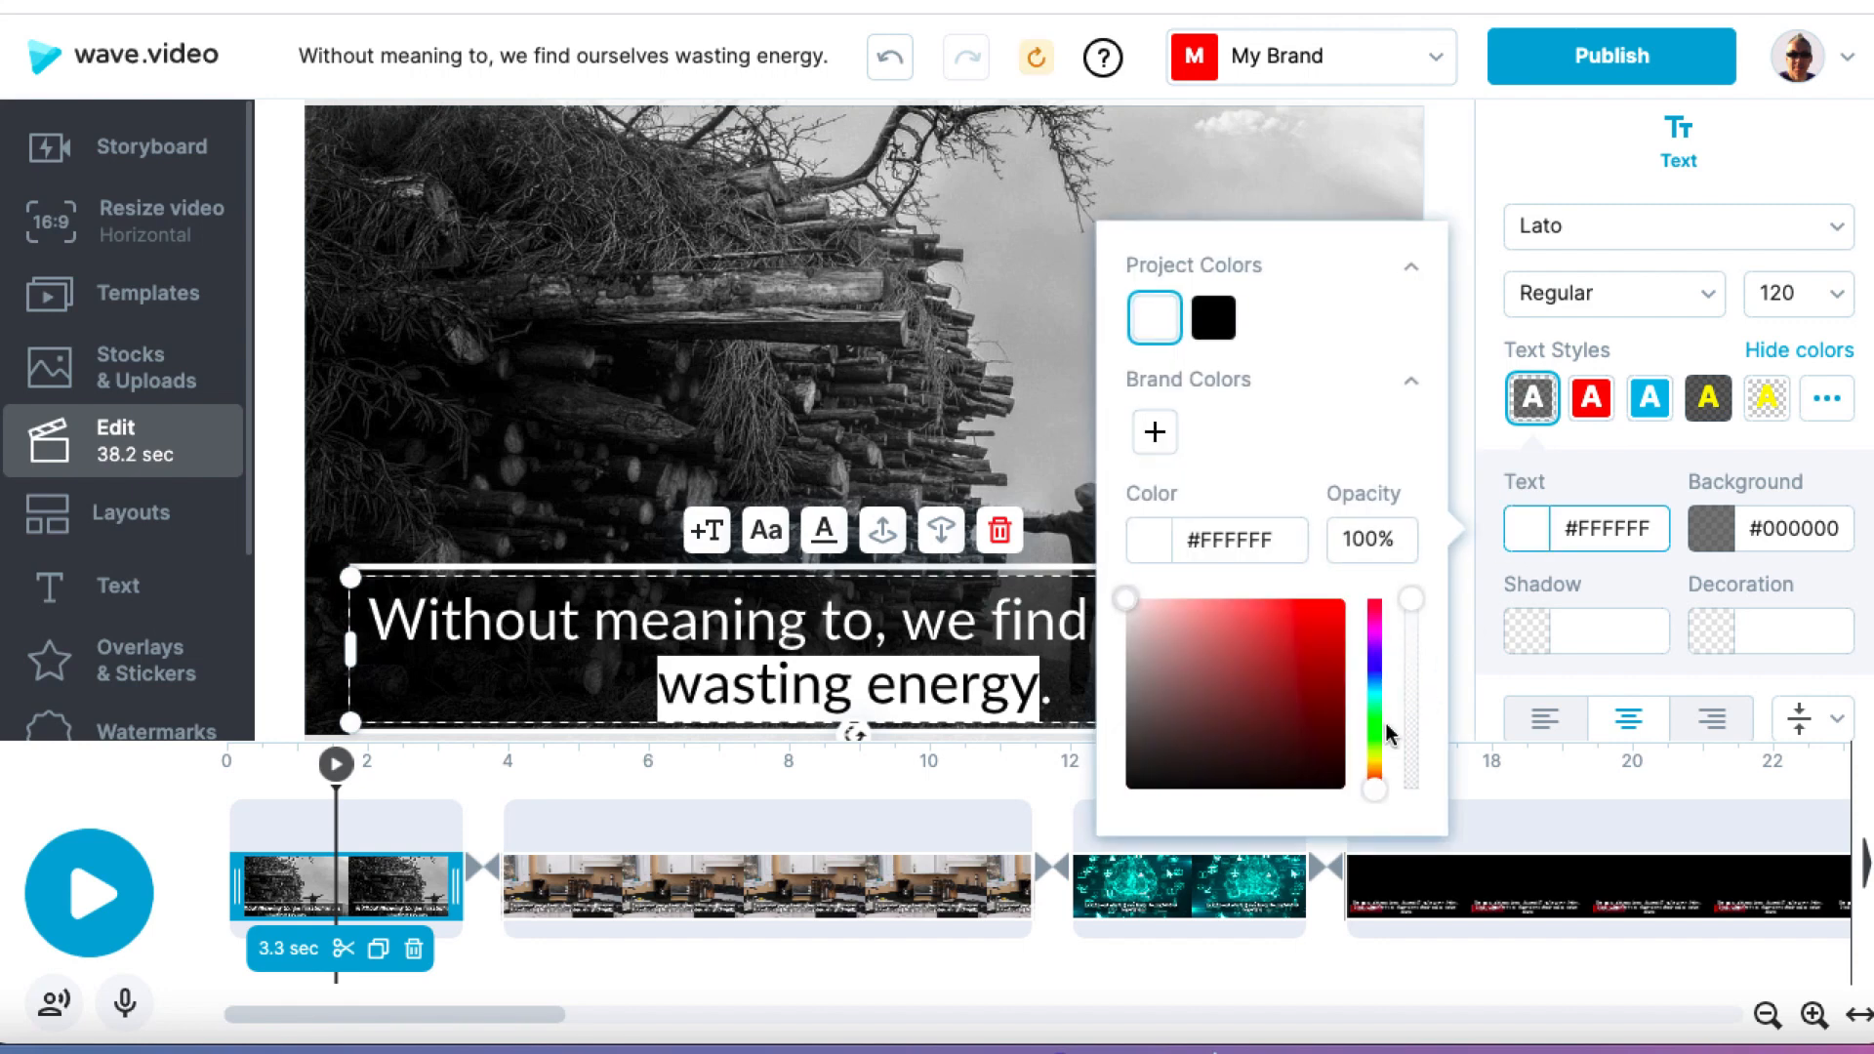
pyautogui.click(1374, 724)
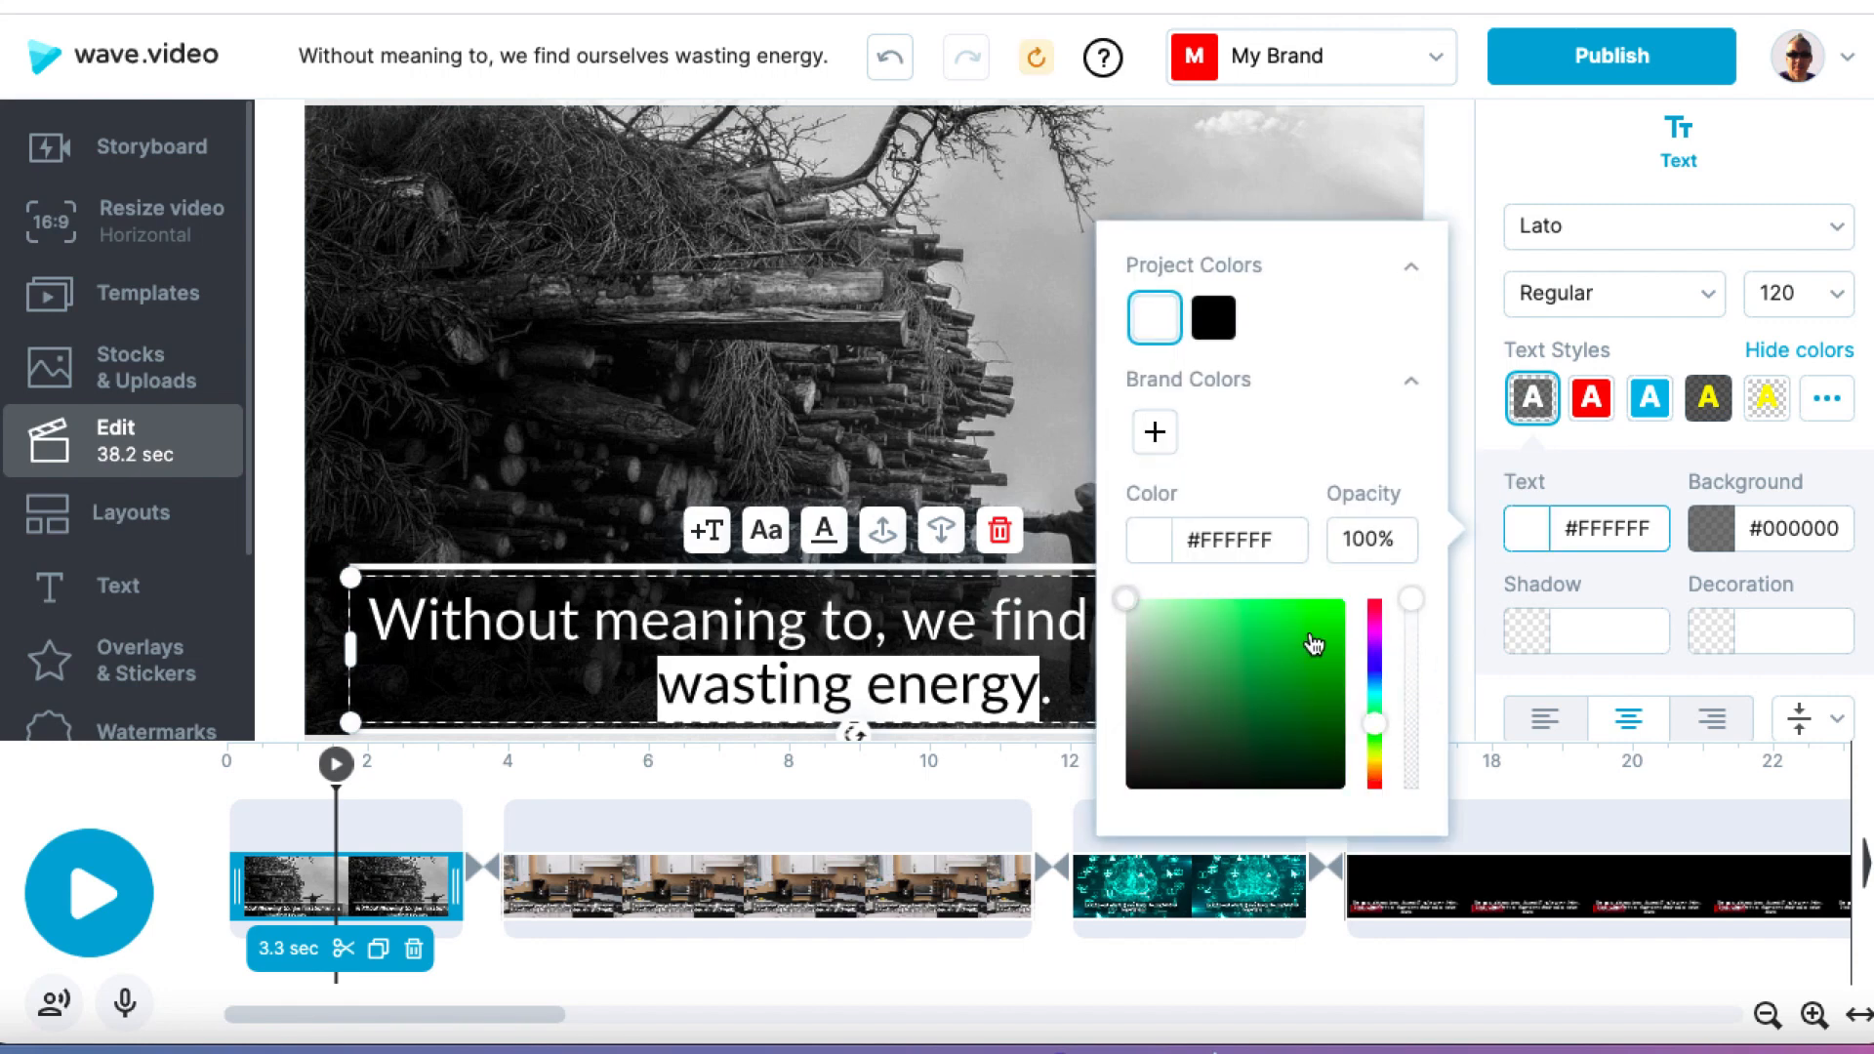
pyautogui.click(1315, 670)
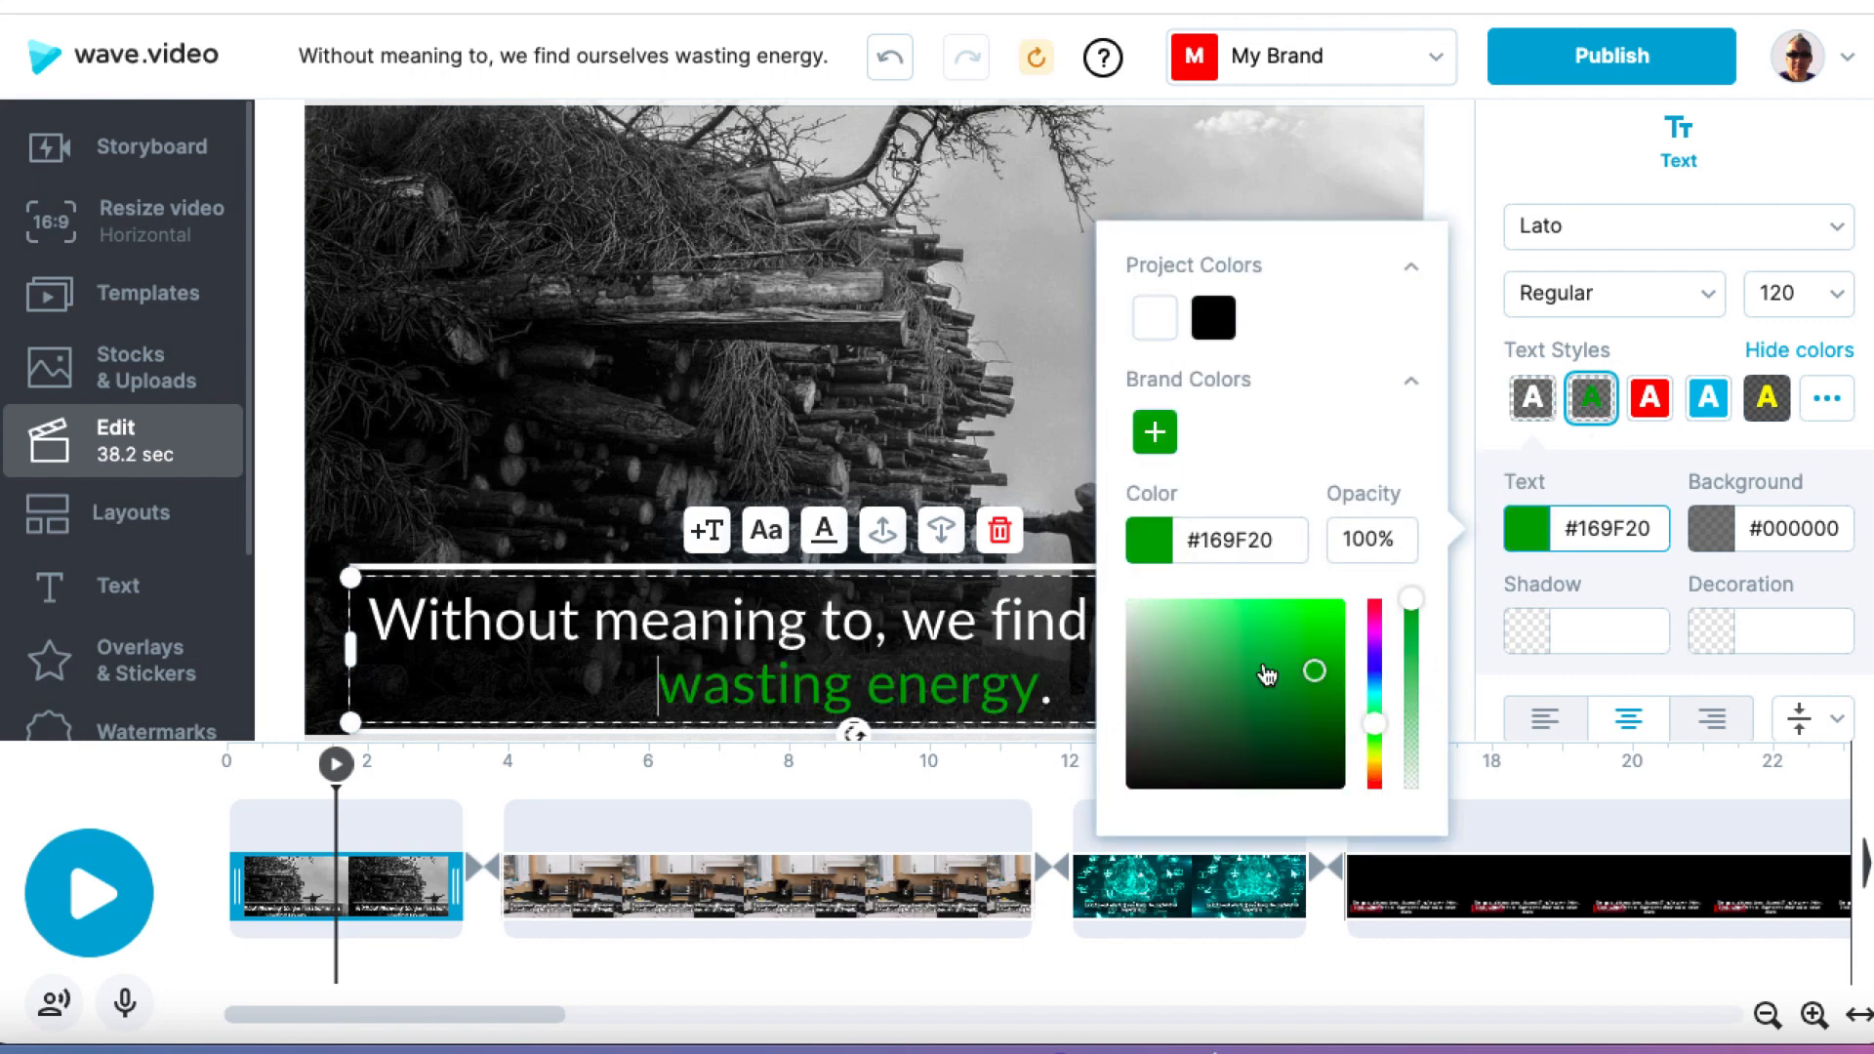
pyautogui.click(1315, 635)
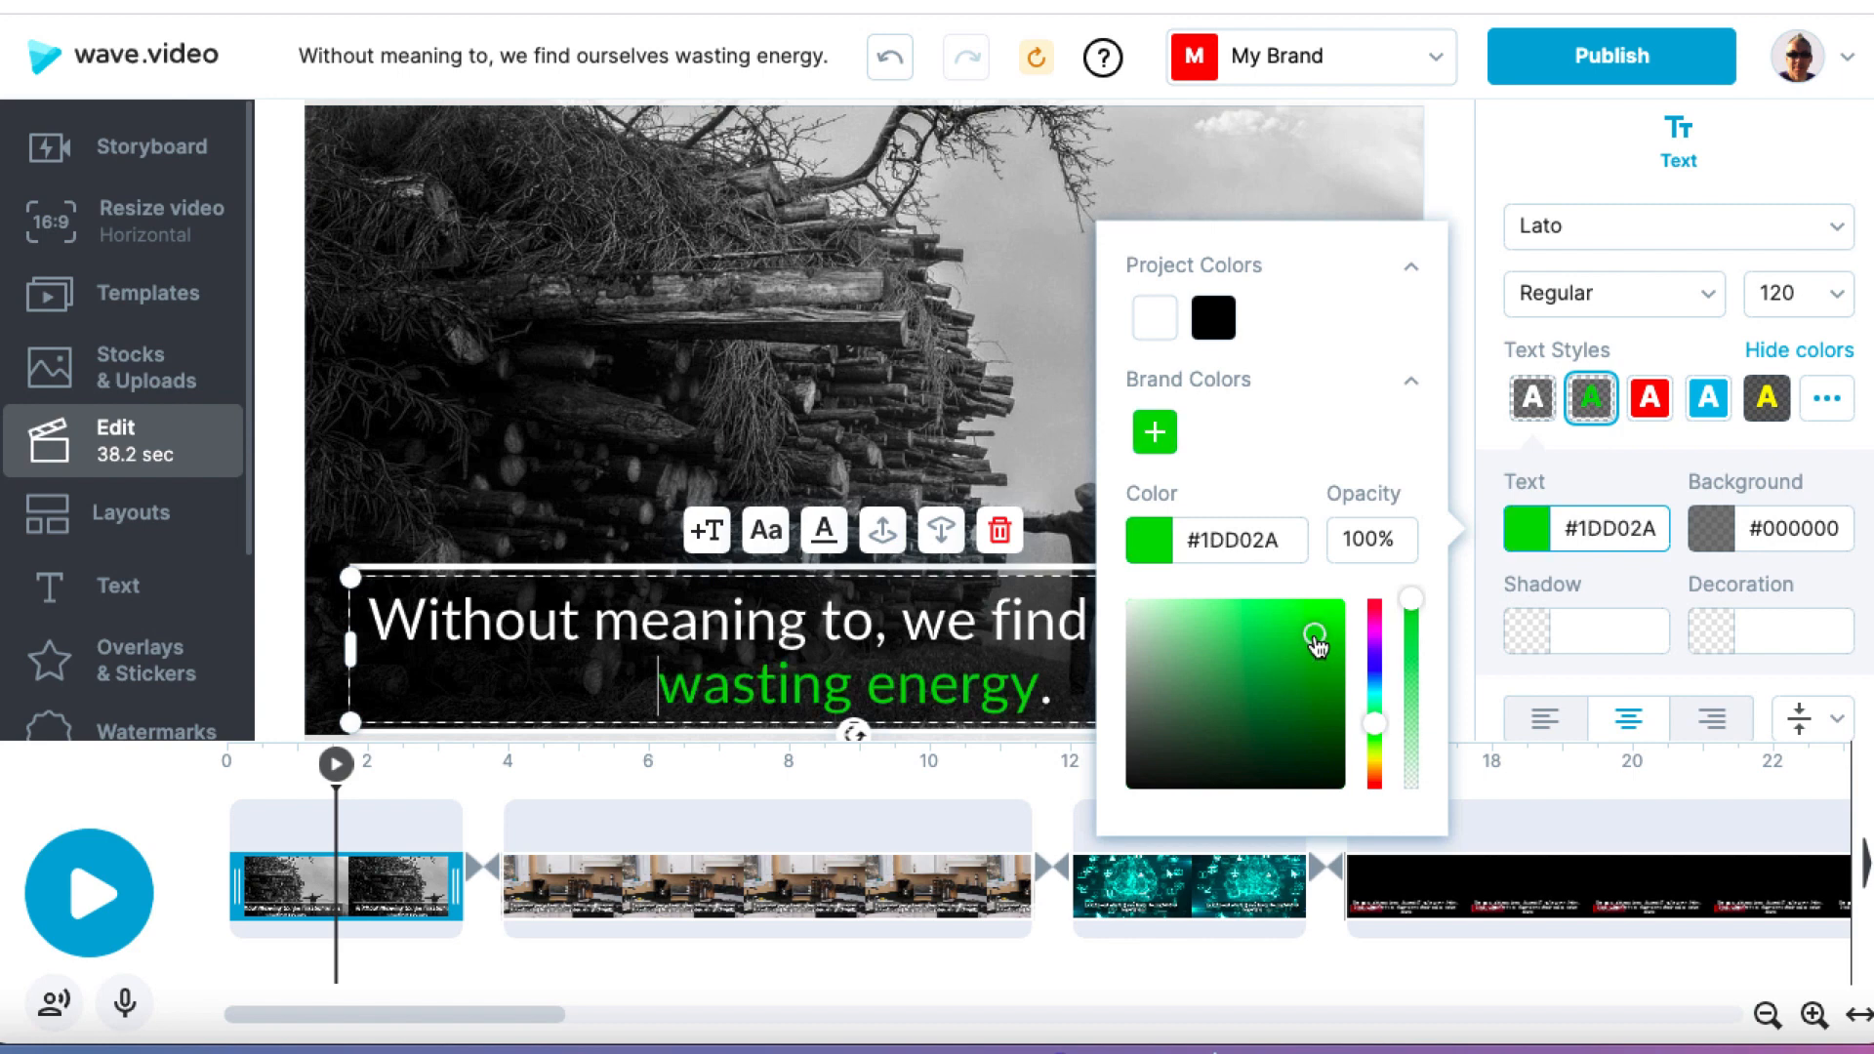
pyautogui.click(947, 381)
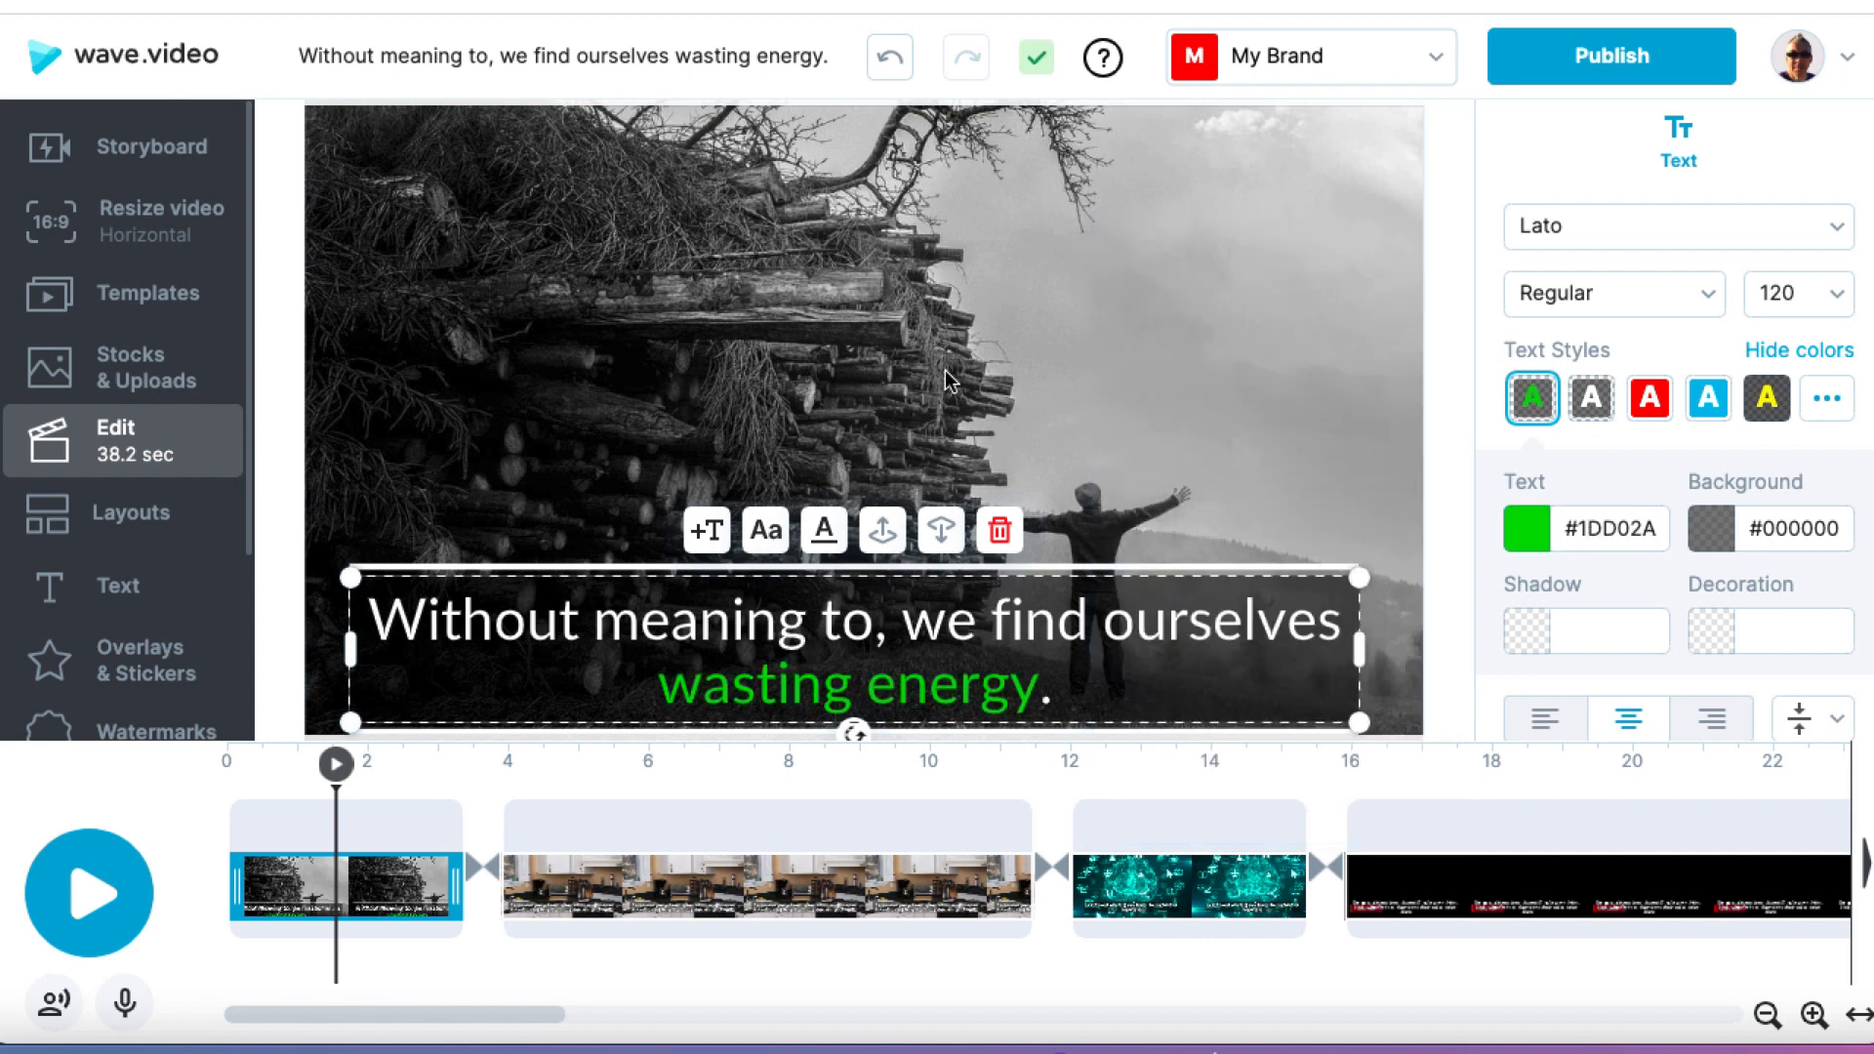
# Step: Make the word "ourselves" bold in the first scene's caption
pyautogui.click(1218, 625)
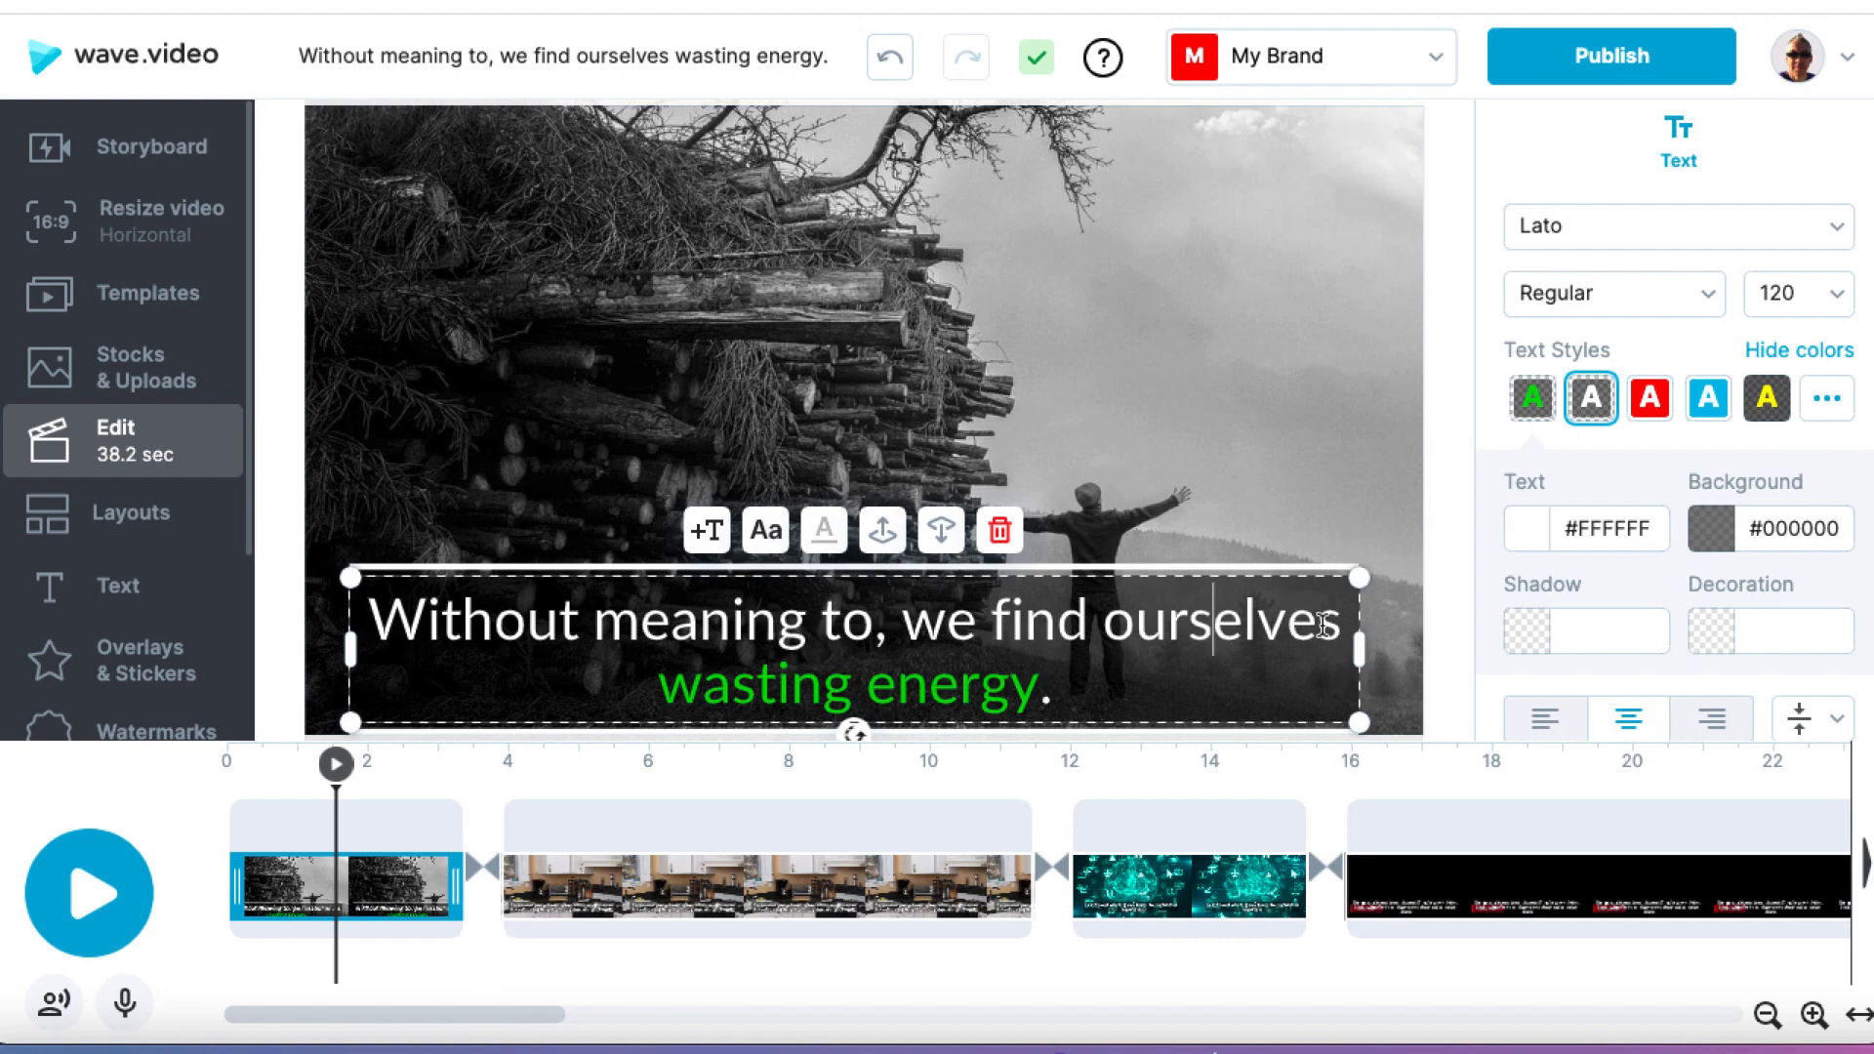
pyautogui.moveTo(1335, 625); pyautogui.dragTo(1099, 623)
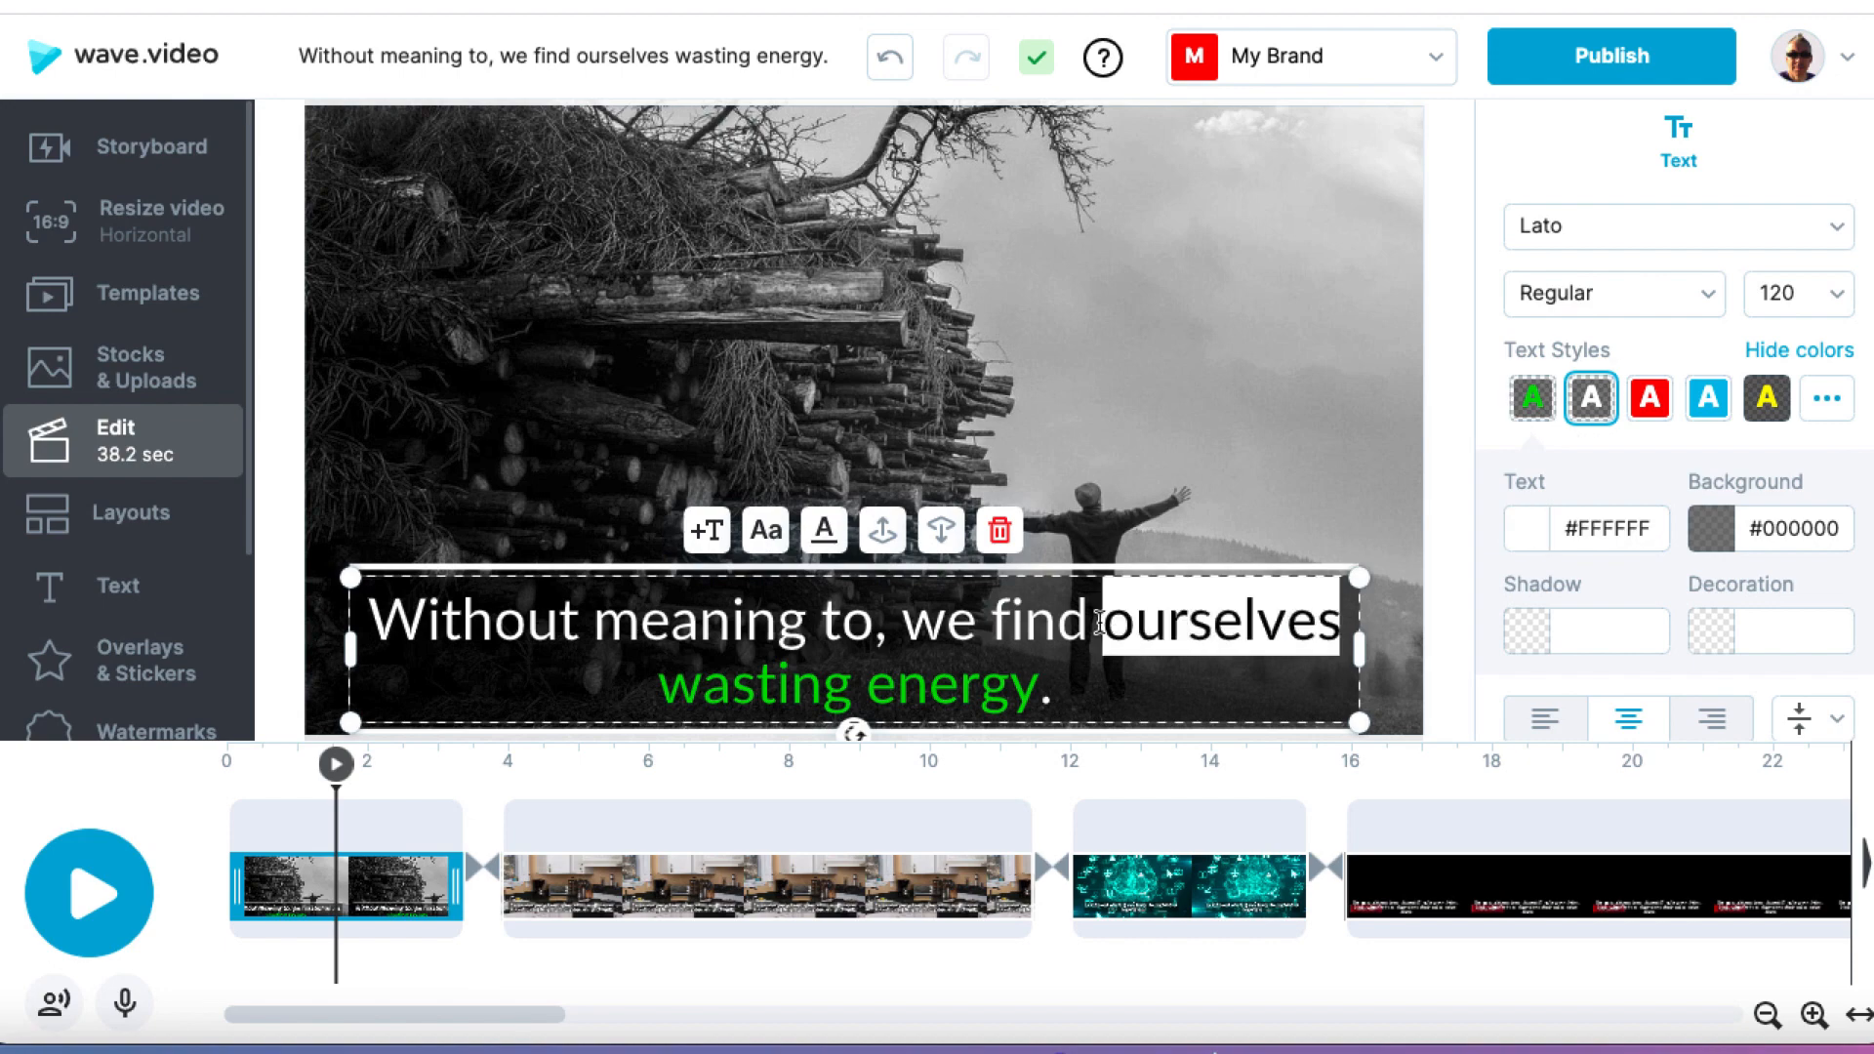
pyautogui.click(1591, 303)
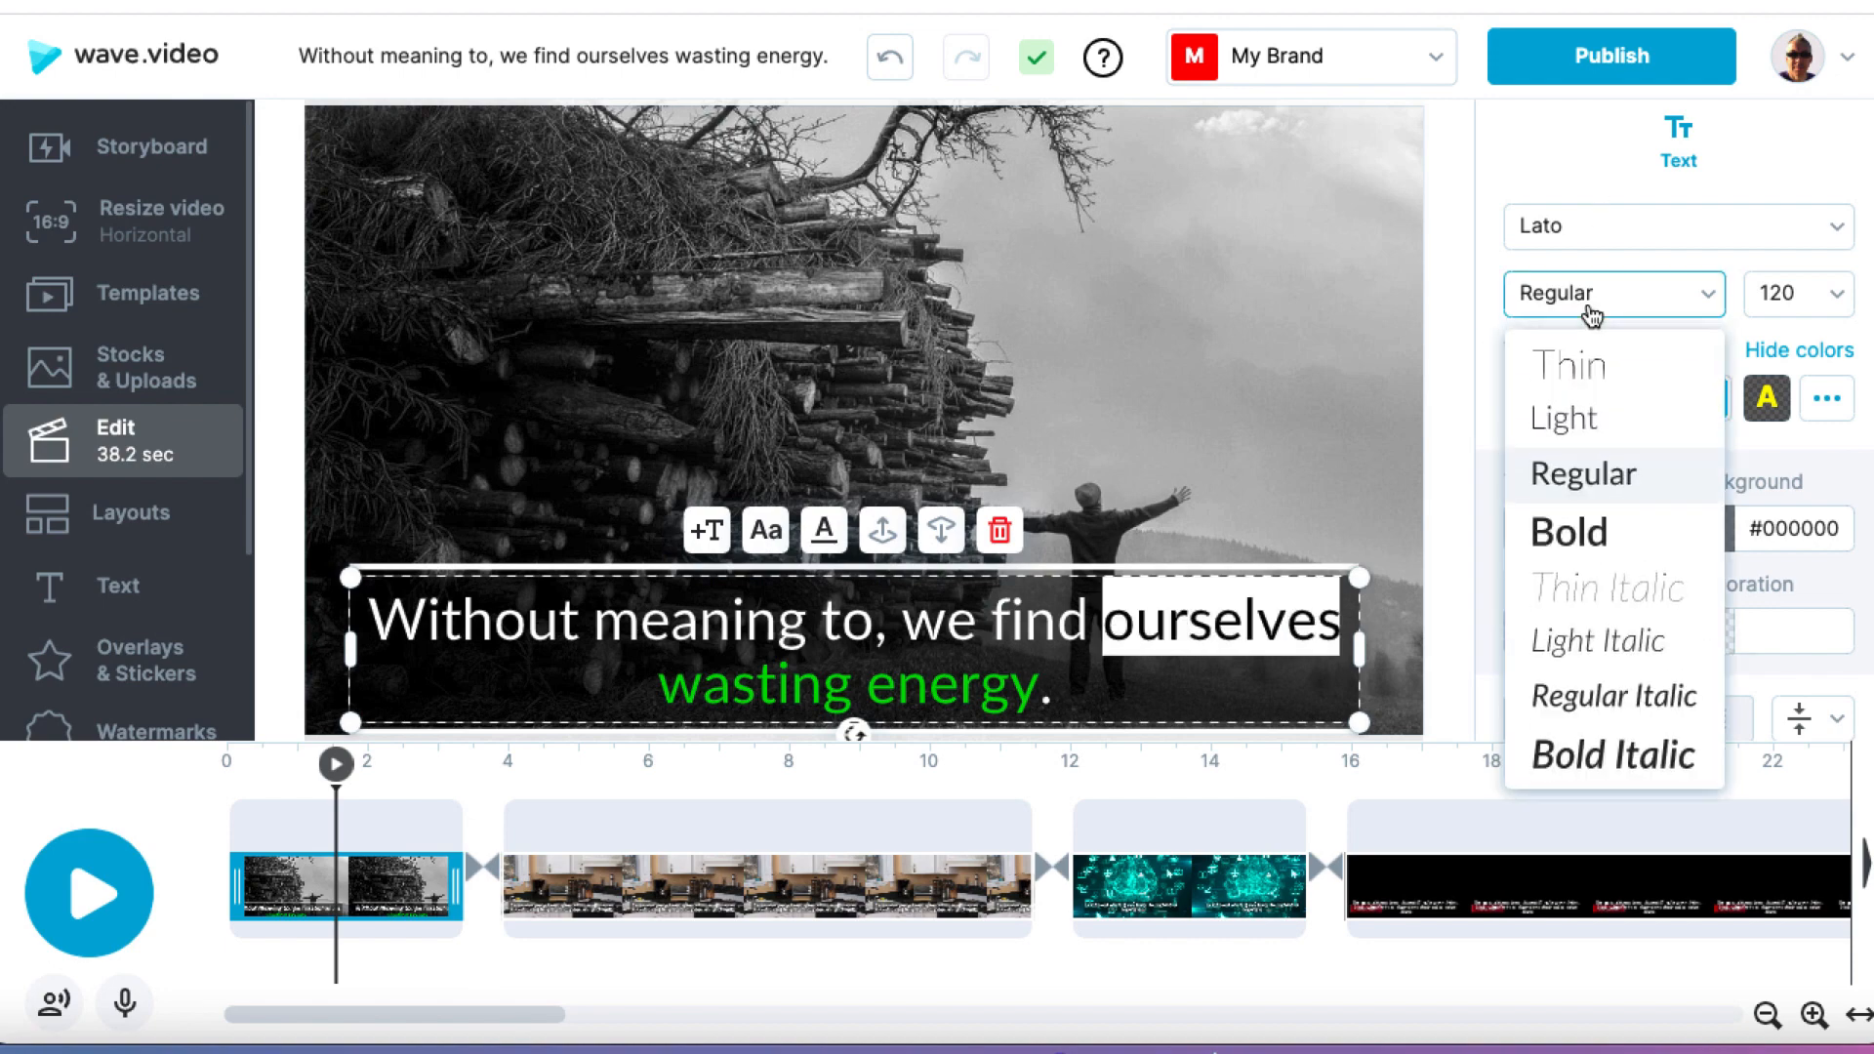
pyautogui.click(1589, 532)
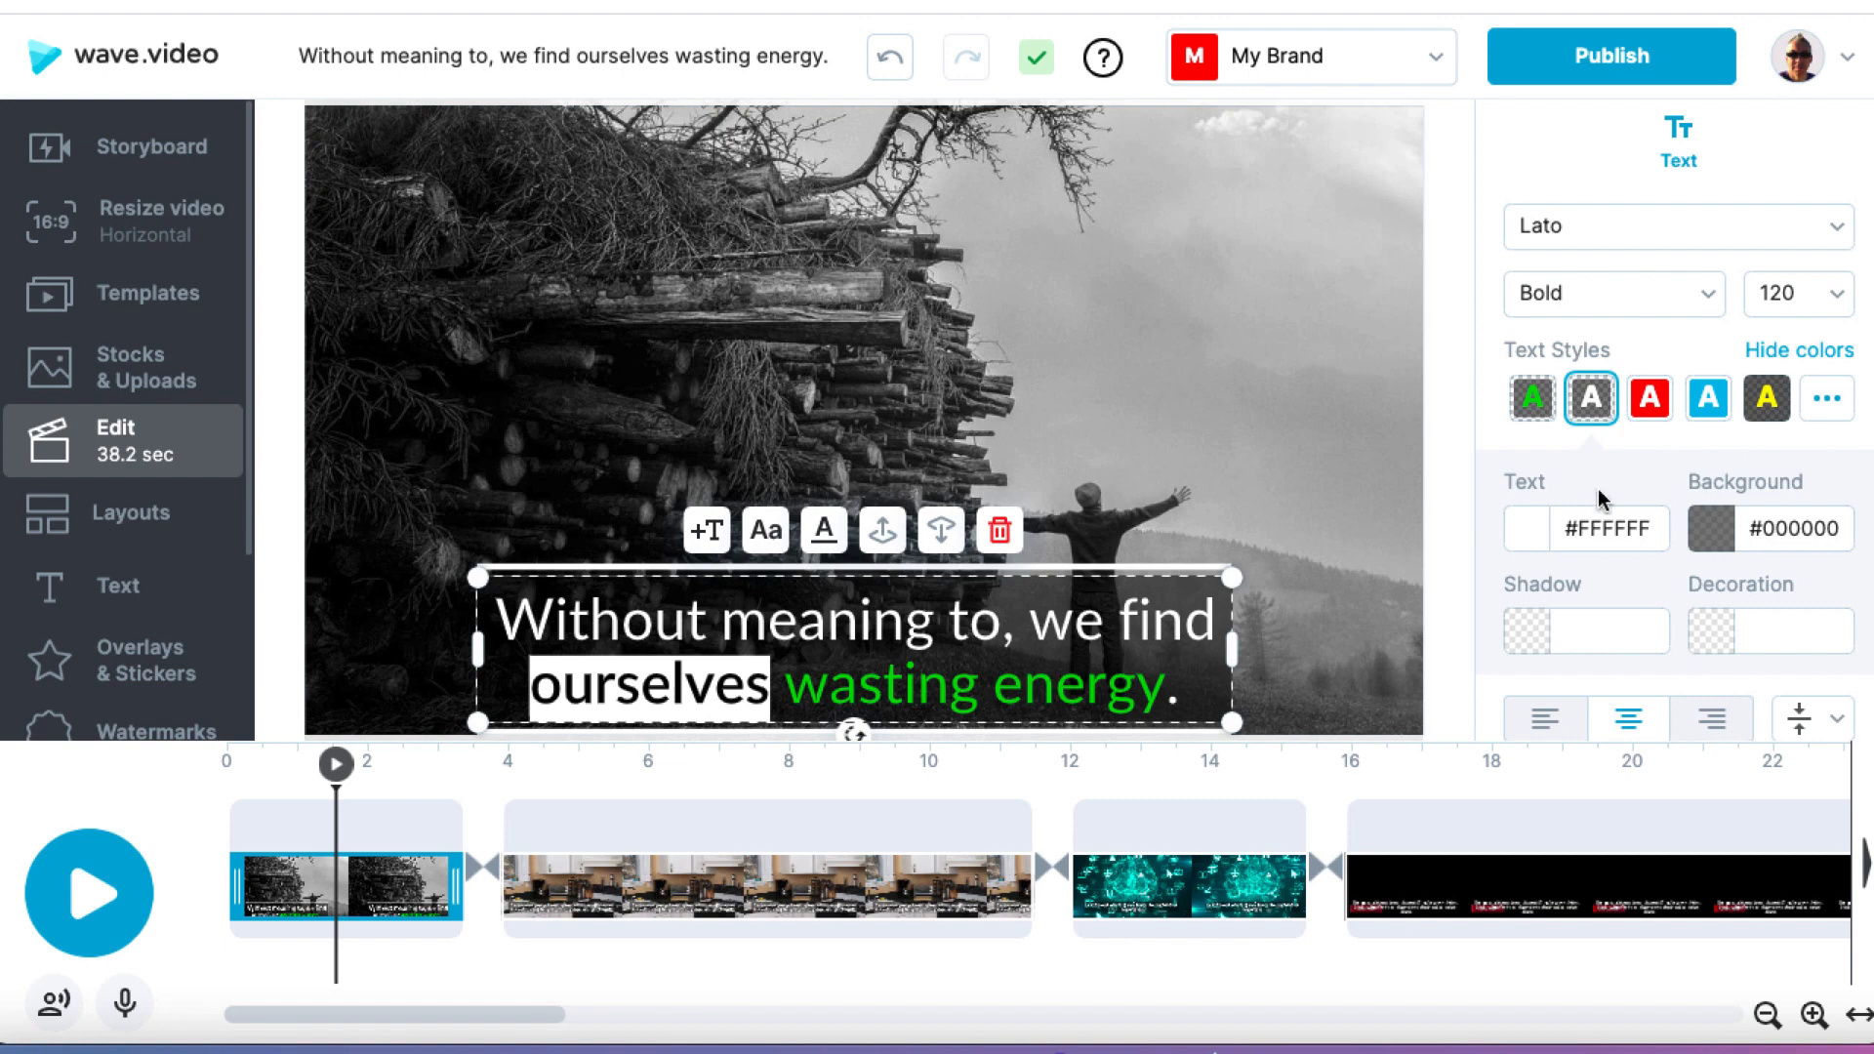
pyautogui.click(1449, 430)
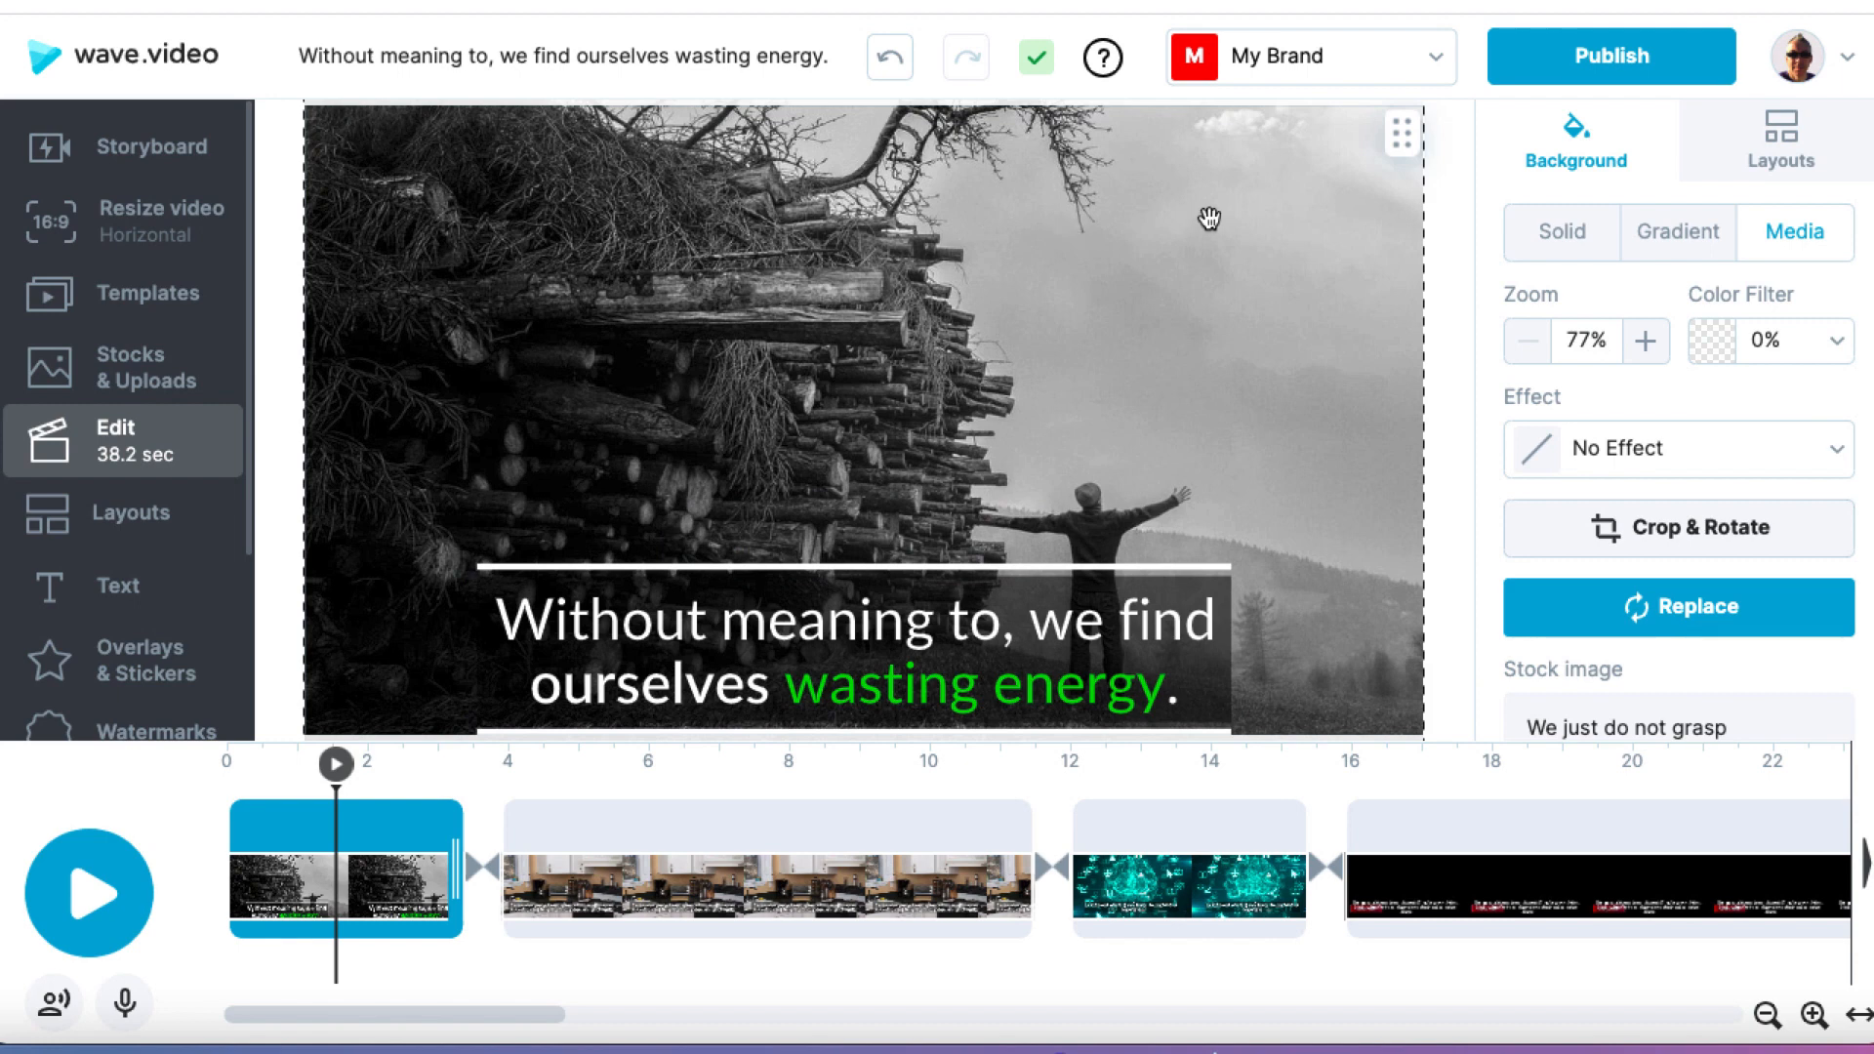
# Step: Search the stock library for "energy waste" to find a replacement for the first scene's background
pyautogui.click(1620, 621)
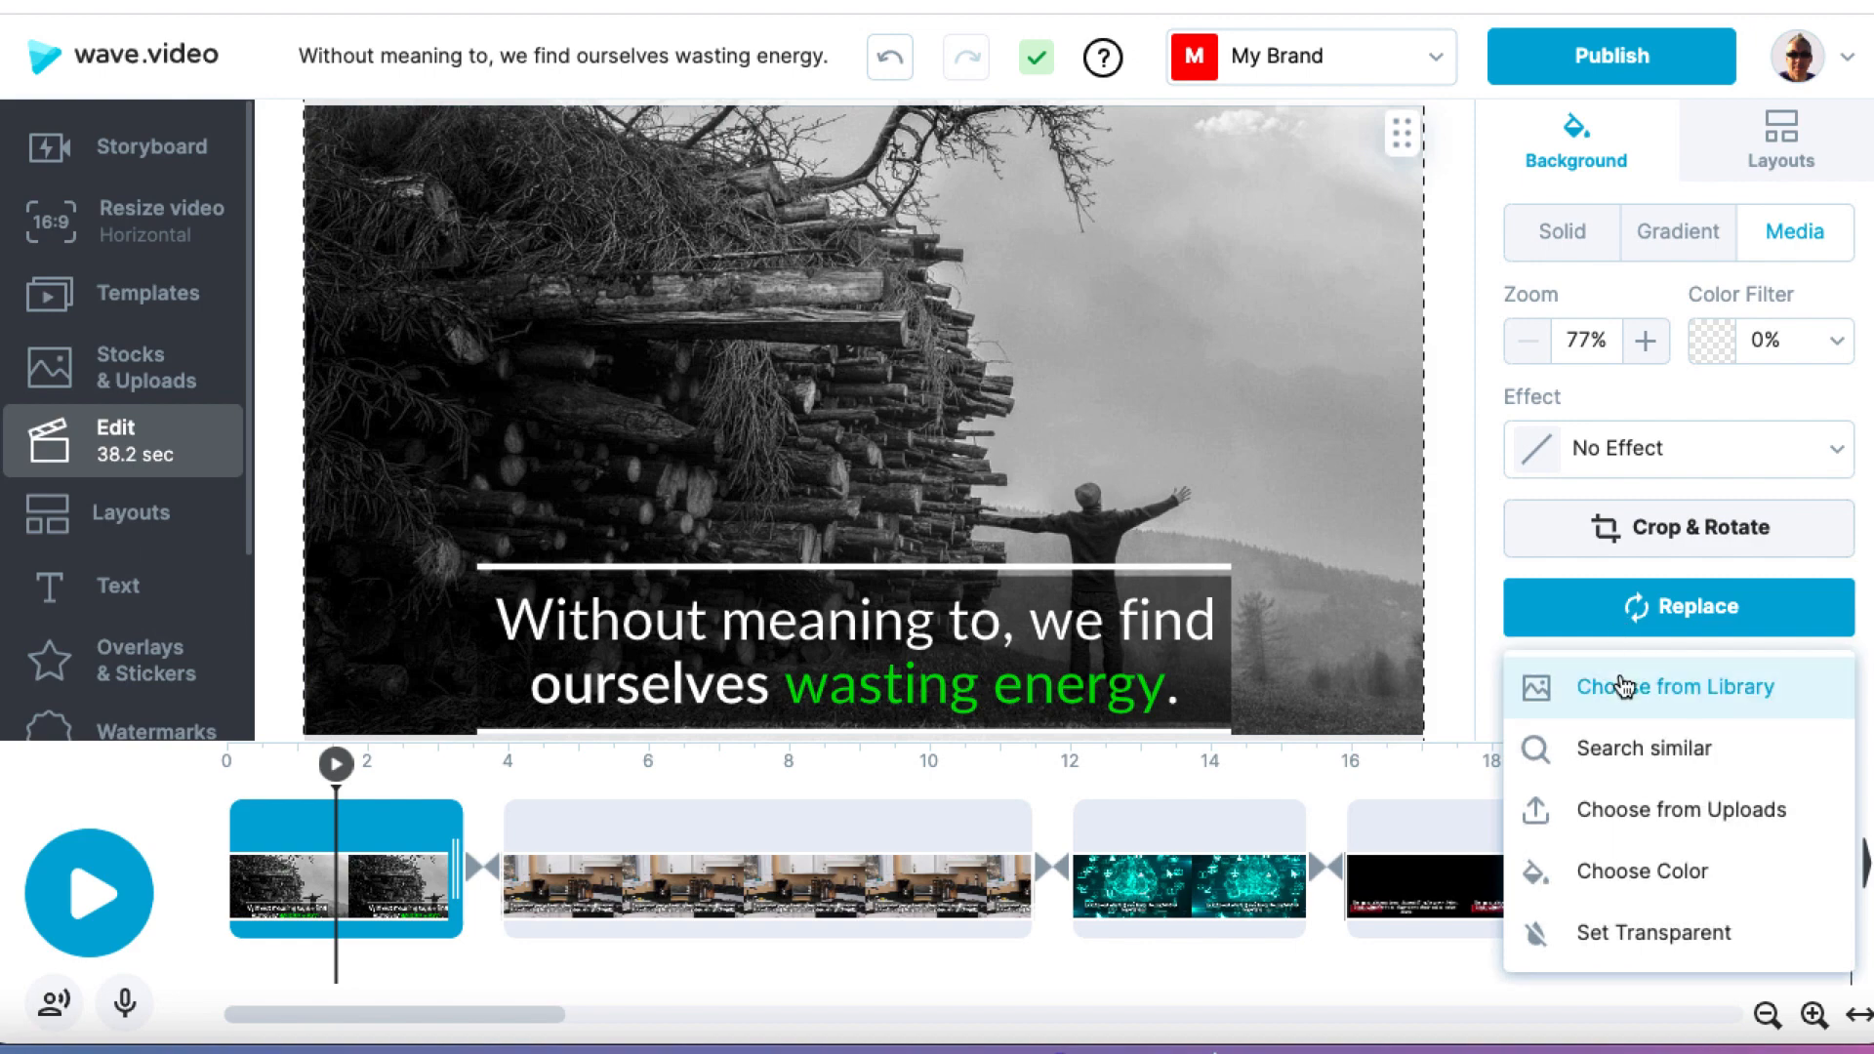
pyautogui.click(1623, 687)
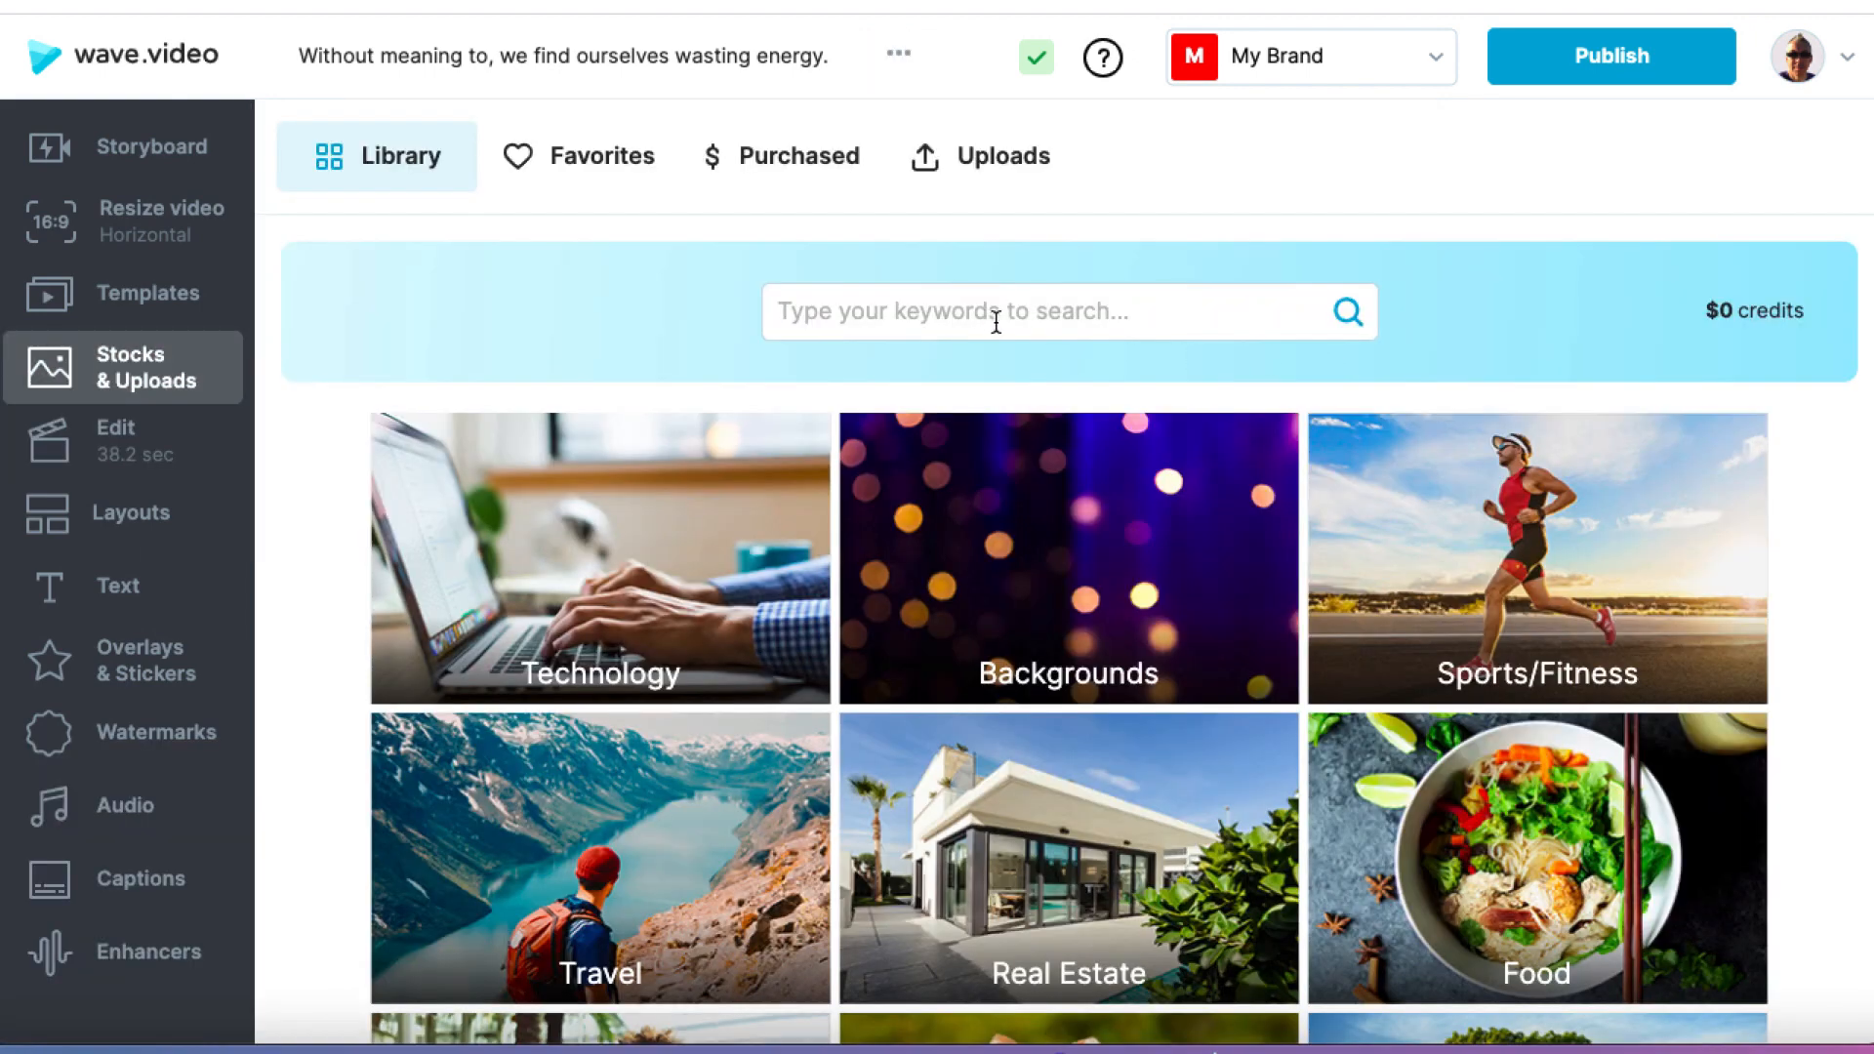
pyautogui.click(1023, 313)
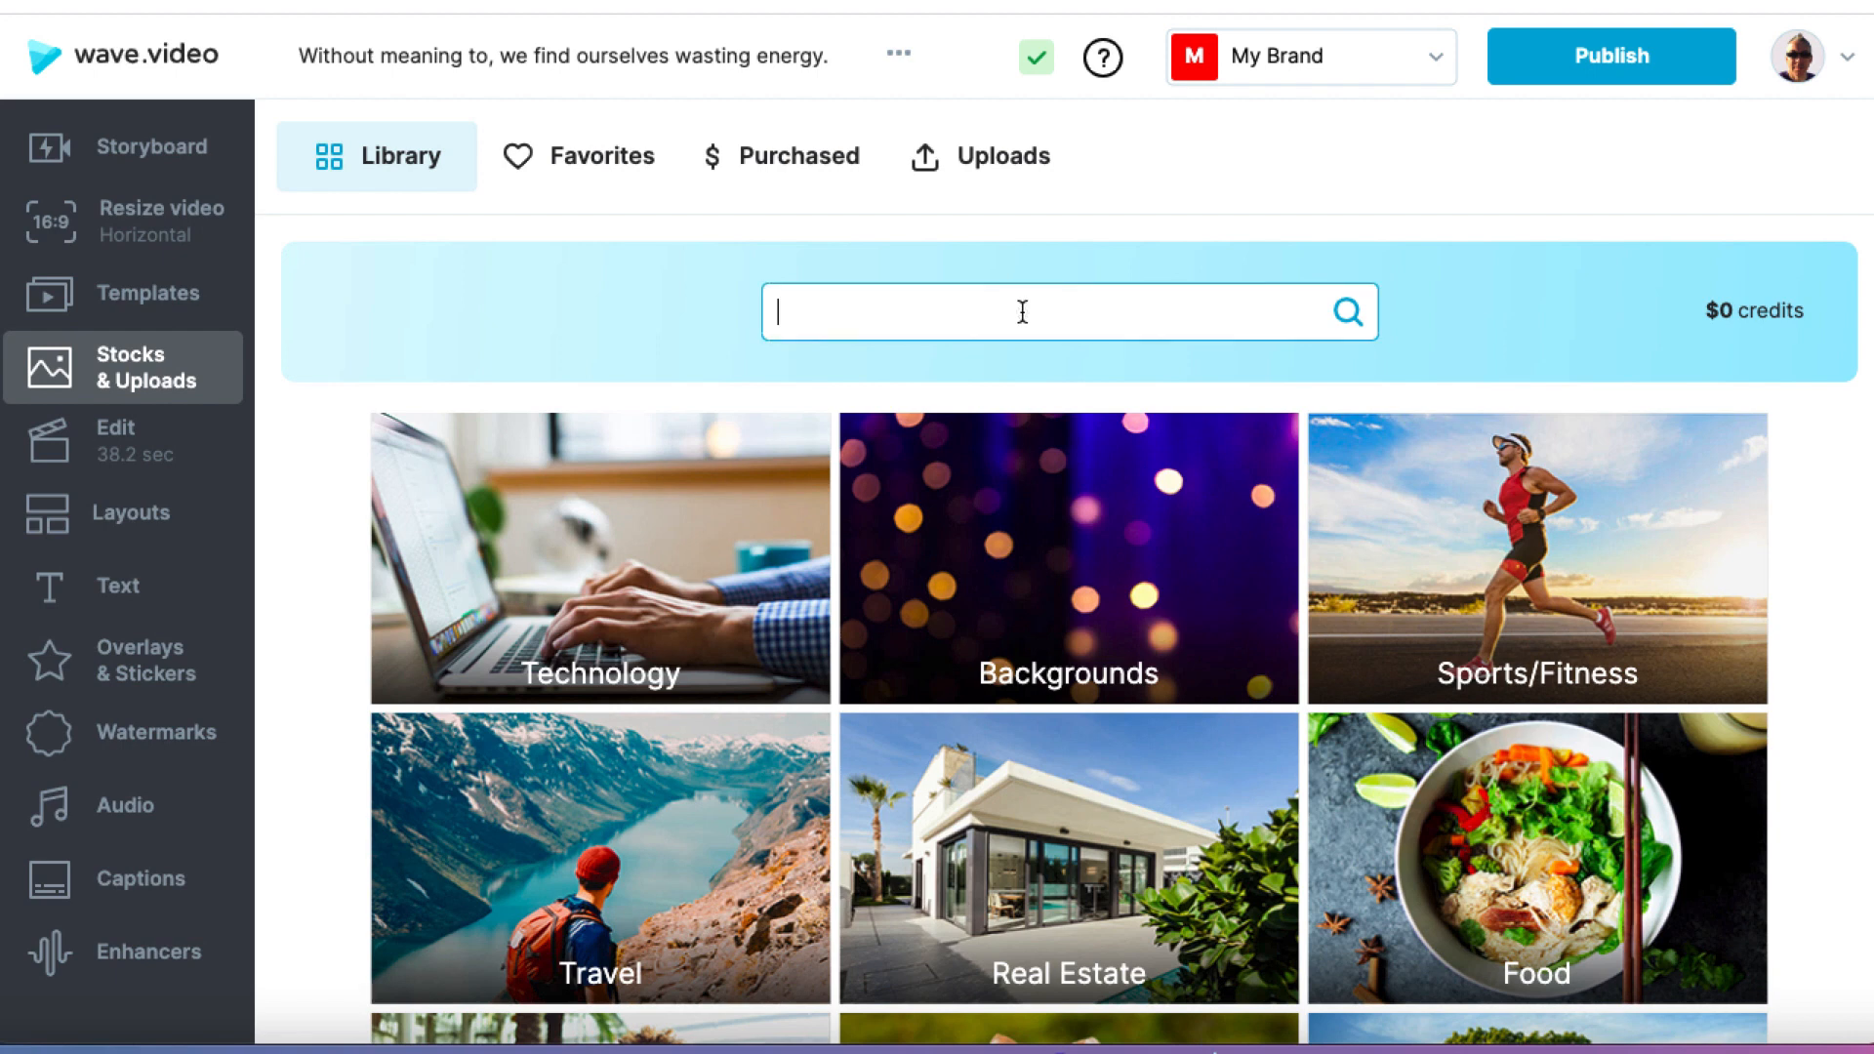
pyautogui.write('ene')
pyautogui.press('BackSpace')
pyautogui.press('BackSpace')
pyautogui.write('energy waste')
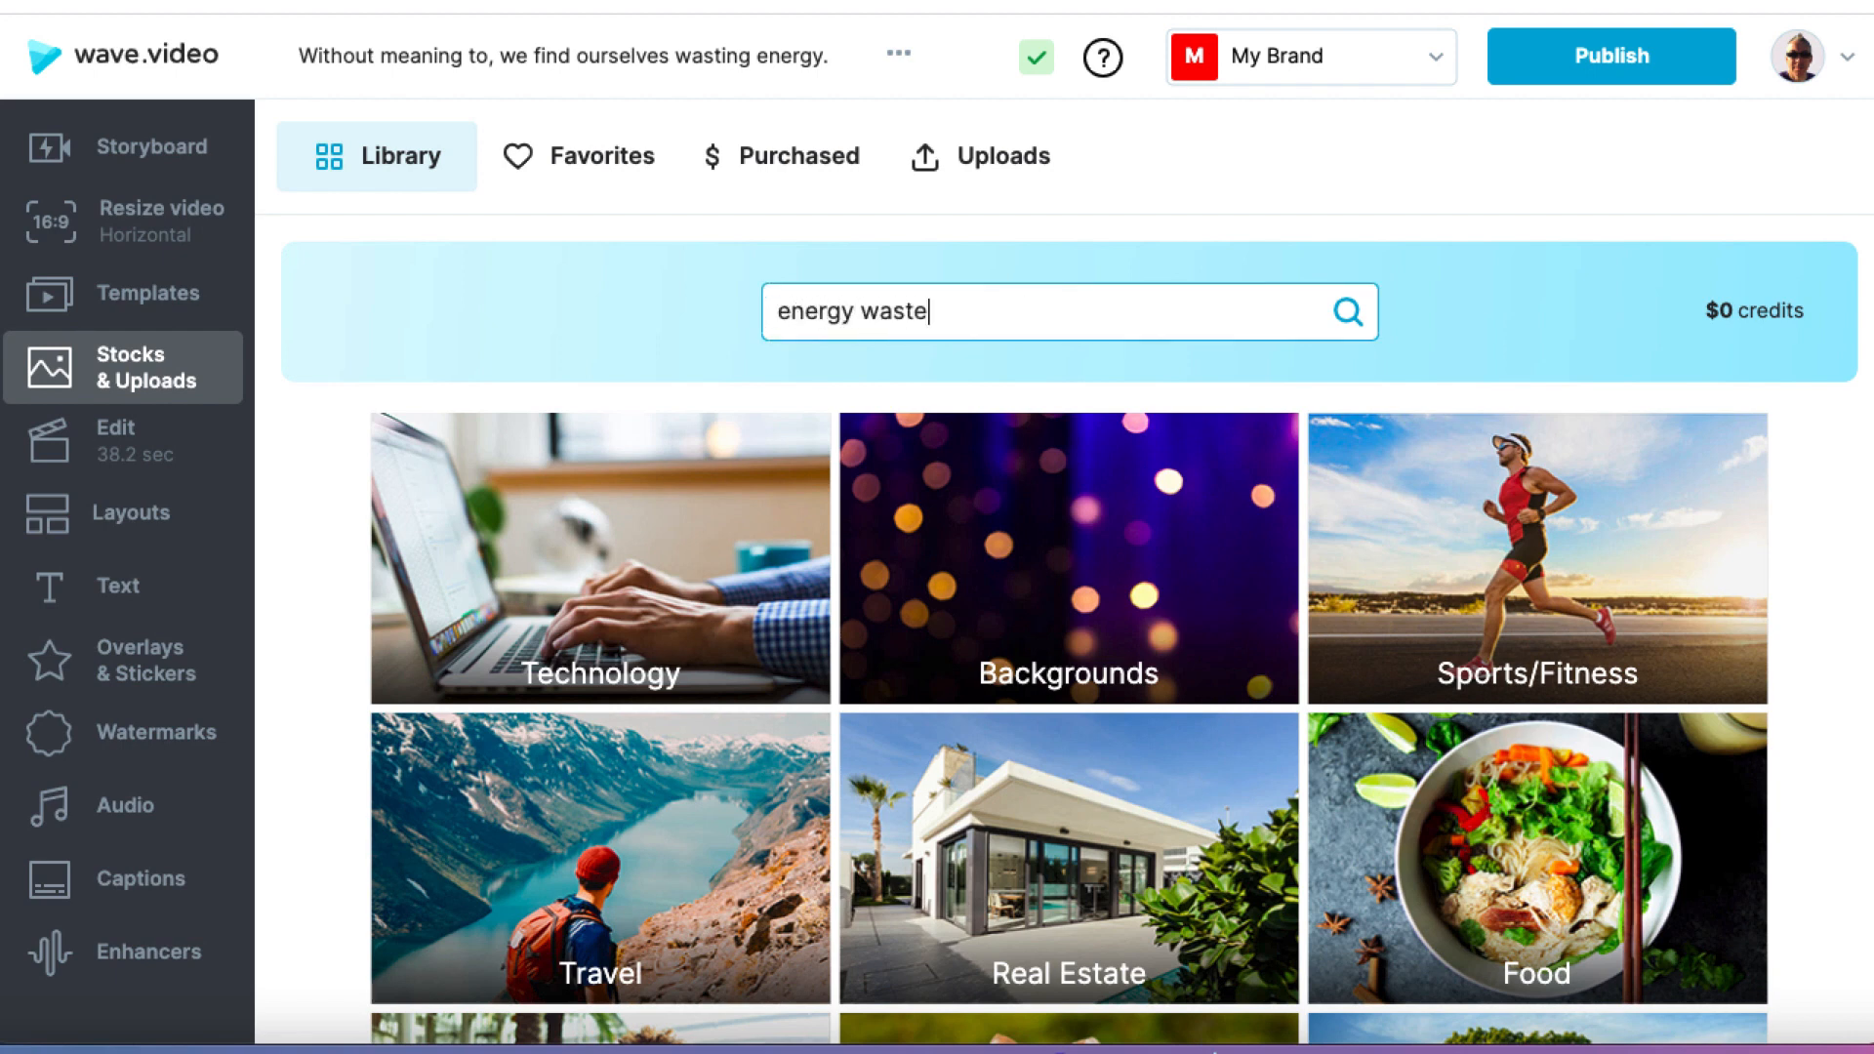
pyautogui.press('Return')
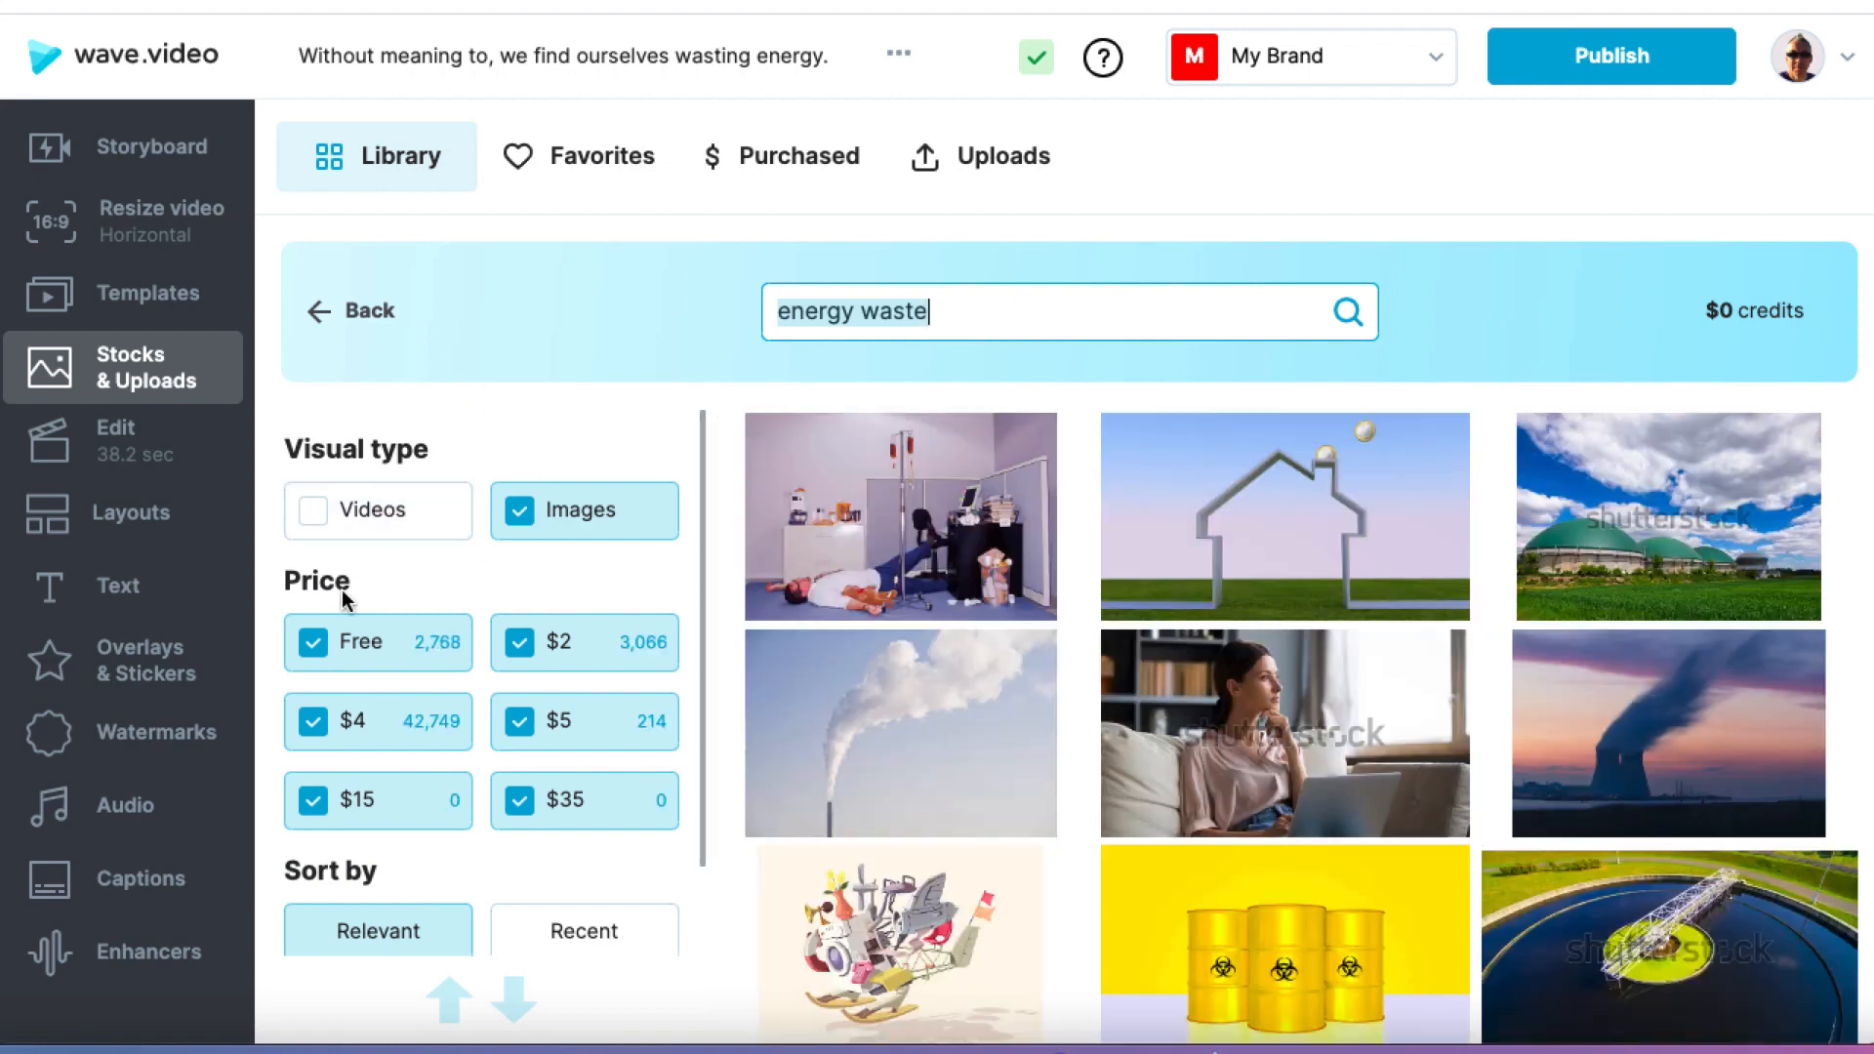
# Step: Limit the image results to Free by excluding the $2, $4, $5, $15 and $35 prices
pyautogui.click(519, 642)
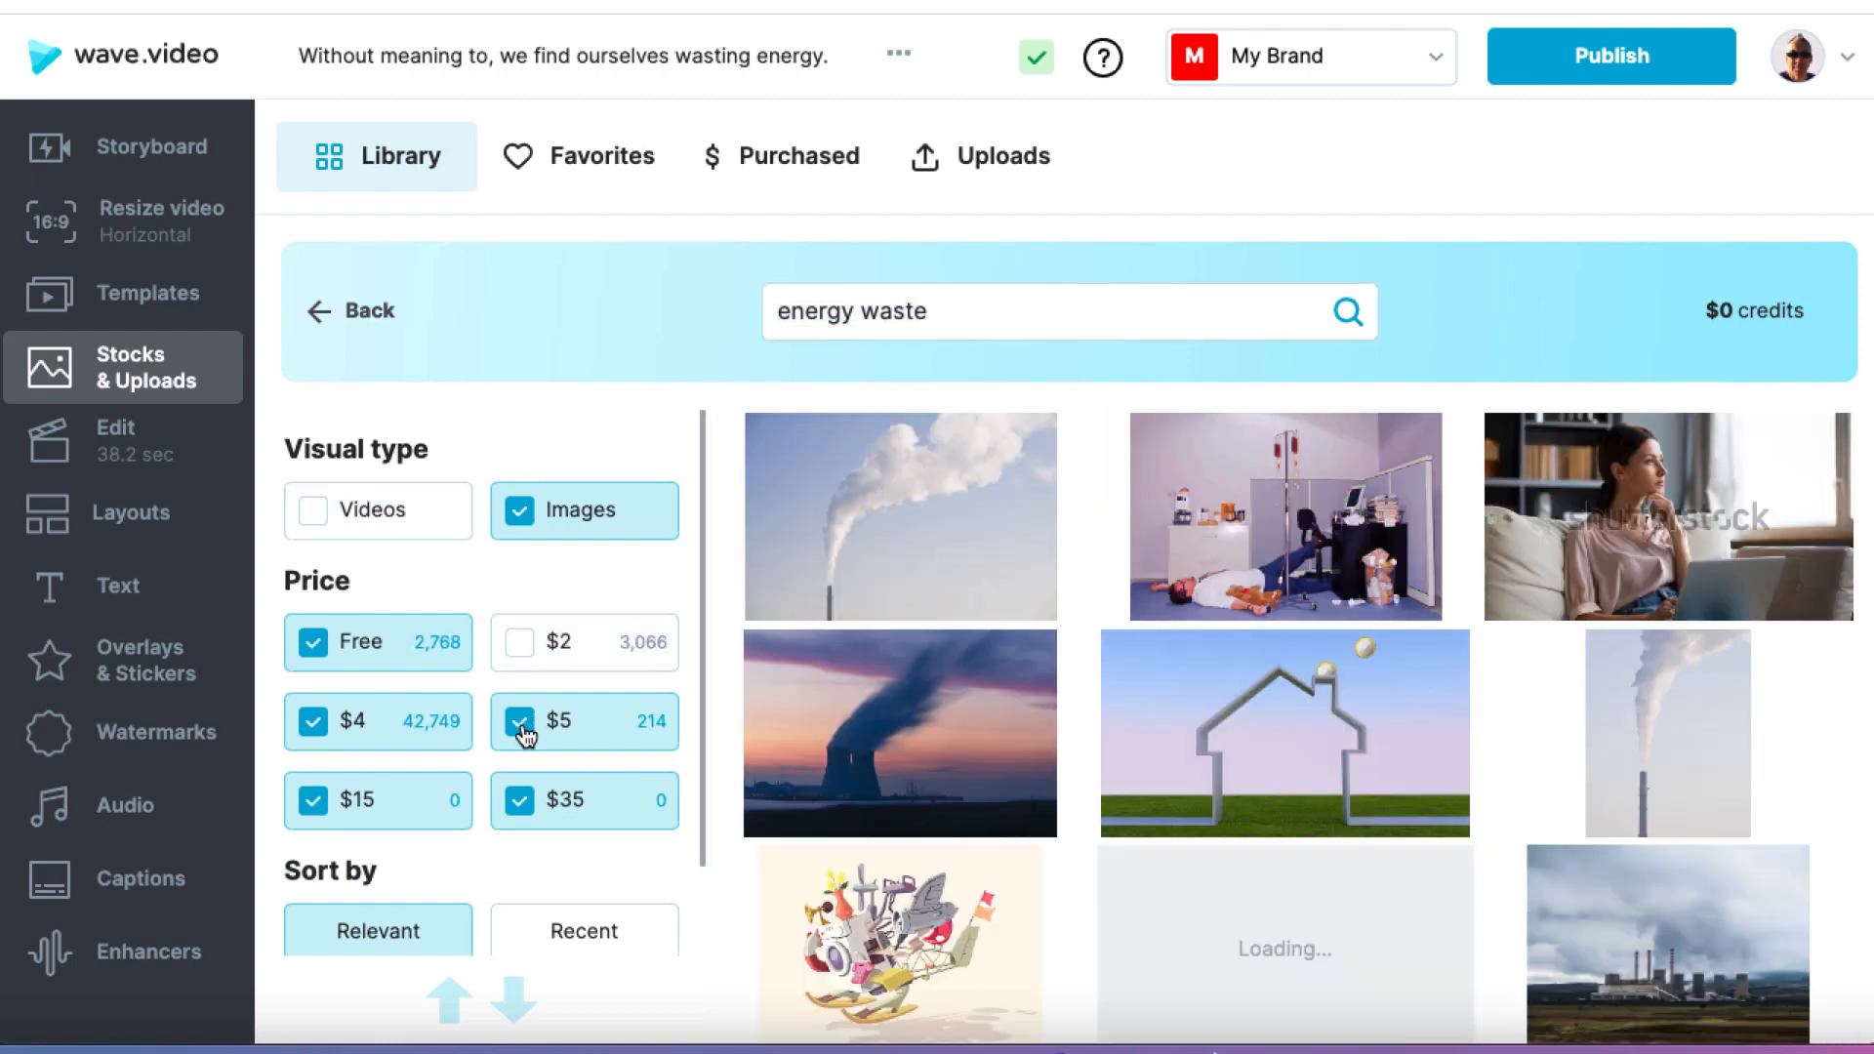
pyautogui.click(521, 728)
pyautogui.click(313, 724)
pyautogui.click(314, 803)
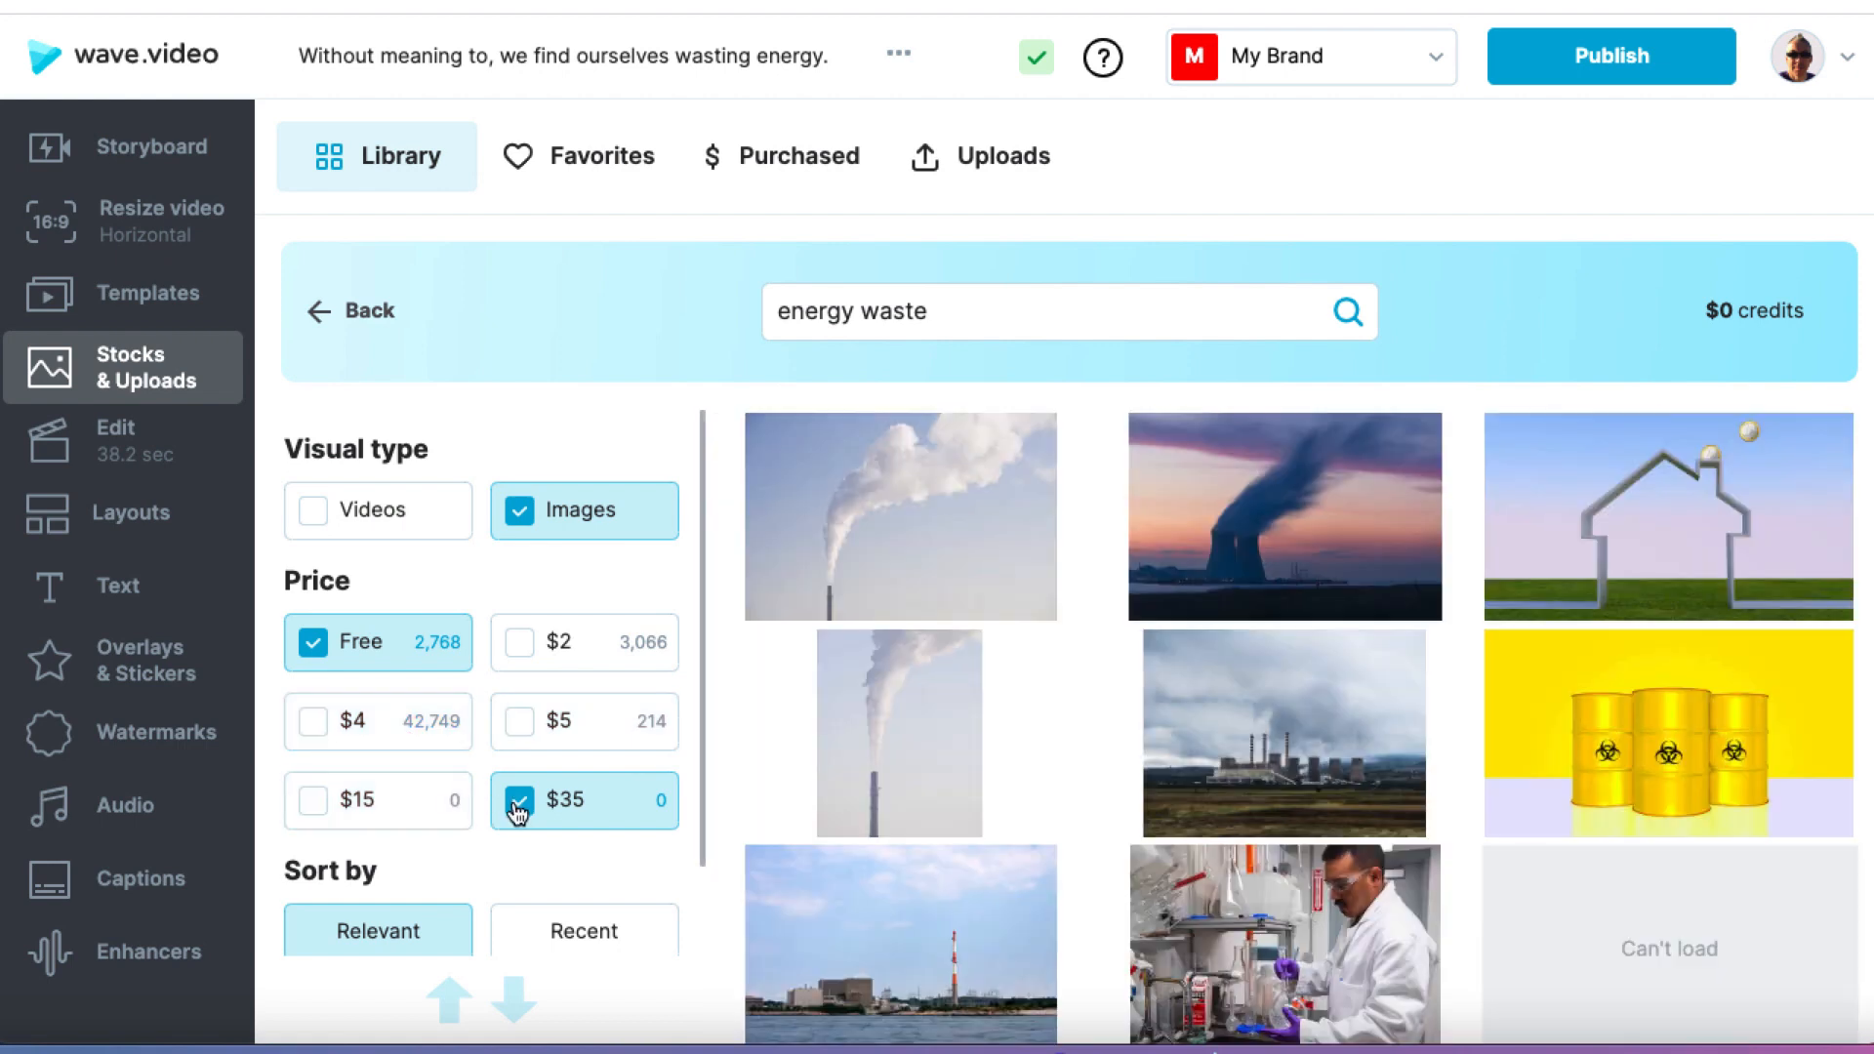
pyautogui.click(518, 801)
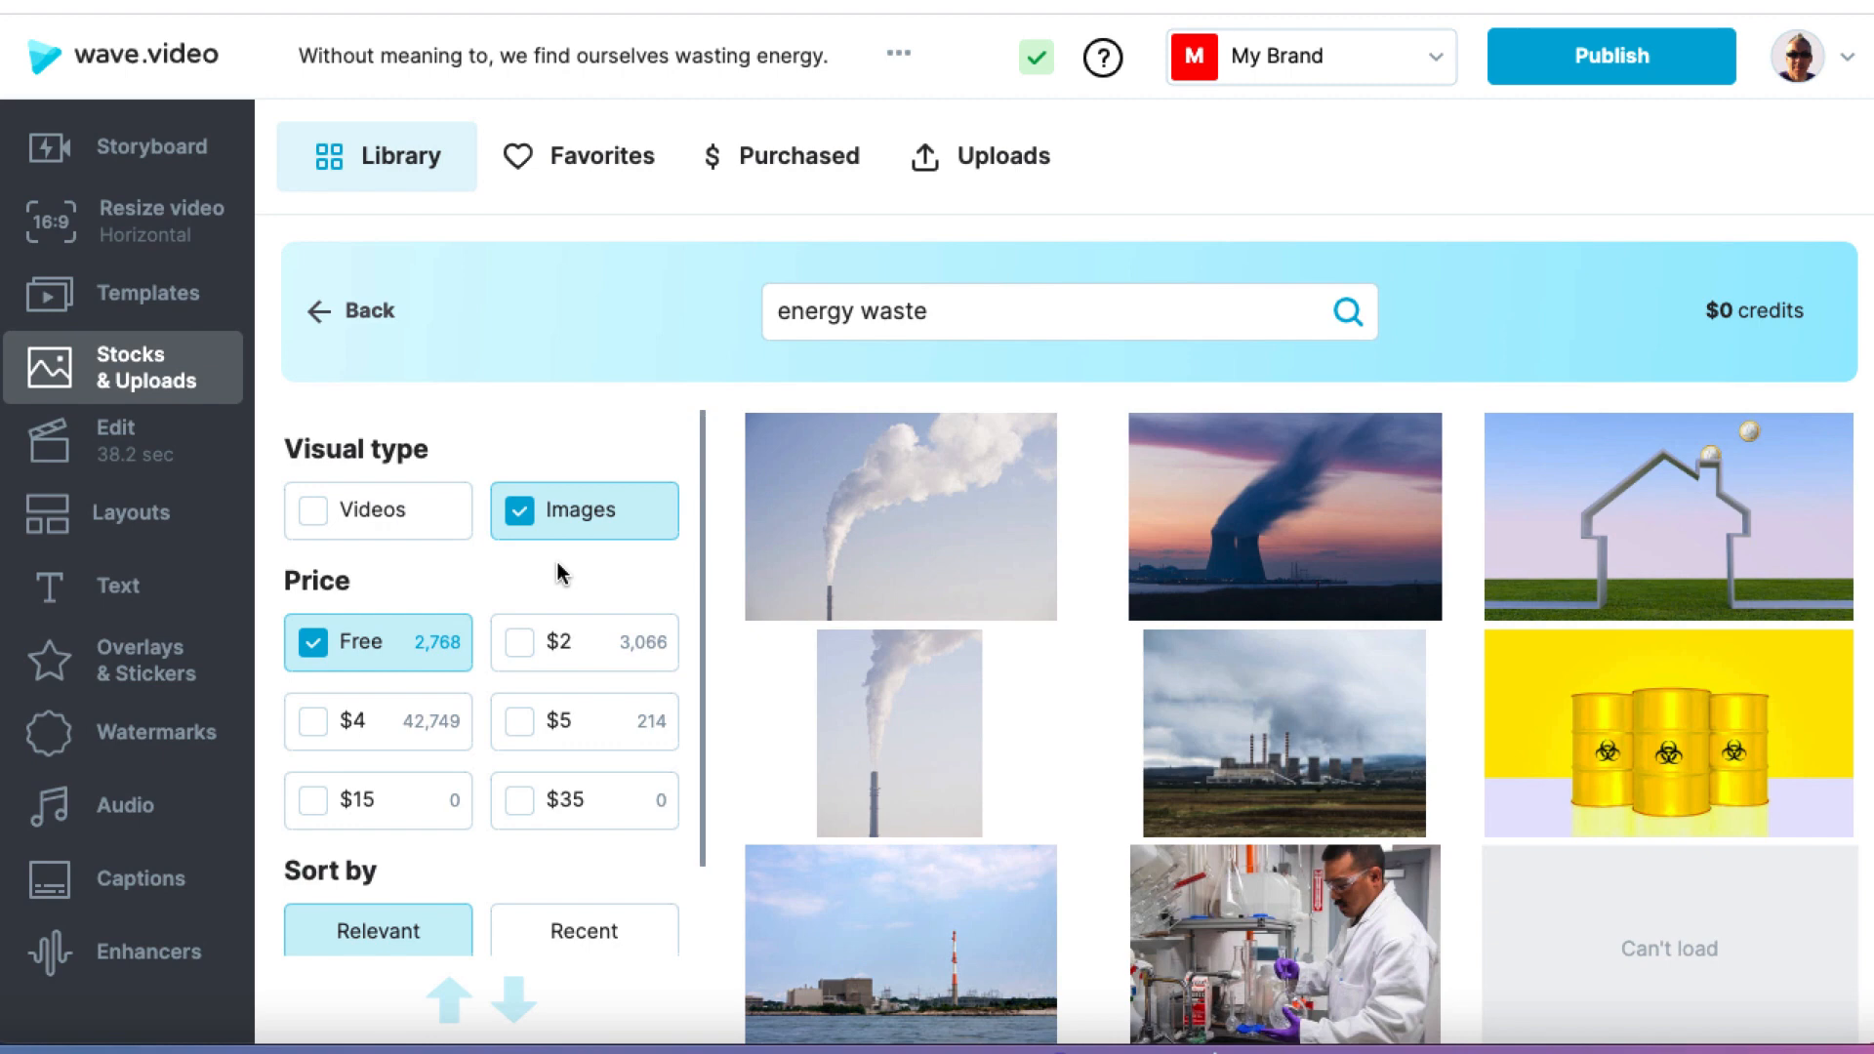
# Step: Replace the first scene's background with the free photo of an overflowing dumpster beside a brick building
pyautogui.scroll(-2, 836, 688)
pyautogui.scroll(-2, 833, 687)
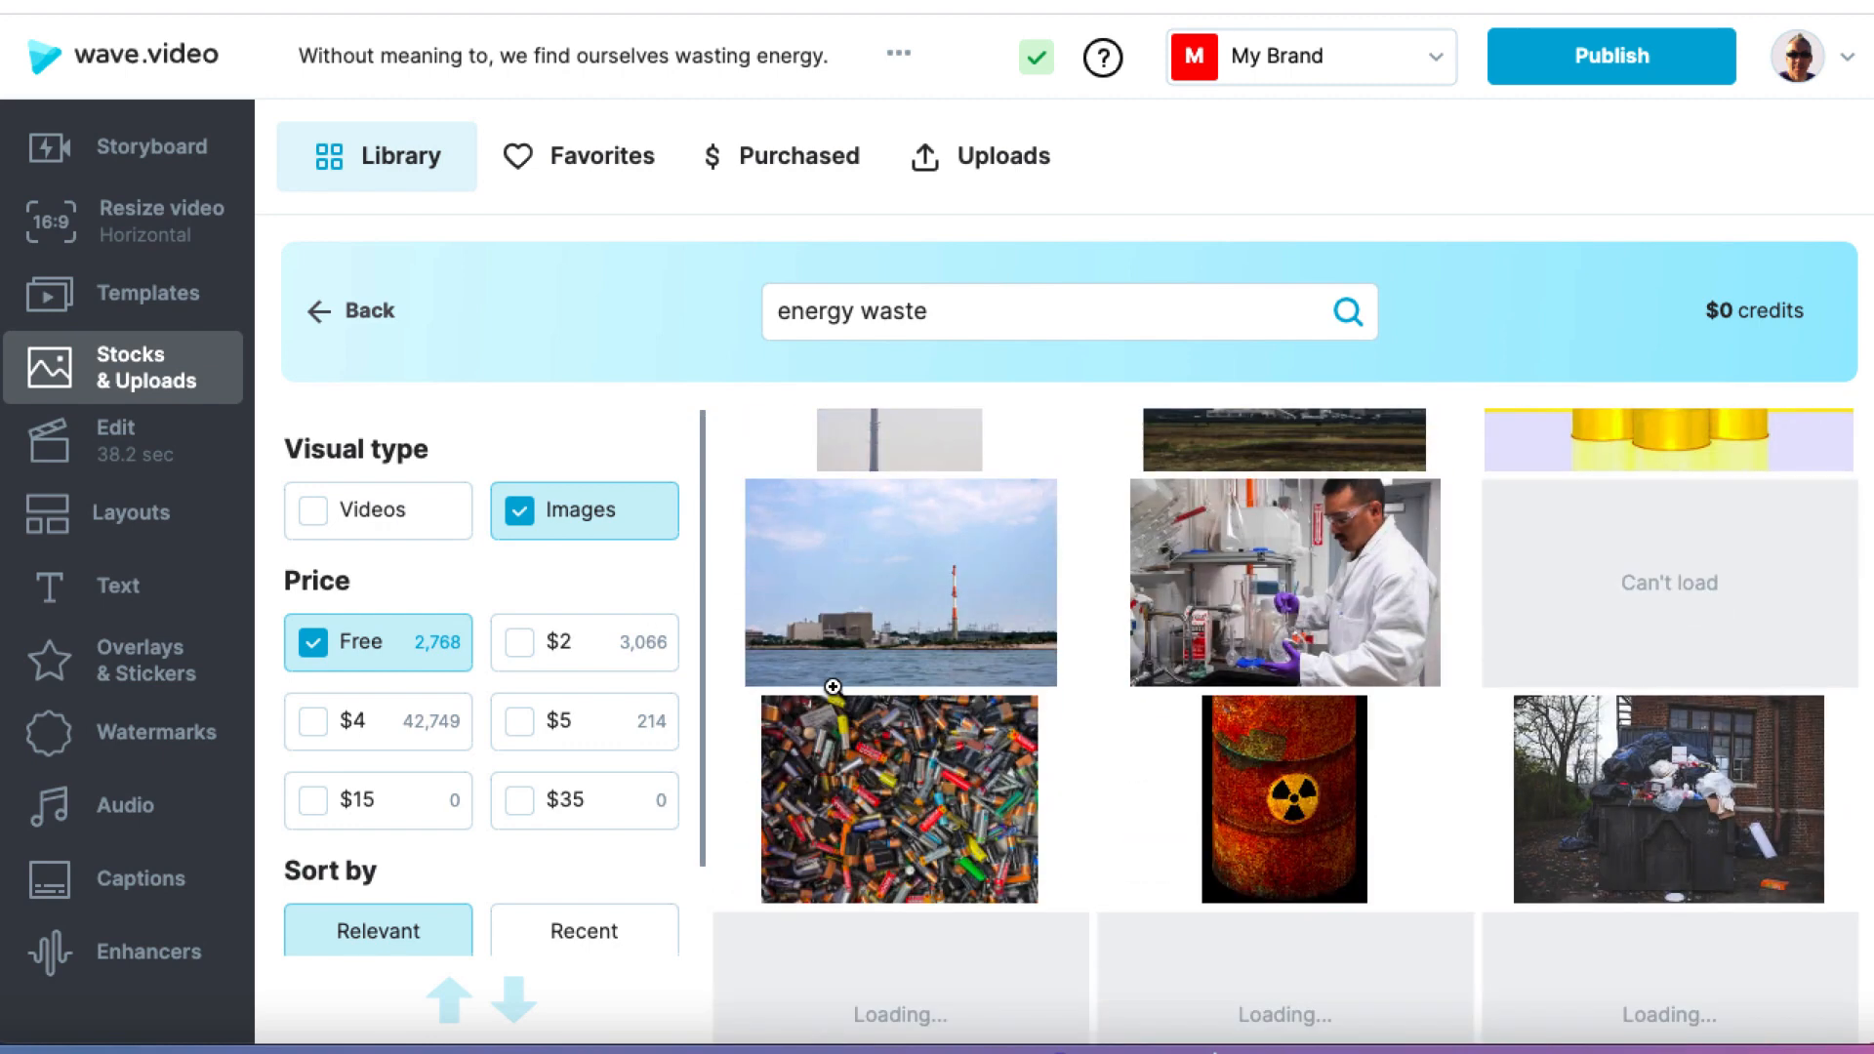
pyautogui.scroll(-1, 833, 686)
pyautogui.scroll(-1, 833, 687)
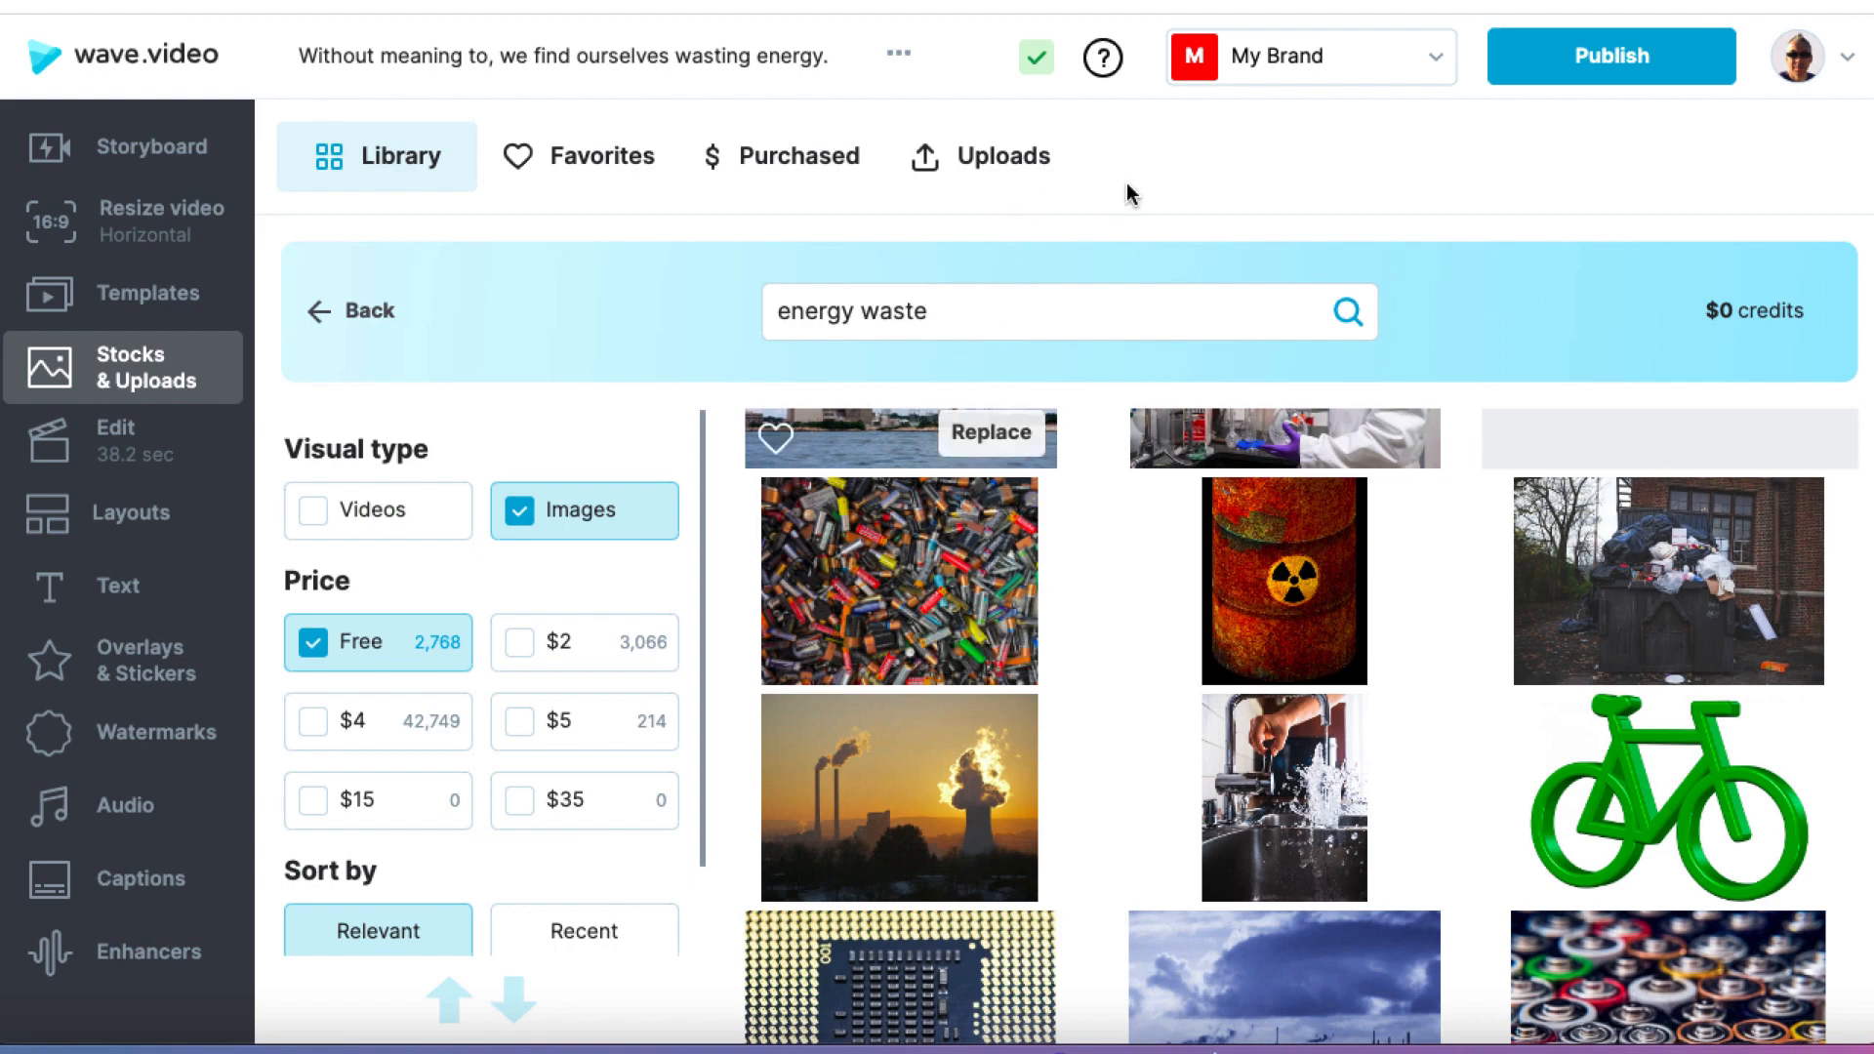
pyautogui.scroll(2, 1241, 579)
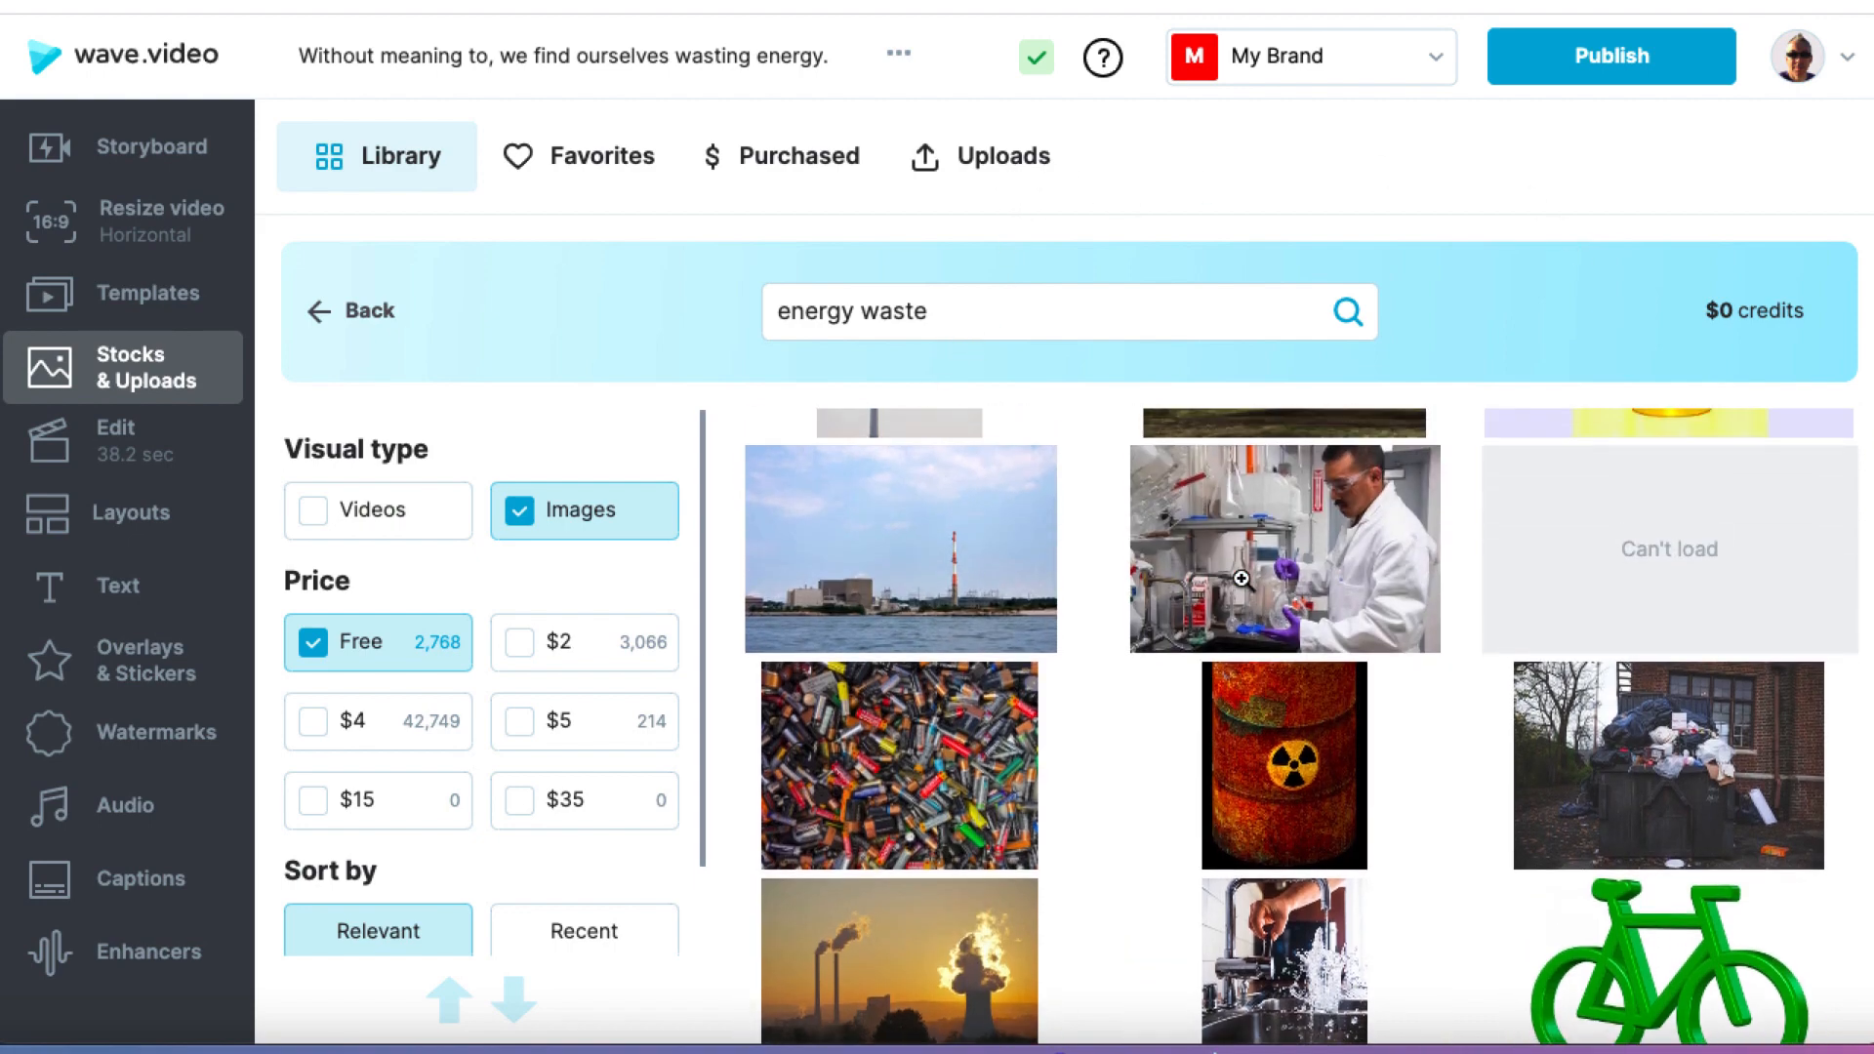
pyautogui.scroll(3, 1241, 579)
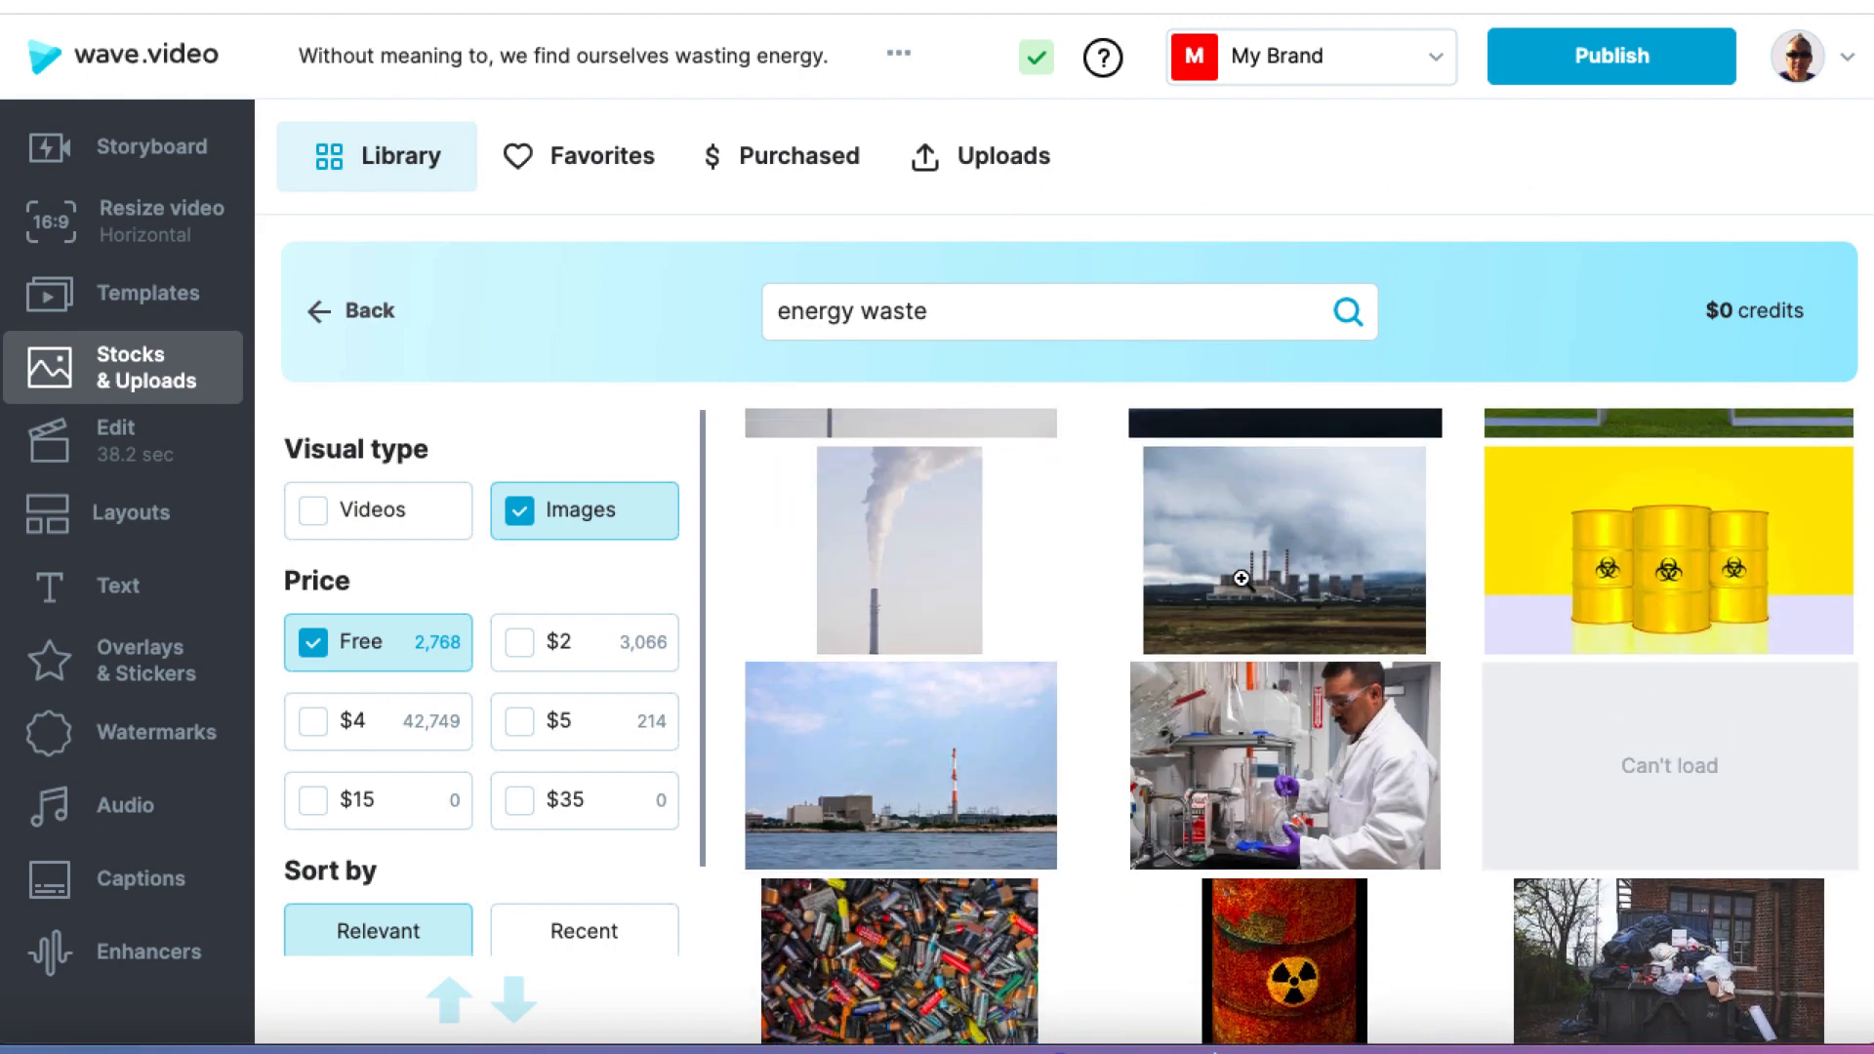
pyautogui.scroll(-2, 1242, 578)
pyautogui.scroll(2, 1242, 579)
pyautogui.scroll(-2, 1270, 585)
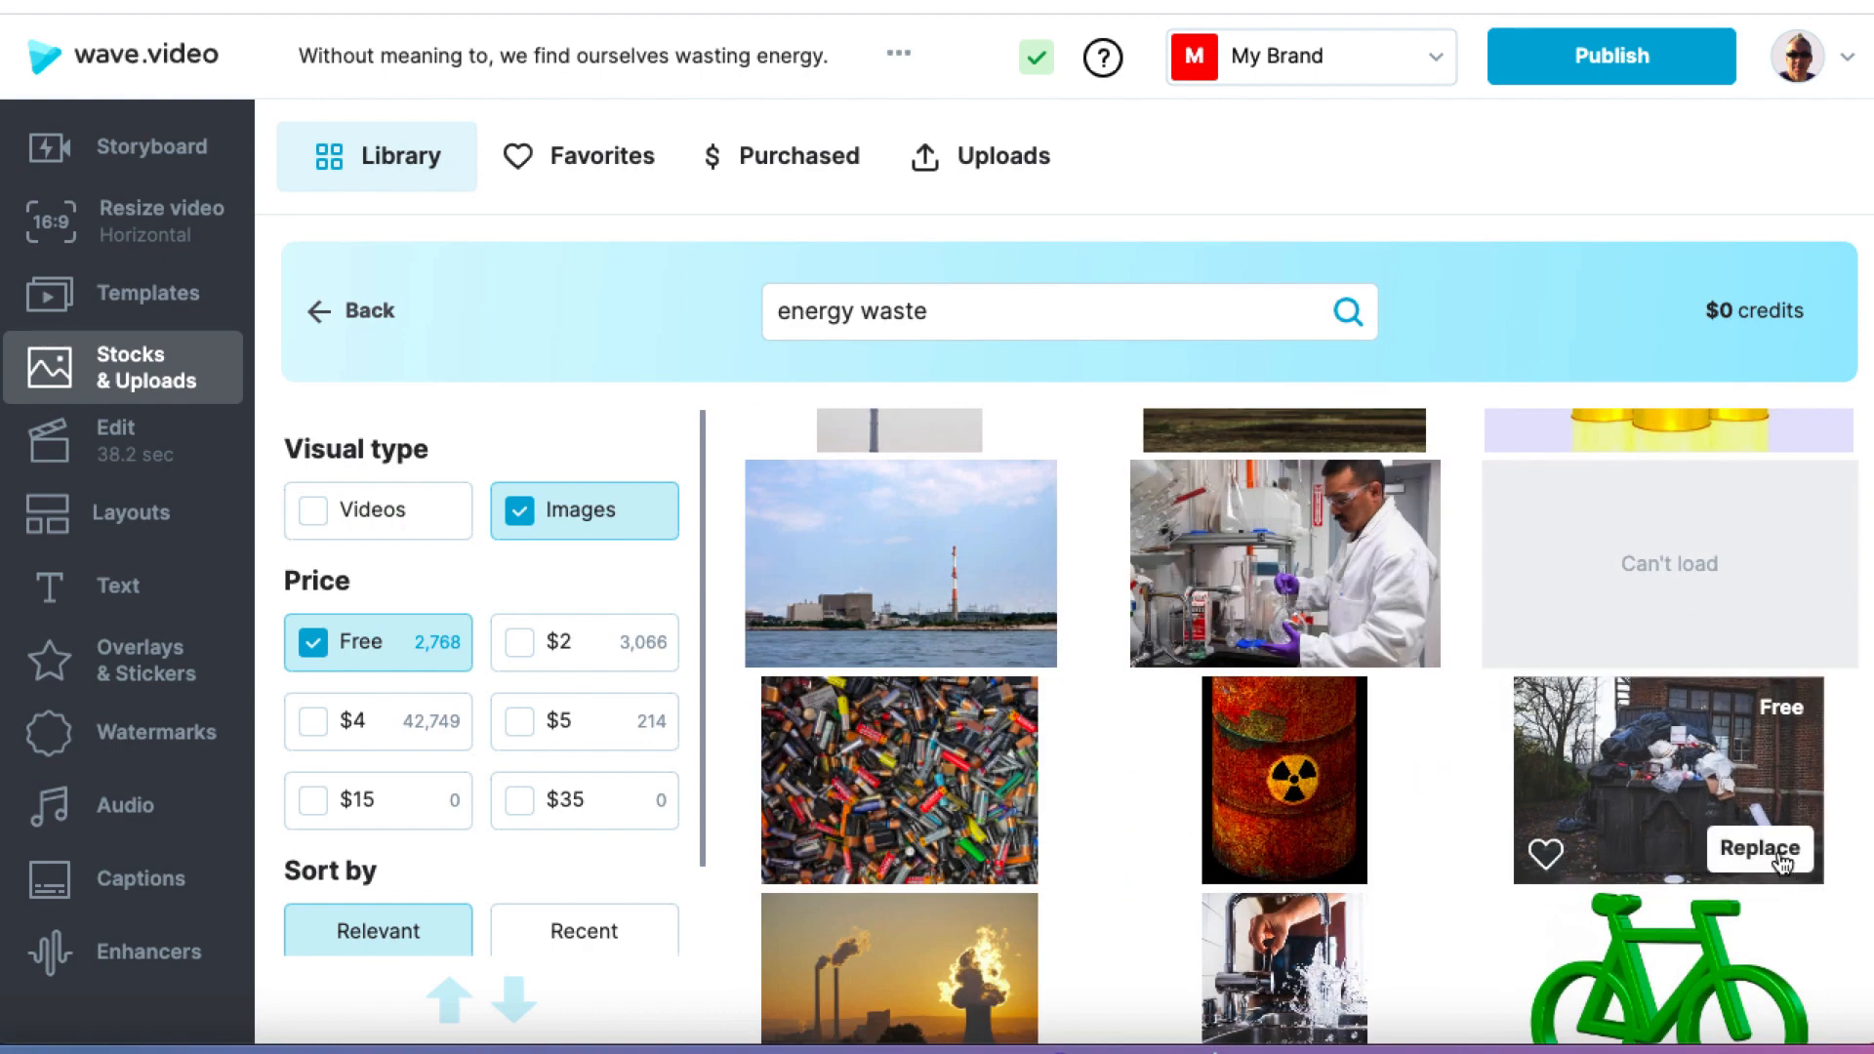
pyautogui.click(1783, 859)
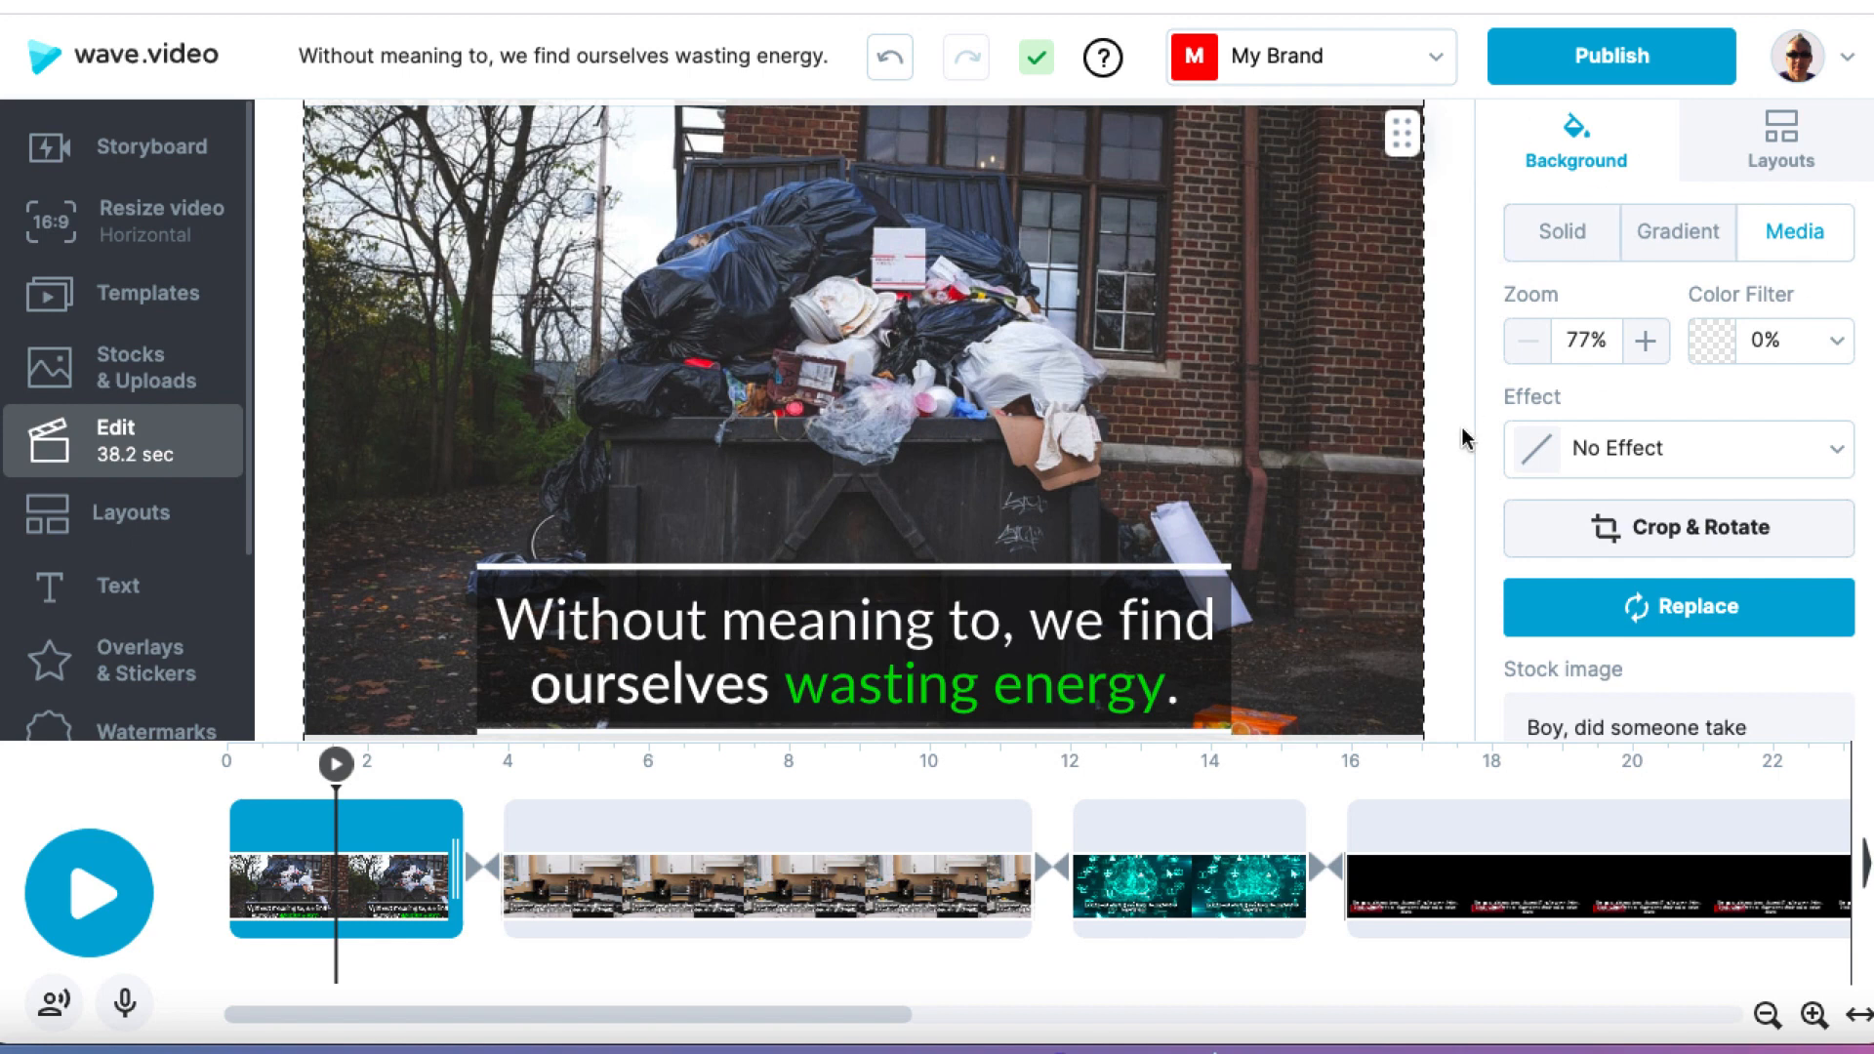
# Step: Move the second scene's caption to the lower edge of the frame and color the words "leave our appliances on" green, #1DD02A
pyautogui.click(775, 765)
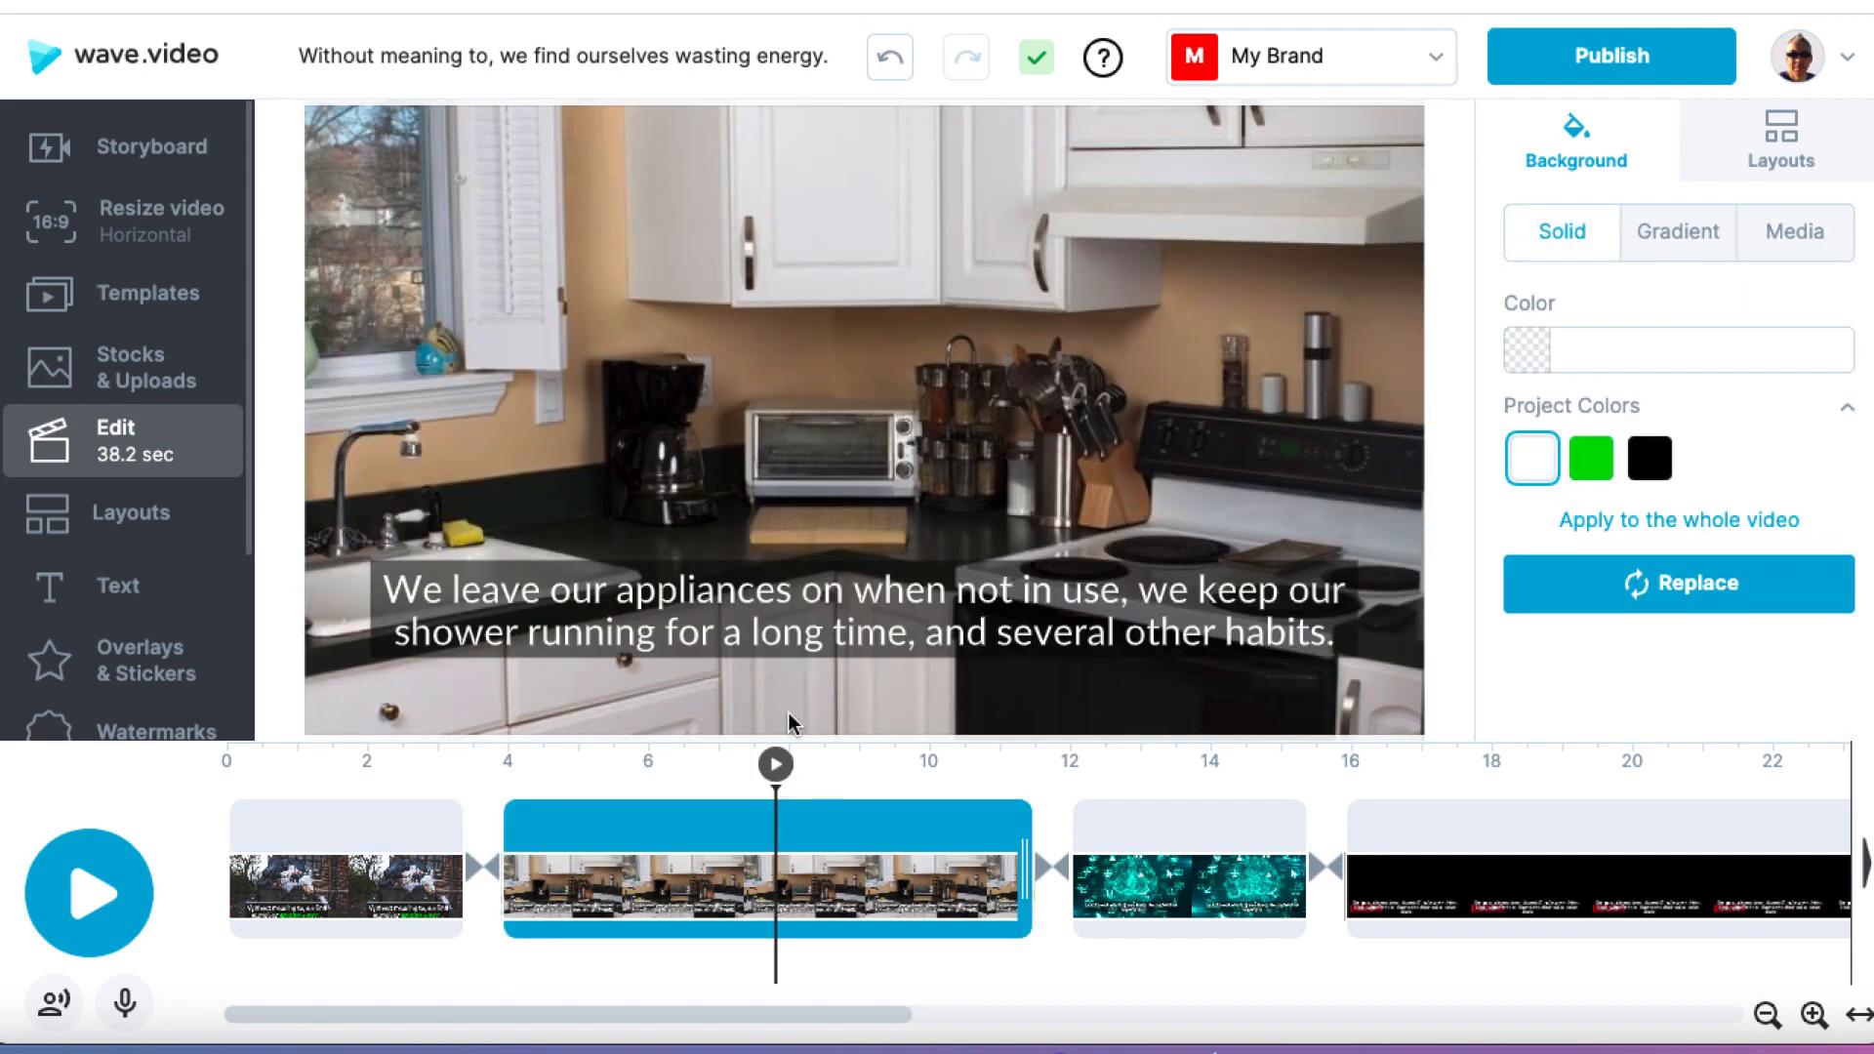
pyautogui.moveTo(806, 613); pyautogui.dragTo(803, 671)
pyautogui.click(825, 671)
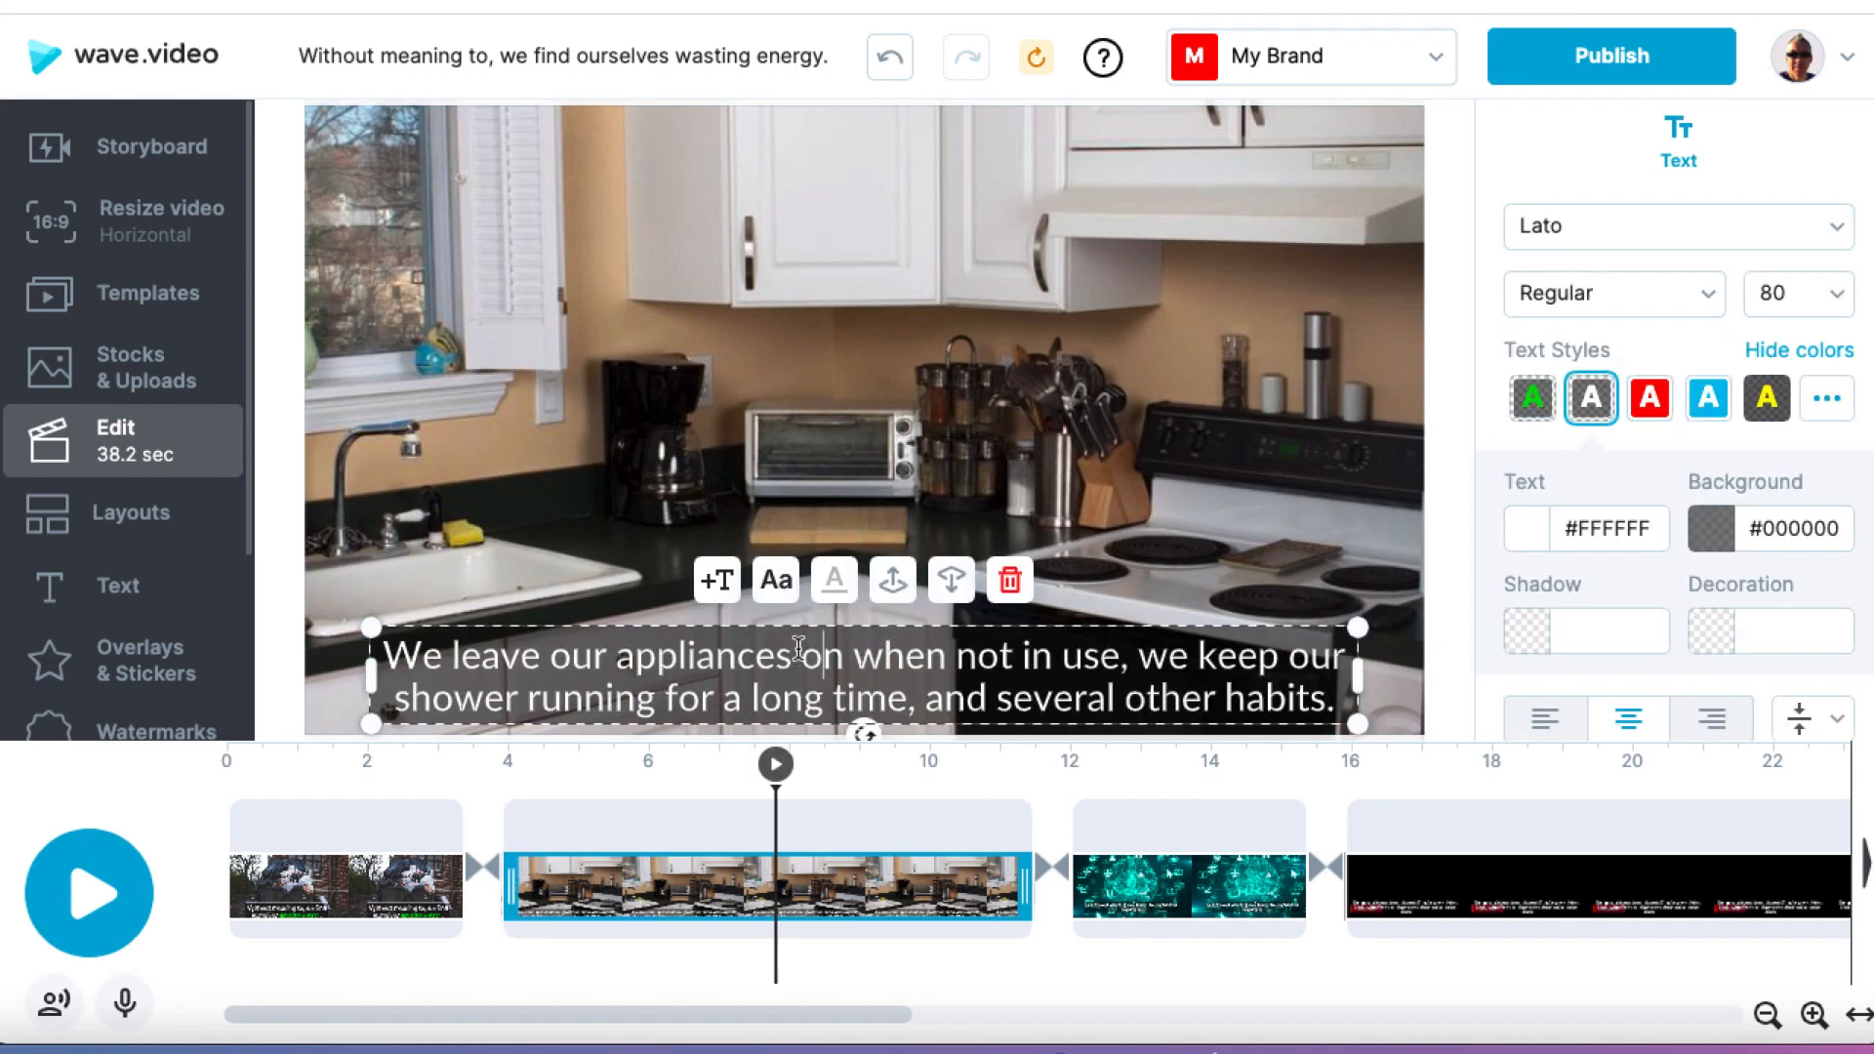
pyautogui.moveTo(793, 661); pyautogui.dragTo(455, 663)
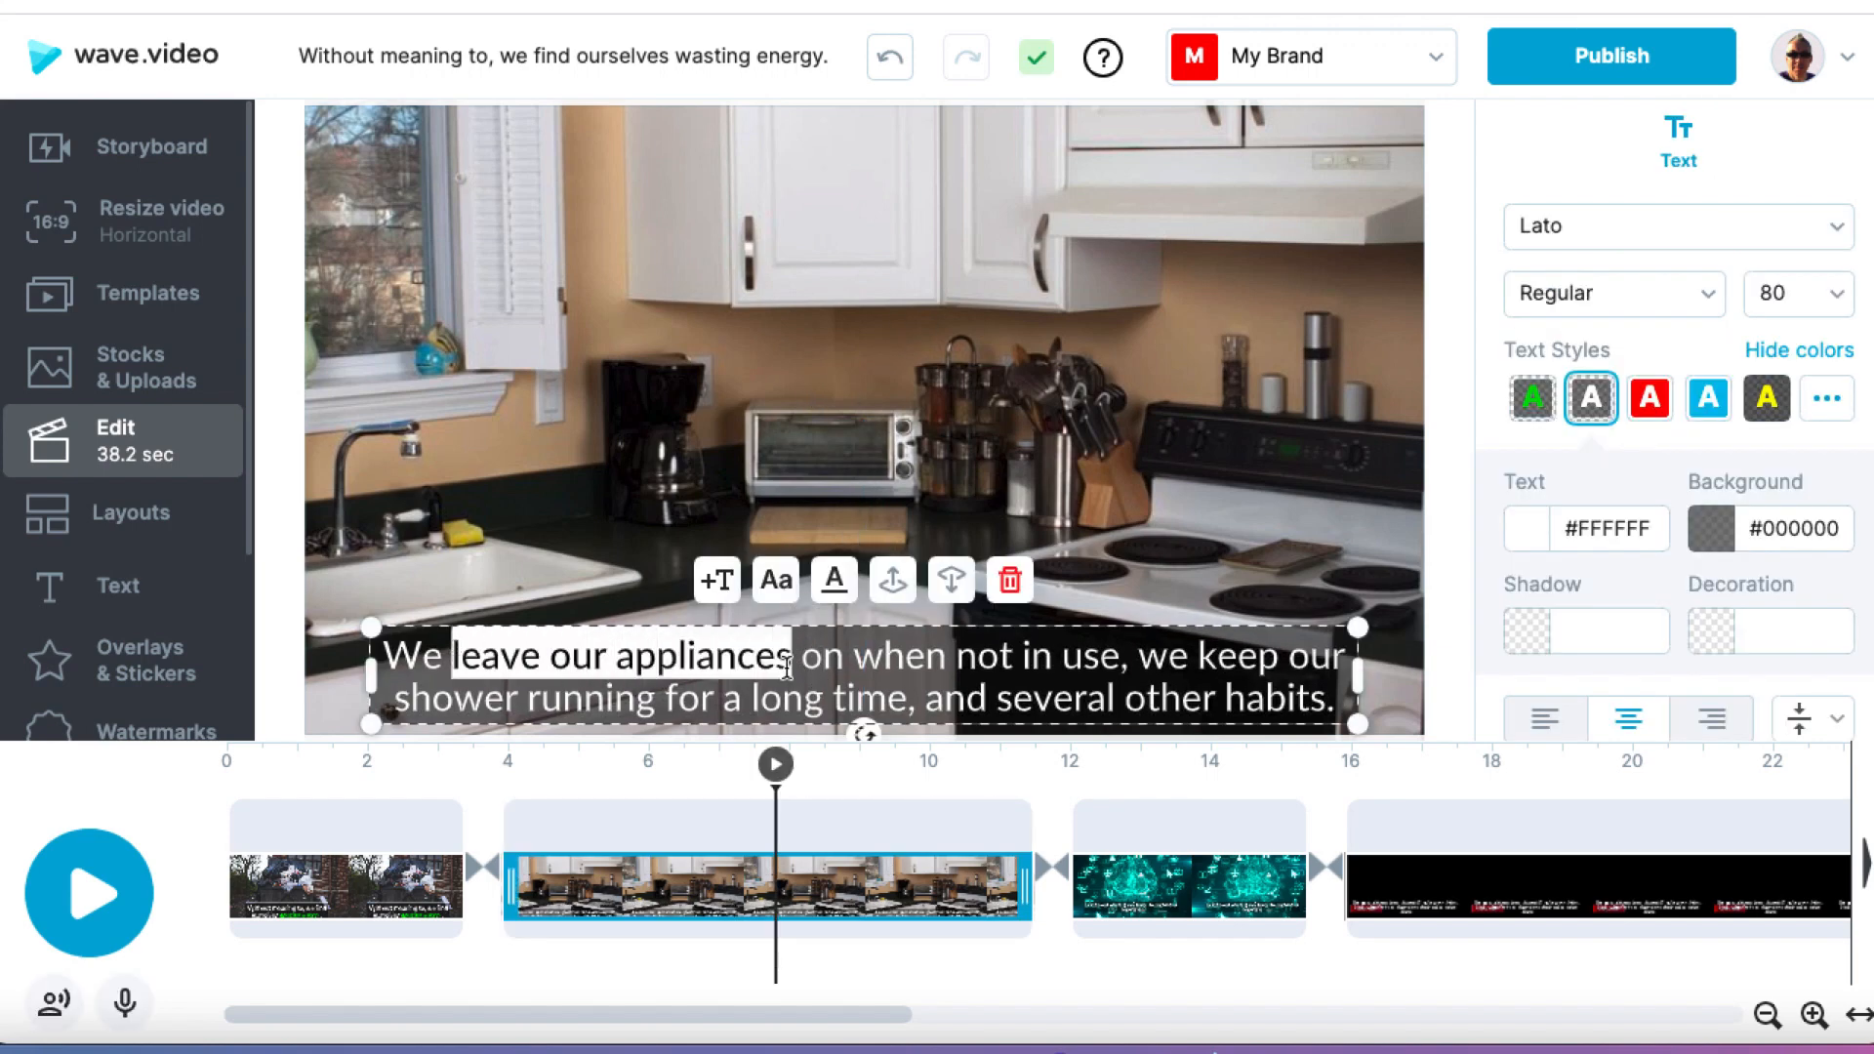
pyautogui.moveTo(846, 660); pyautogui.dragTo(454, 663)
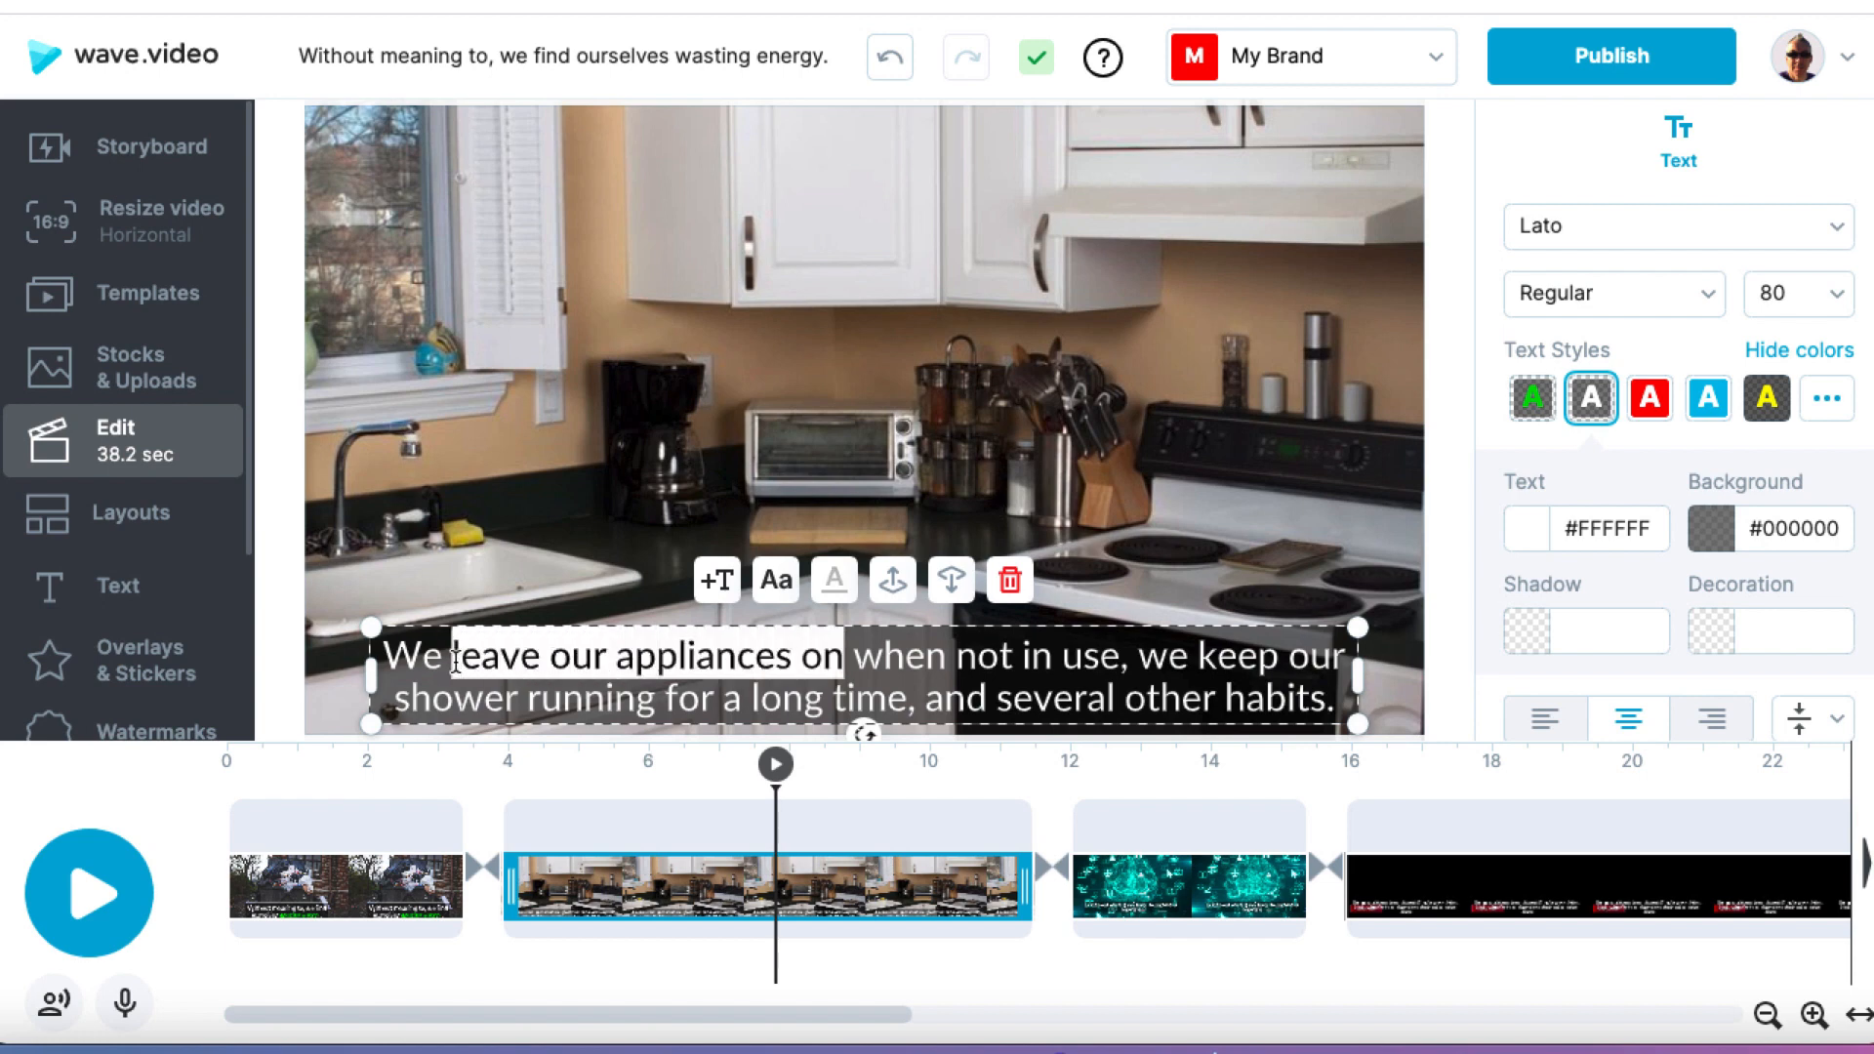
pyautogui.doubleClick(457, 663)
pyautogui.click(771, 664)
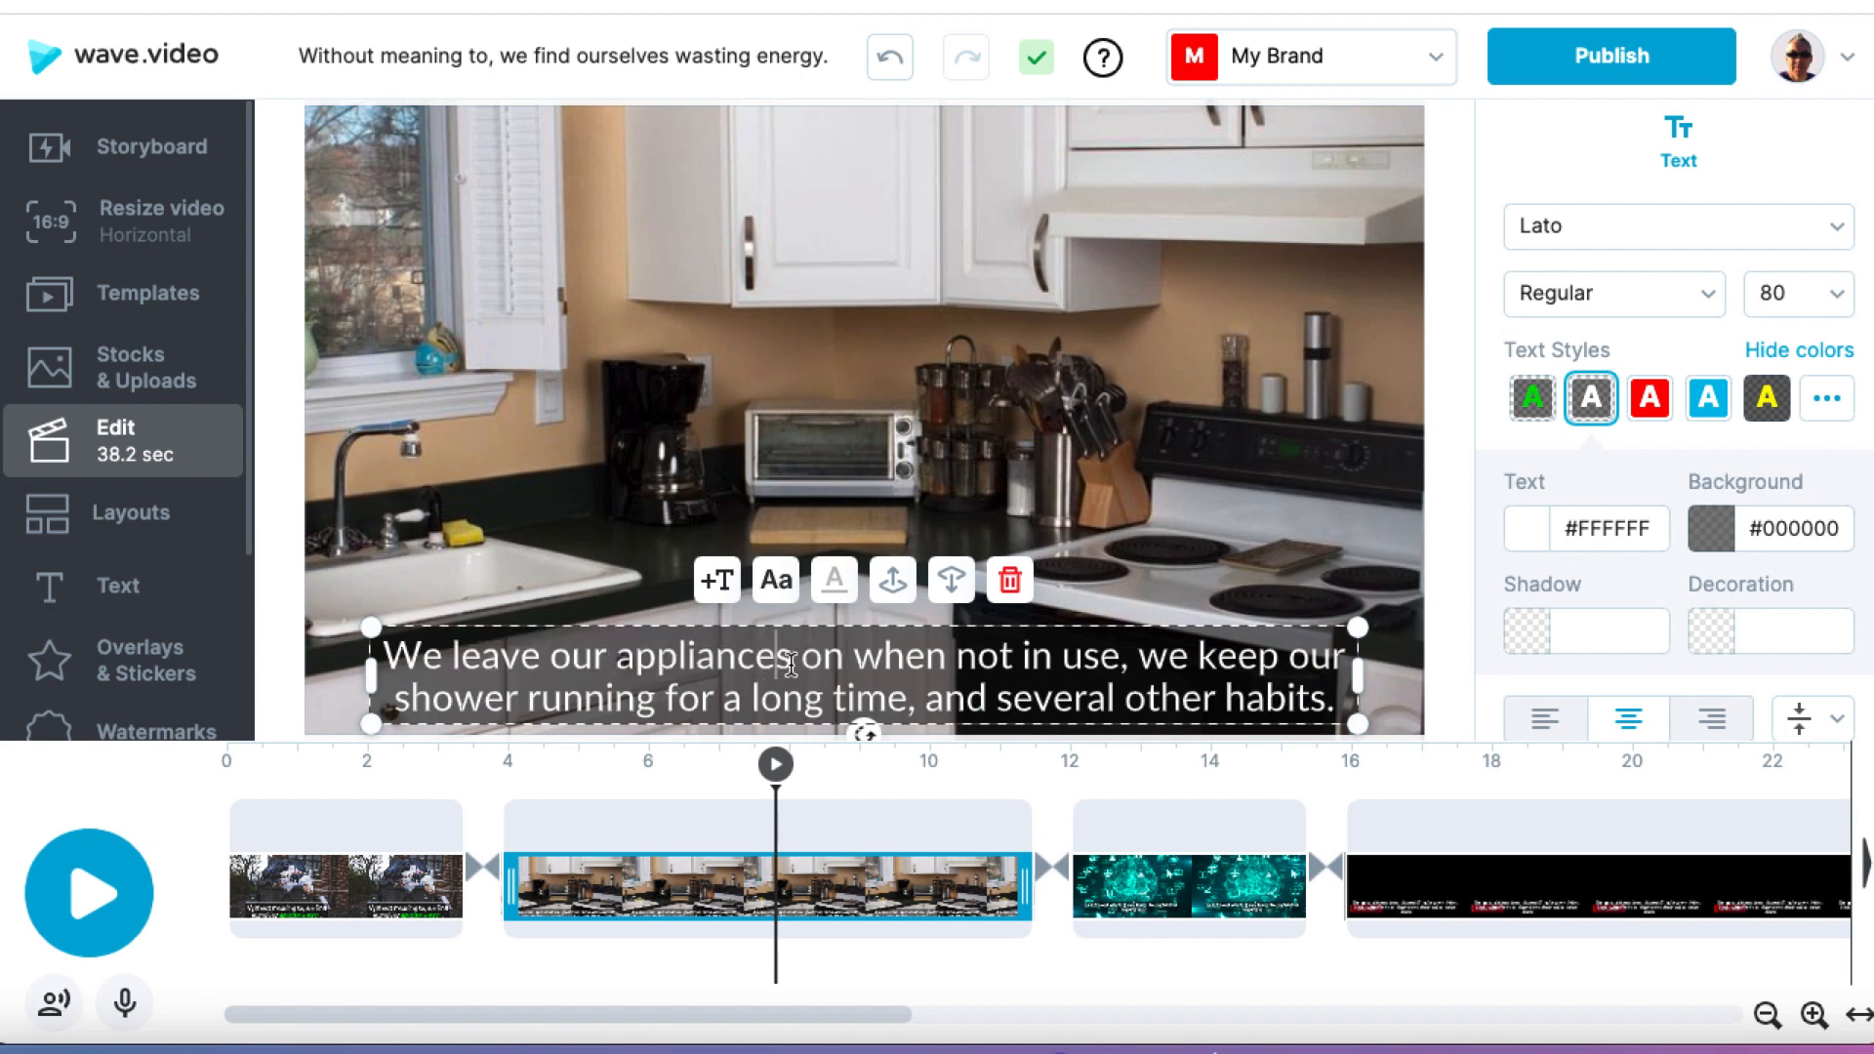
pyautogui.moveTo(846, 660); pyautogui.dragTo(455, 656)
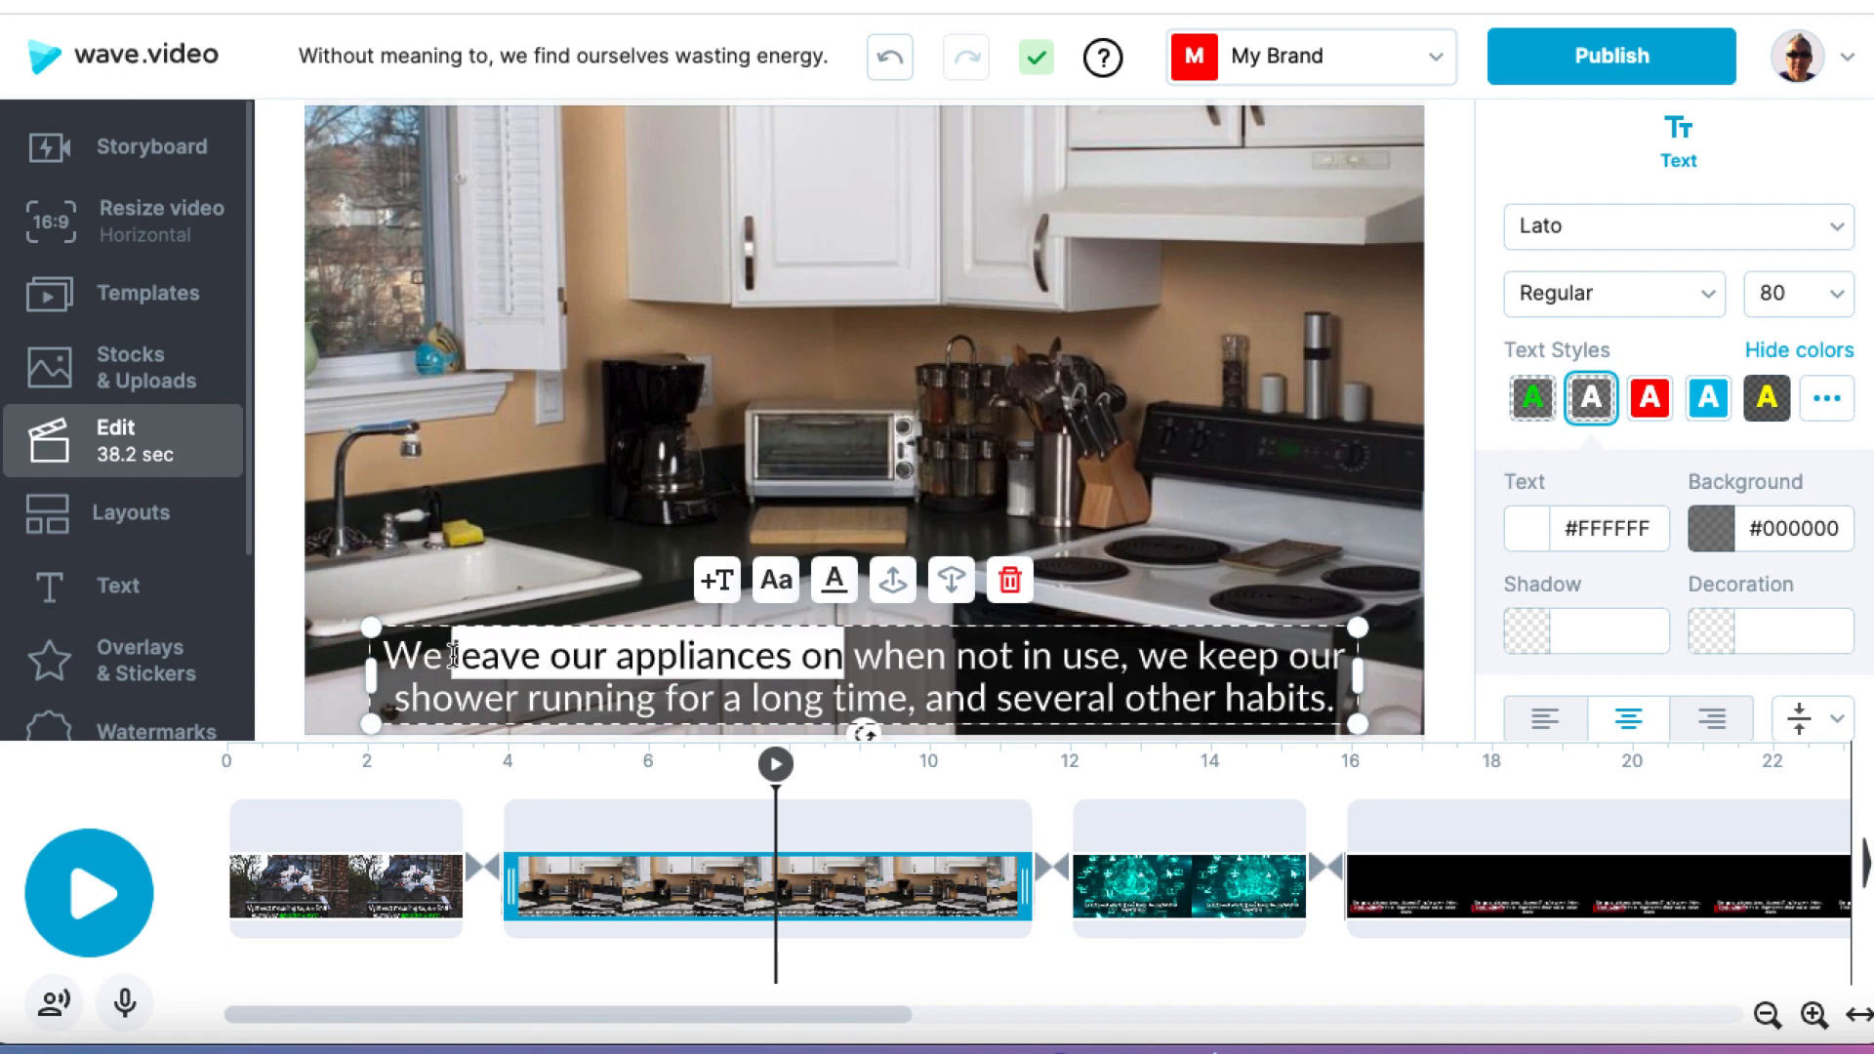
pyautogui.click(1560, 520)
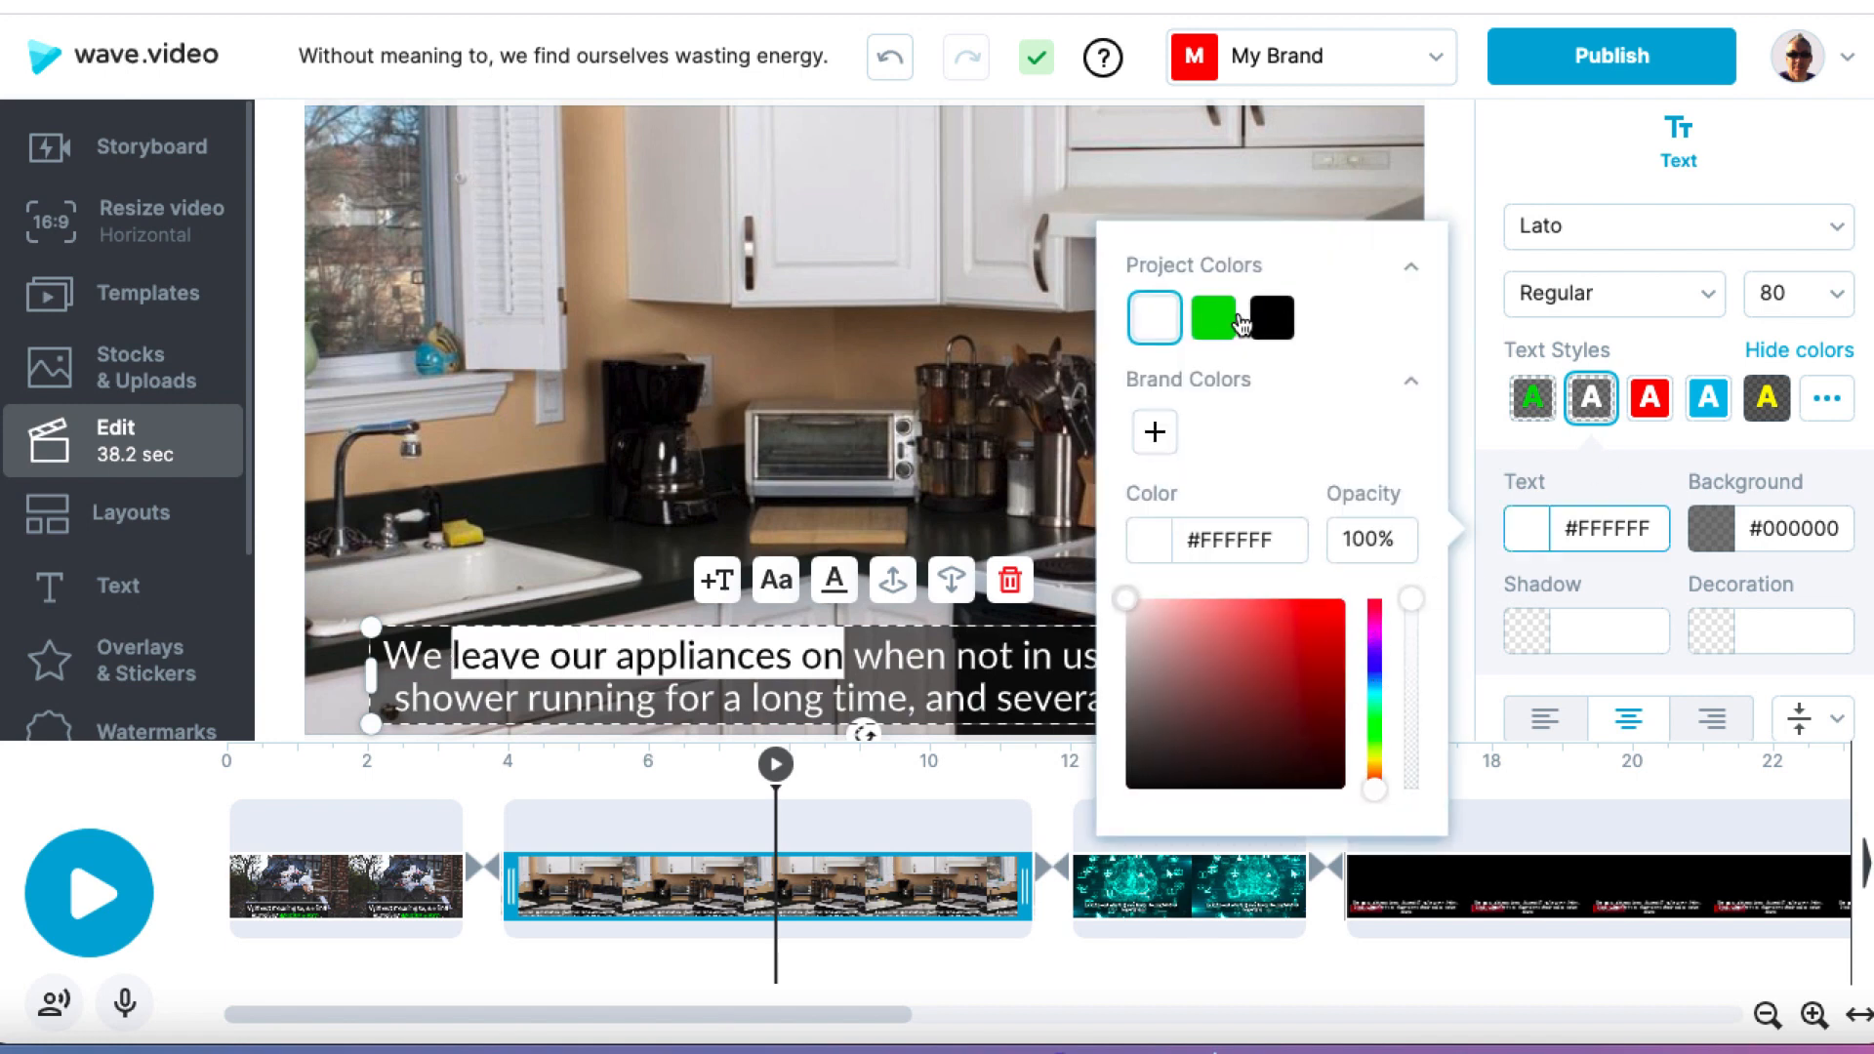
pyautogui.click(1222, 322)
pyautogui.click(1007, 324)
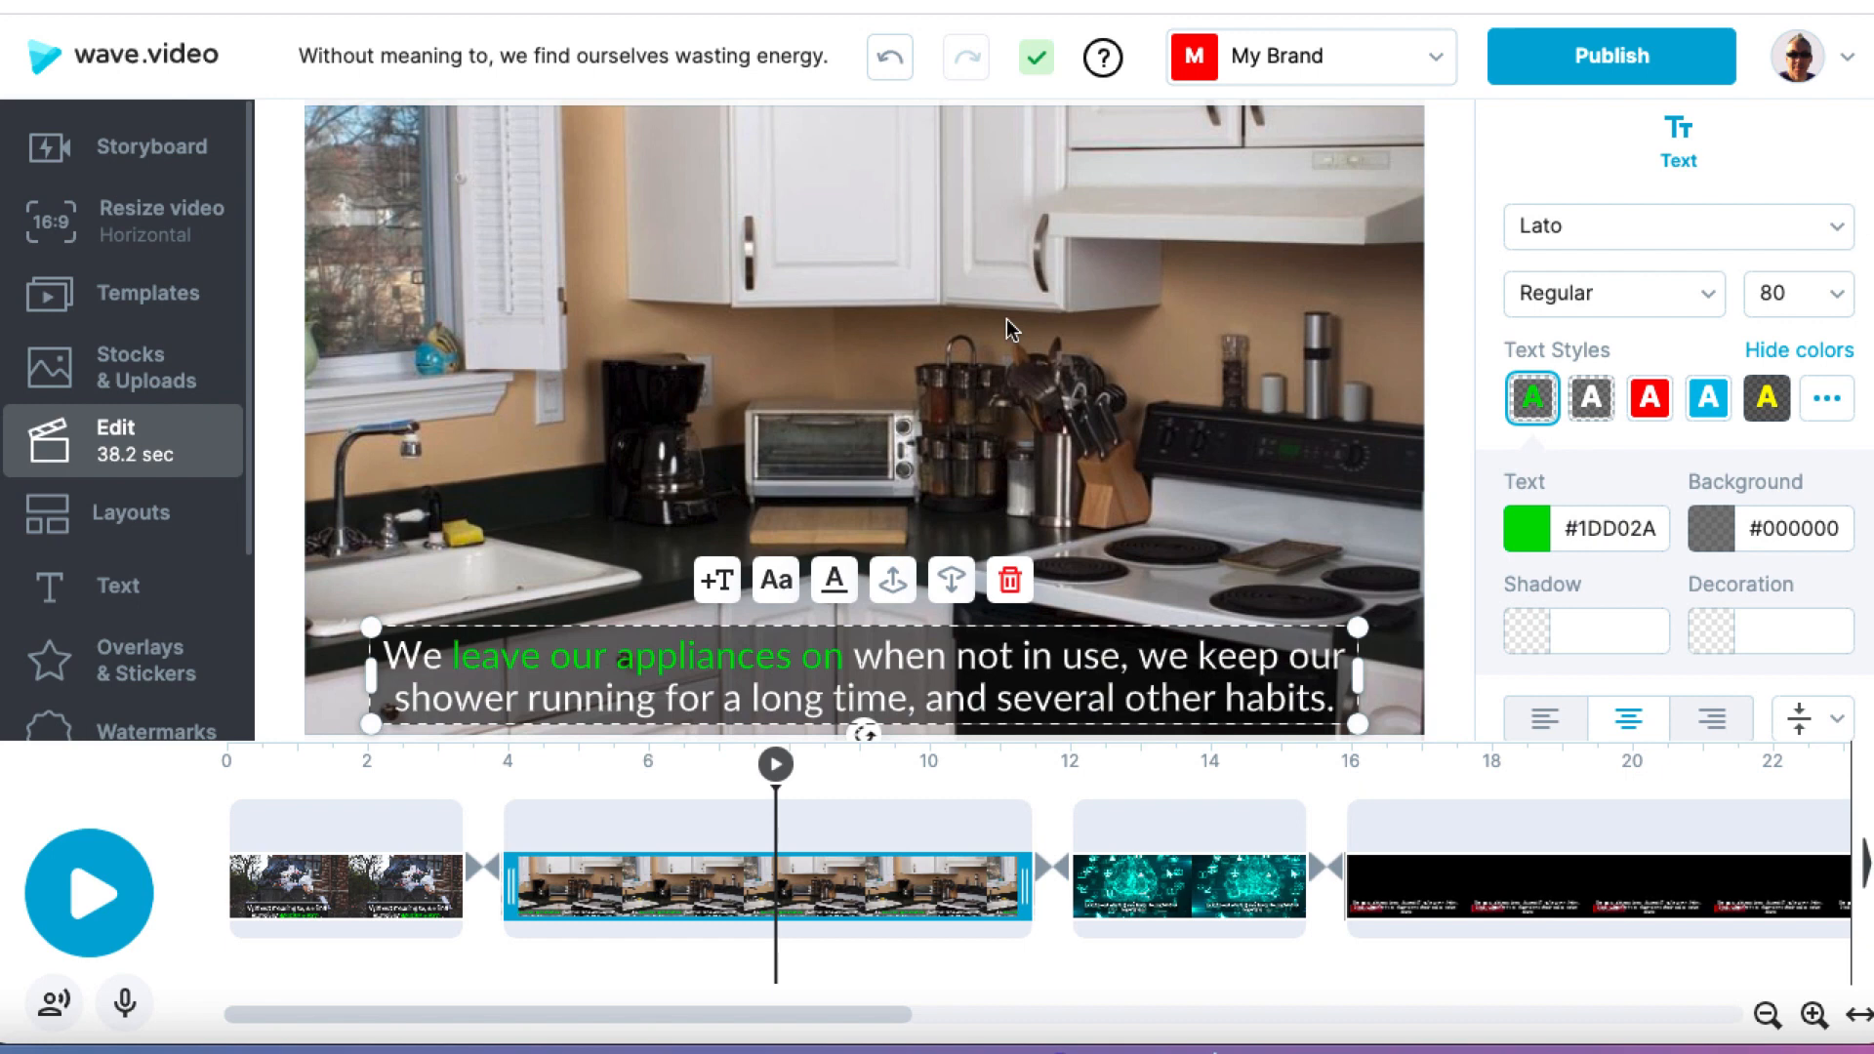
# Step: Set the transition between the first two scenes to None and apply it to the whole video
pyautogui.click(485, 873)
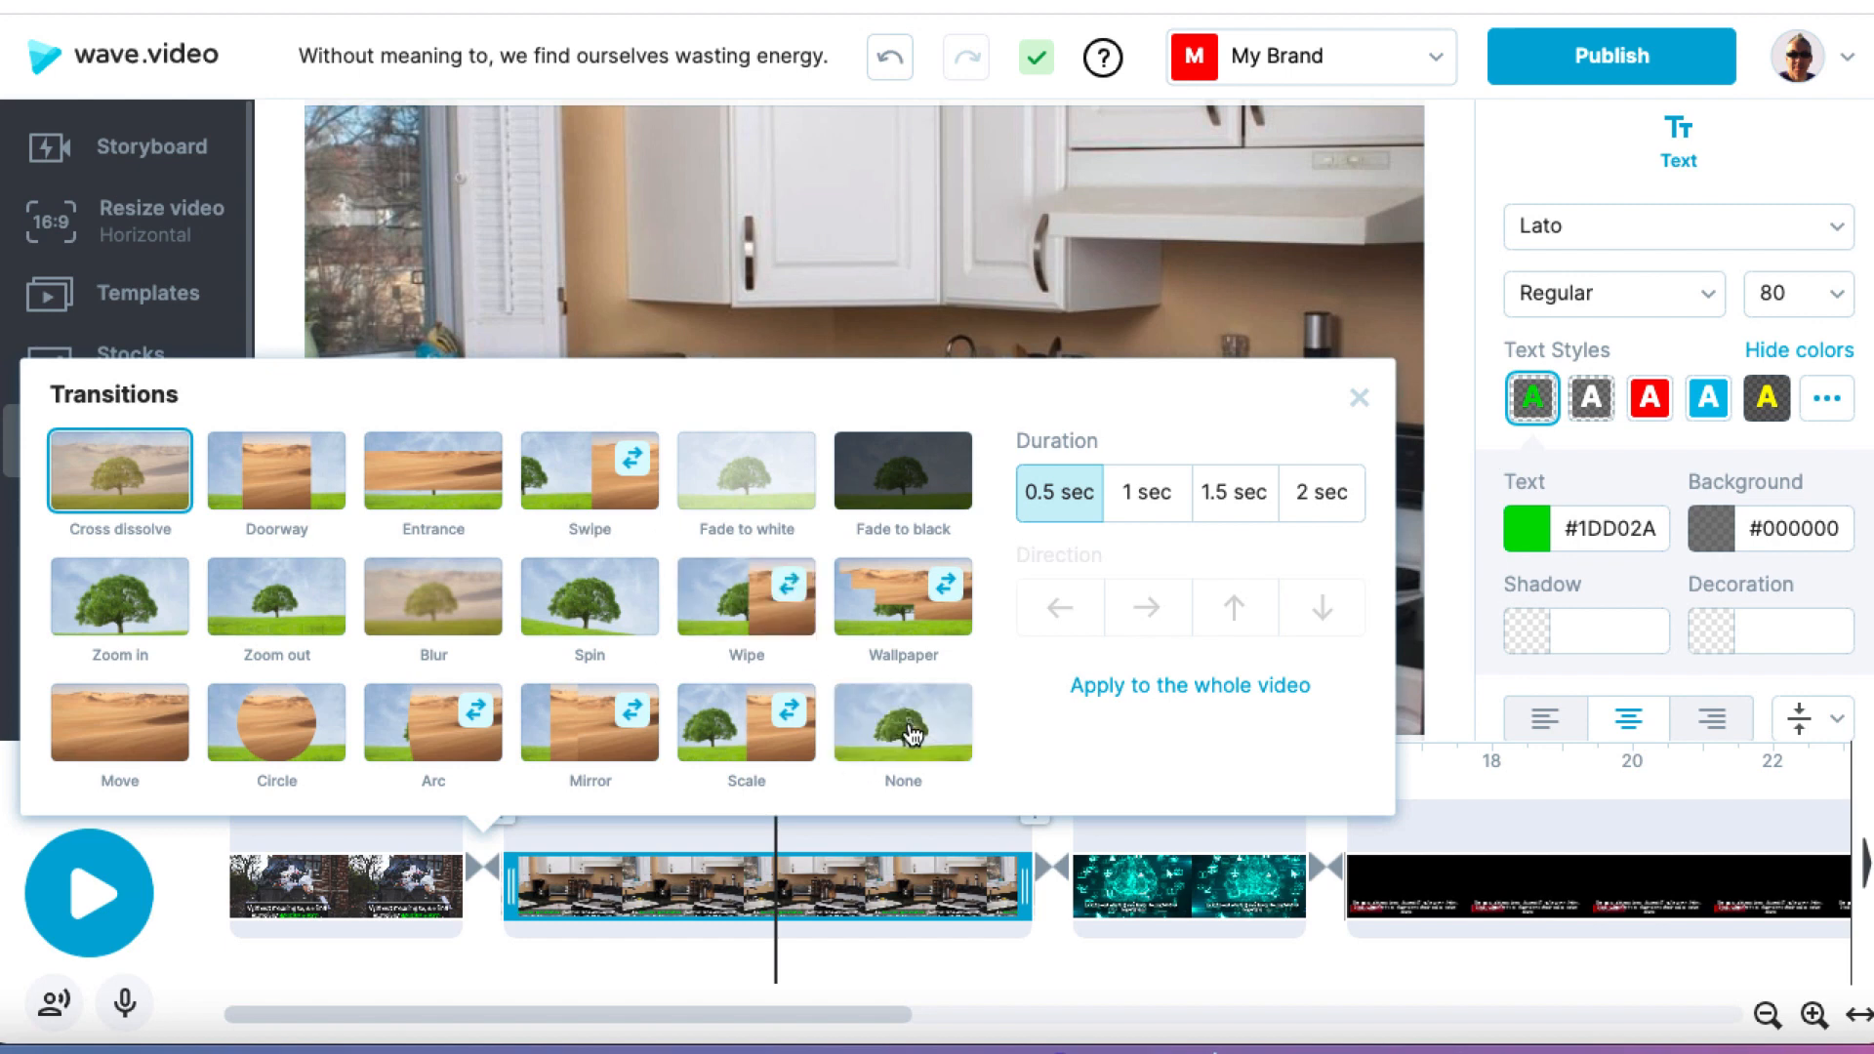
pyautogui.click(913, 734)
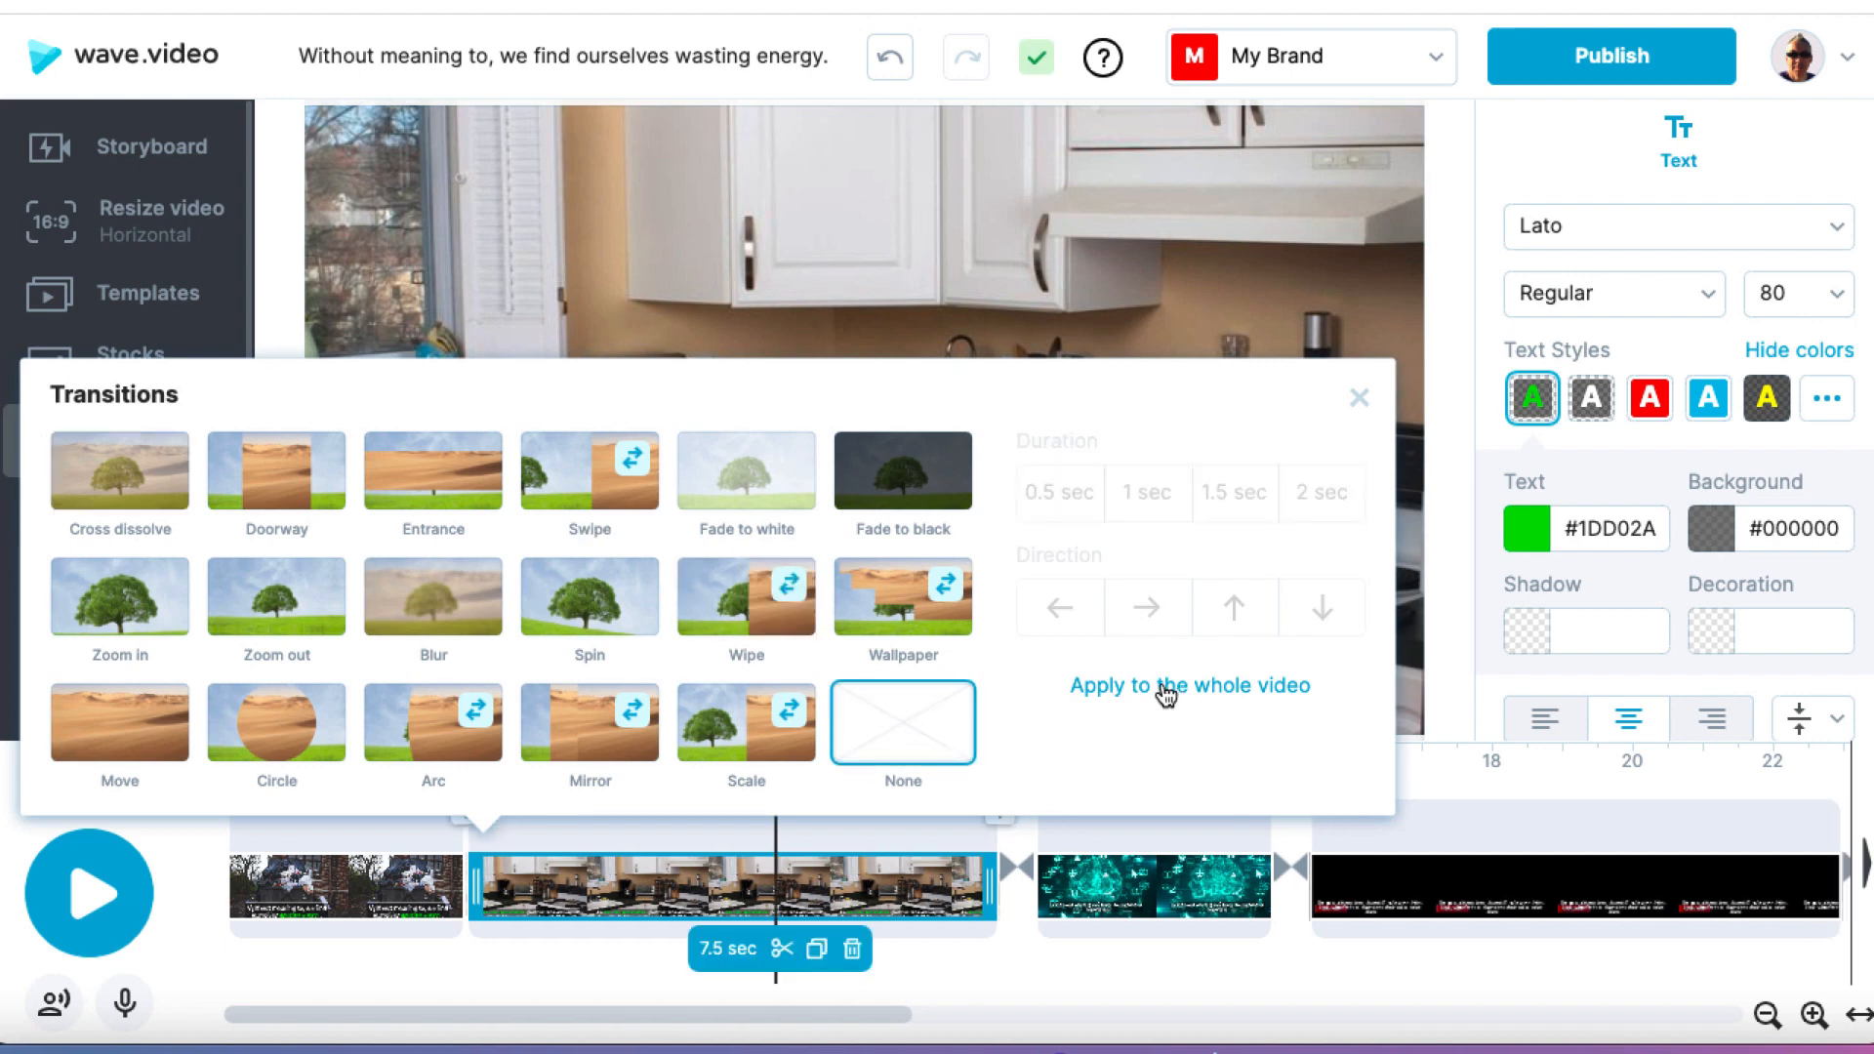
pyautogui.click(1168, 688)
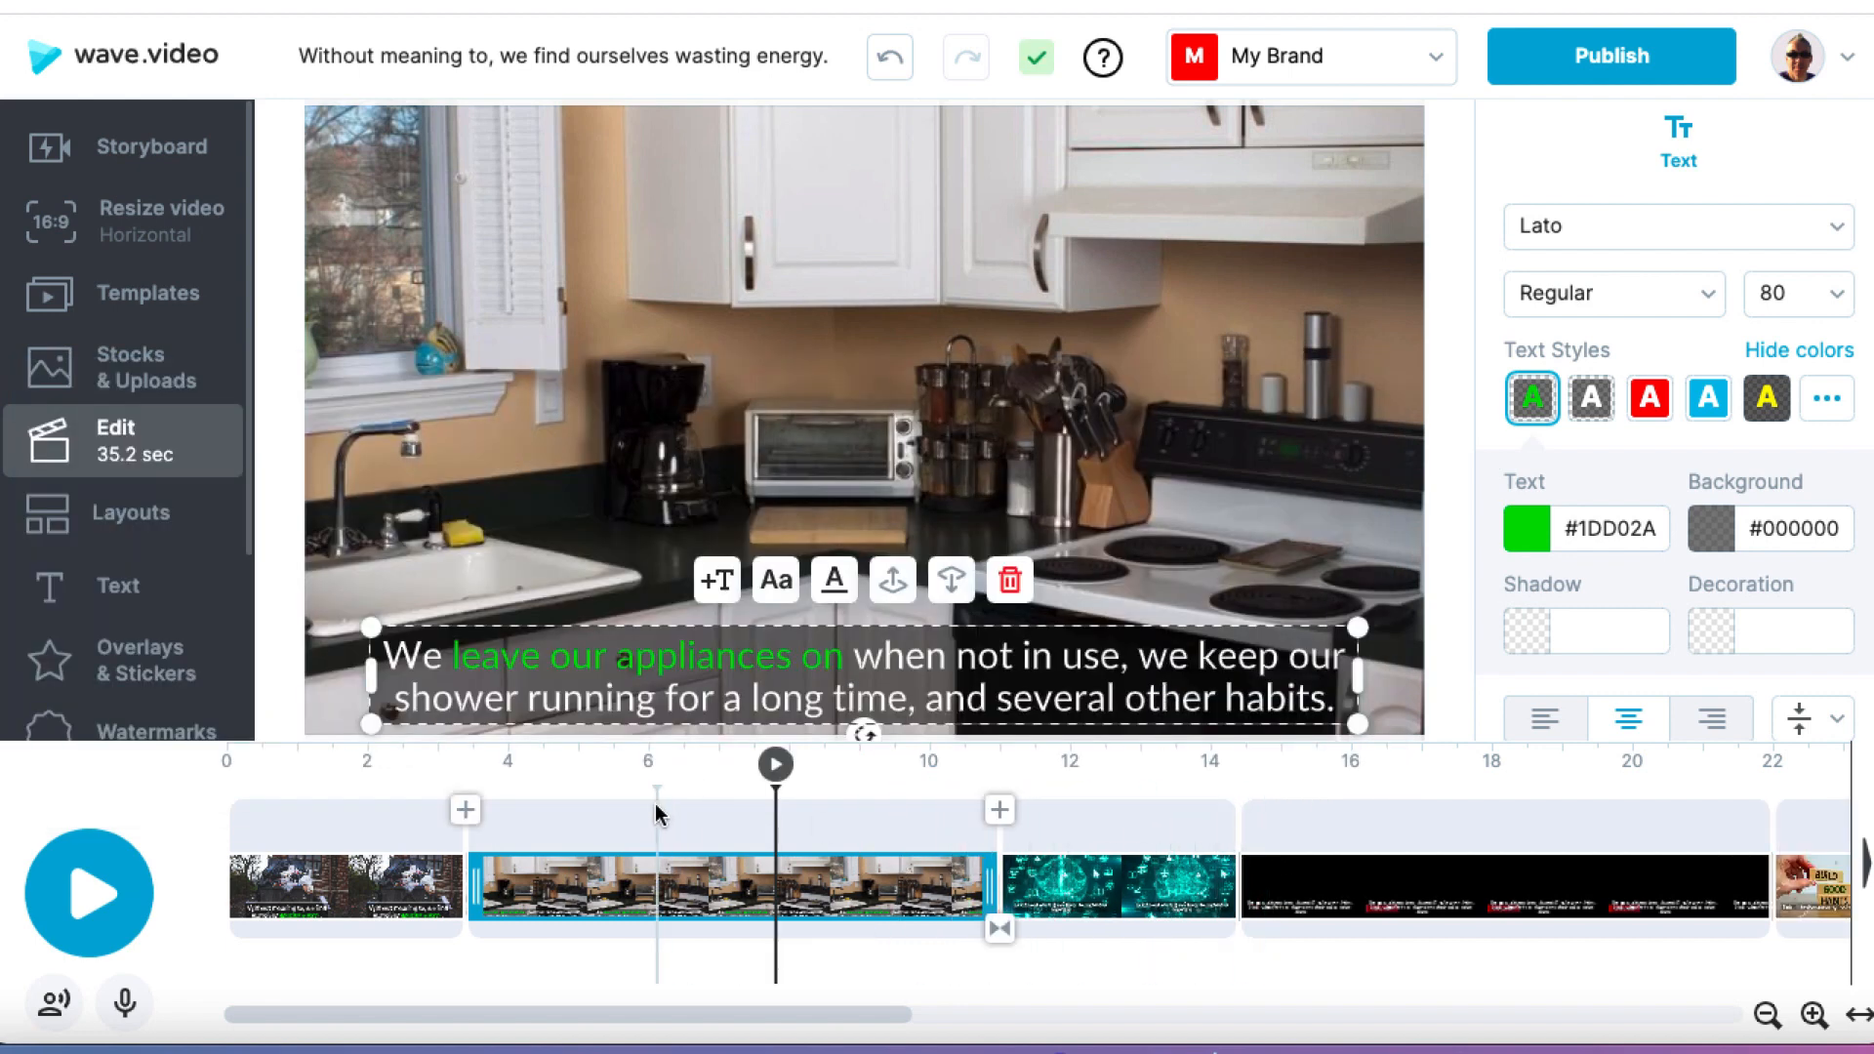
# Step: Open the stock library to replace the third scene's background and search it for "save energy"
pyautogui.click(1116, 772)
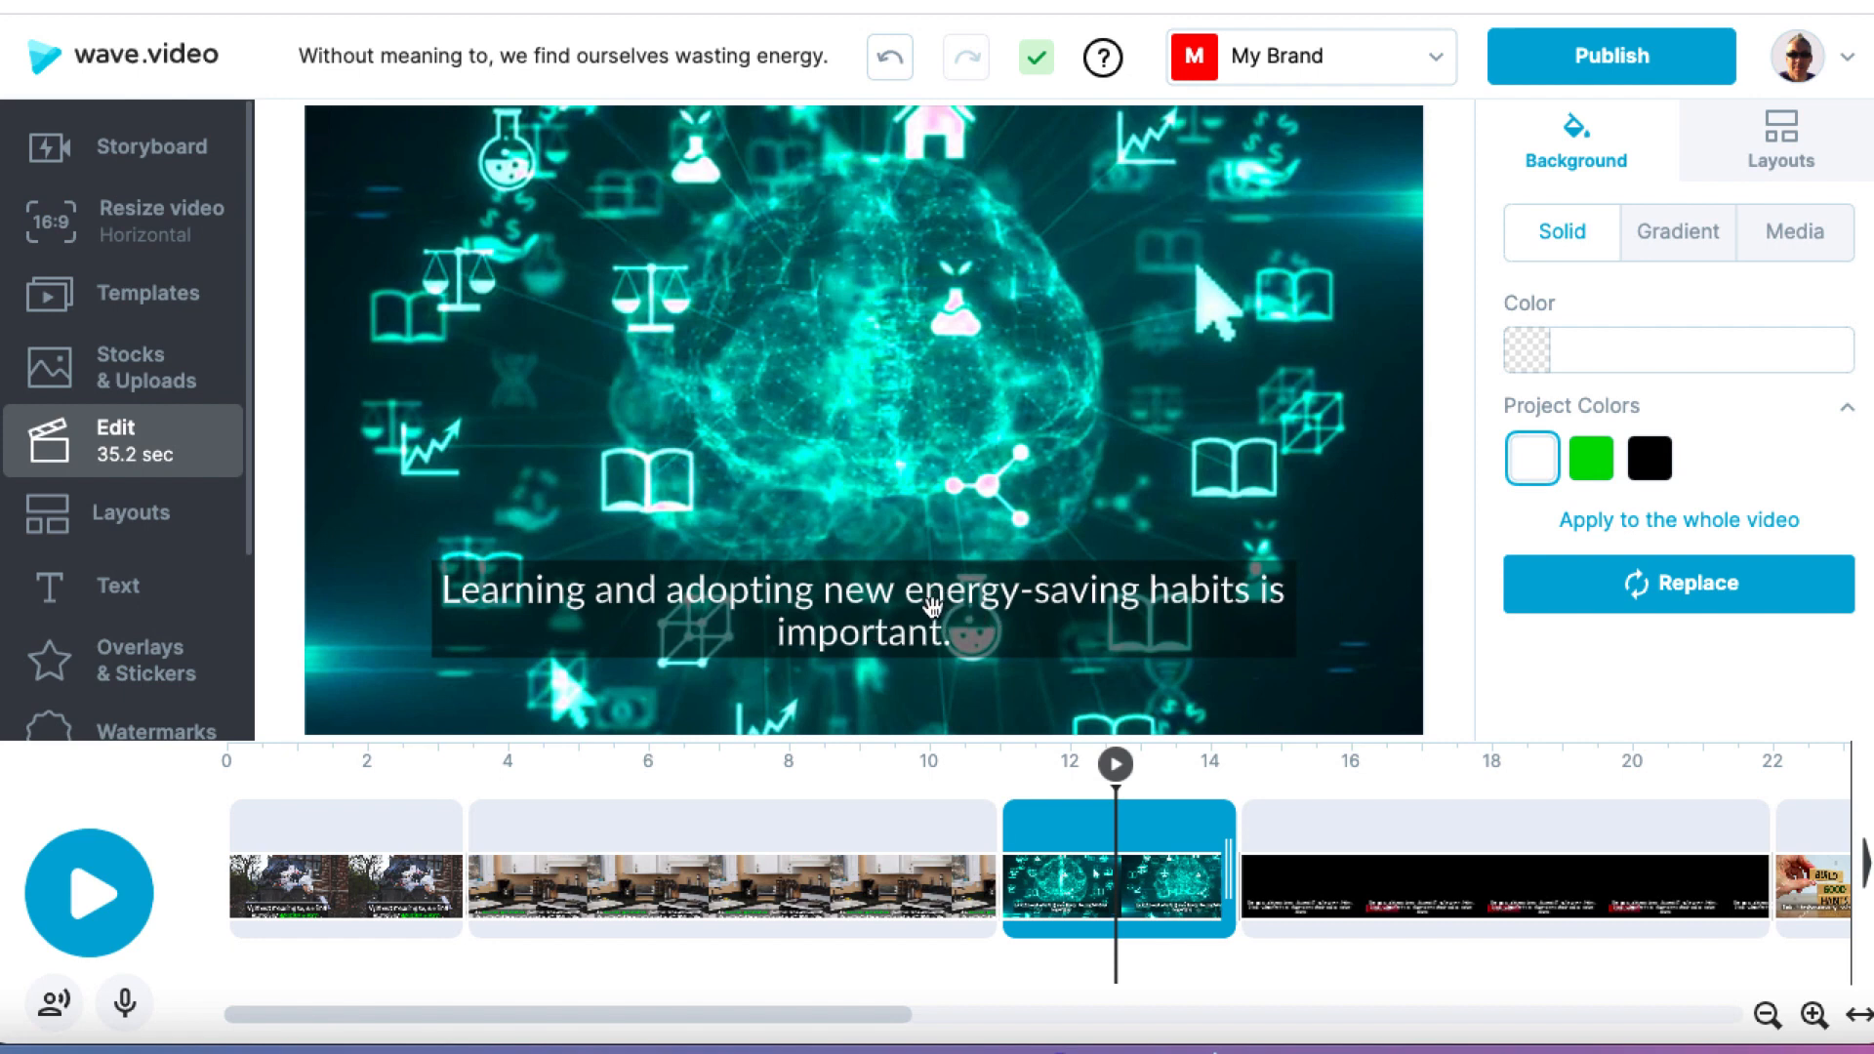
pyautogui.click(961, 359)
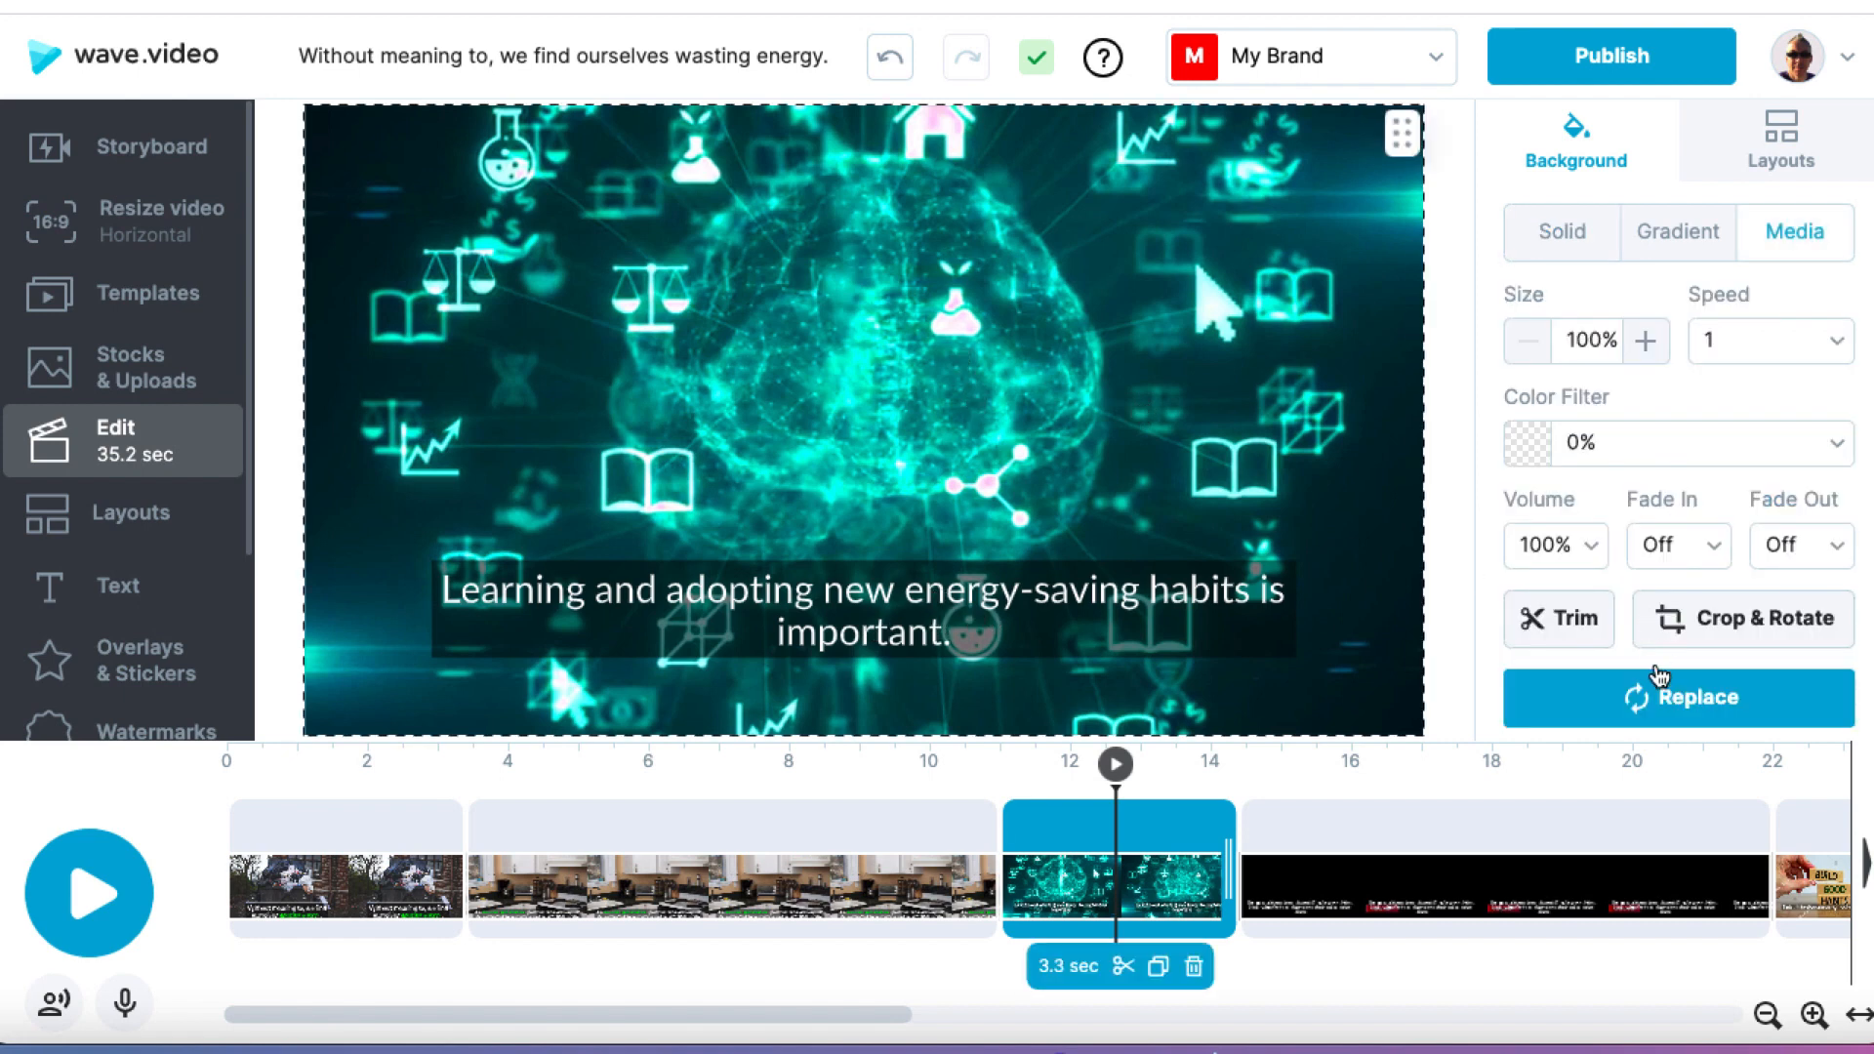
pyautogui.click(1656, 718)
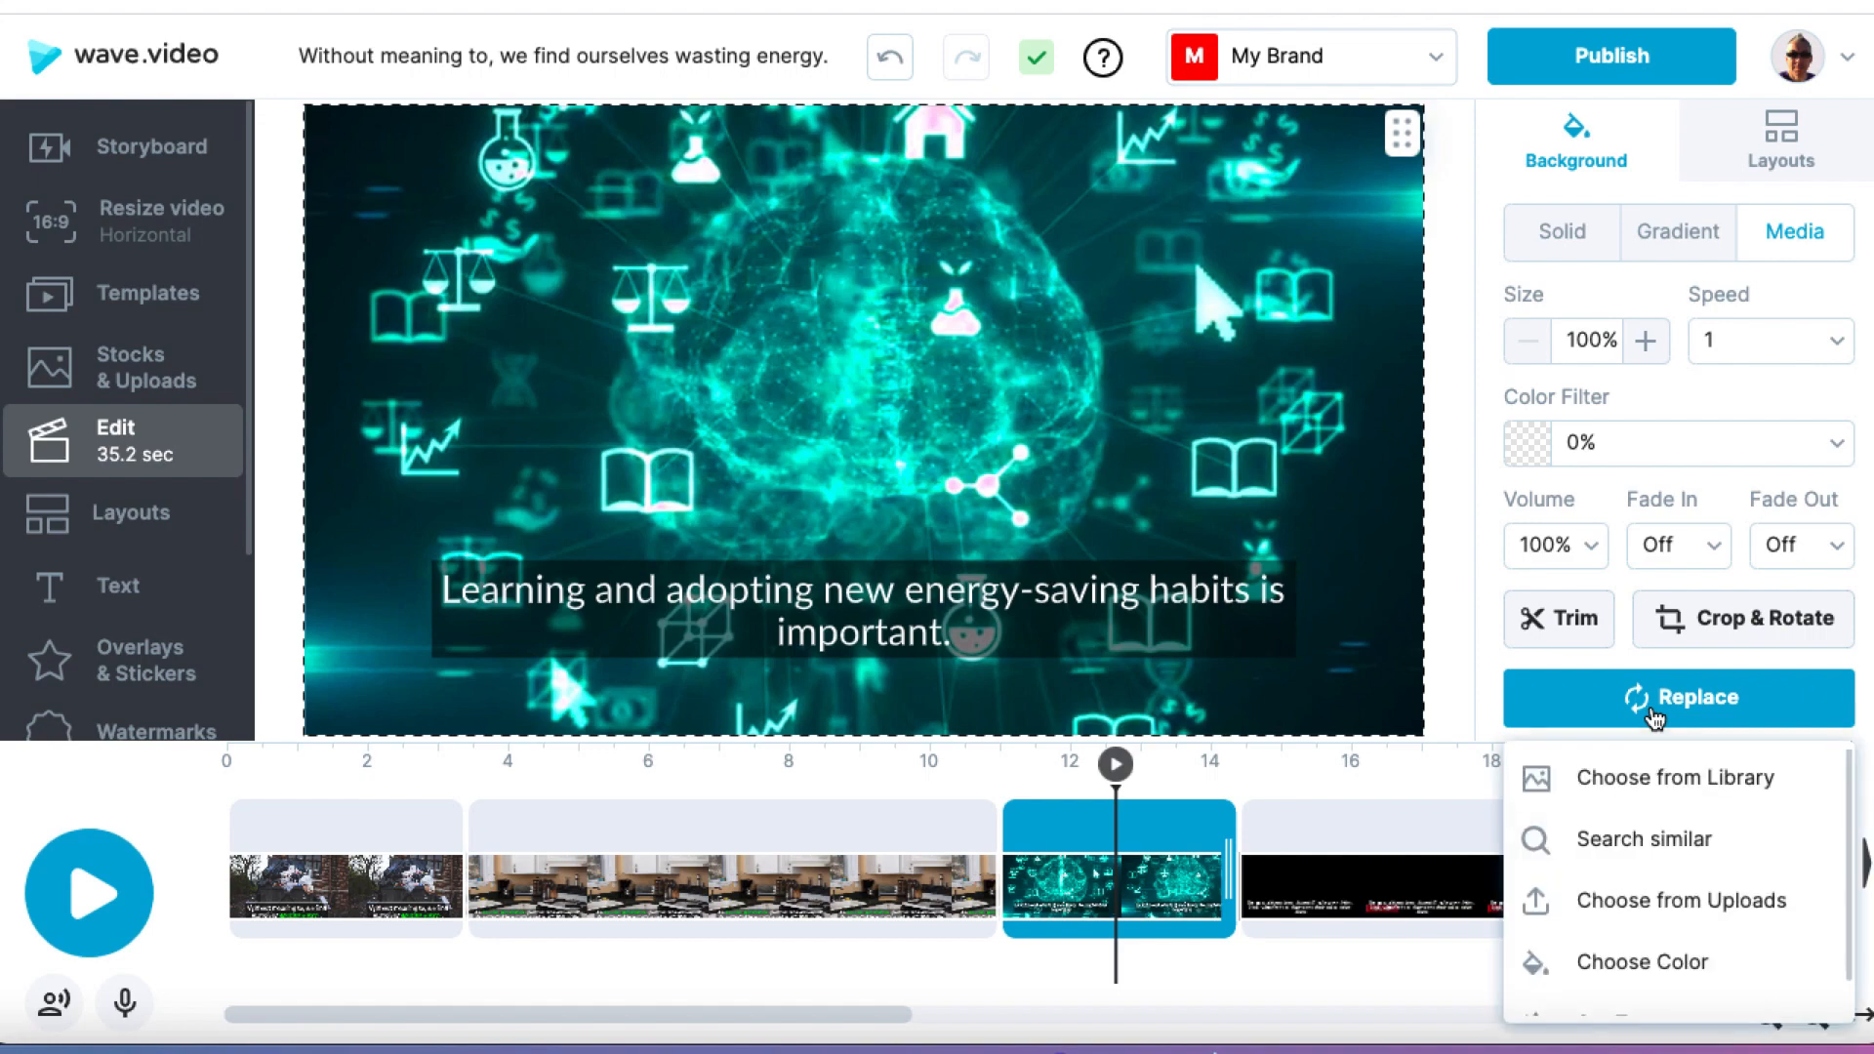
pyautogui.click(1656, 796)
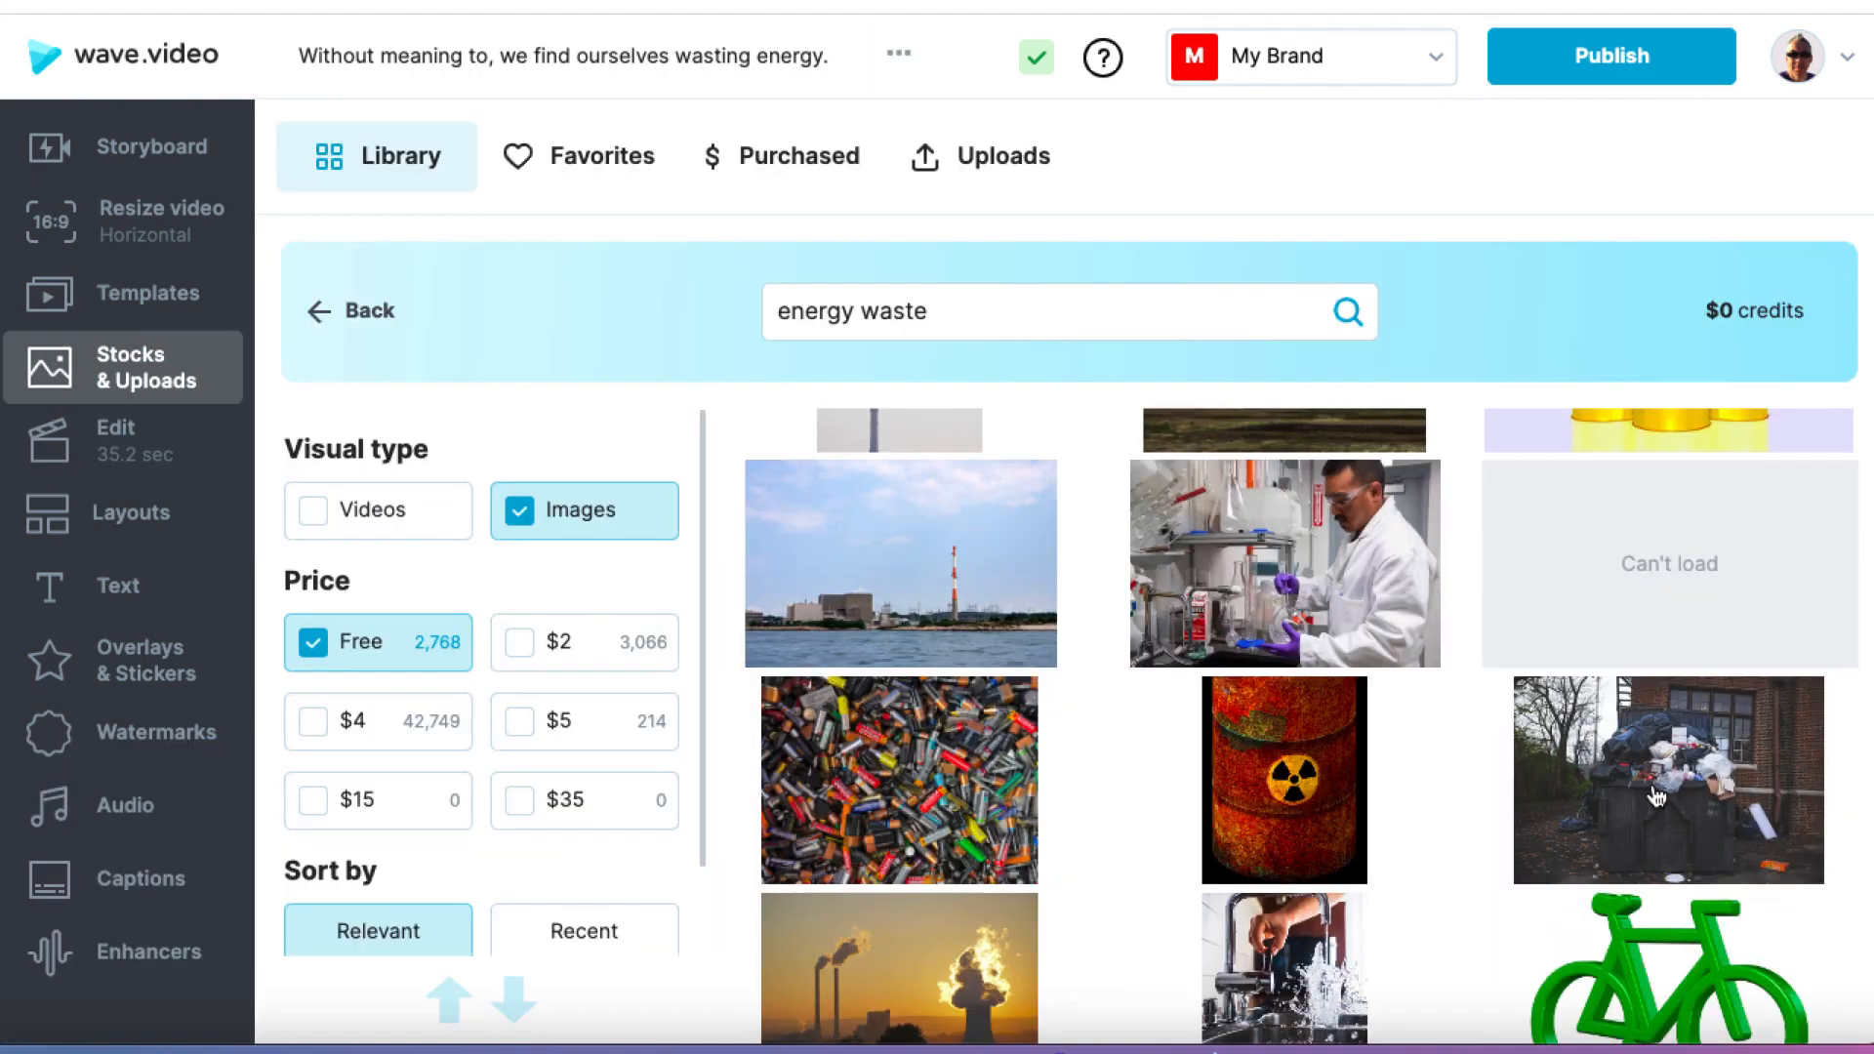
pyautogui.tripleClick(908, 307)
pyautogui.click(945, 309)
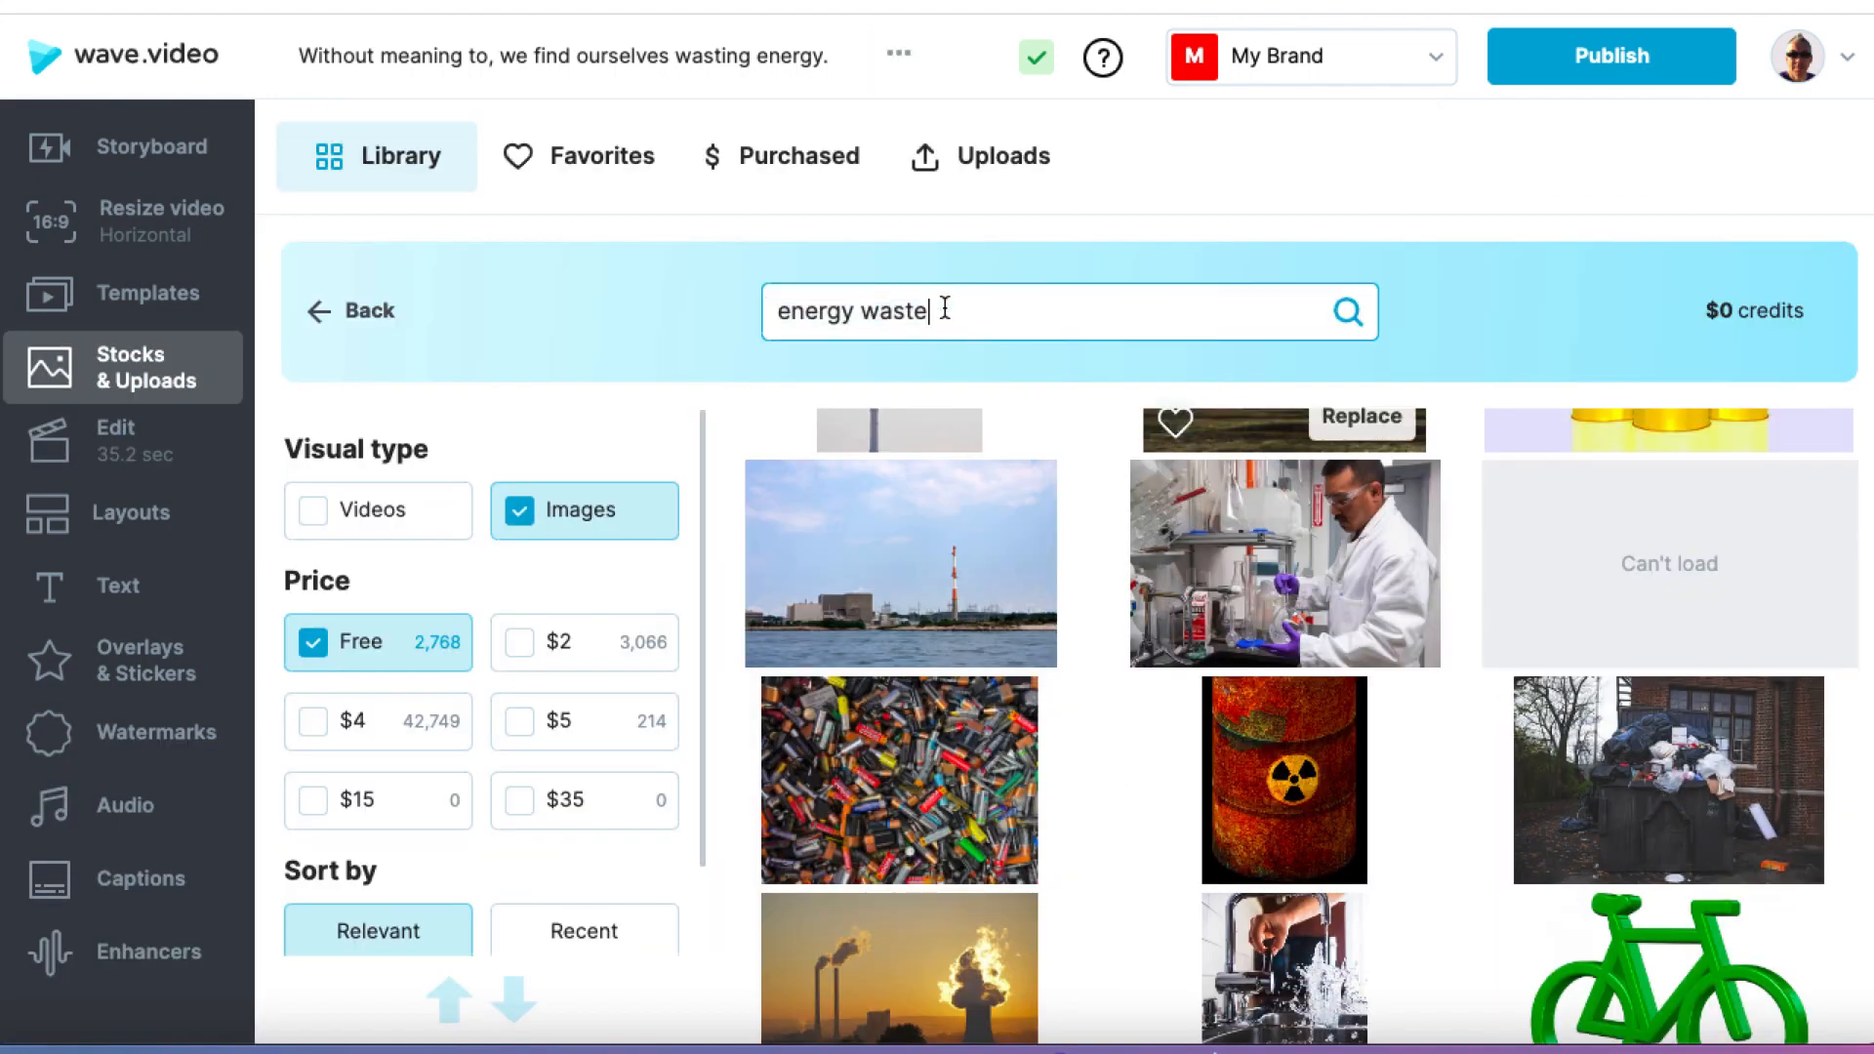
pyautogui.tripleClick(763, 308)
pyautogui.write('save energy')
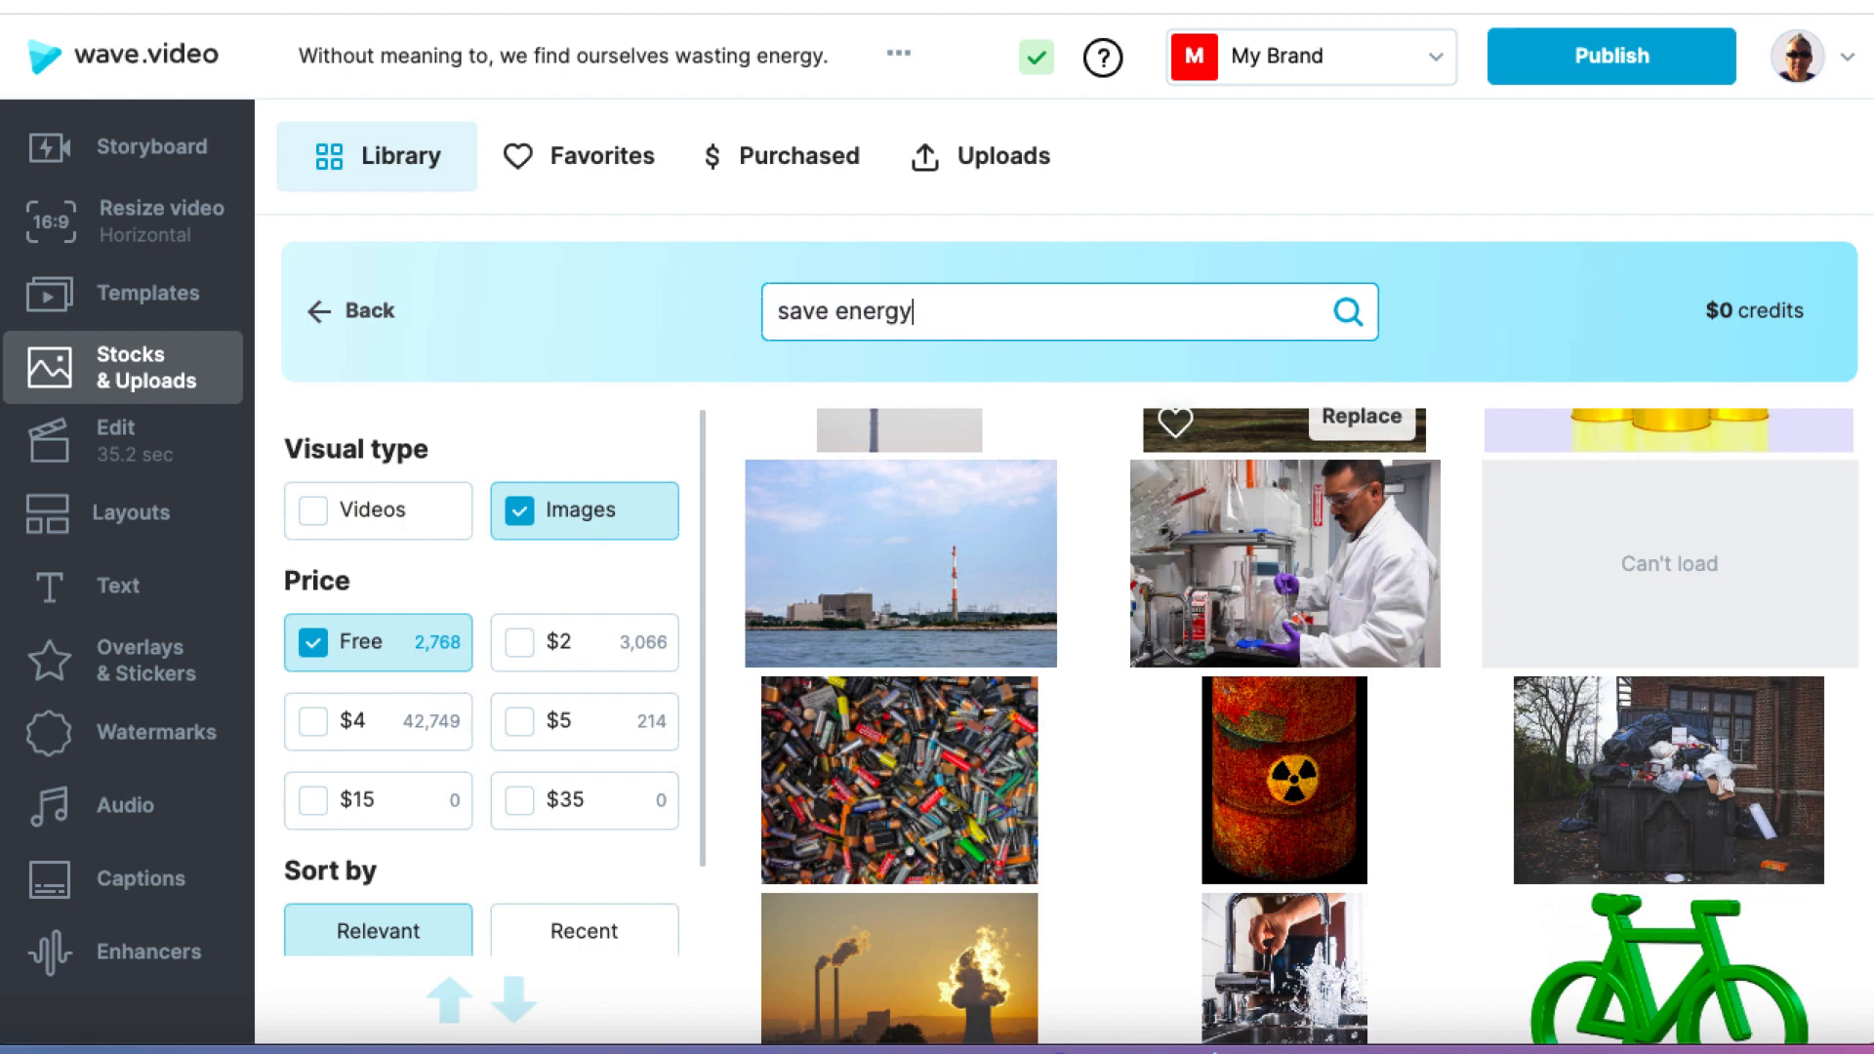
pyautogui.press('Return')
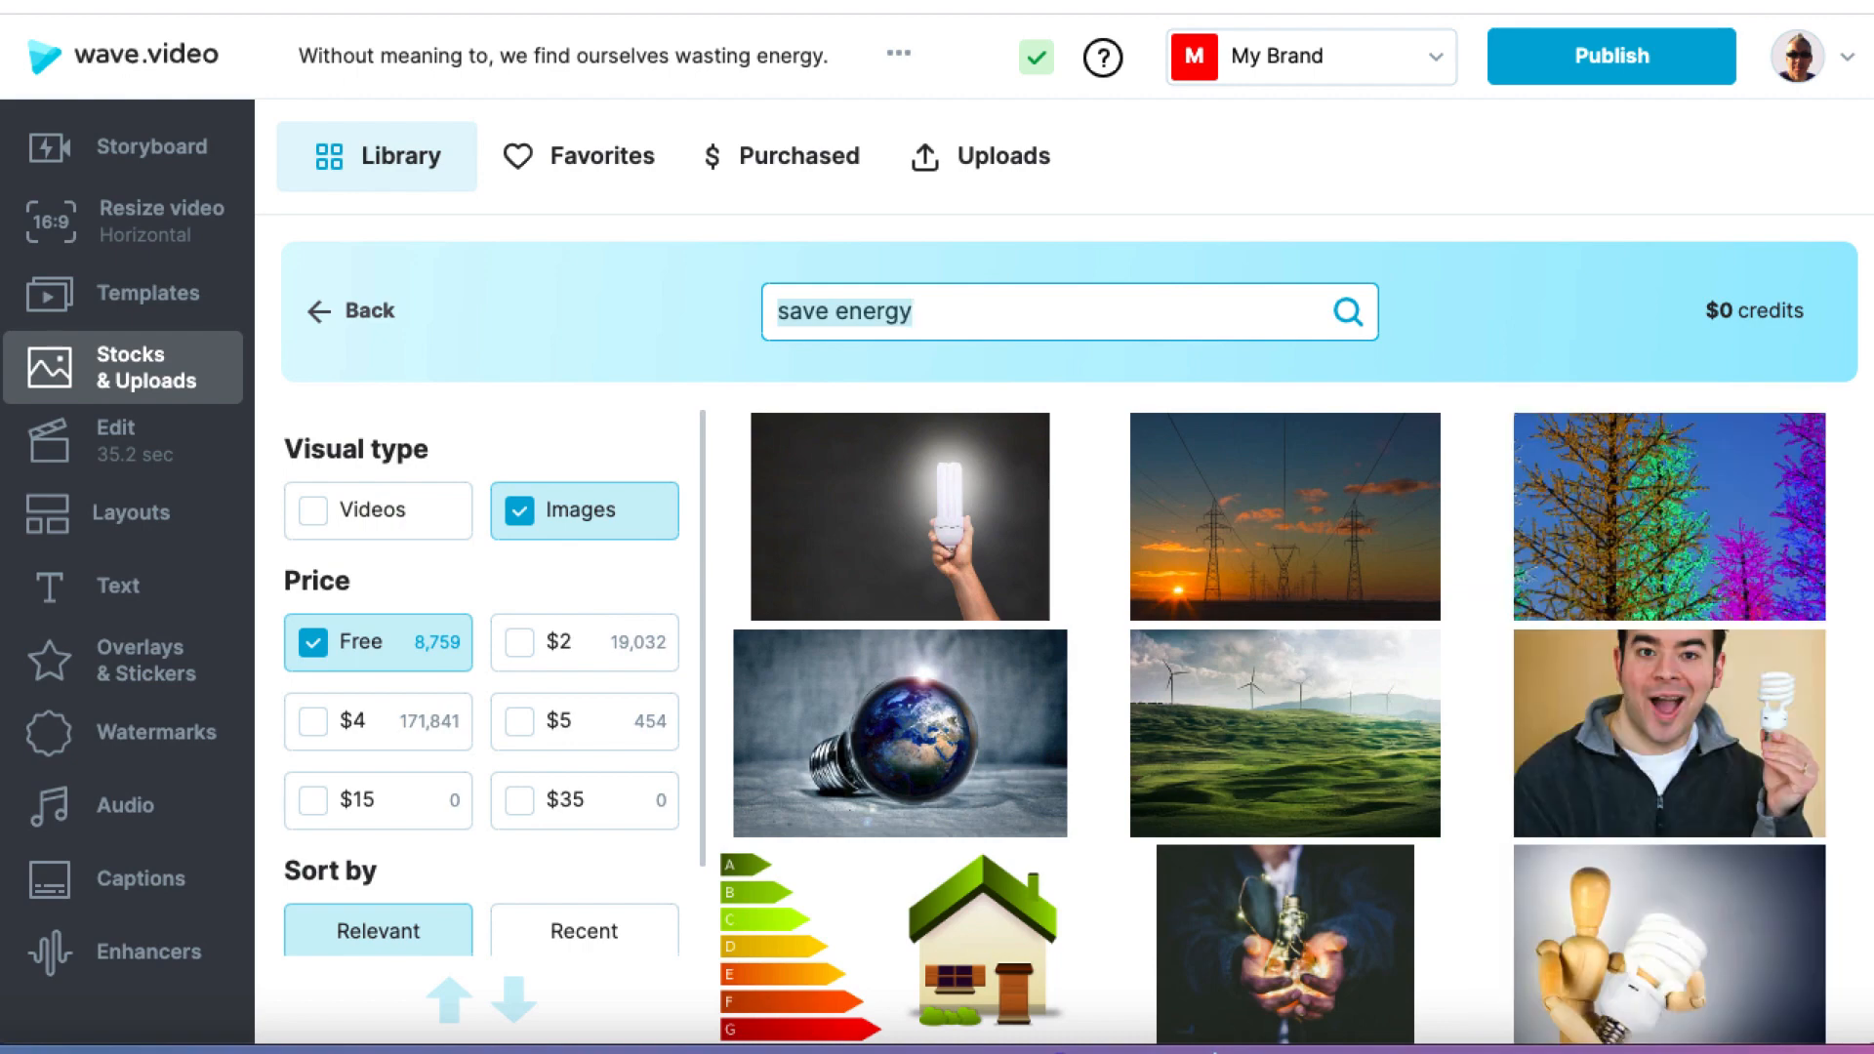
# Step: Replace the third scene's background with the image of the Earth inside a light bulb
pyautogui.moveTo(932, 747)
pyautogui.click(1004, 817)
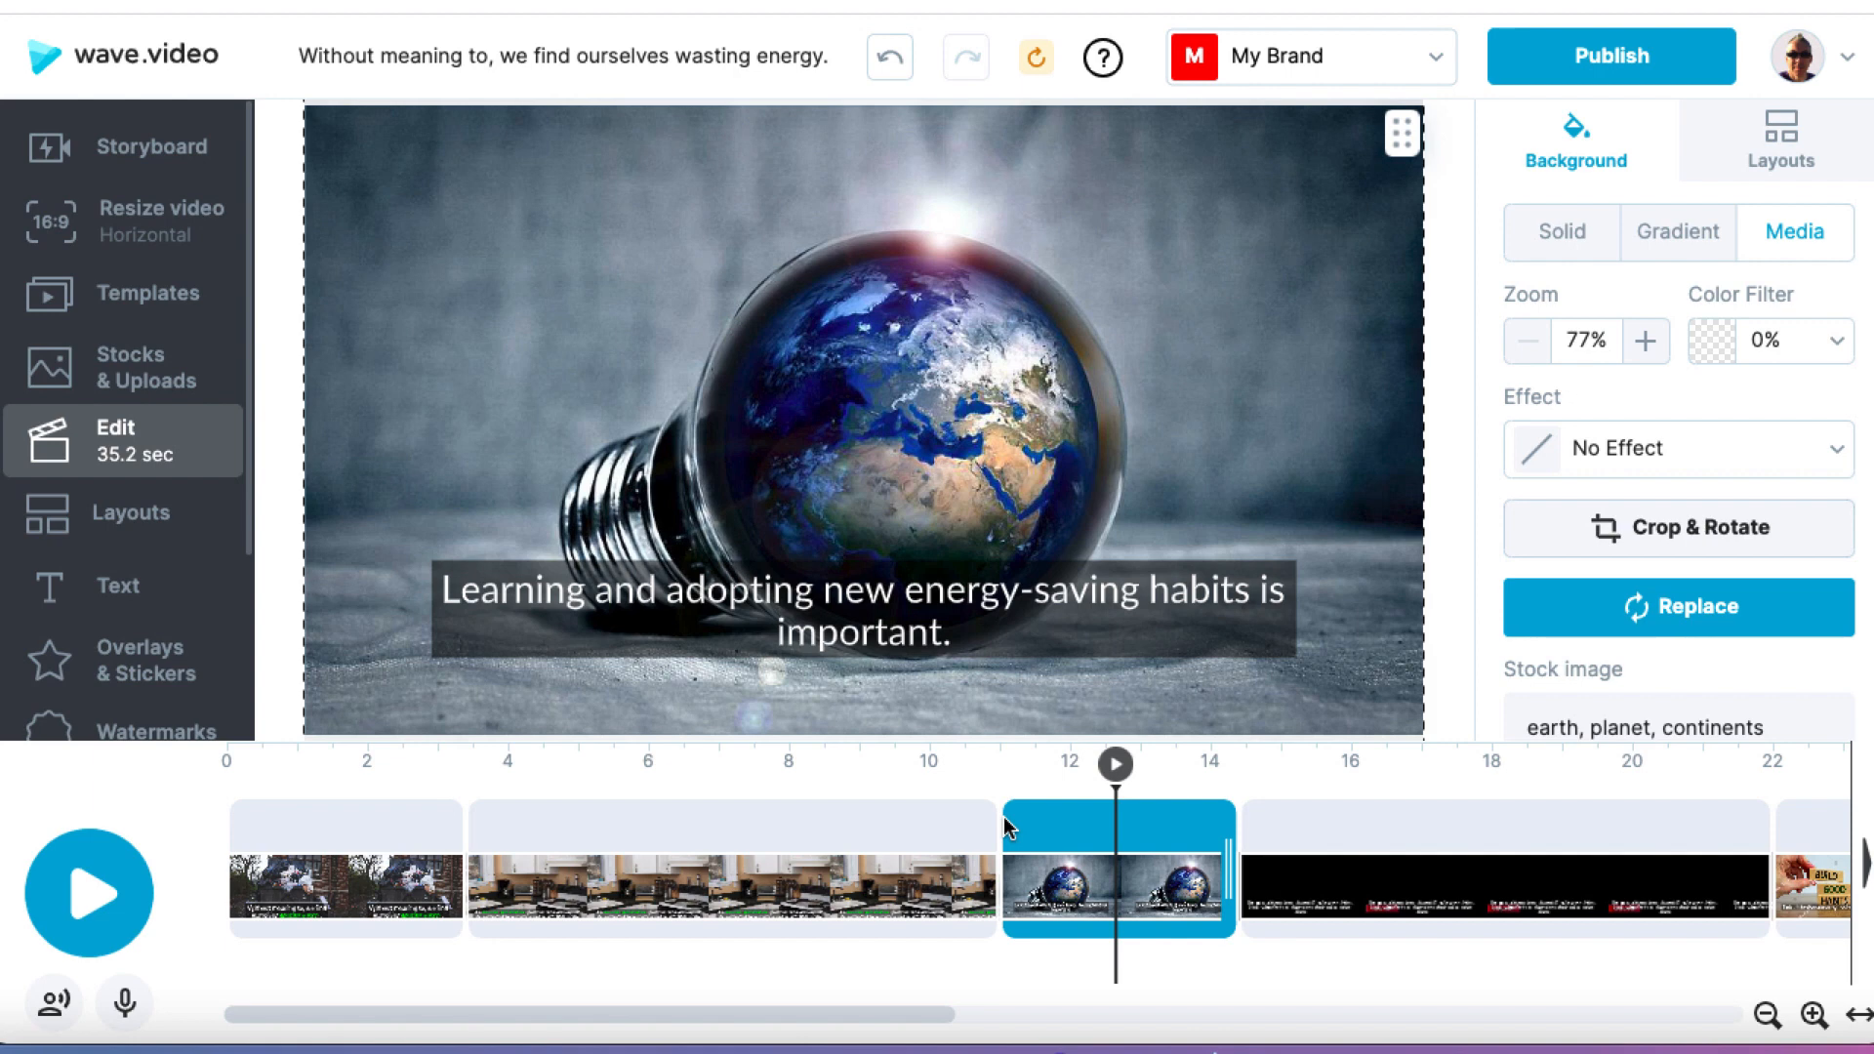
pyautogui.click(1009, 828)
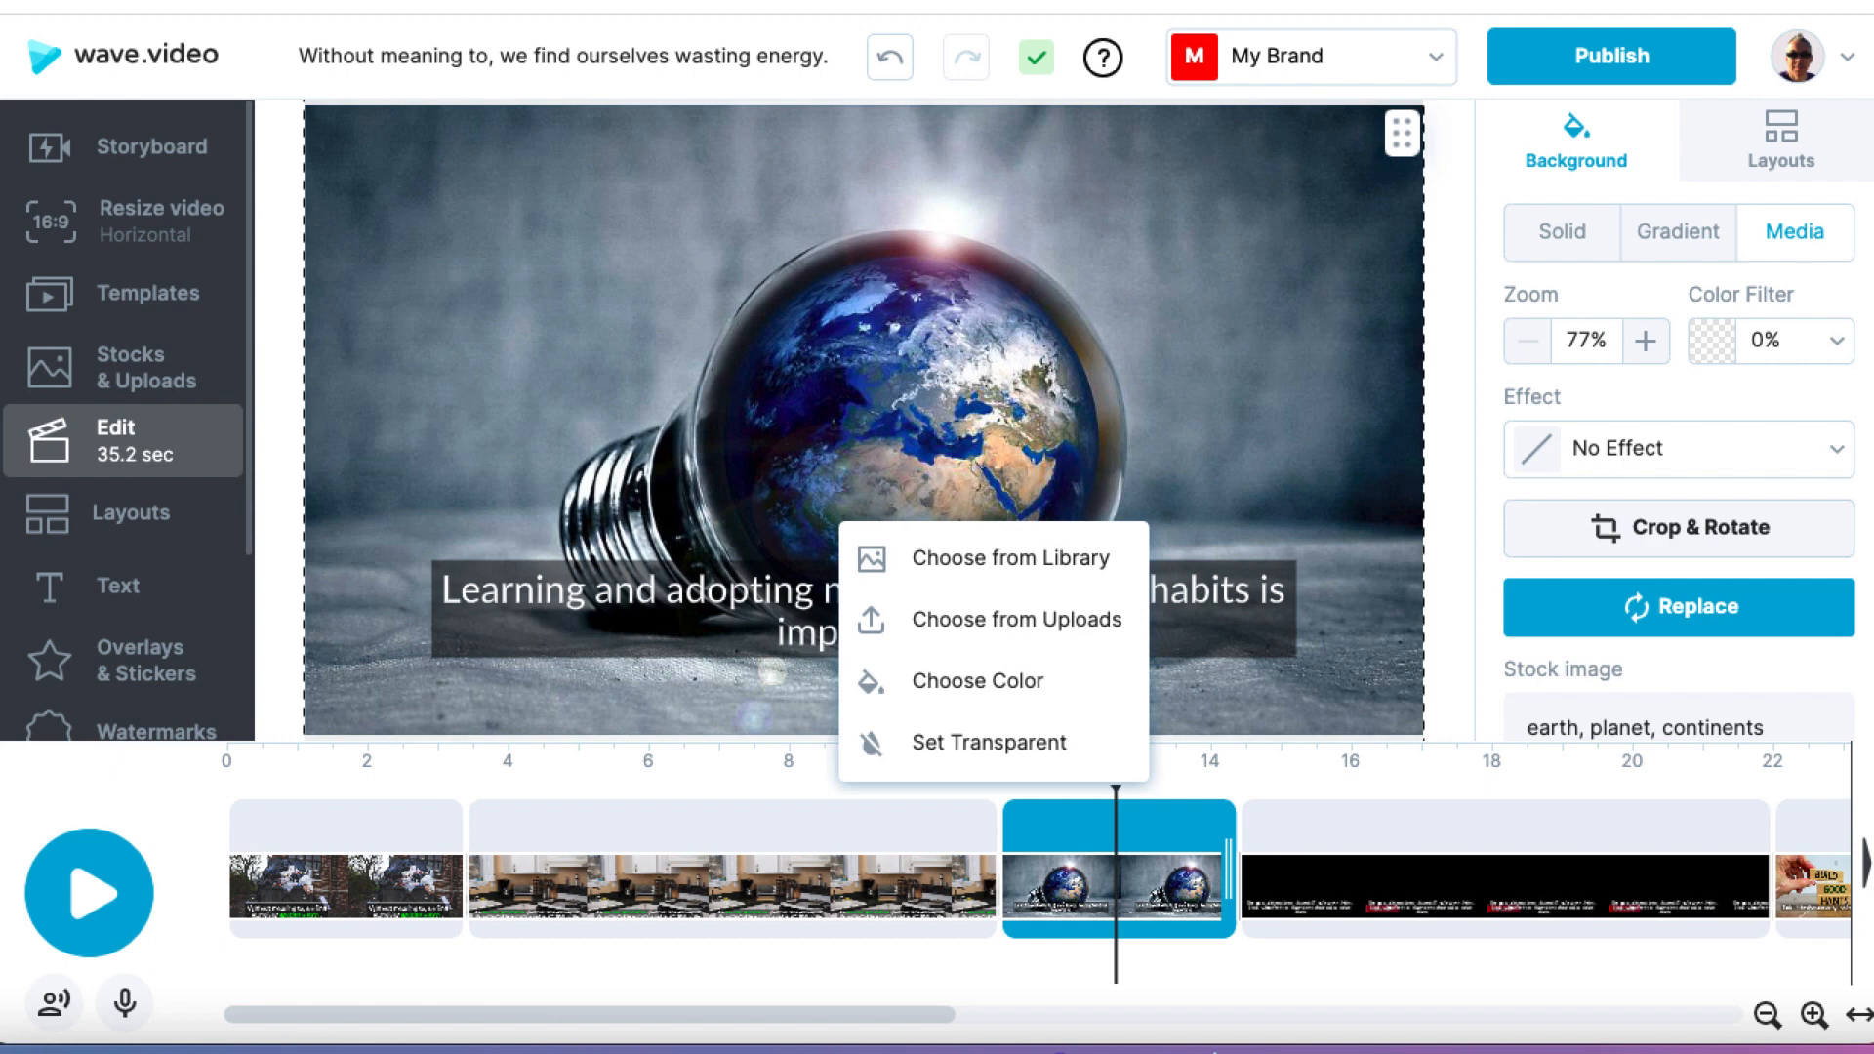
pyautogui.click(1313, 400)
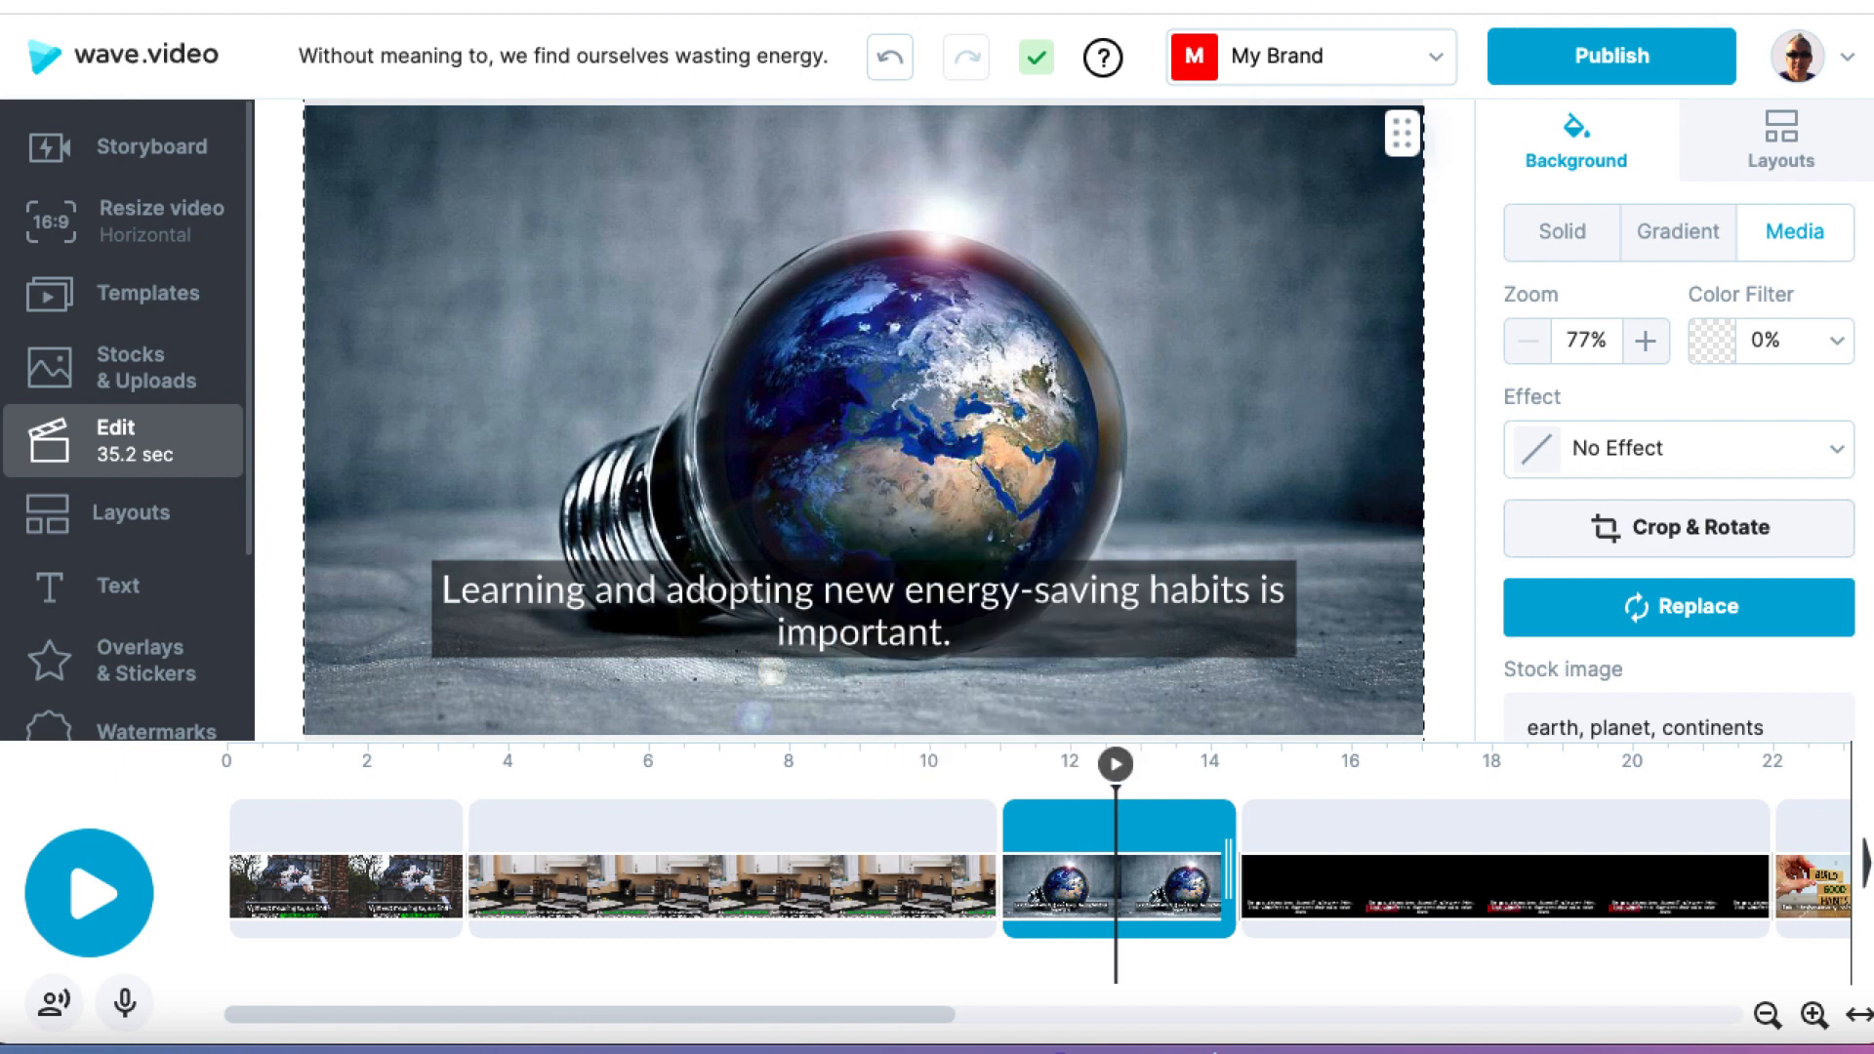
# Step: Delete the scene with the yellow leaf and the caption about being conscious of daily energy use
pyautogui.click(1538, 0)
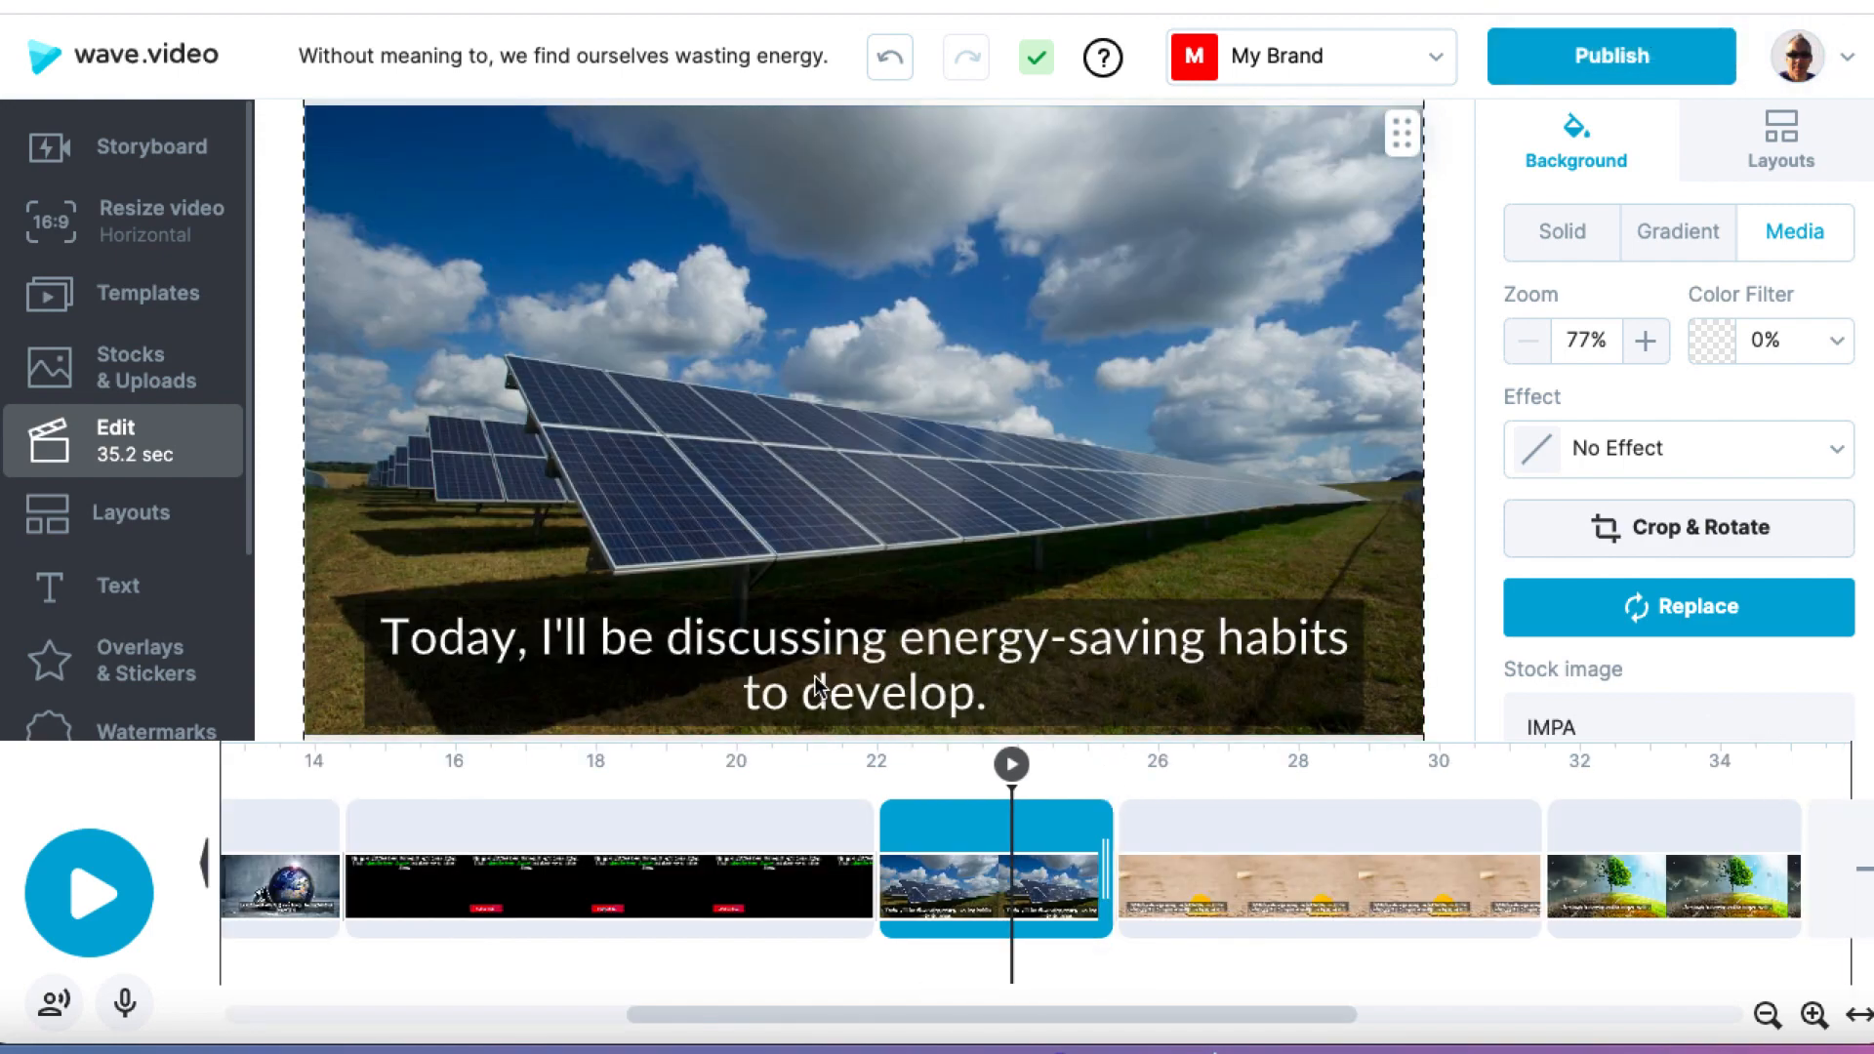
pyautogui.click(1408, 859)
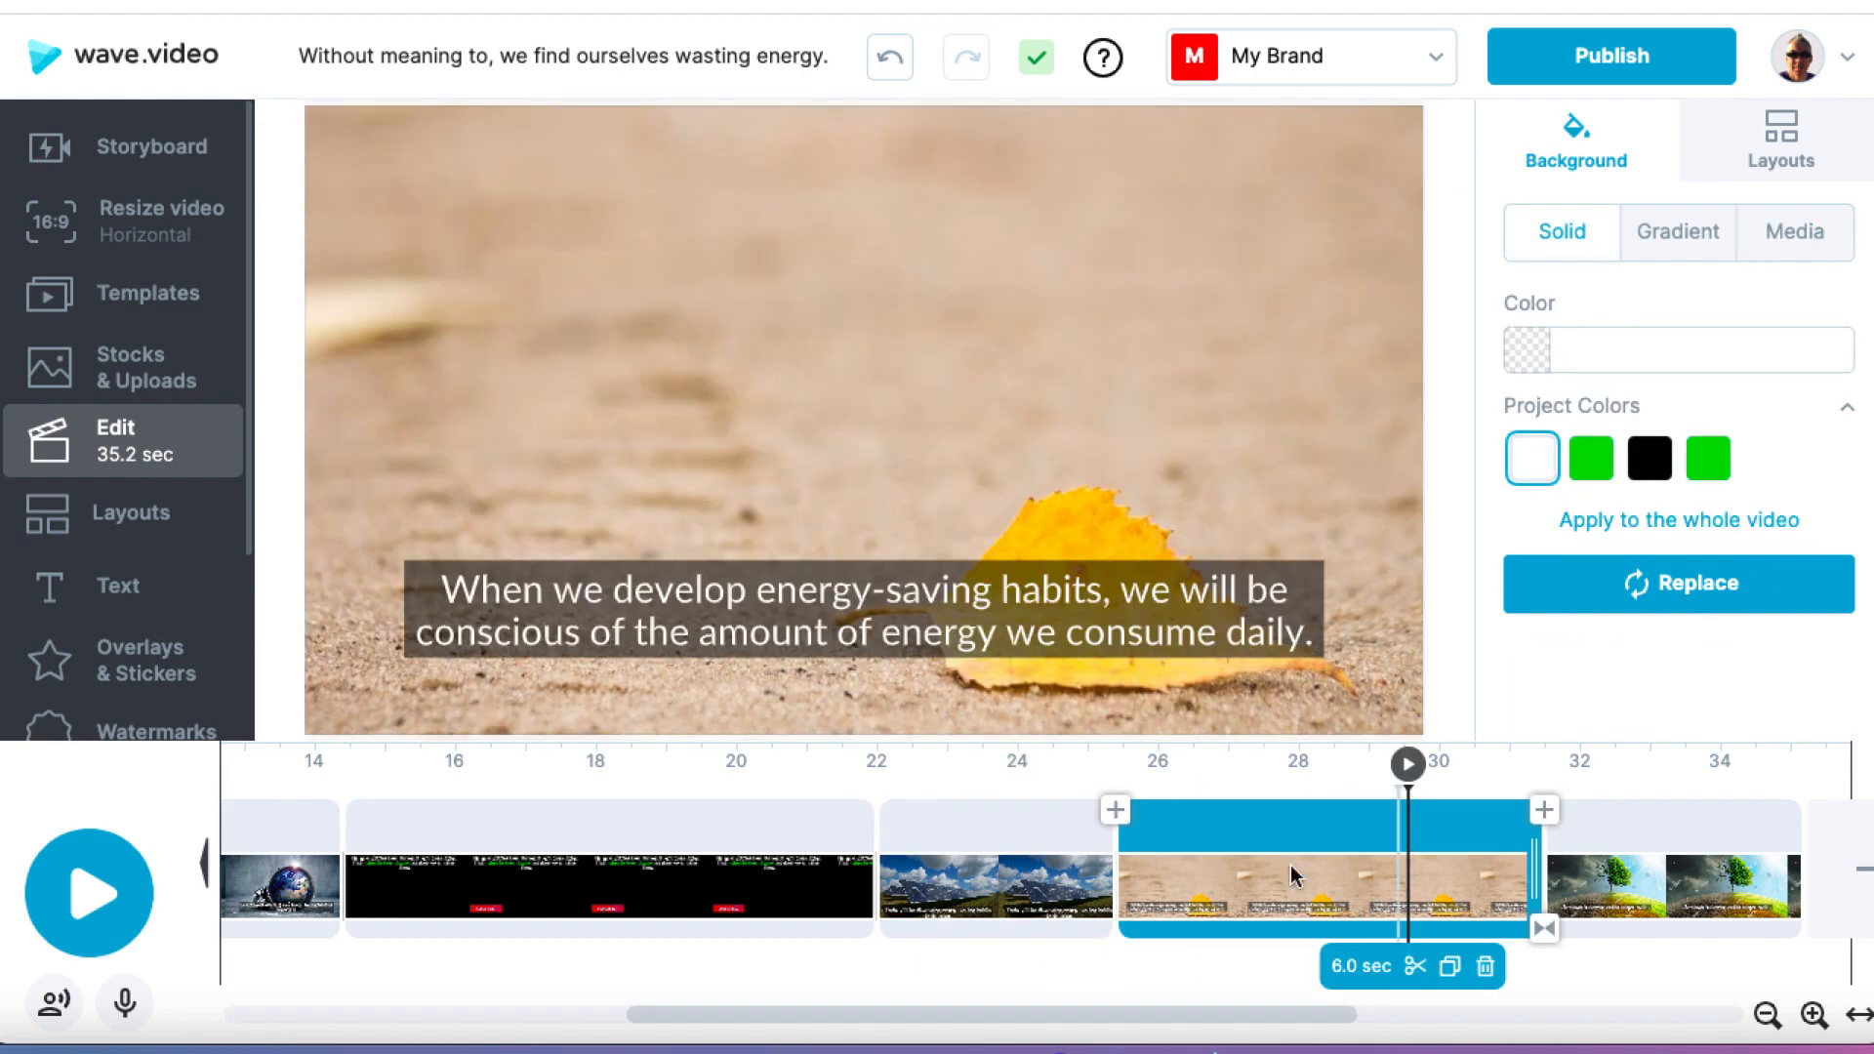
pyautogui.click(1486, 967)
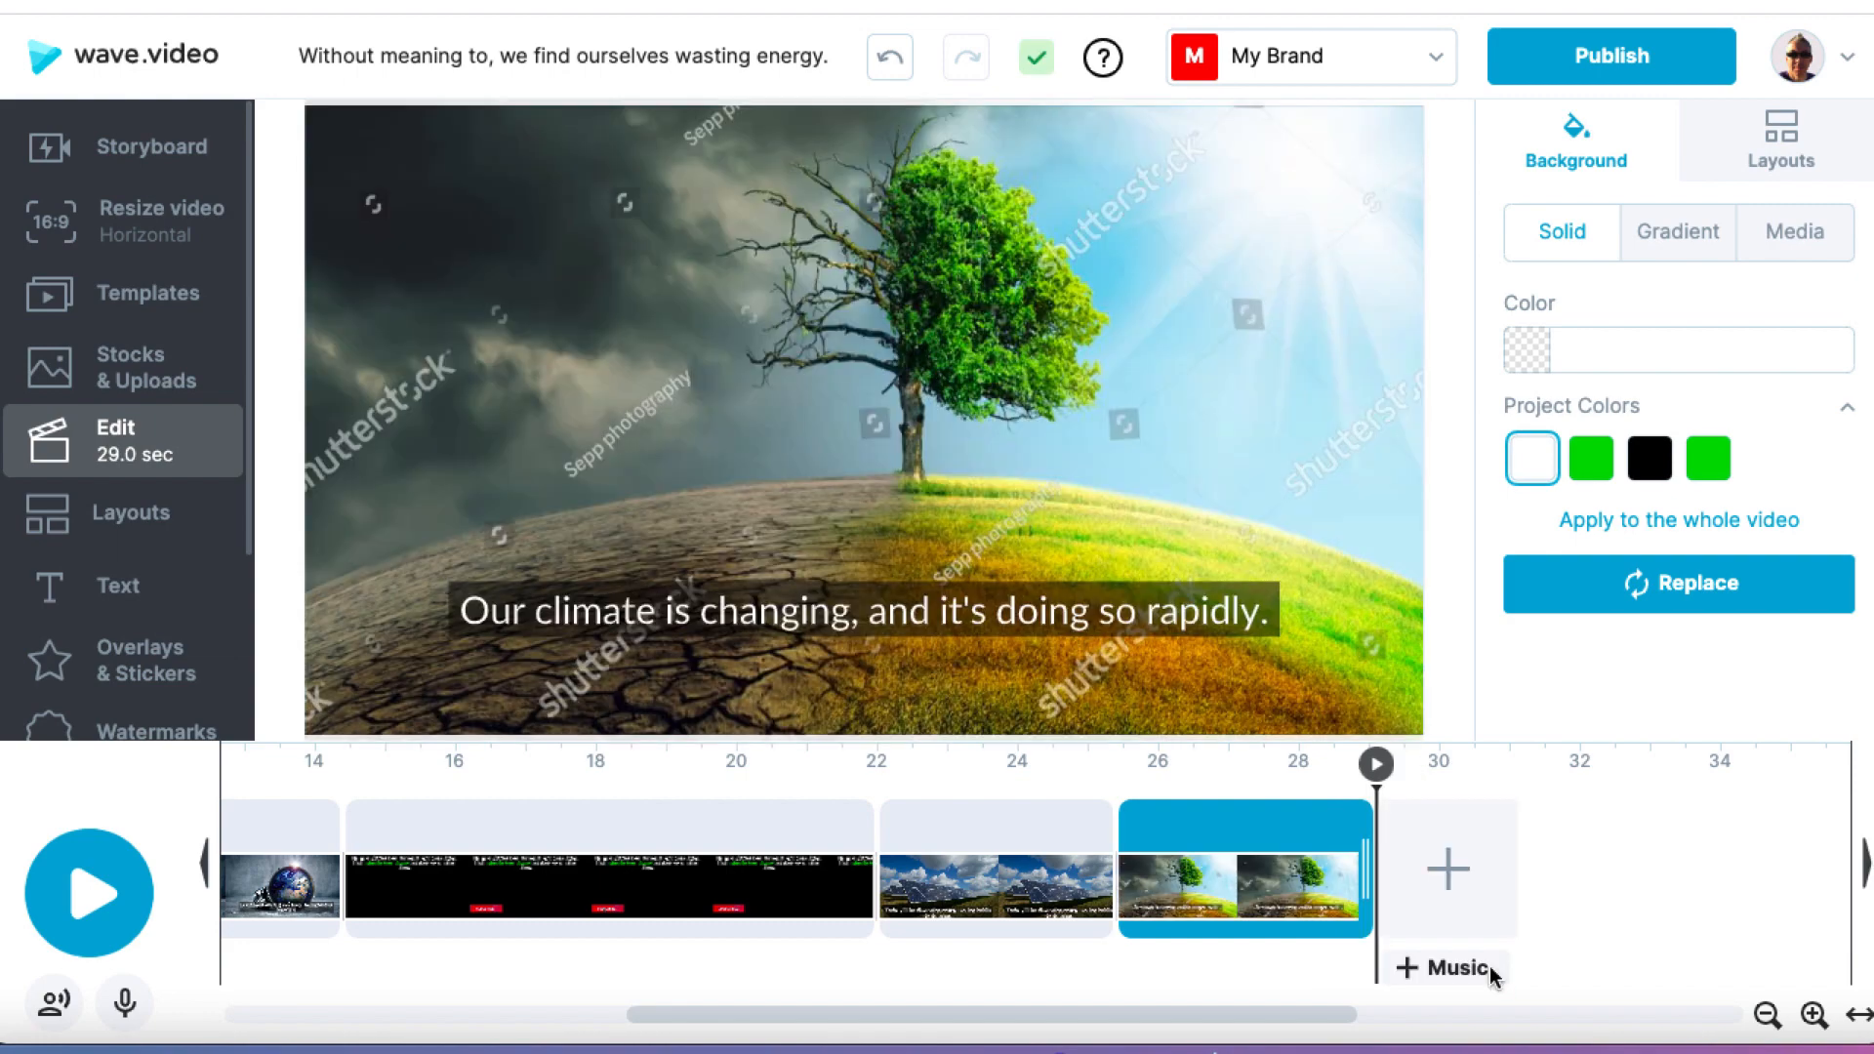
# Step: Shorten the caption clip in the last scene, "Our climate is changing, and it's doing so rapidly.", to 2.5 seconds
pyautogui.click(1289, 830)
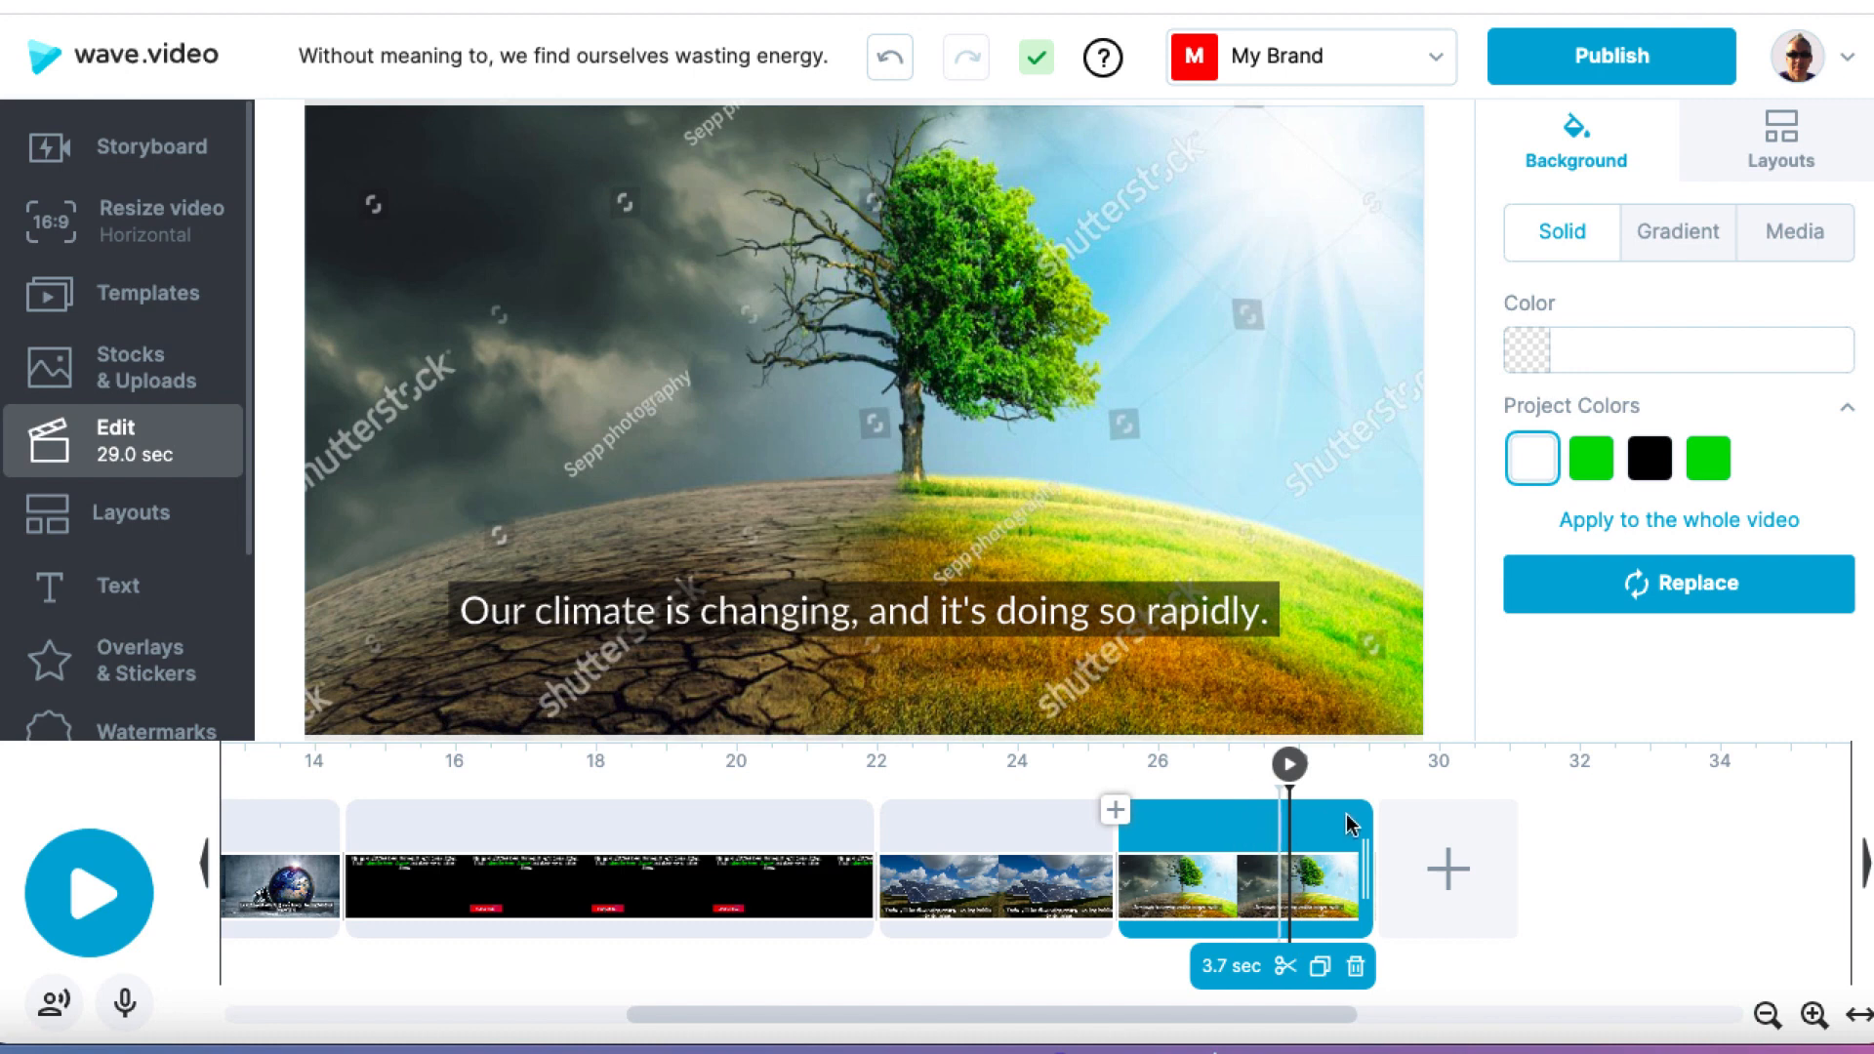
pyautogui.click(1279, 820)
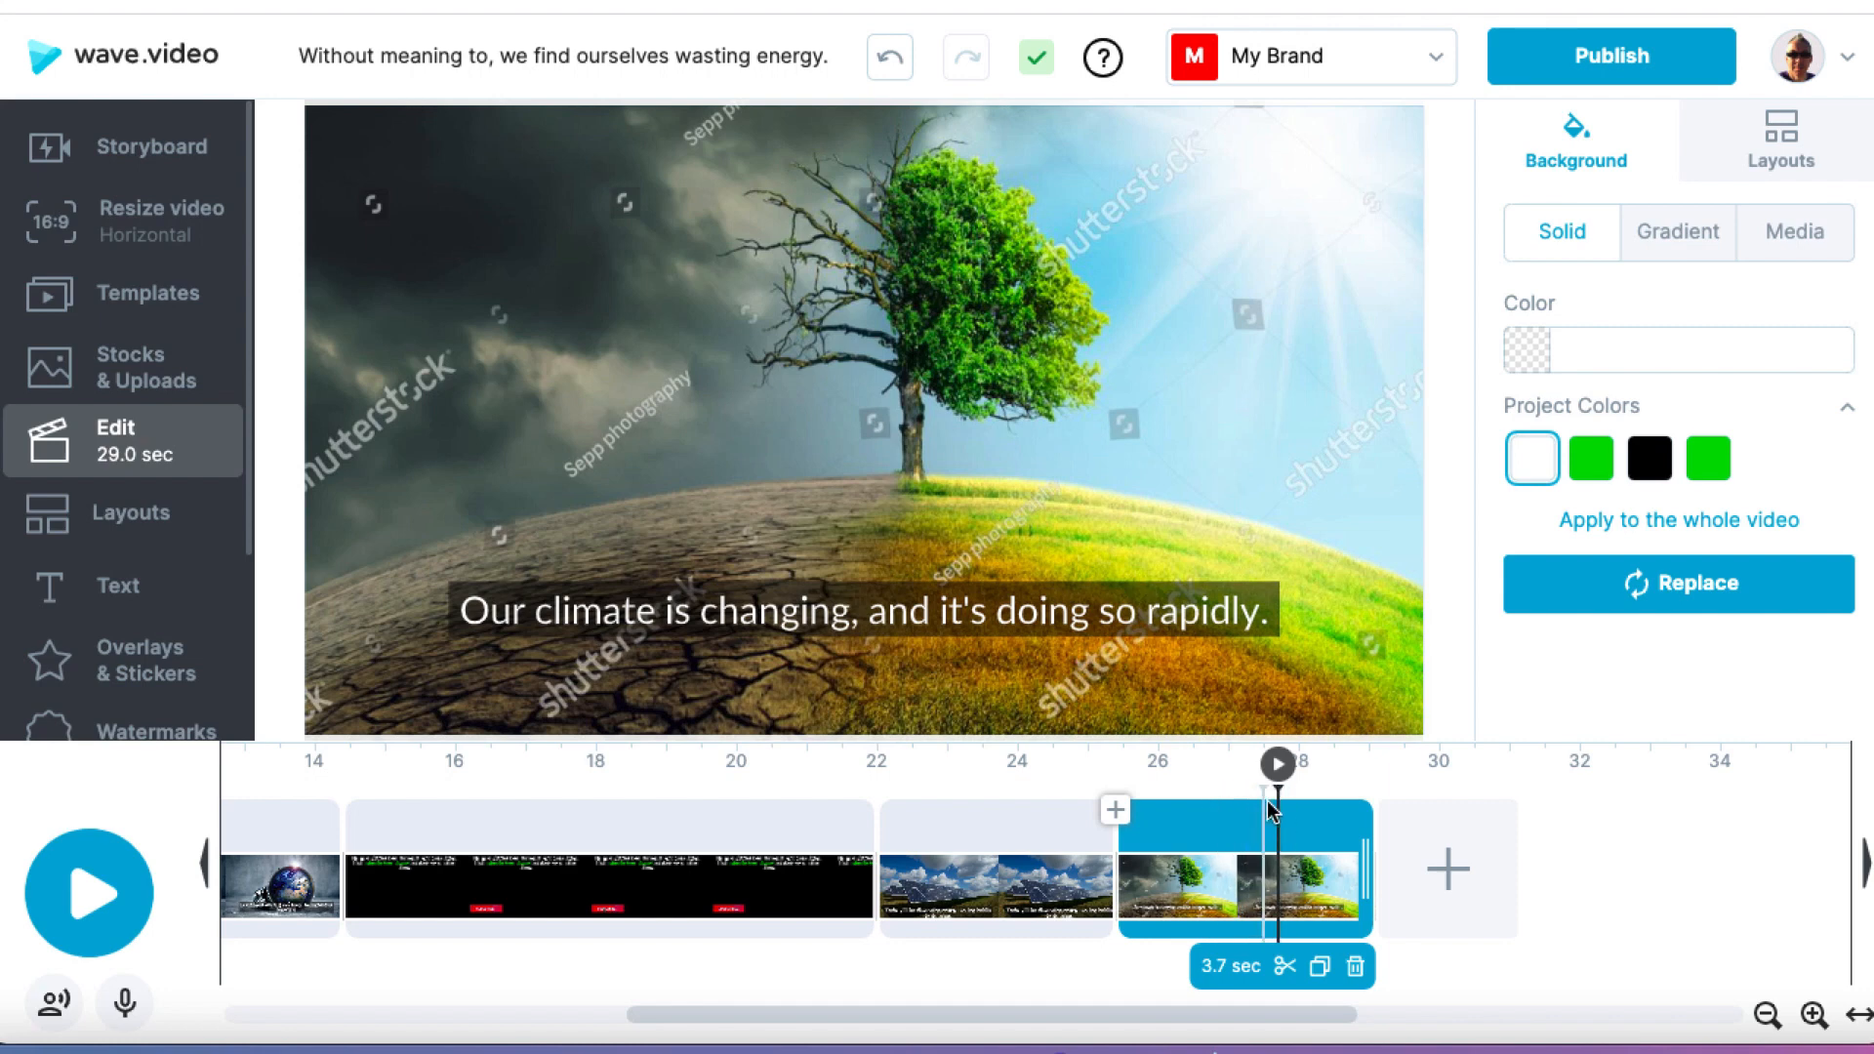
pyautogui.moveTo(1366, 859)
pyautogui.mouseDown()
pyautogui.moveTo(1310, 853)
pyautogui.moveTo(1476, 850)
pyautogui.moveTo(1319, 863)
pyautogui.moveTo(1377, 857)
pyautogui.mouseUp()
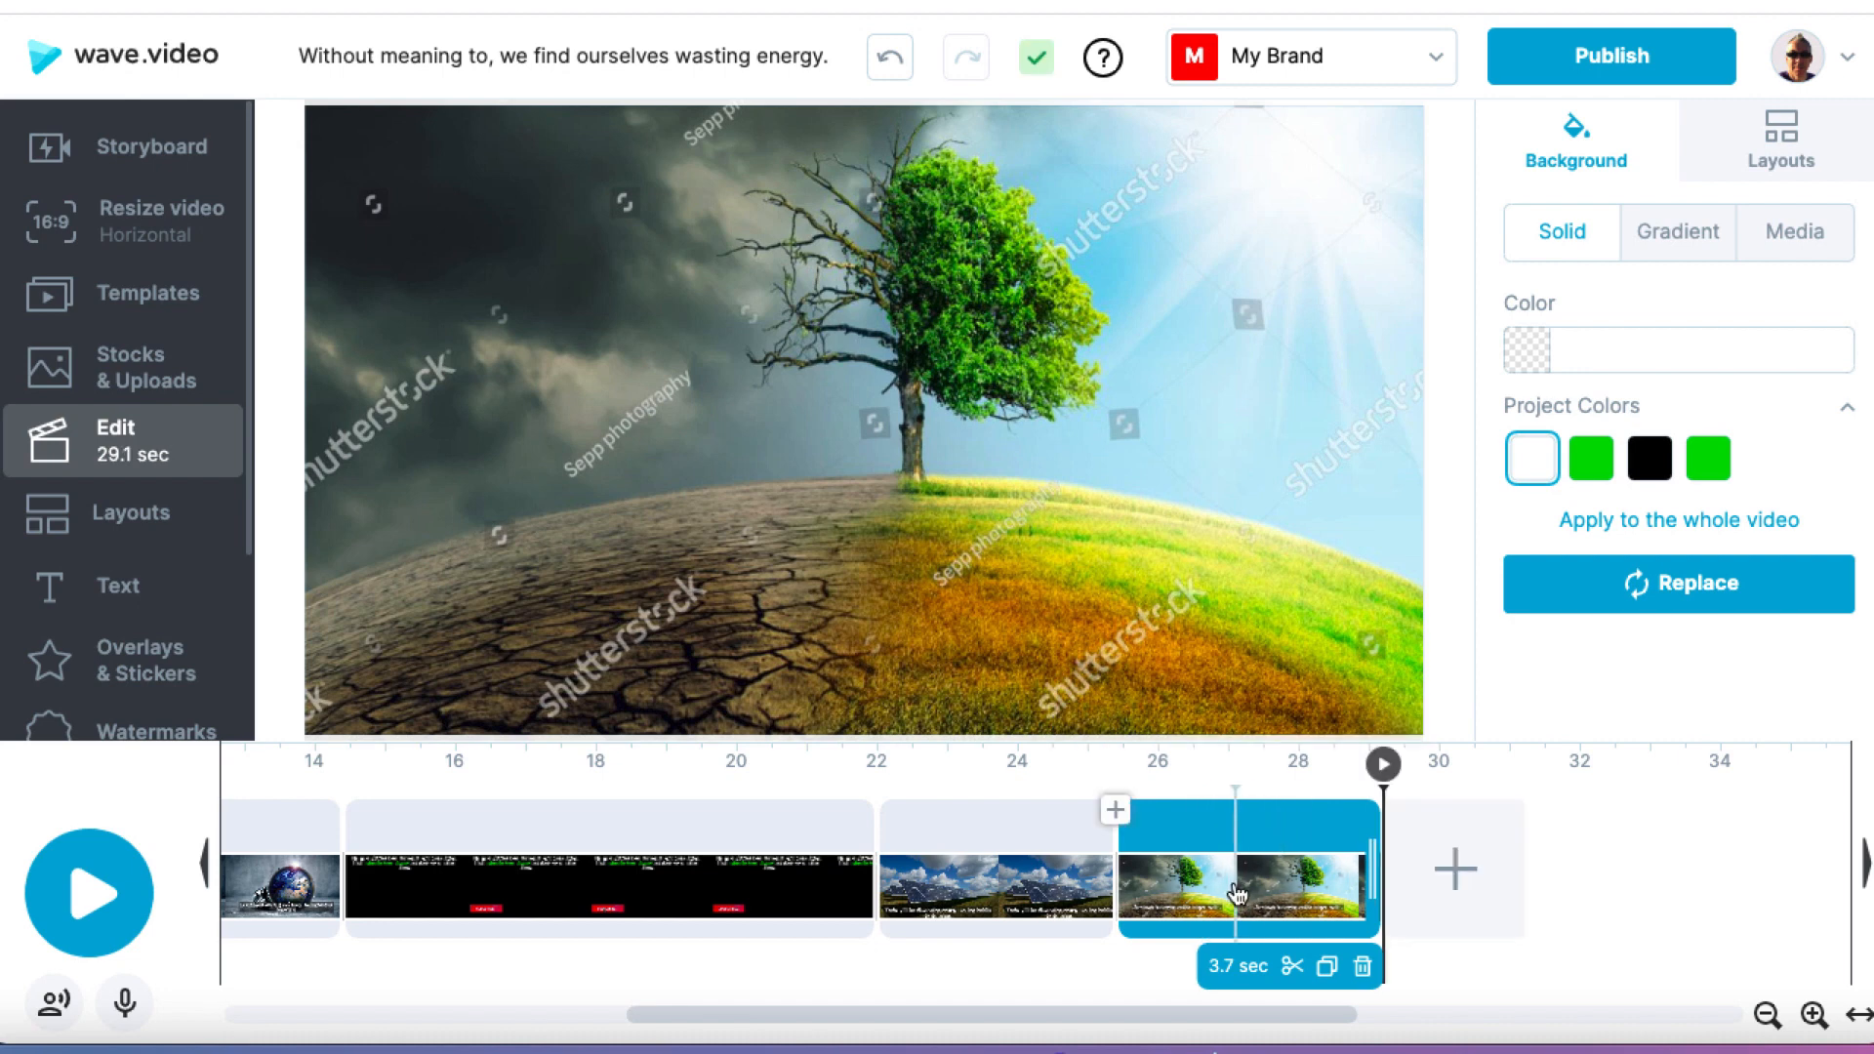
pyautogui.click(1237, 894)
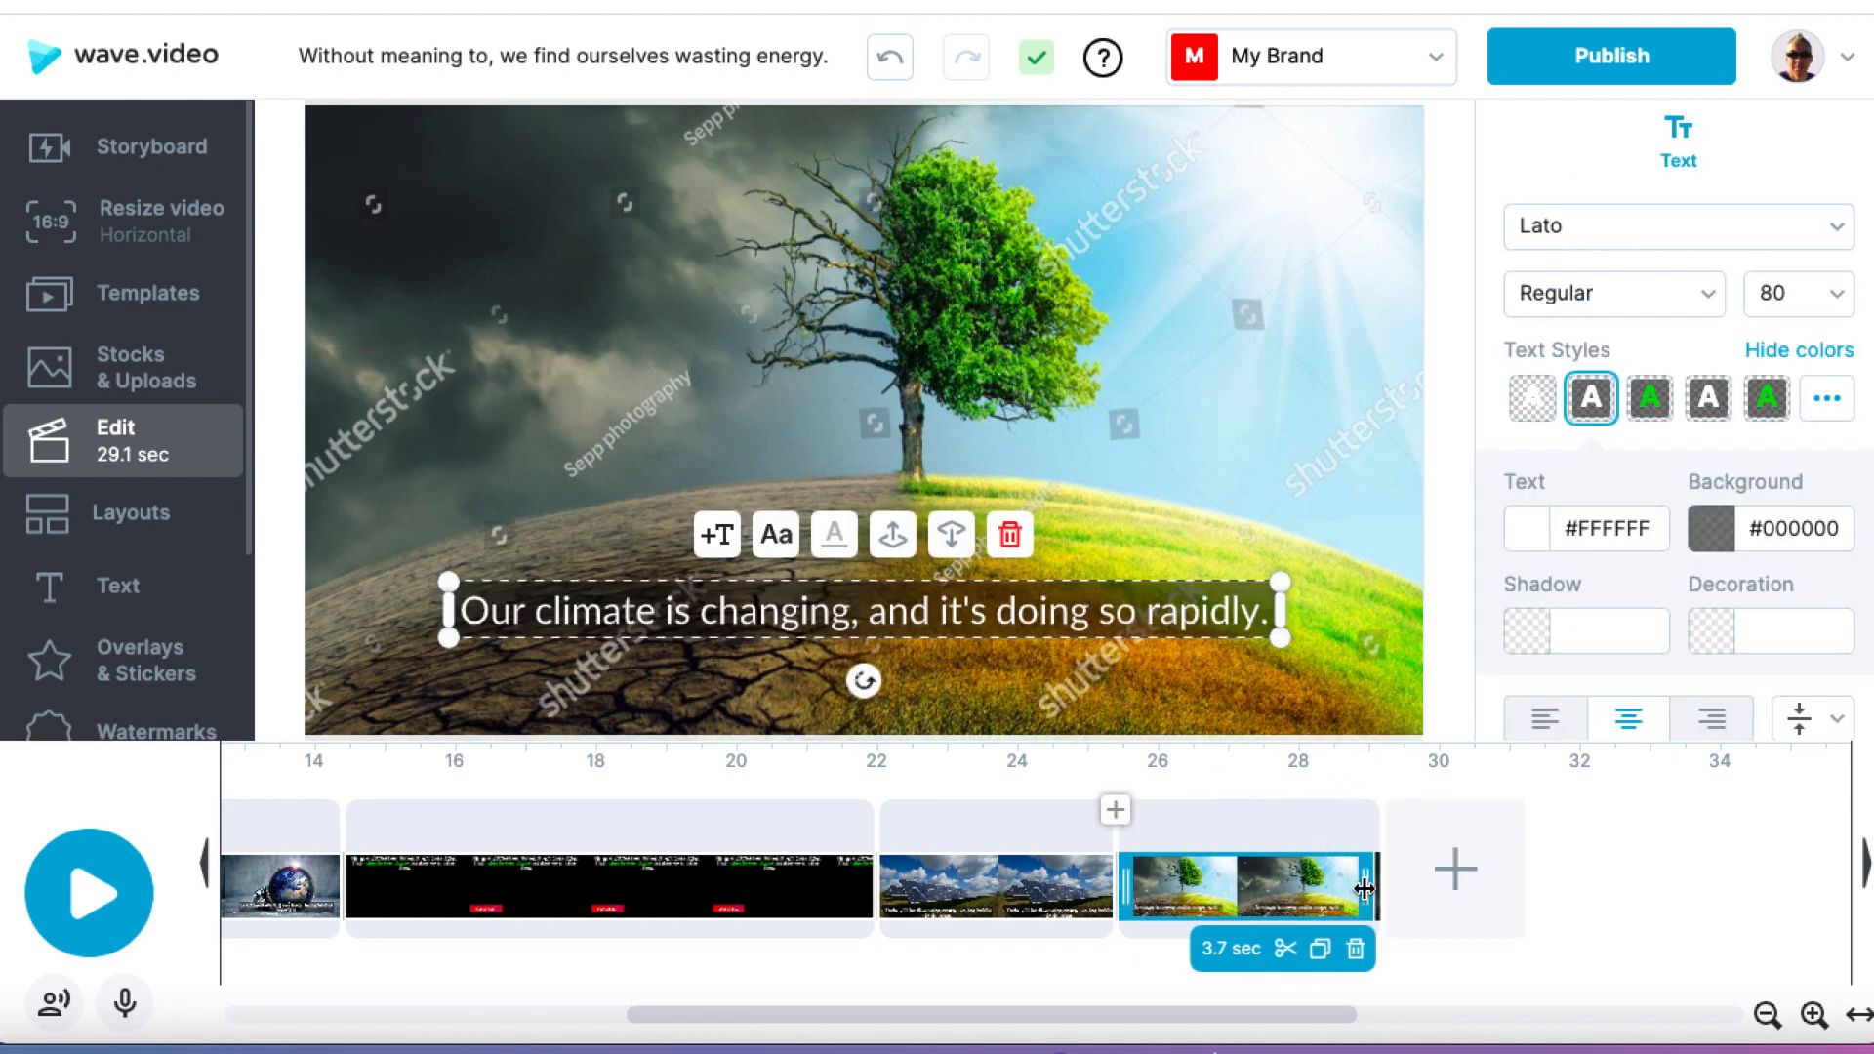
pyautogui.moveTo(1365, 888); pyautogui.dragTo(1323, 889)
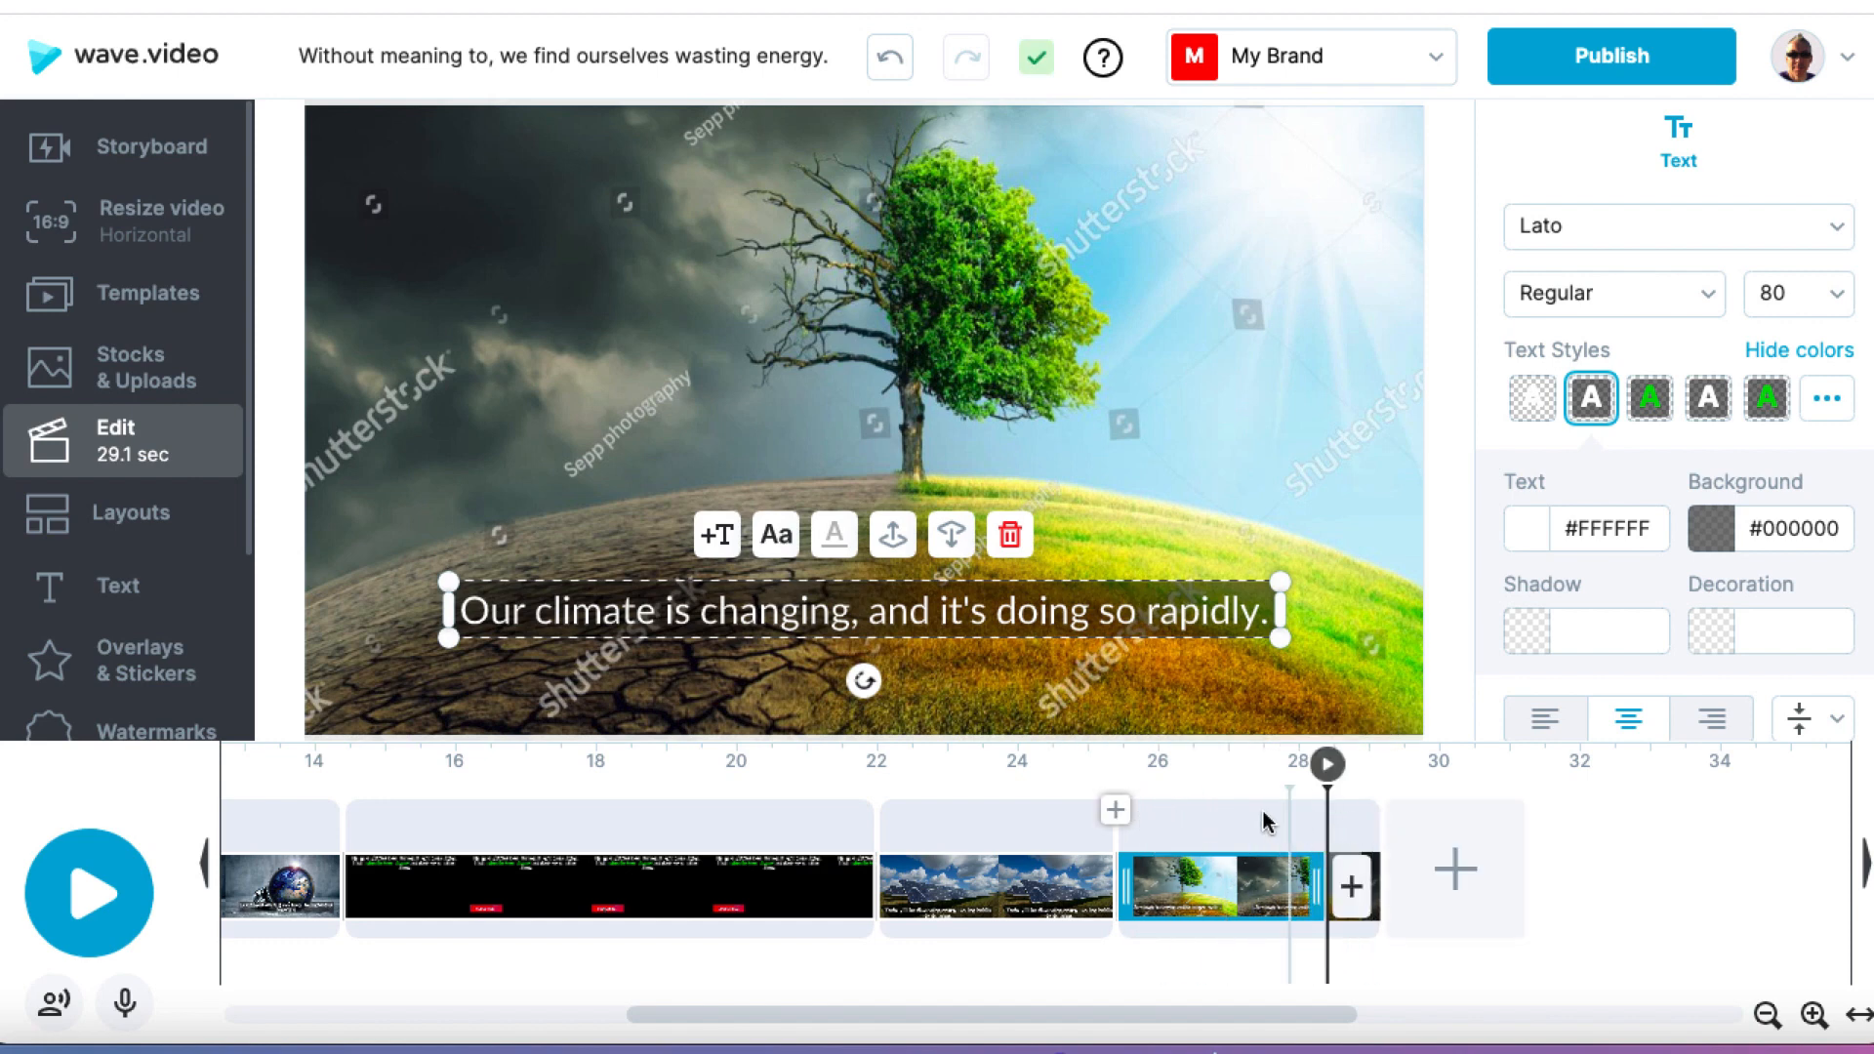
pyautogui.moveTo(1275, 879)
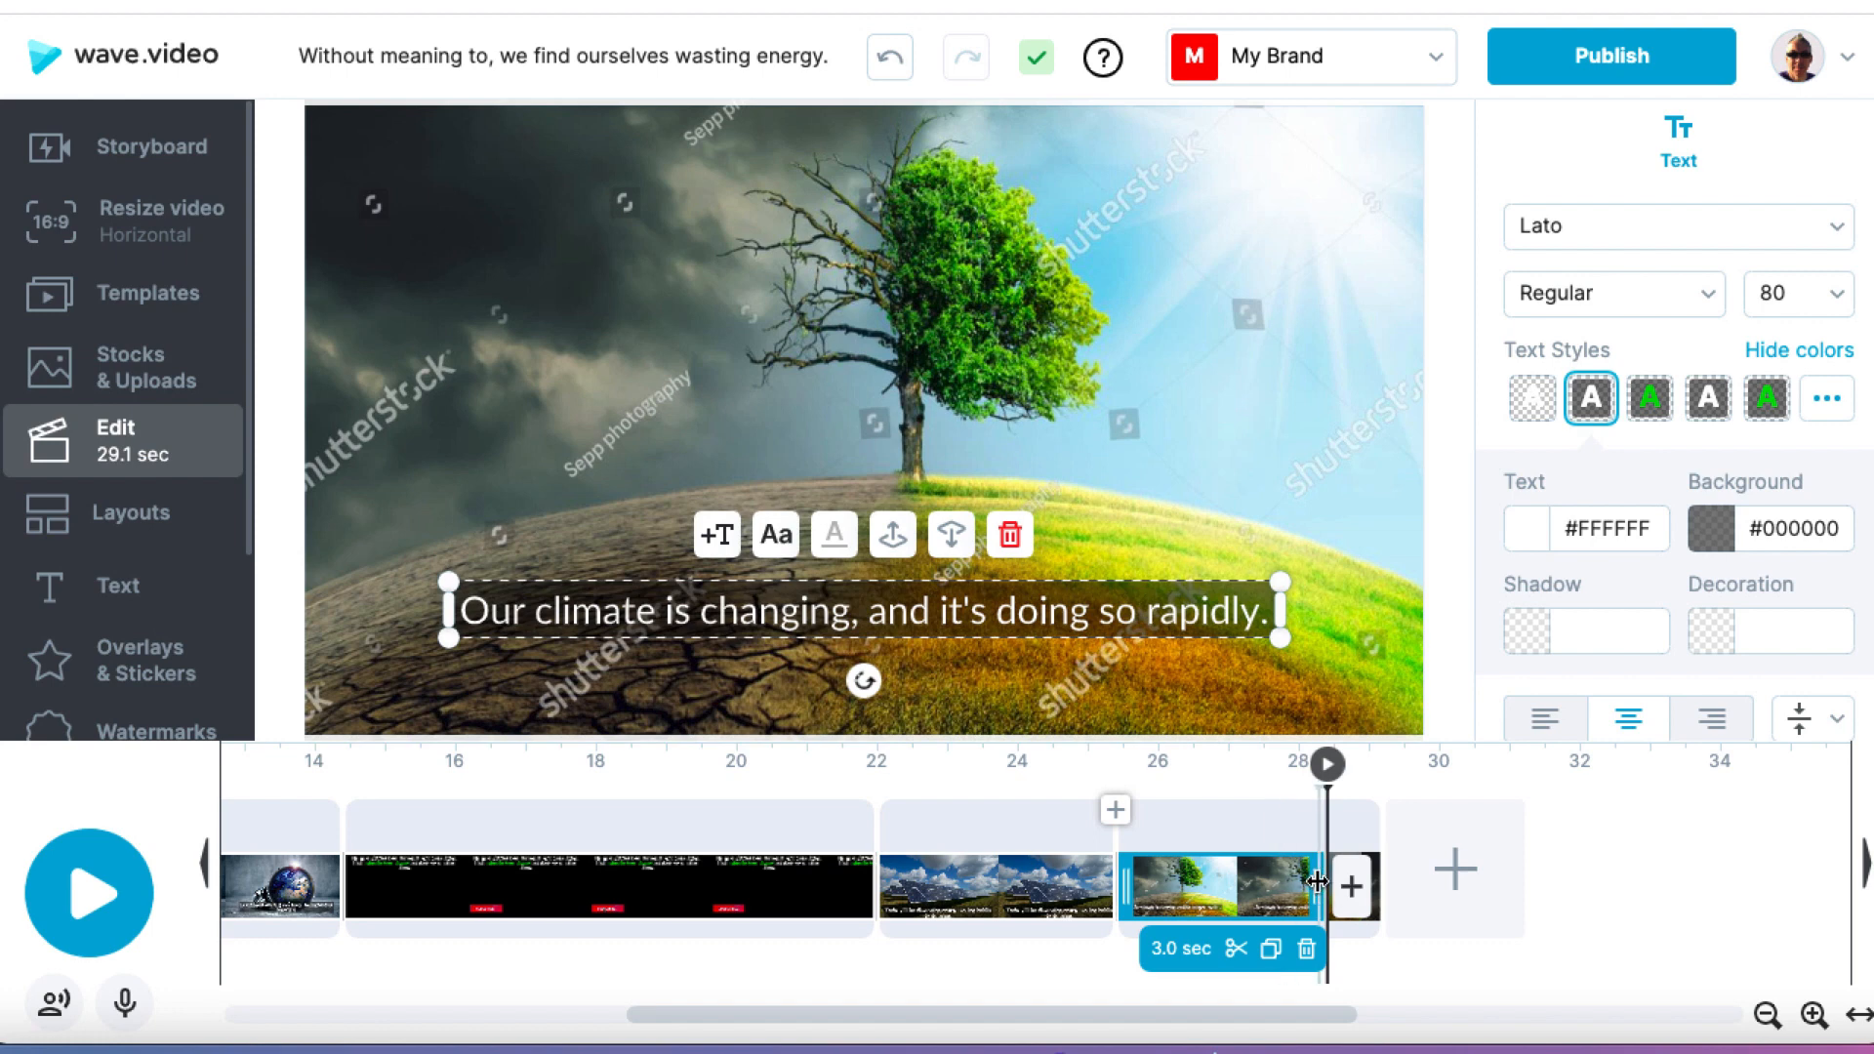
pyautogui.moveTo(1319, 883); pyautogui.dragTo(1281, 881)
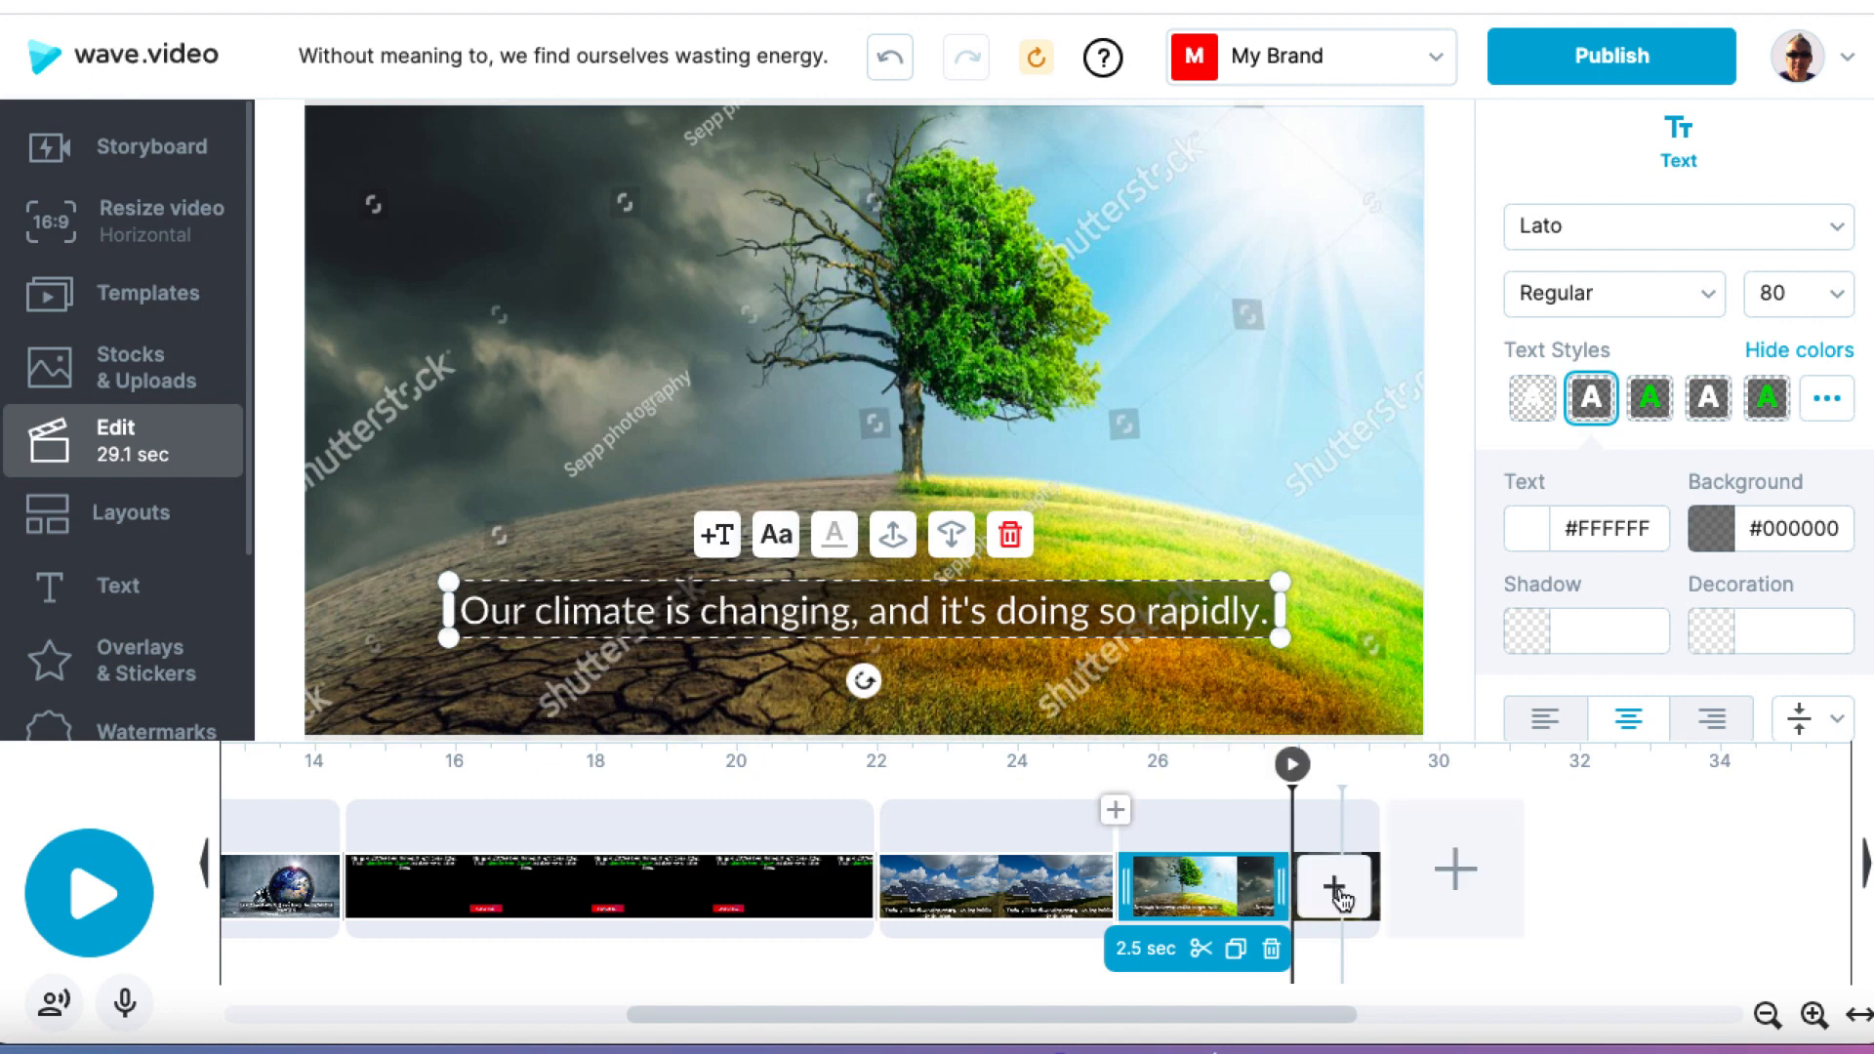
# Step: Add a second text clip in the gap after the climate caption and compare the two captions
pyautogui.click(1334, 891)
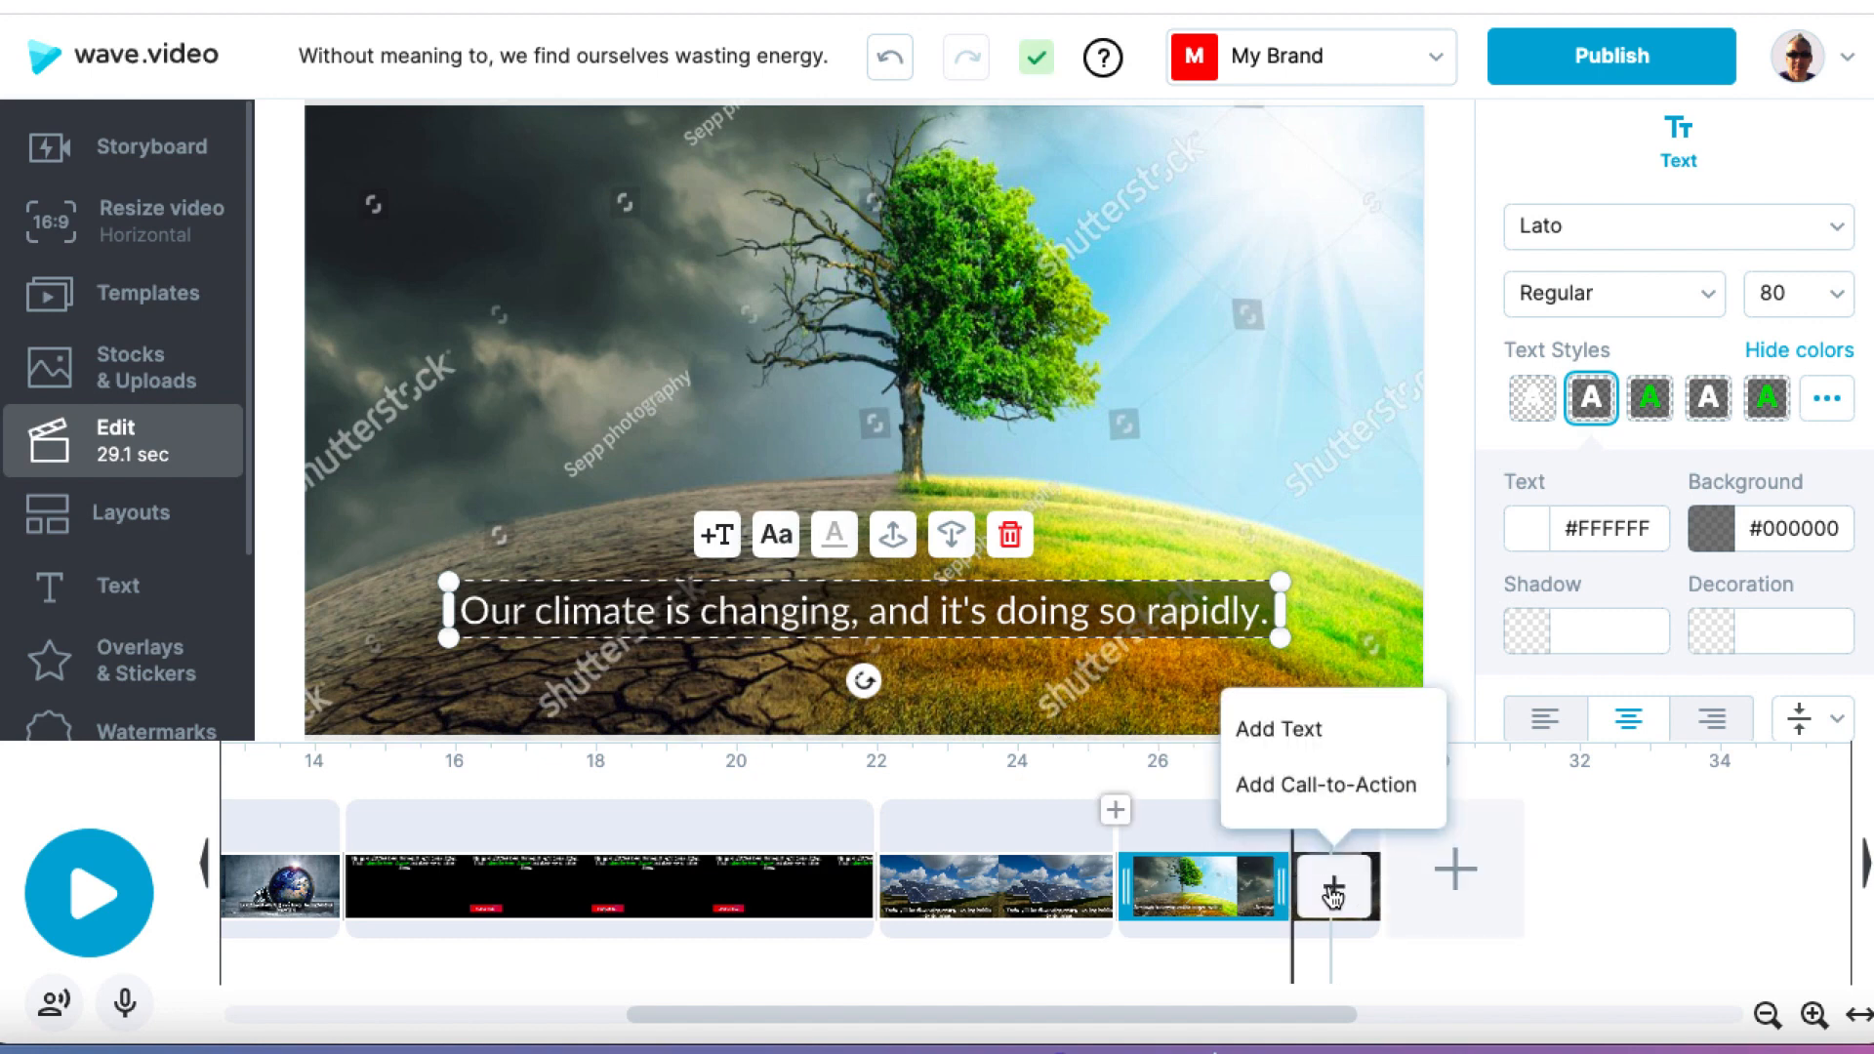
pyautogui.click(1322, 734)
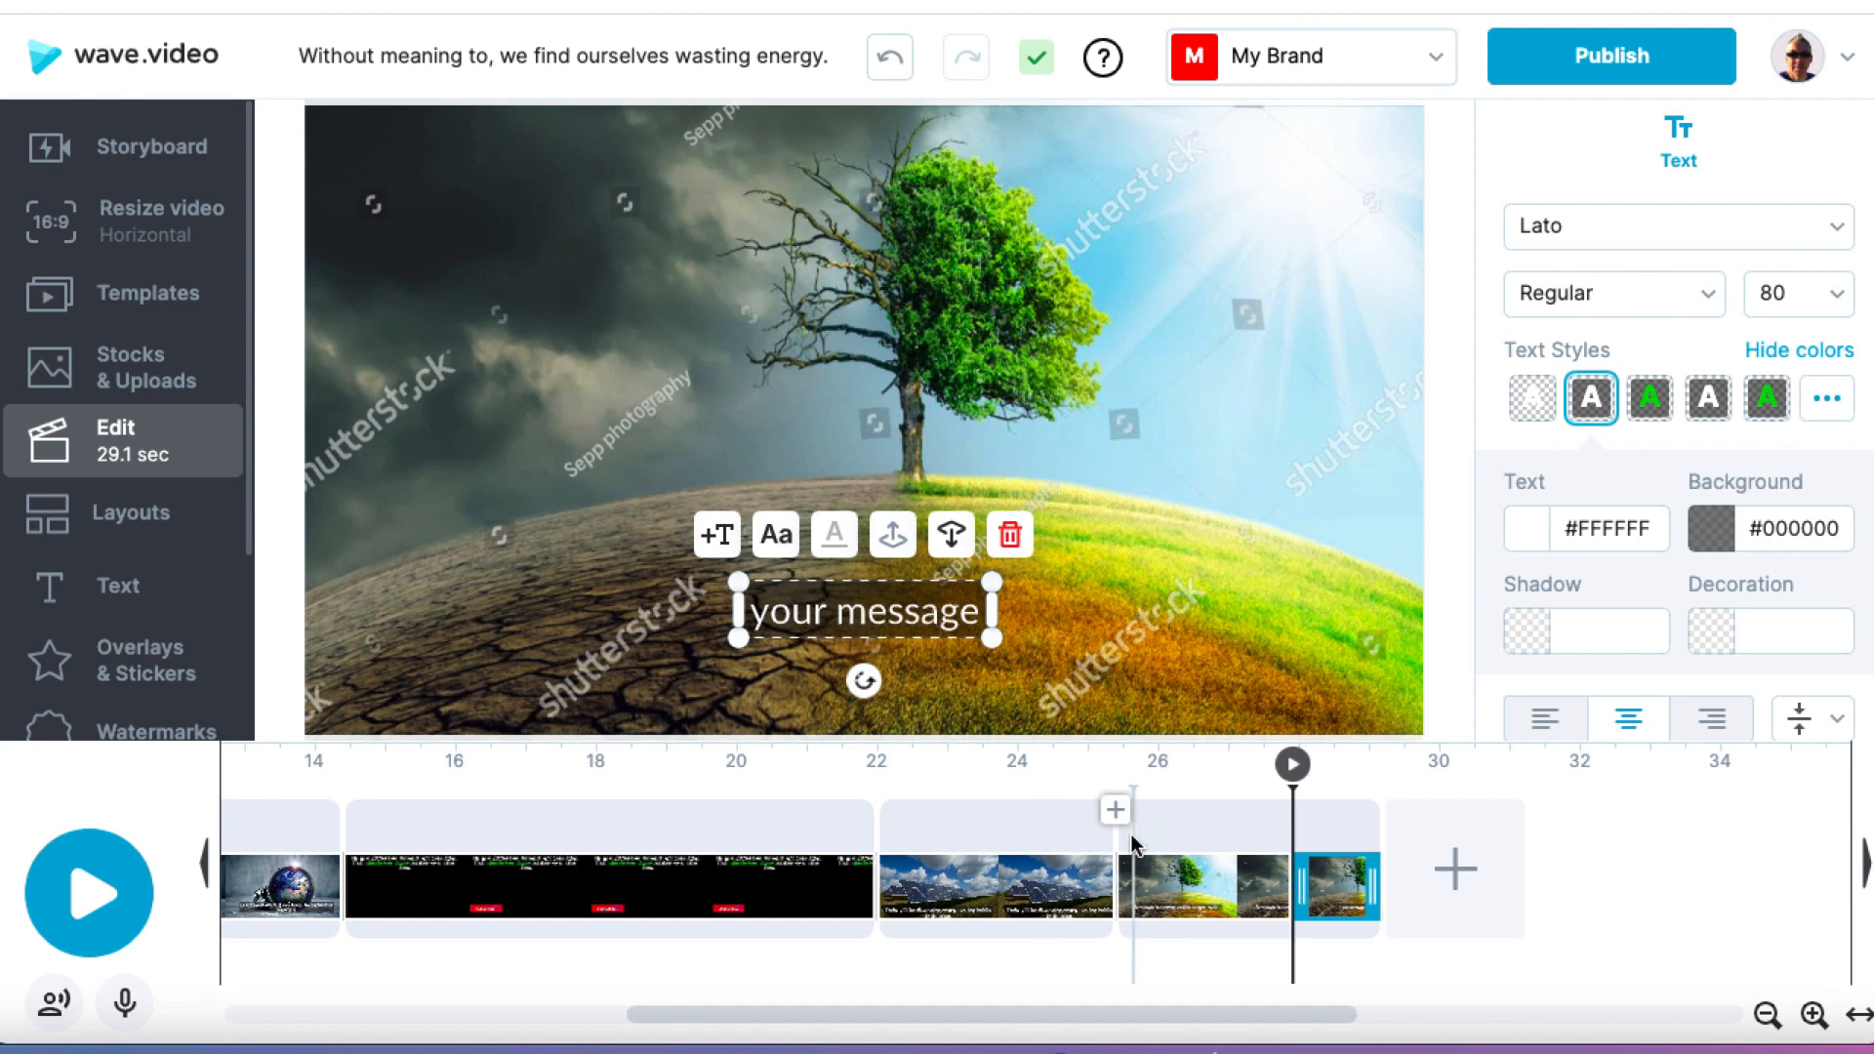
pyautogui.click(1200, 895)
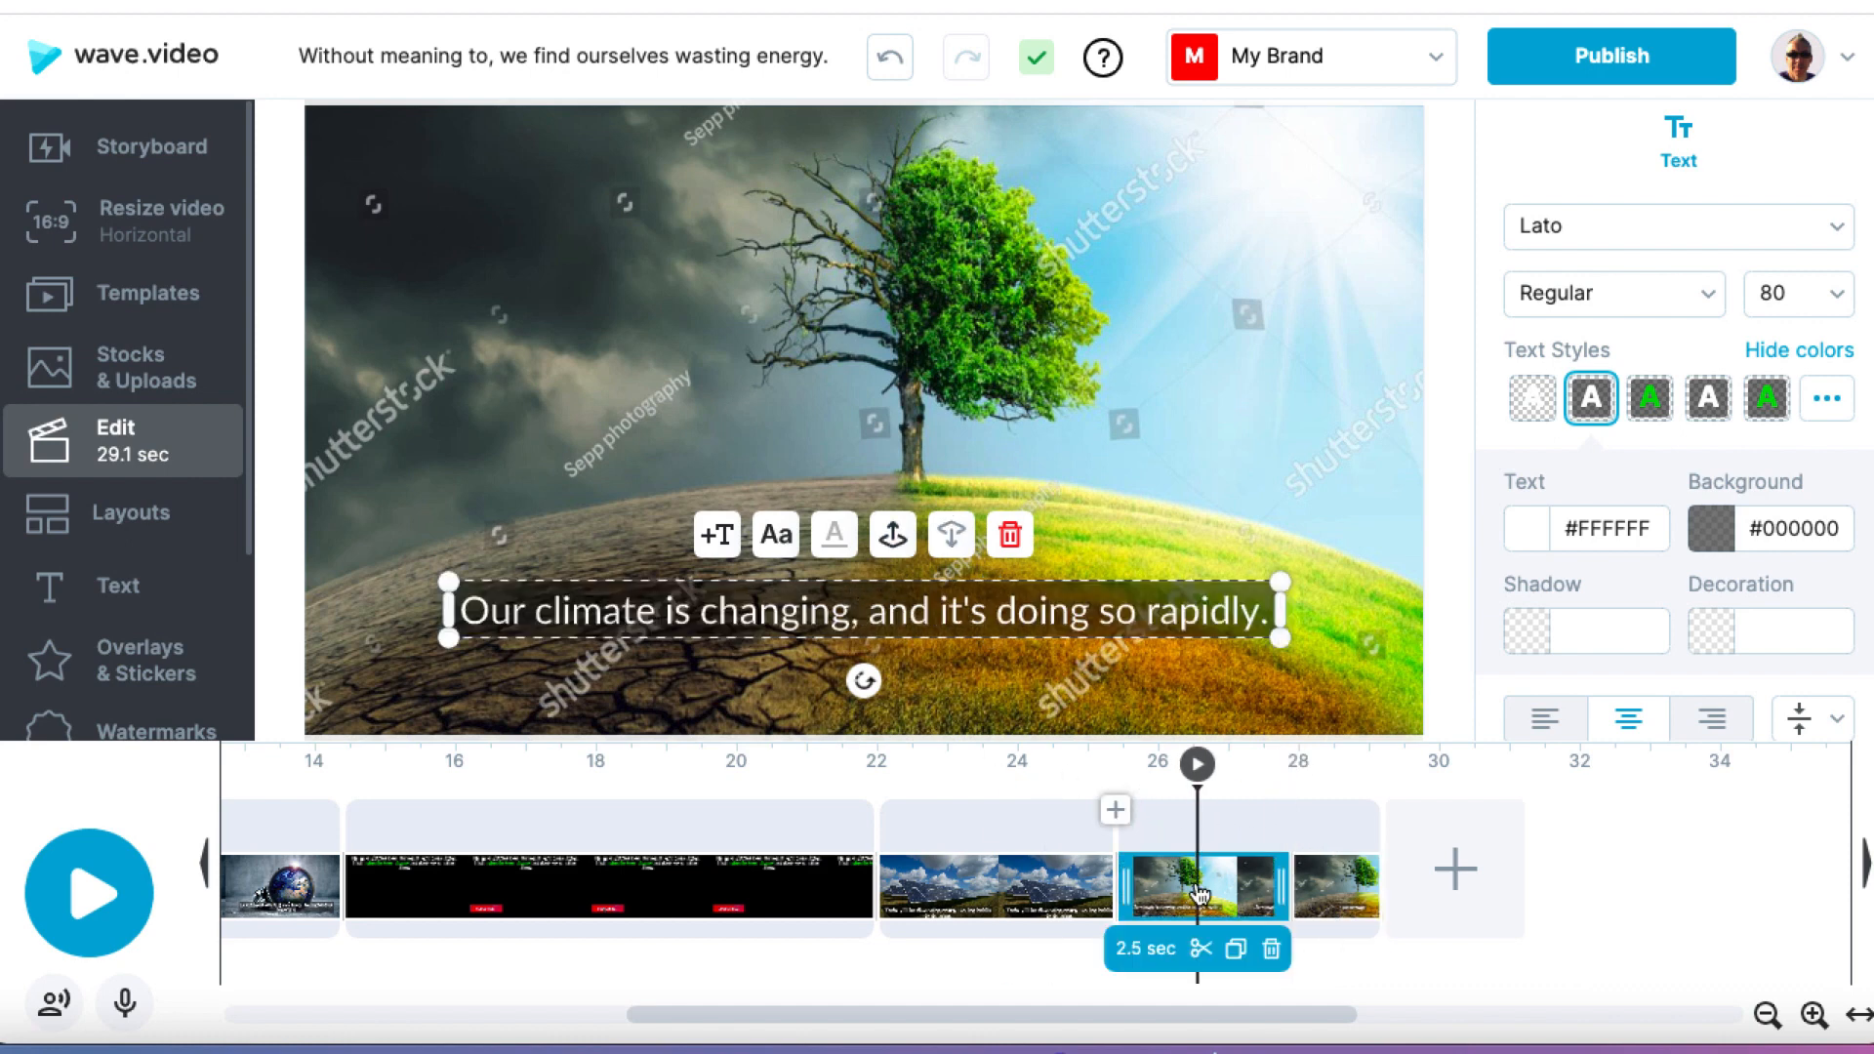
pyautogui.click(1342, 896)
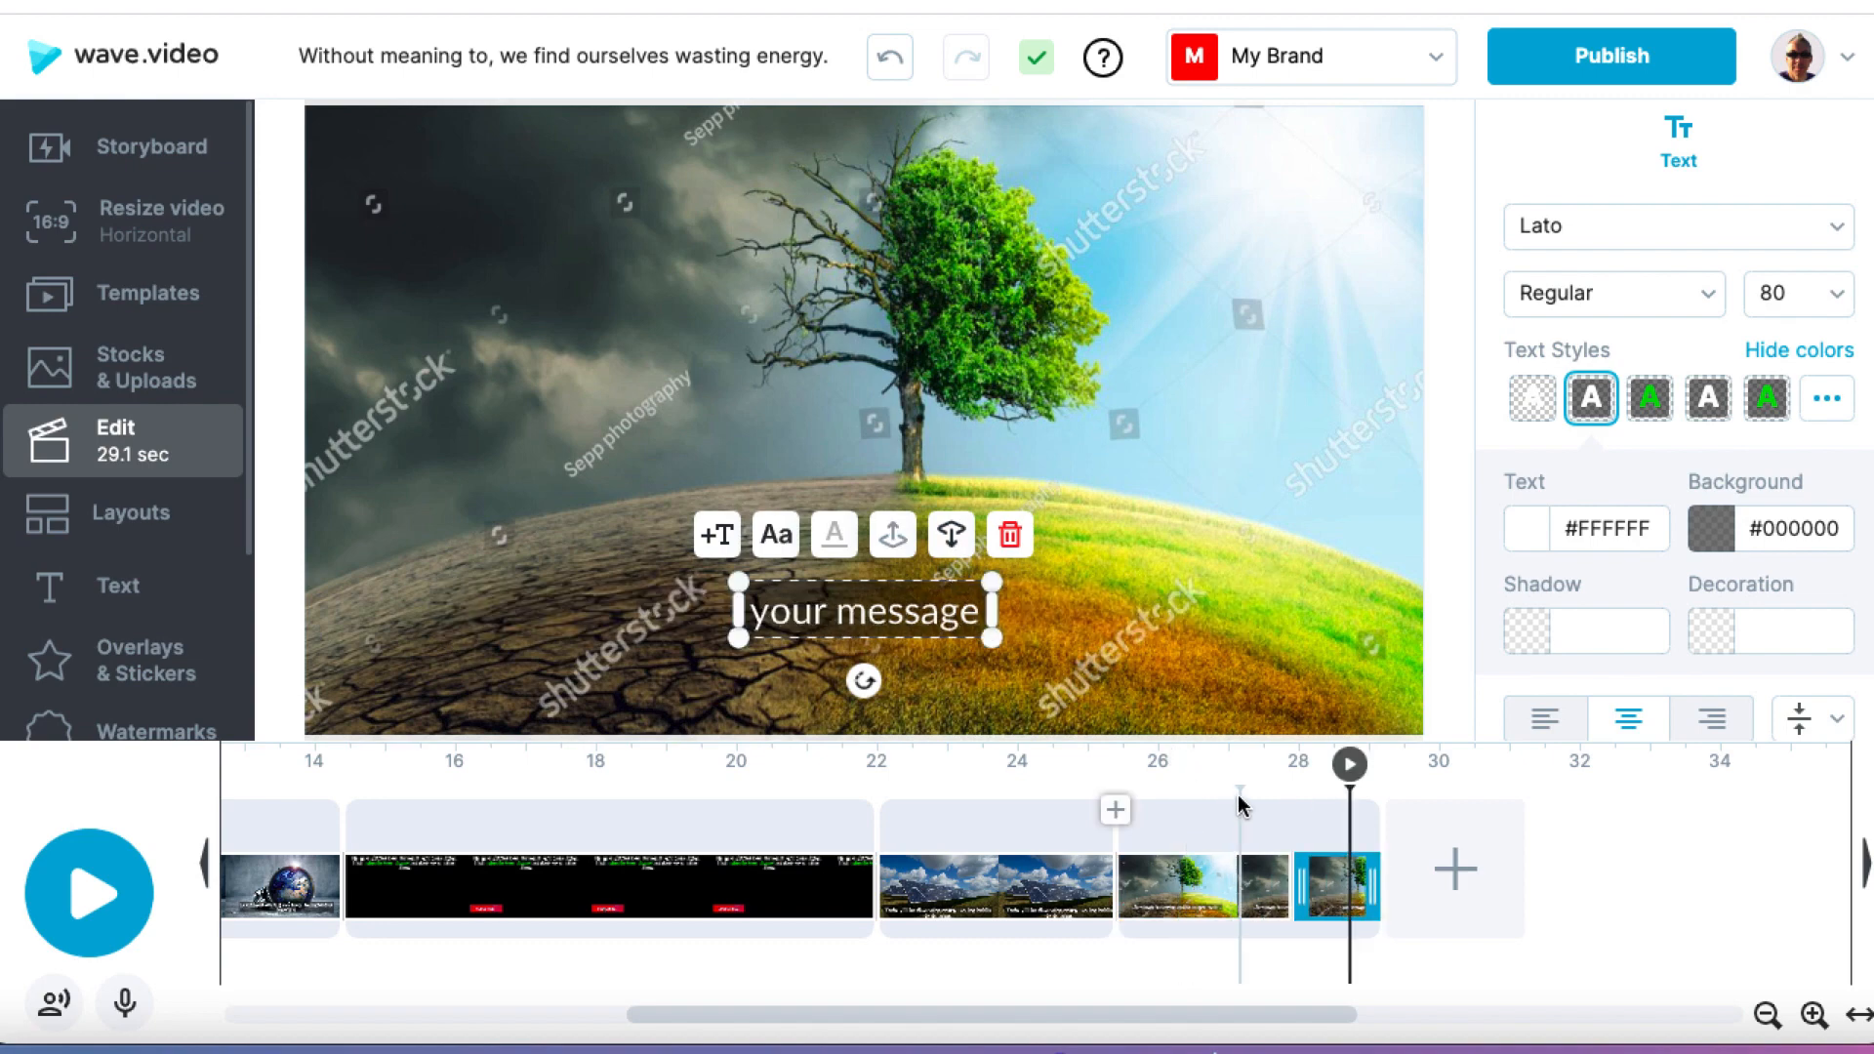
# Step: Delete the last scene about the changing climate and open the storyboard with the script text
pyautogui.click(1270, 829)
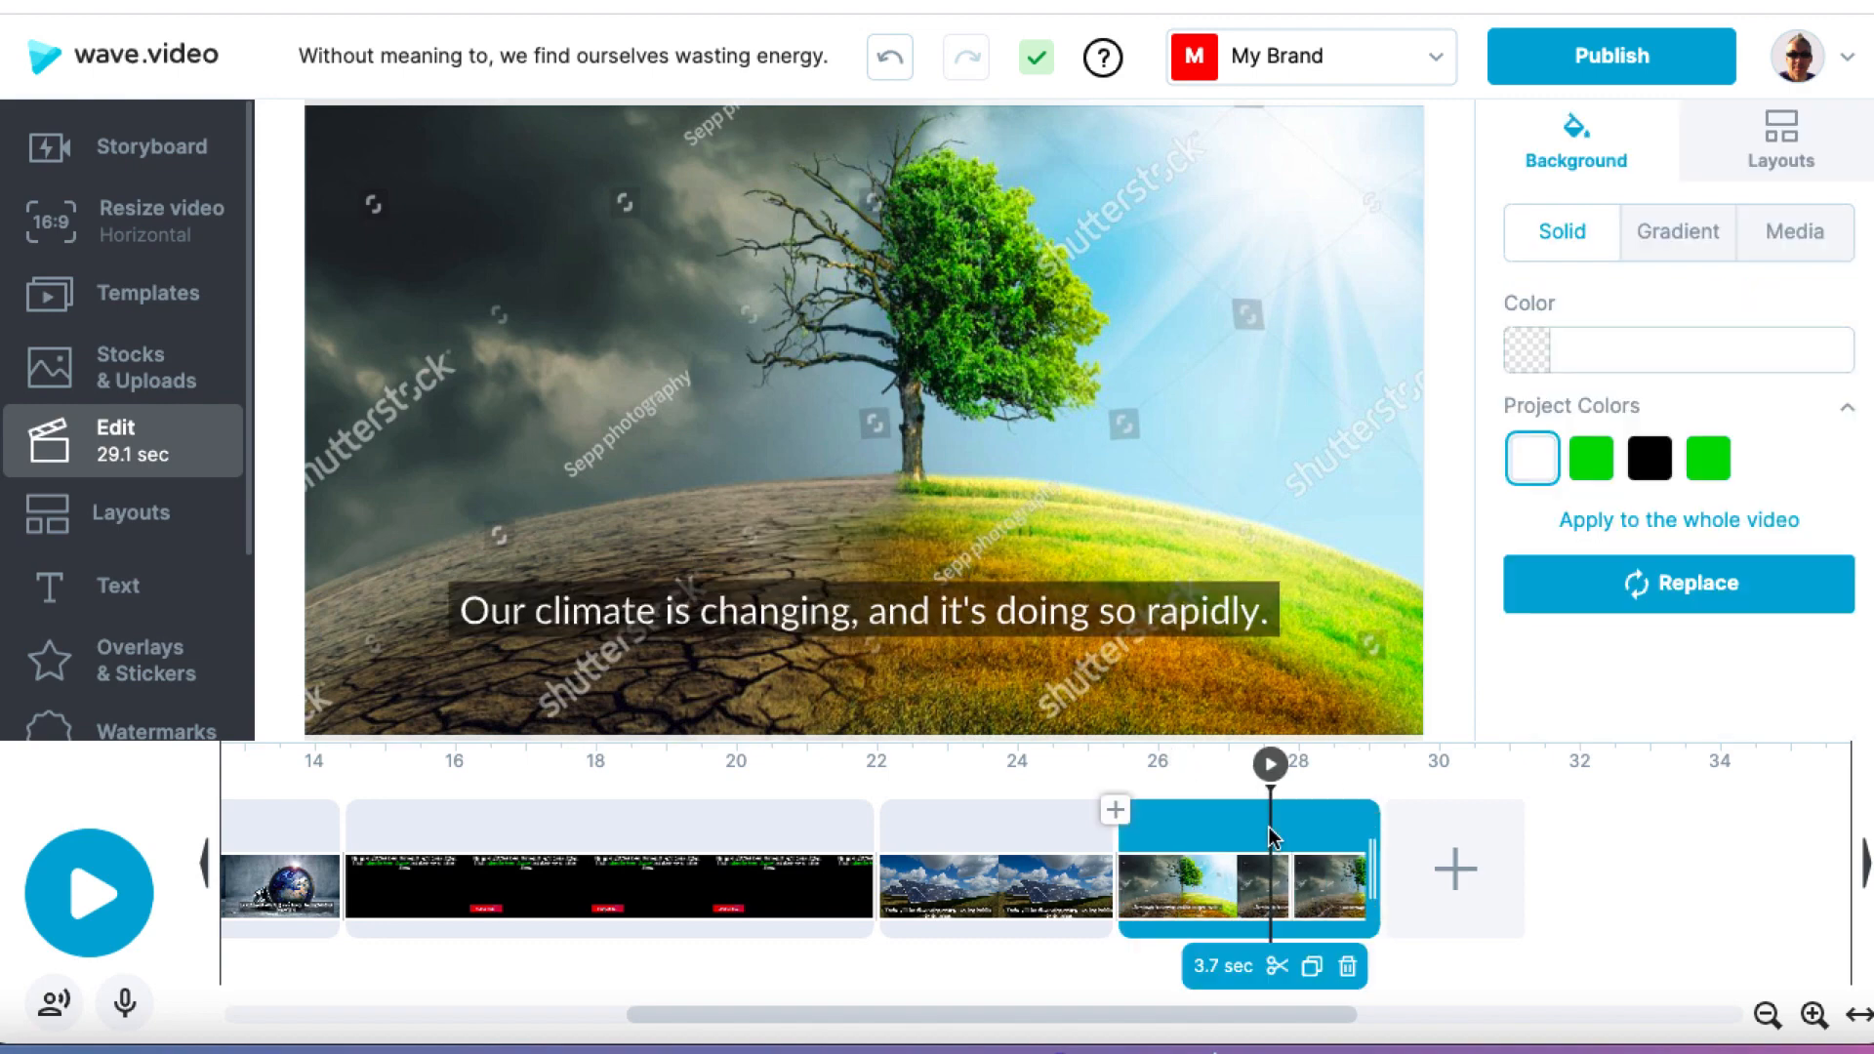
pyautogui.click(1348, 967)
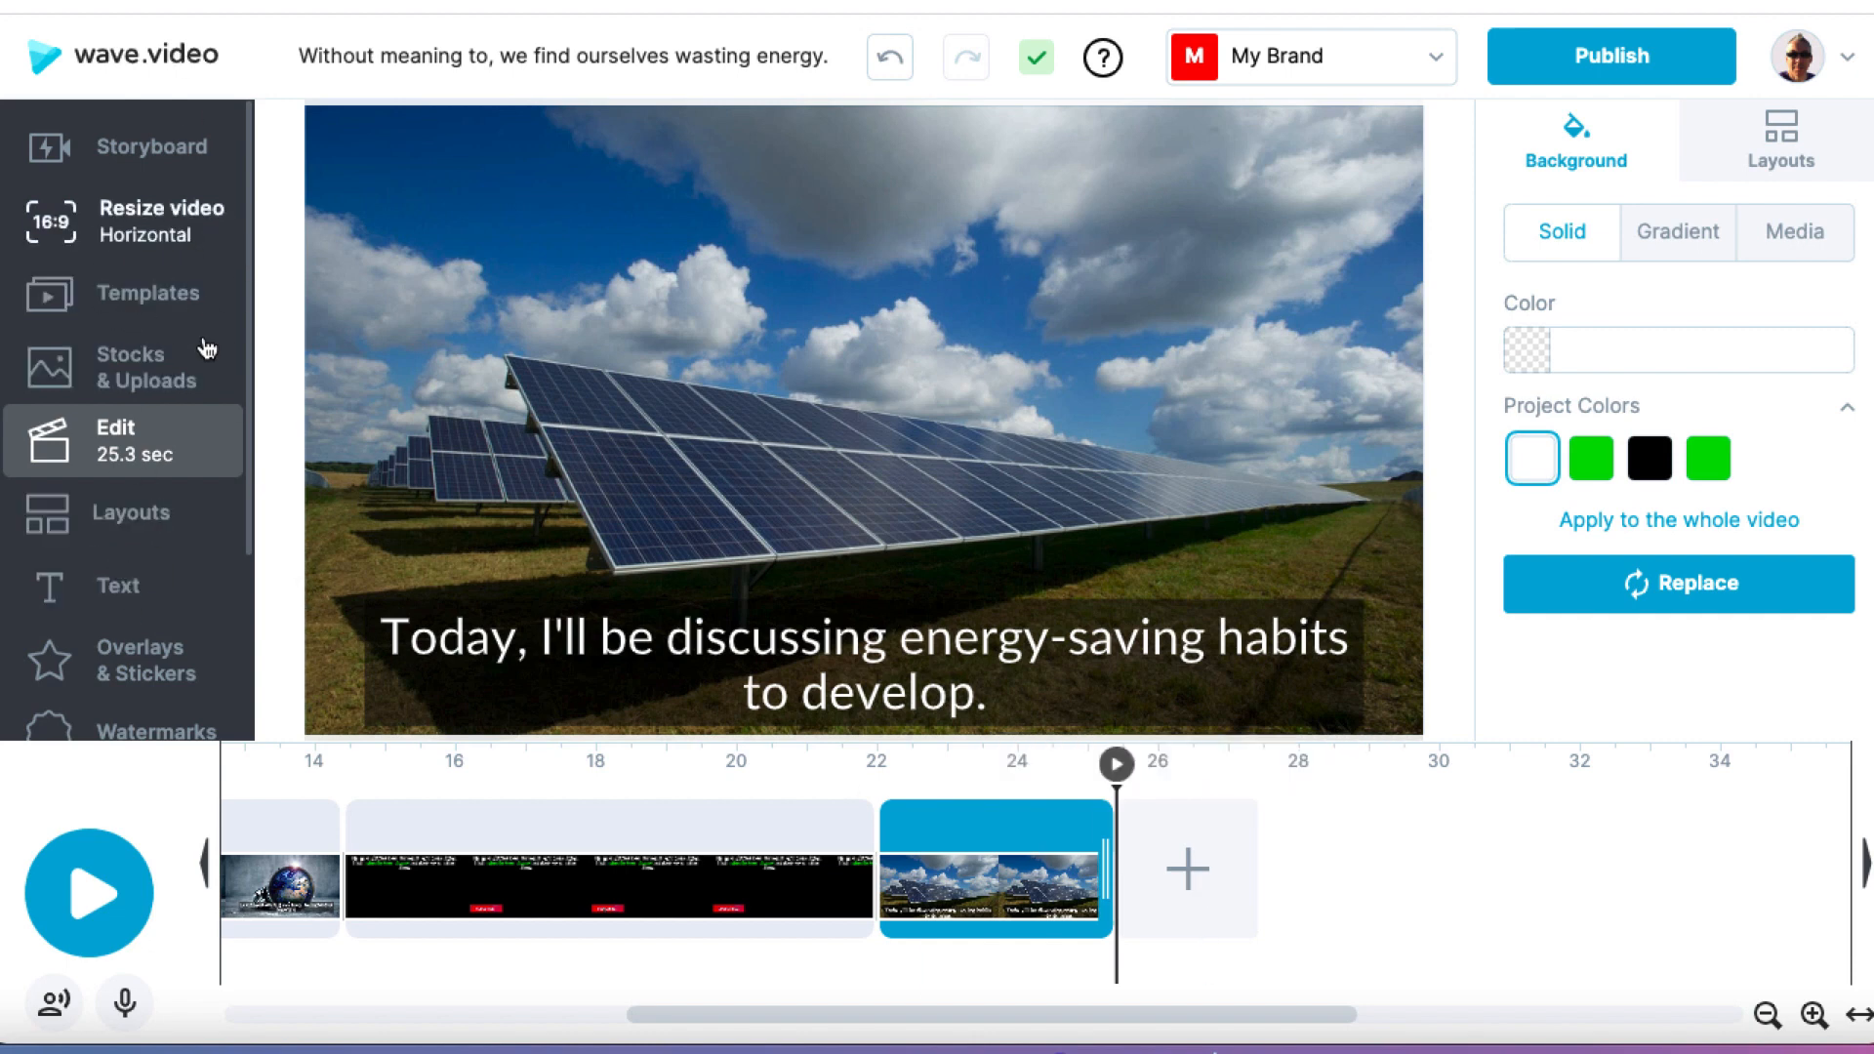
pyautogui.click(147, 147)
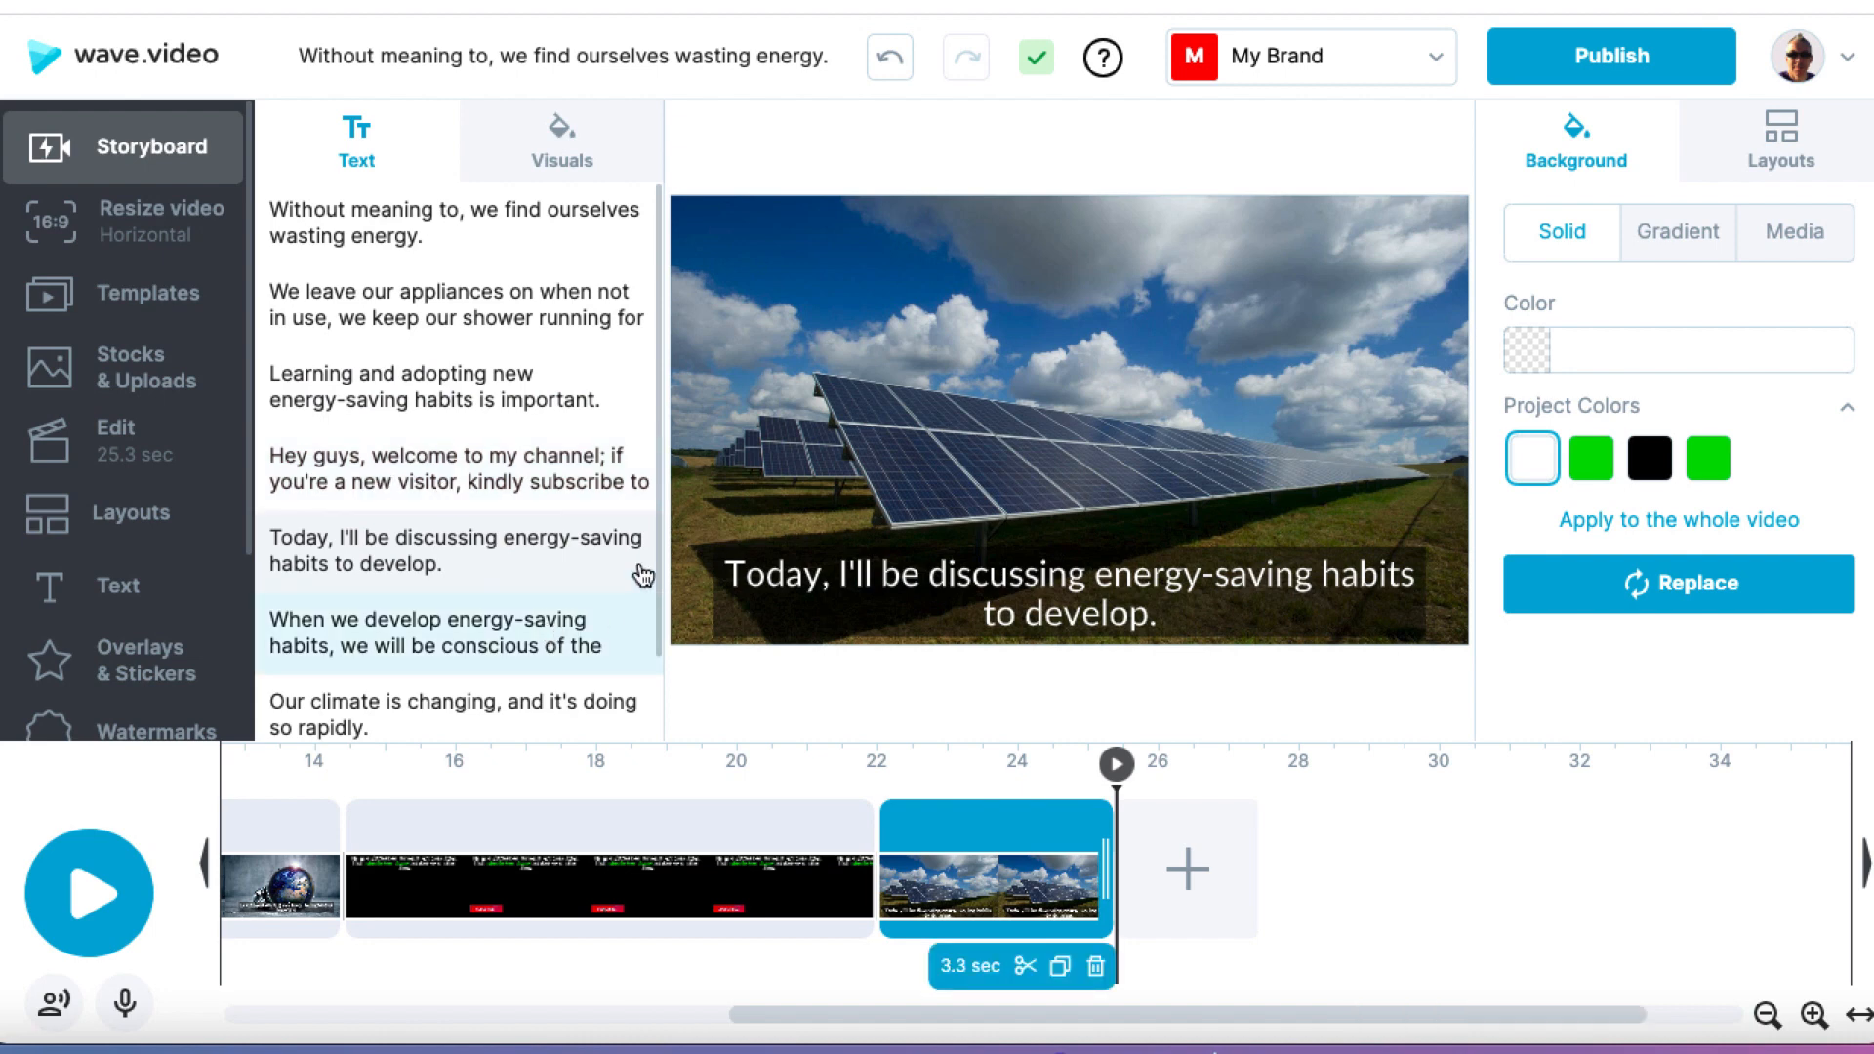
# Step: Upload the audio file 10-energy-saving-FINAL.mp3 from the Desktop to the audio uploads
pyautogui.click(127, 1003)
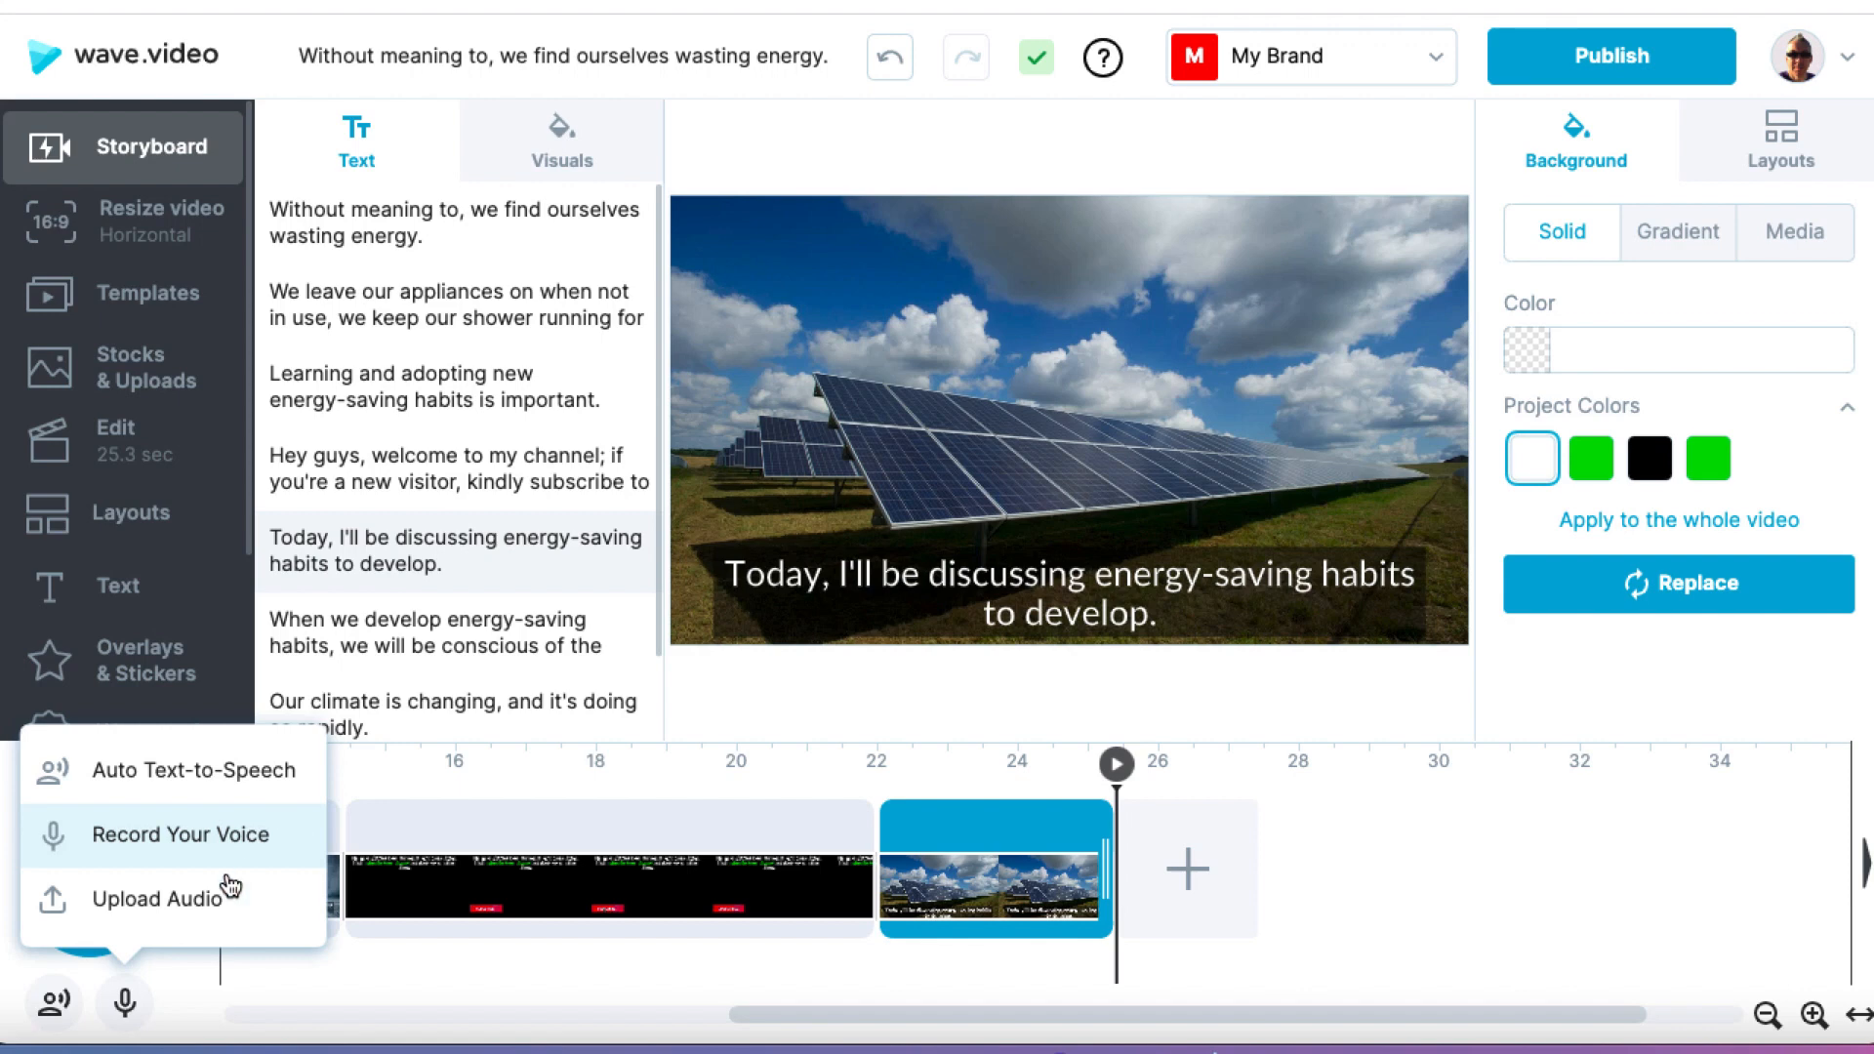
pyautogui.click(200, 918)
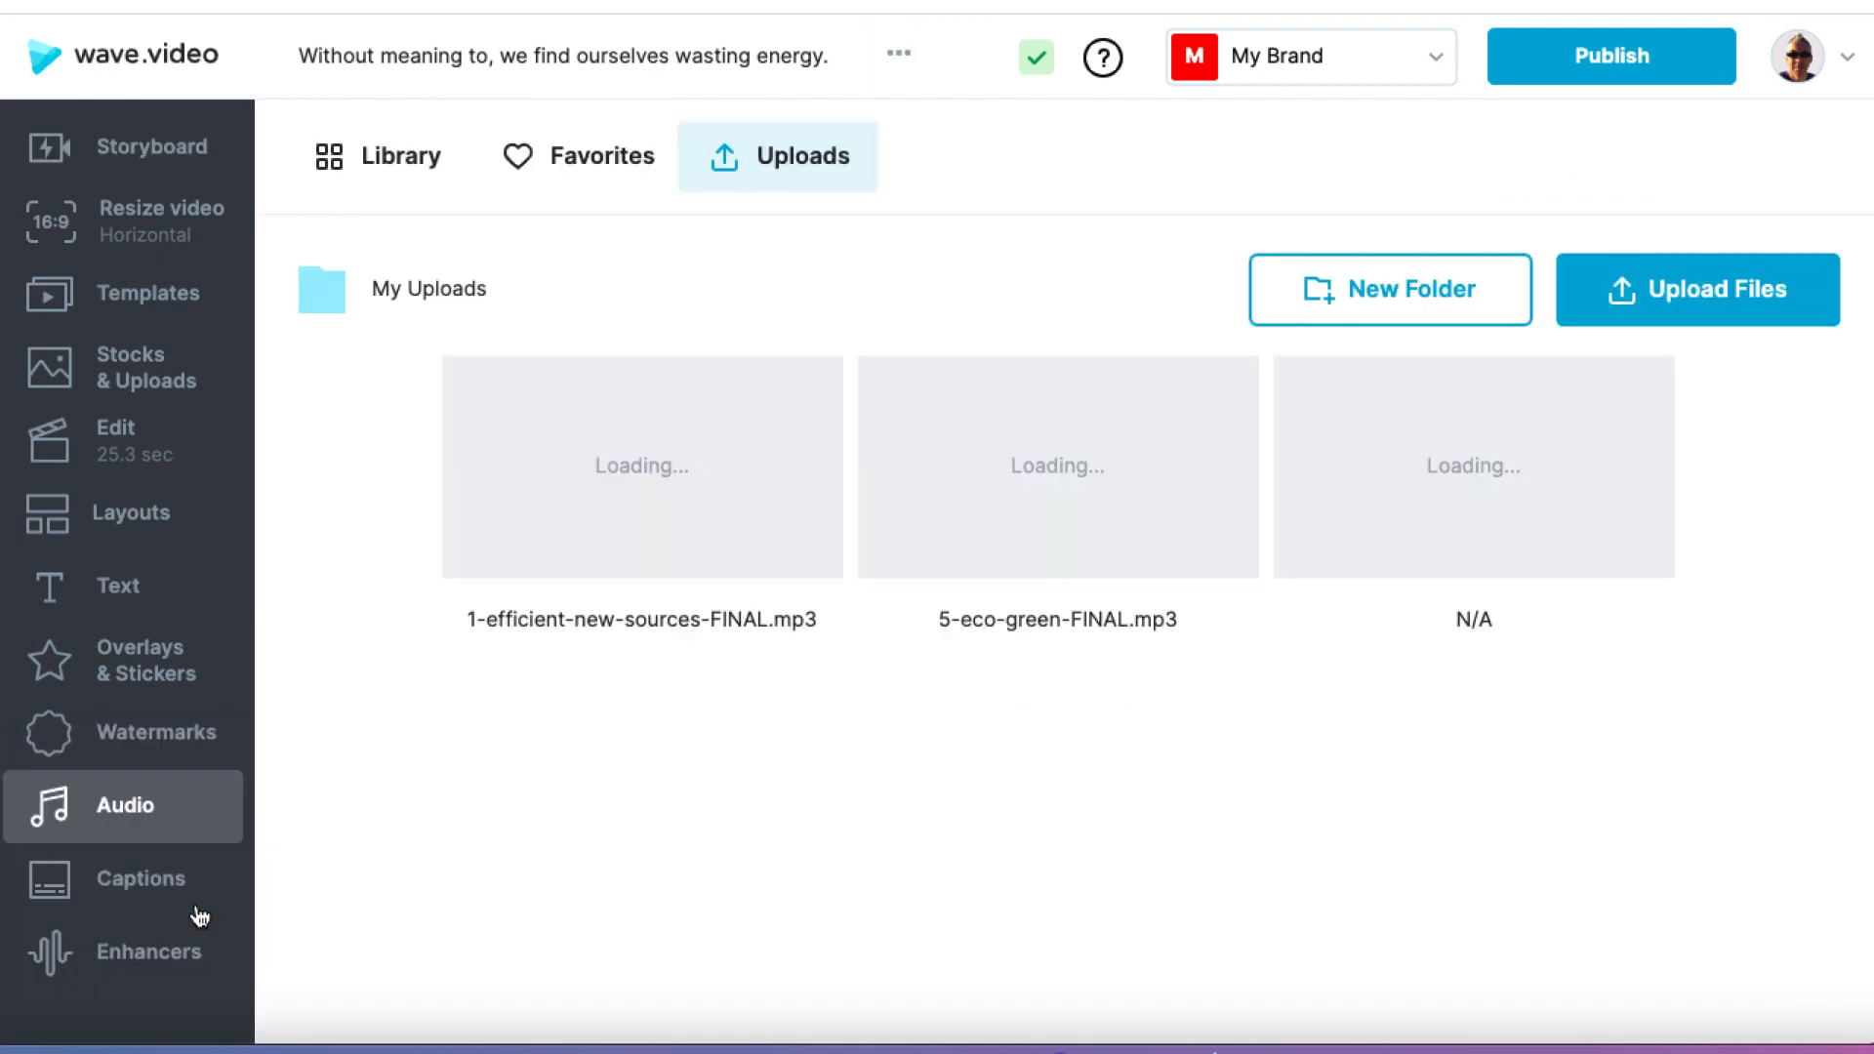
pyautogui.click(1646, 307)
pyautogui.click(639, 444)
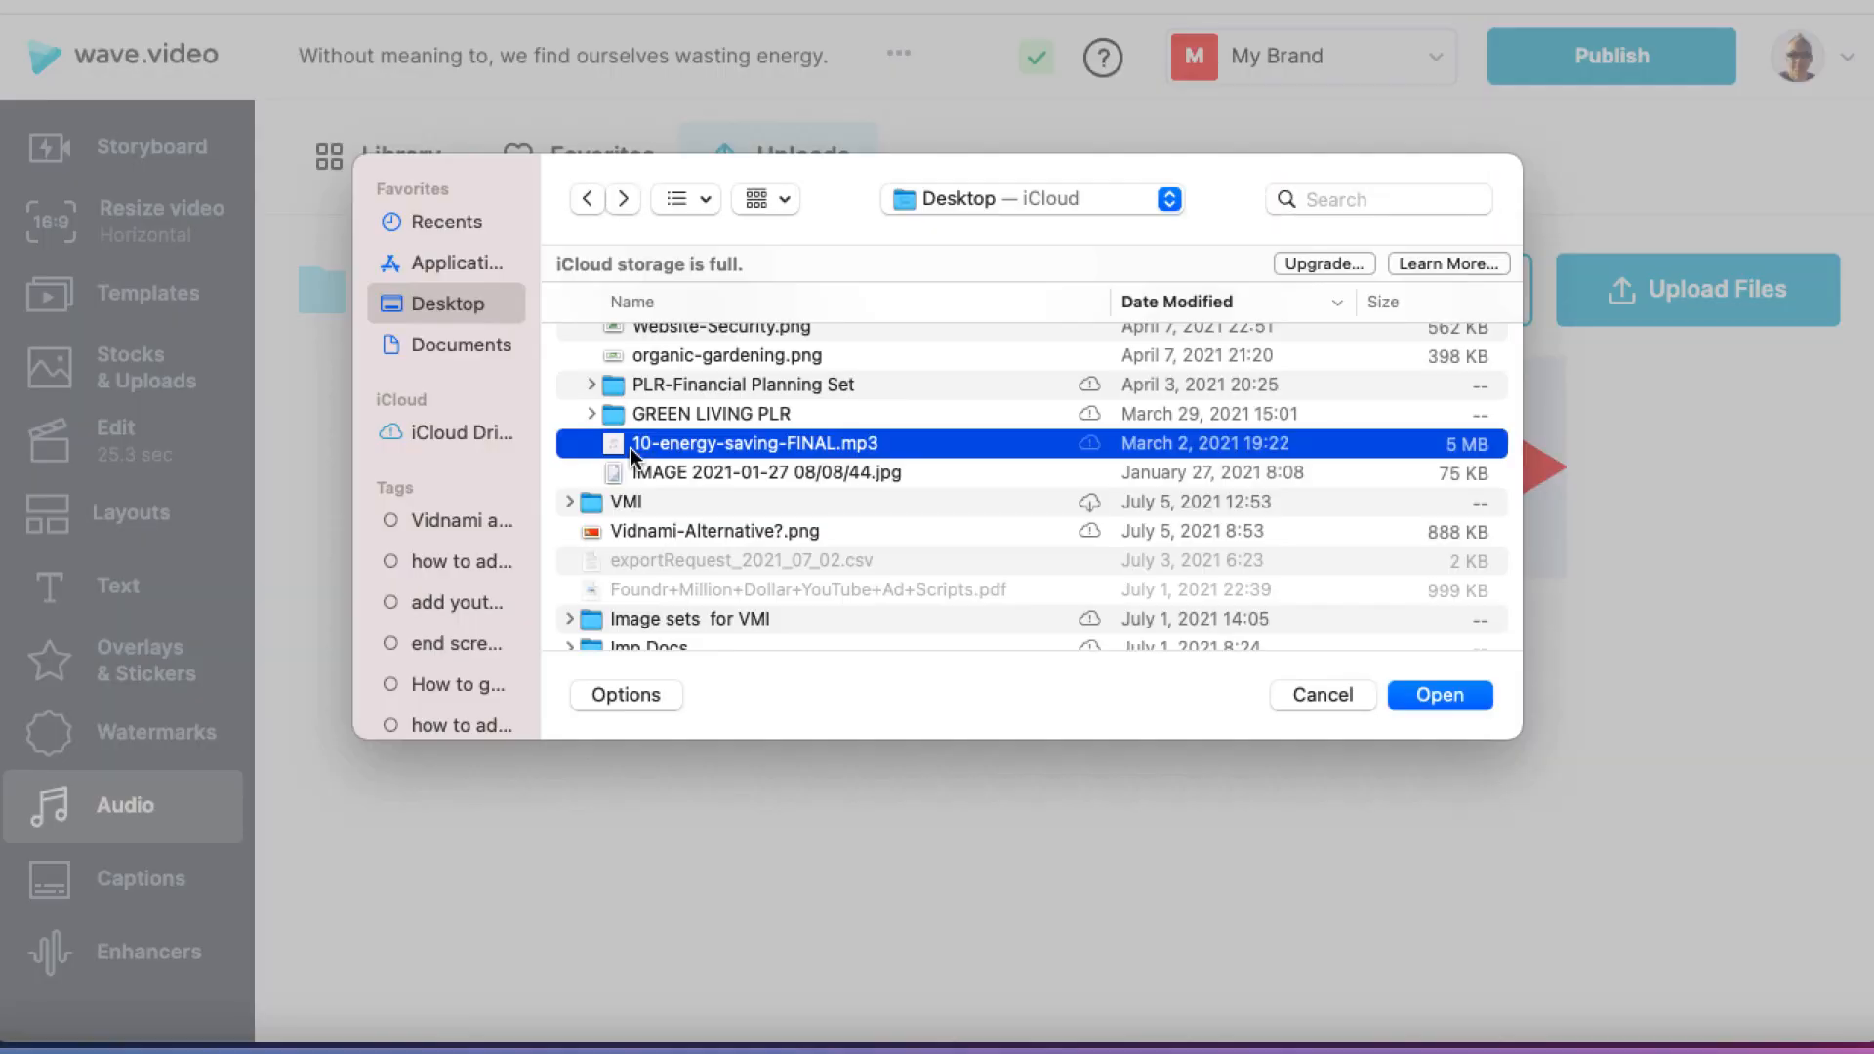
pyautogui.click(1439, 694)
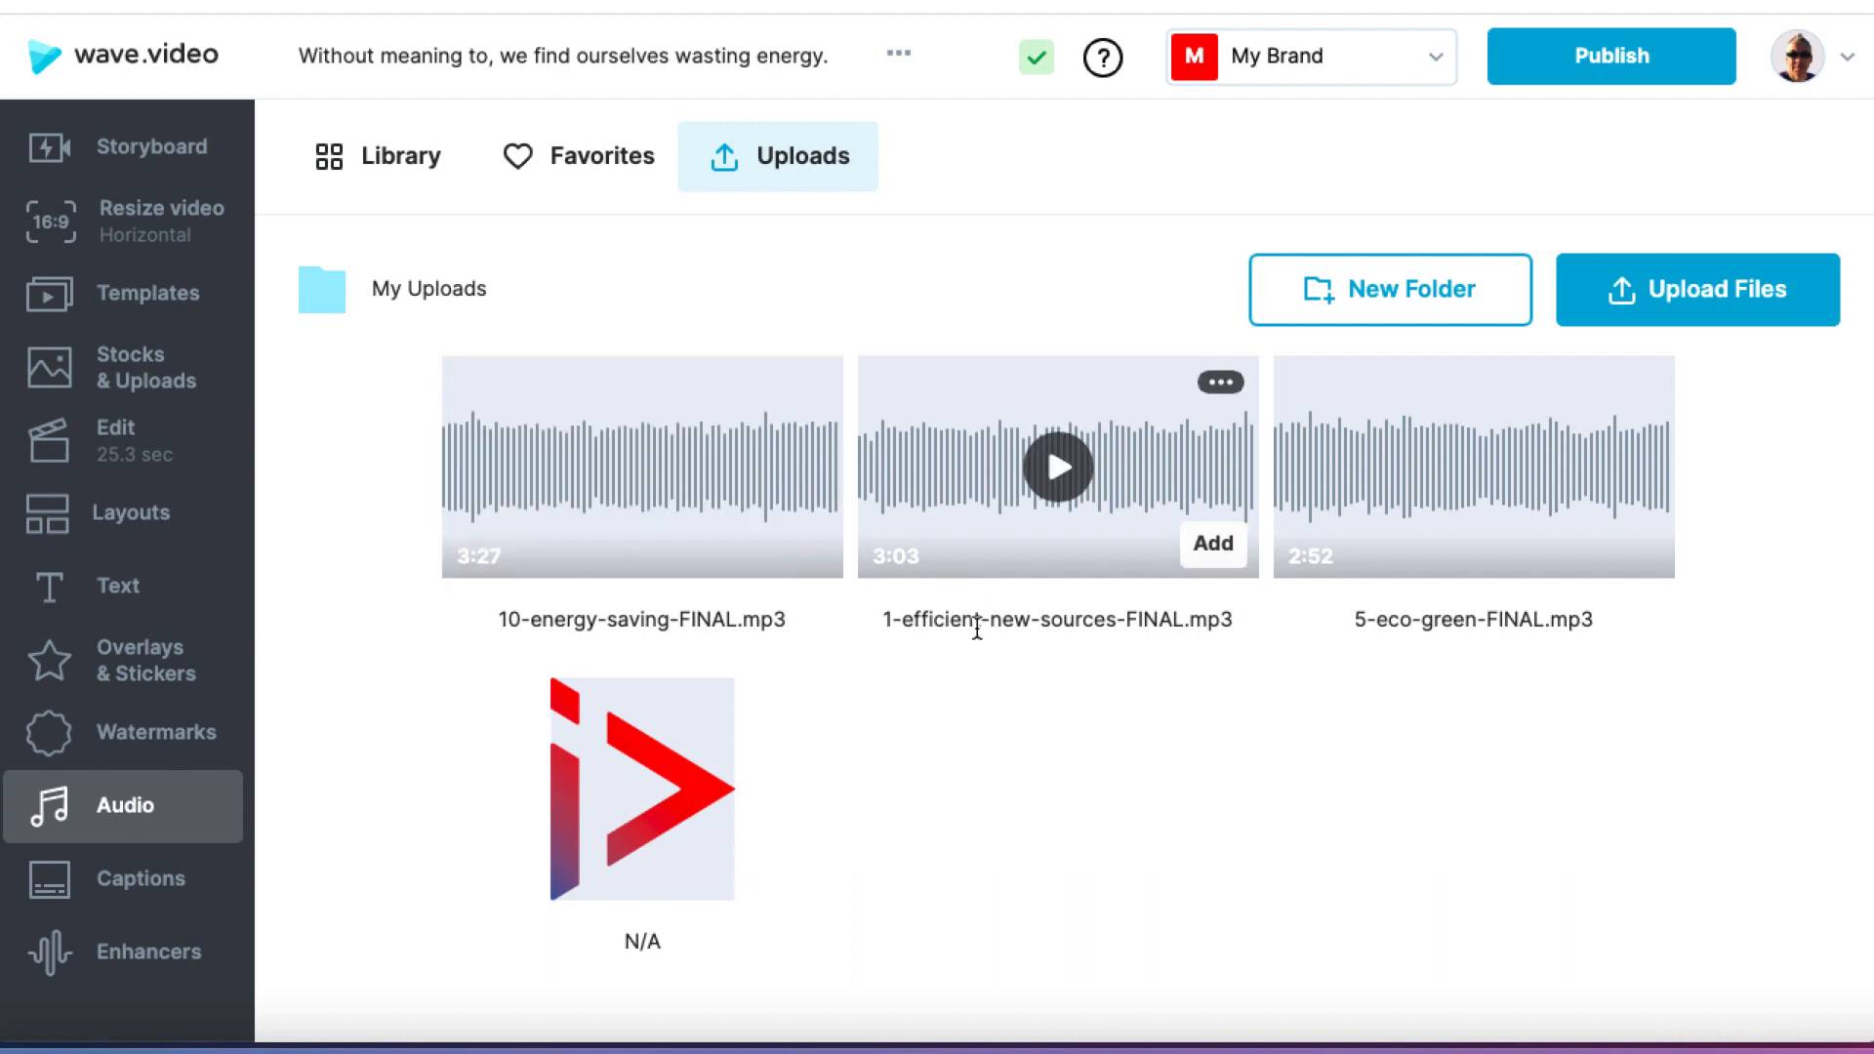
# Step: Add 10-energy-saving-FINAL.mp3 to the project and move the audio clip to the start of the timeline
pyautogui.moveTo(797, 547)
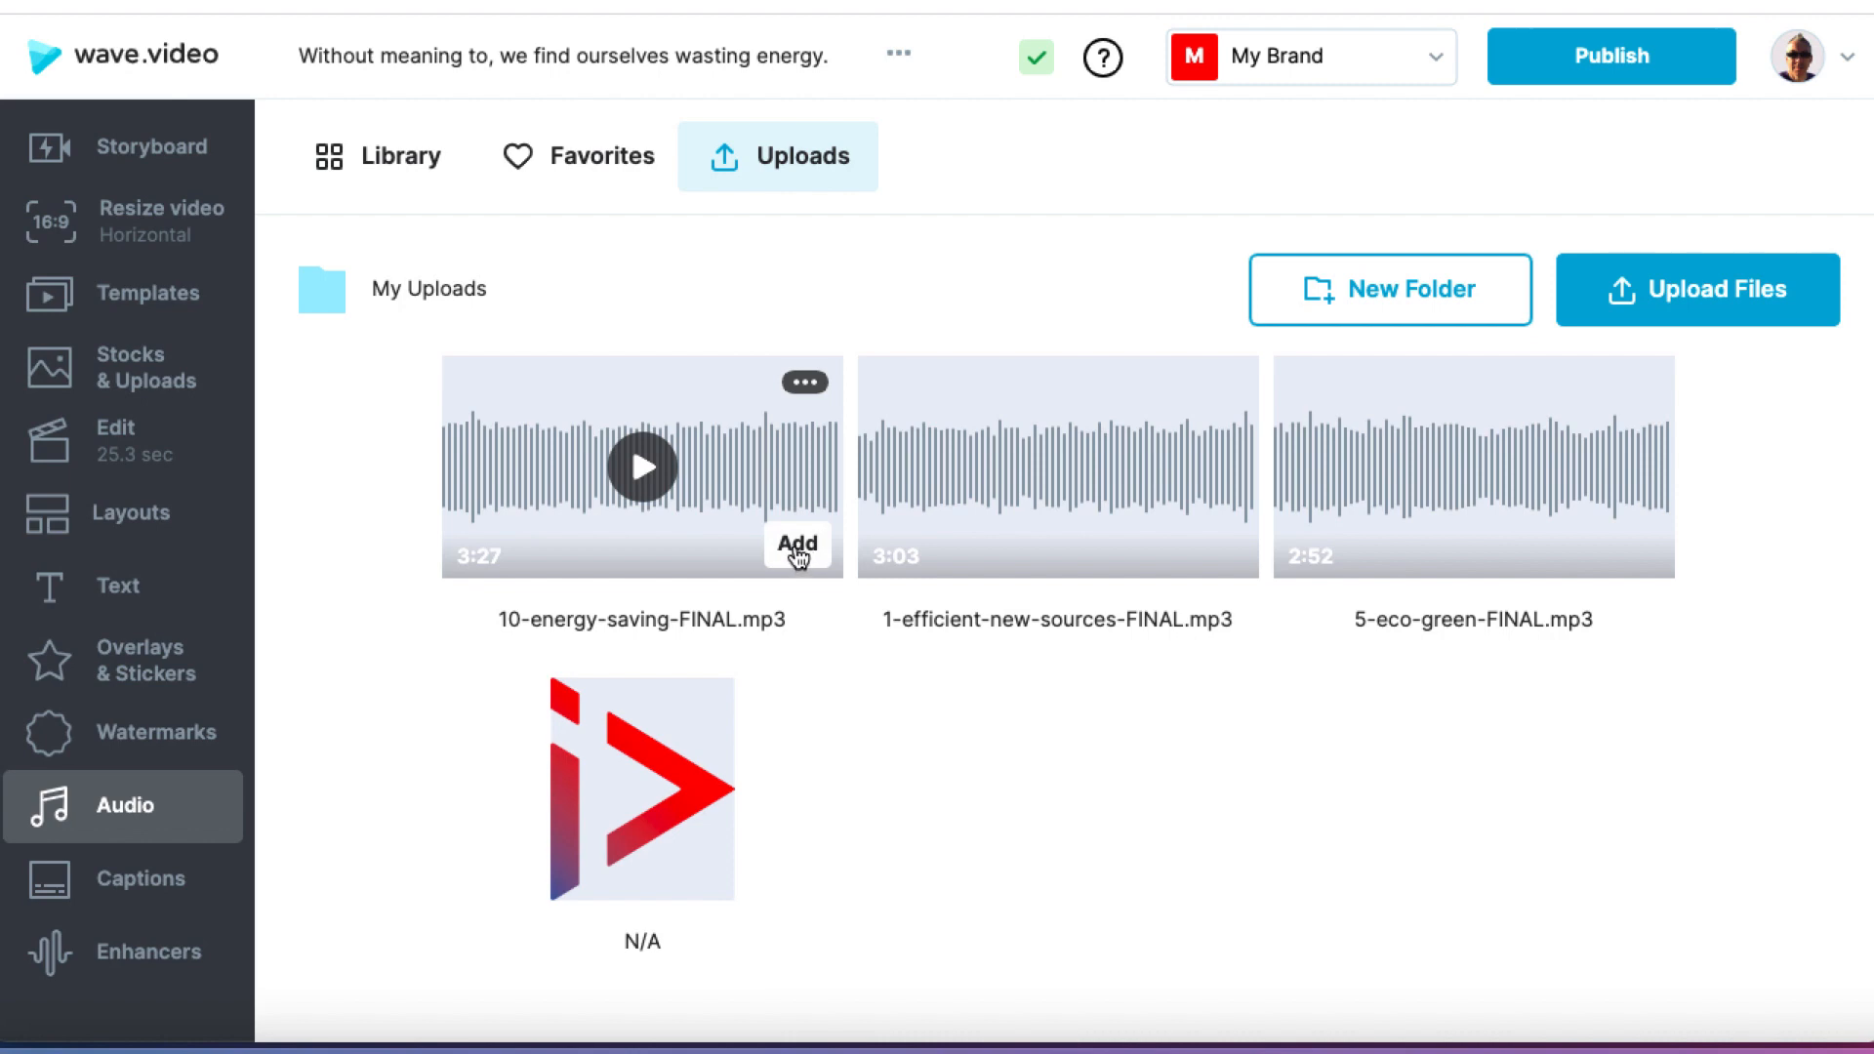
pyautogui.click(798, 549)
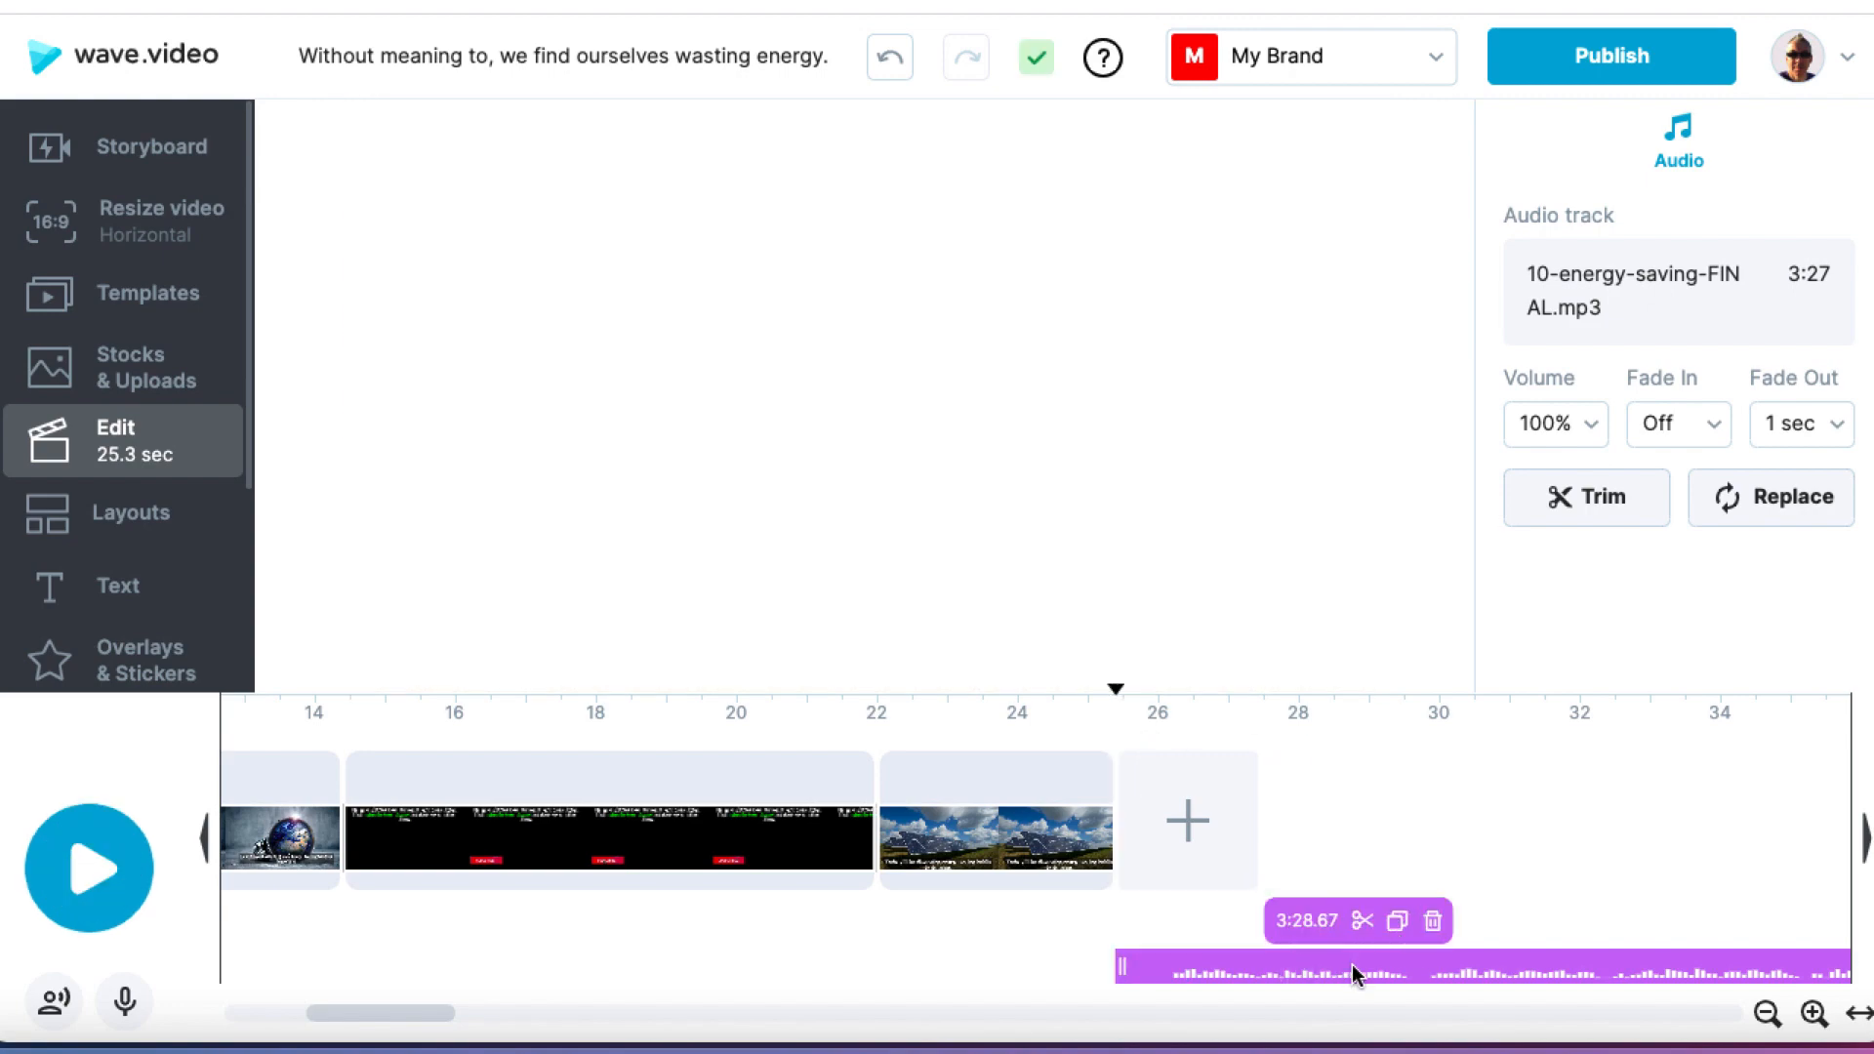
pyautogui.moveTo(1355, 974); pyautogui.dragTo(139, 970)
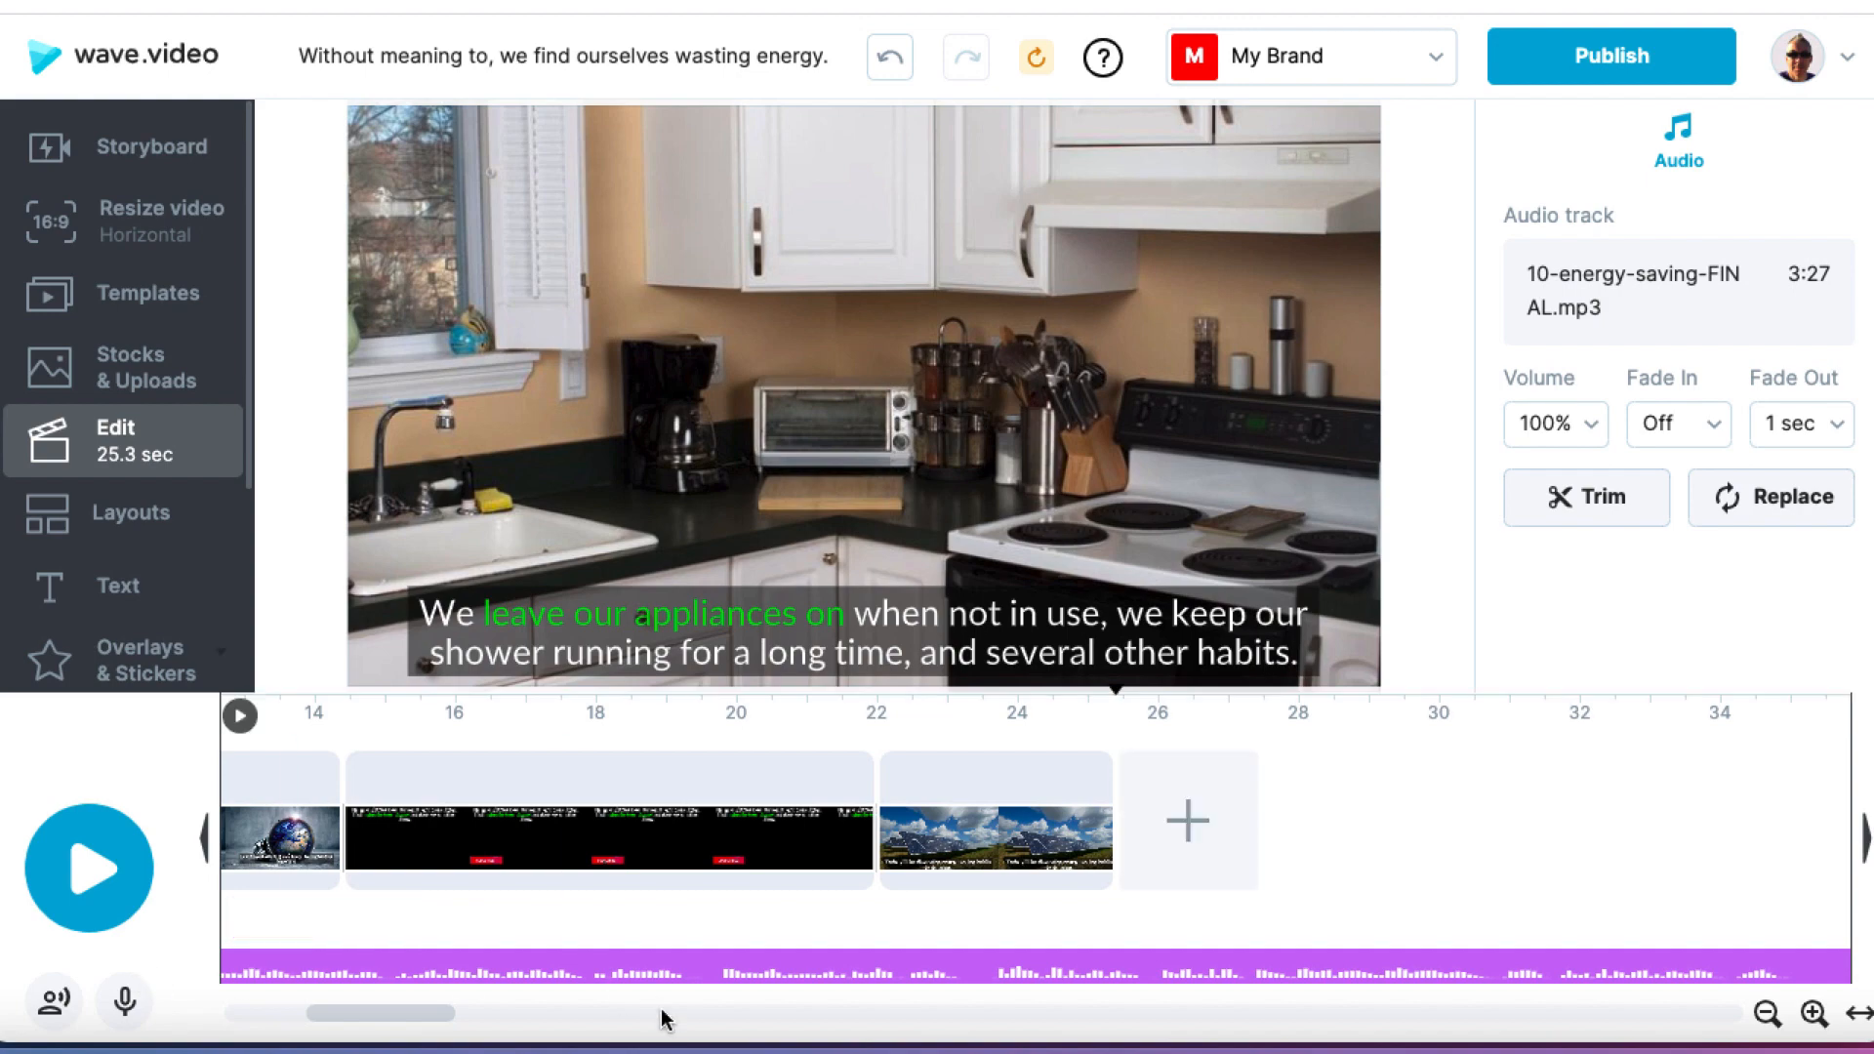
pyautogui.hscroll(-3, 648, 929)
pyautogui.hscroll(-5, 642, 934)
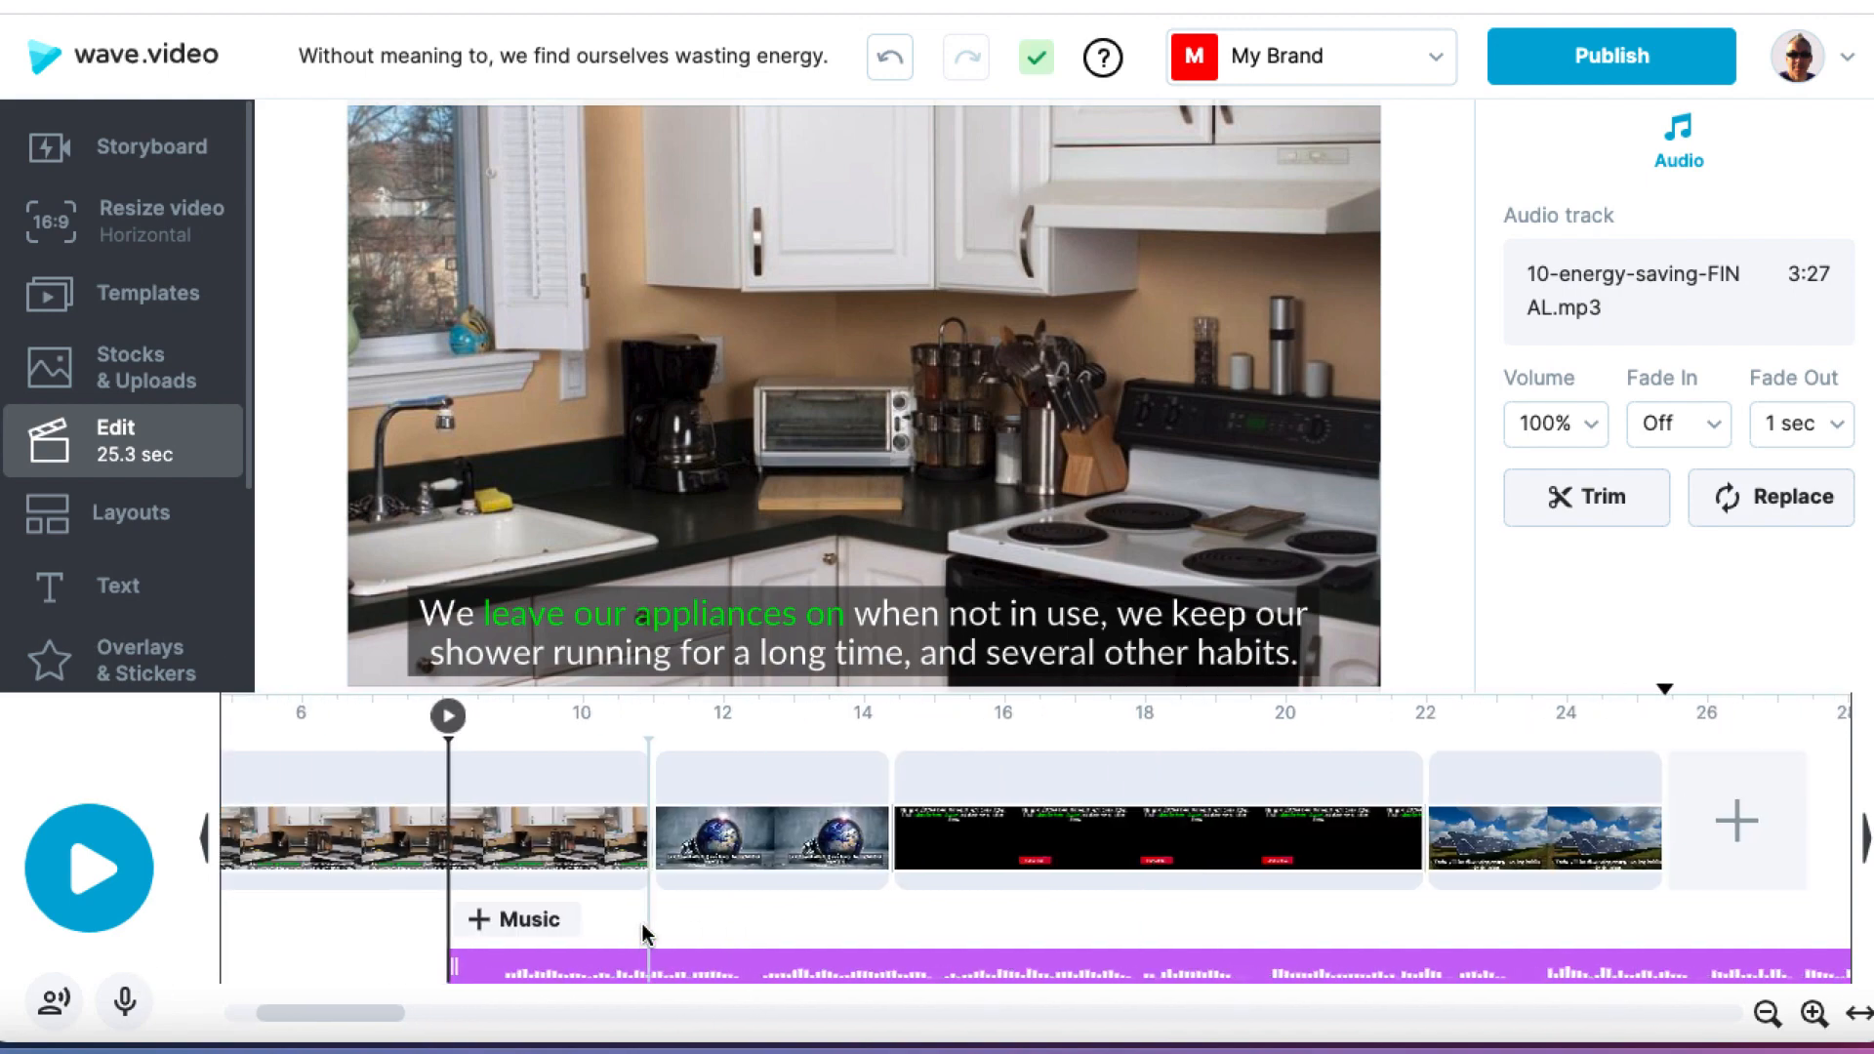
pyautogui.moveTo(898, 965)
pyautogui.moveTo(898, 965); pyautogui.dragTo(256, 970)
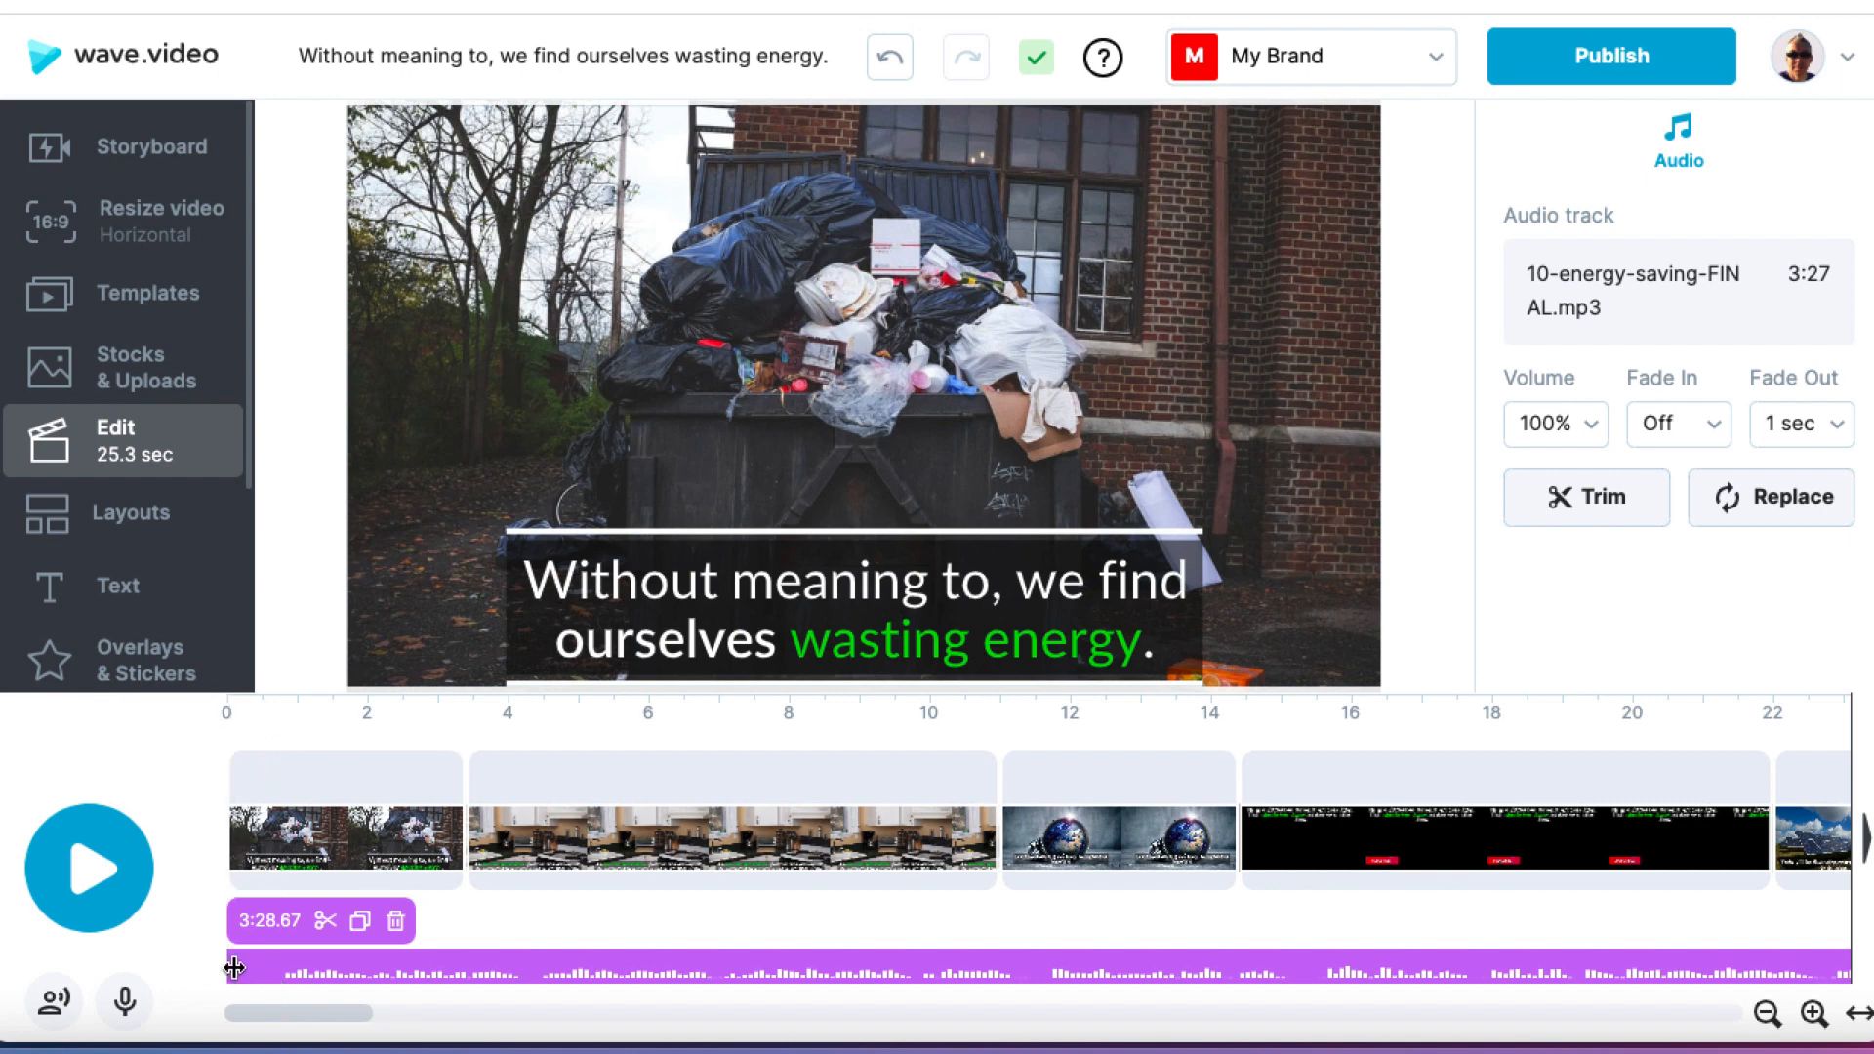
# Step: Trim about 0.8 seconds off the start of the audio clip and move it back to the beginning of the video
pyautogui.moveTo(235, 968); pyautogui.dragTo(290, 965)
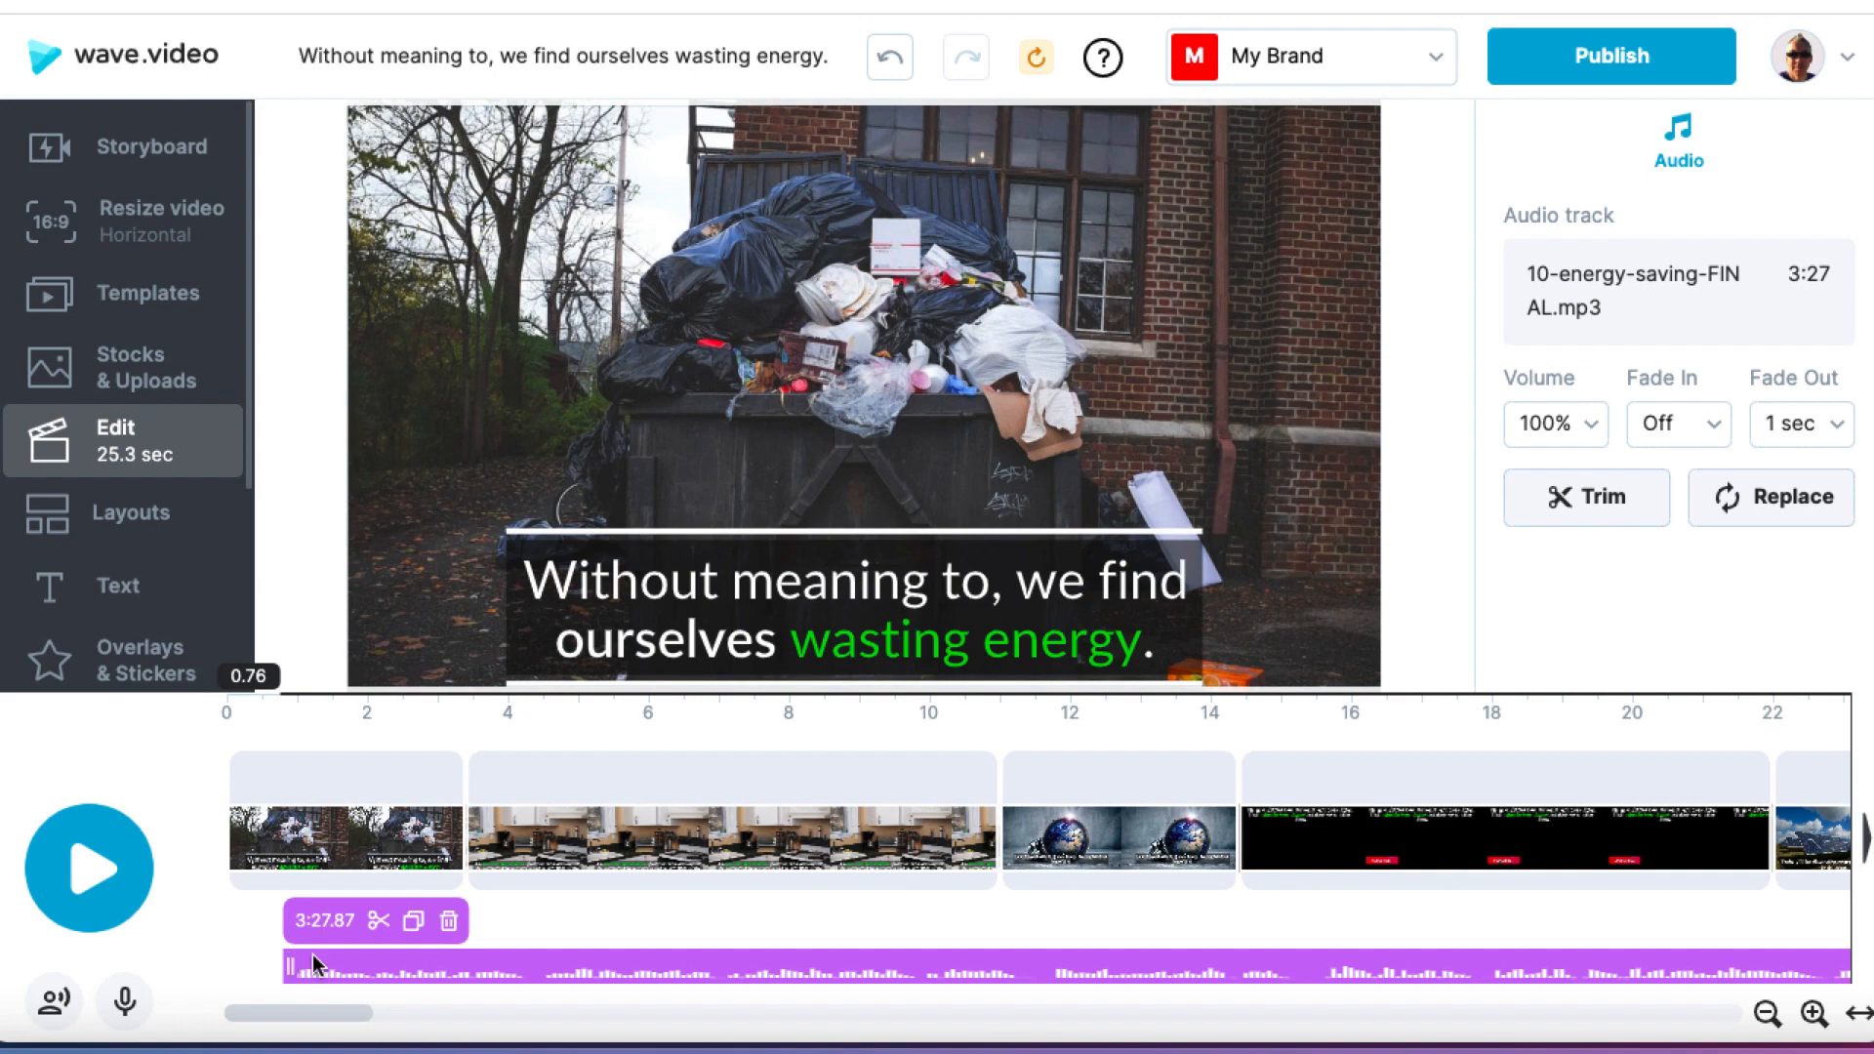
pyautogui.click(535, 963)
pyautogui.moveTo(430, 957); pyautogui.dragTo(347, 967)
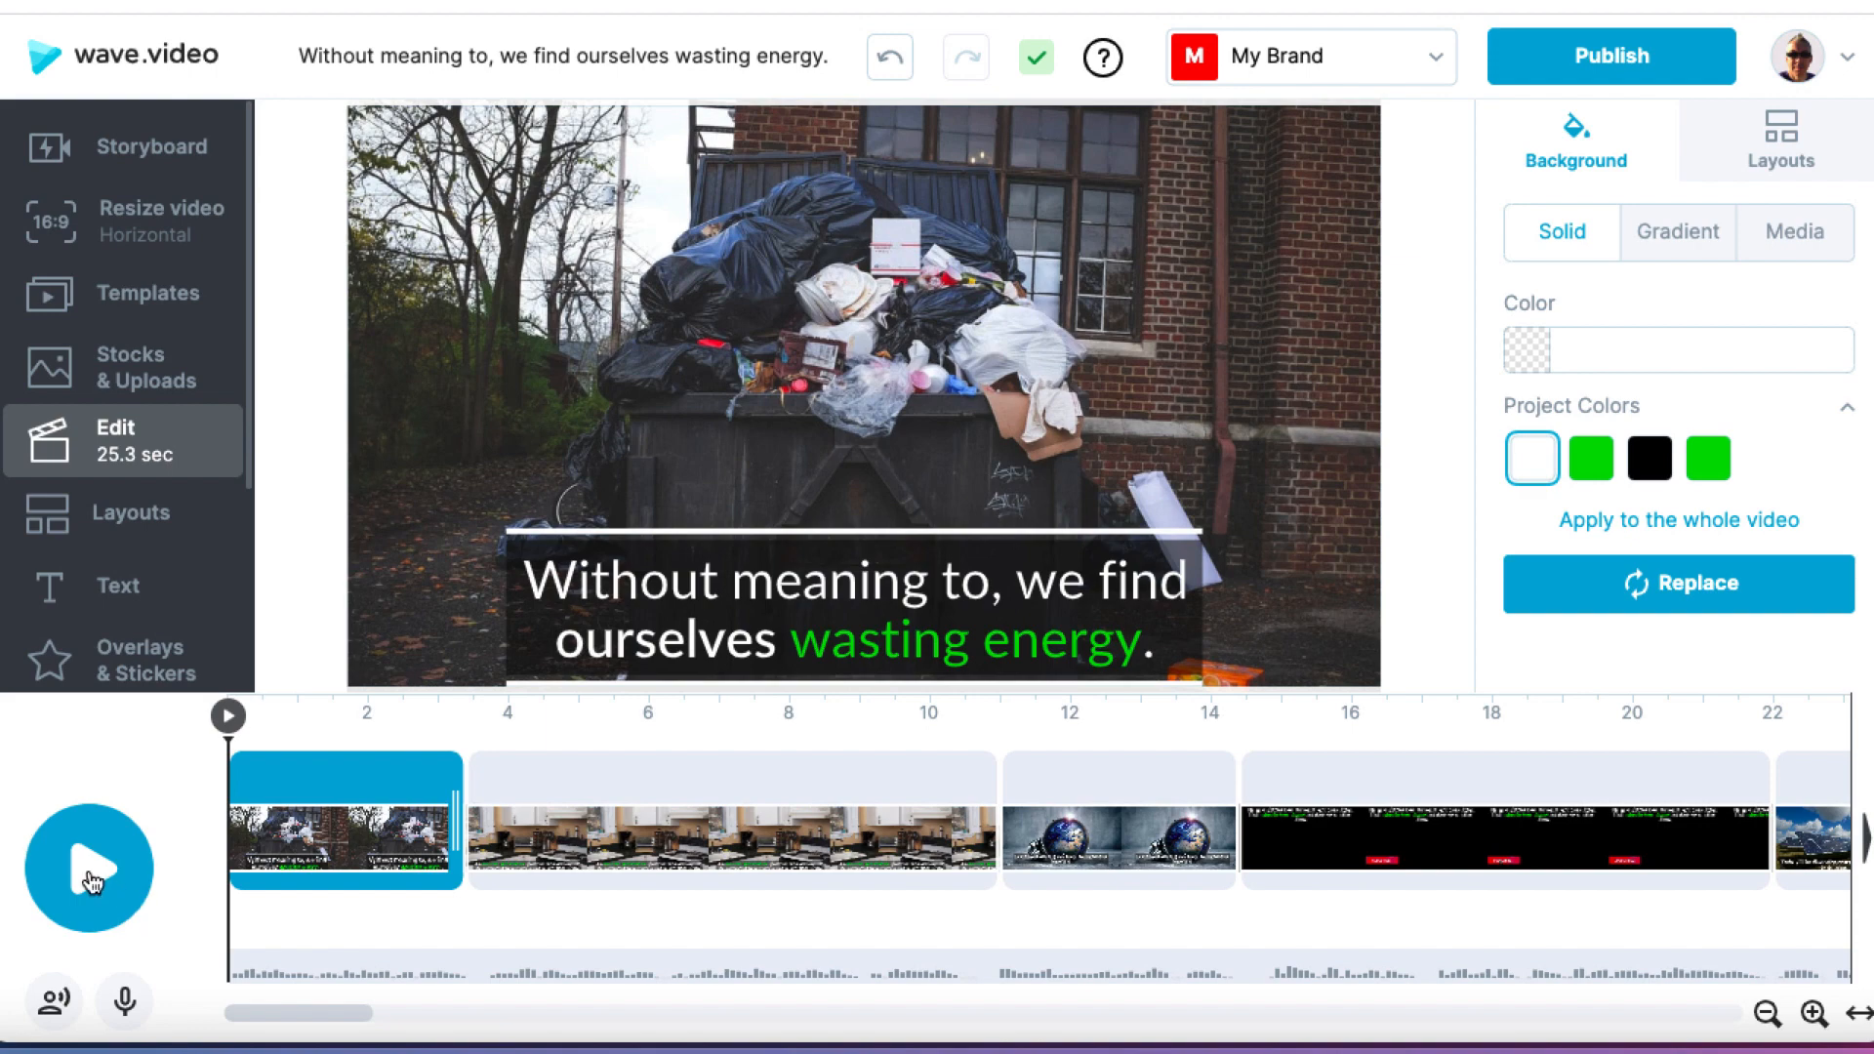
# Step: Play the video from the beginning to about 10.5 seconds, then return to the first scene to check its caption
pyautogui.click(86, 878)
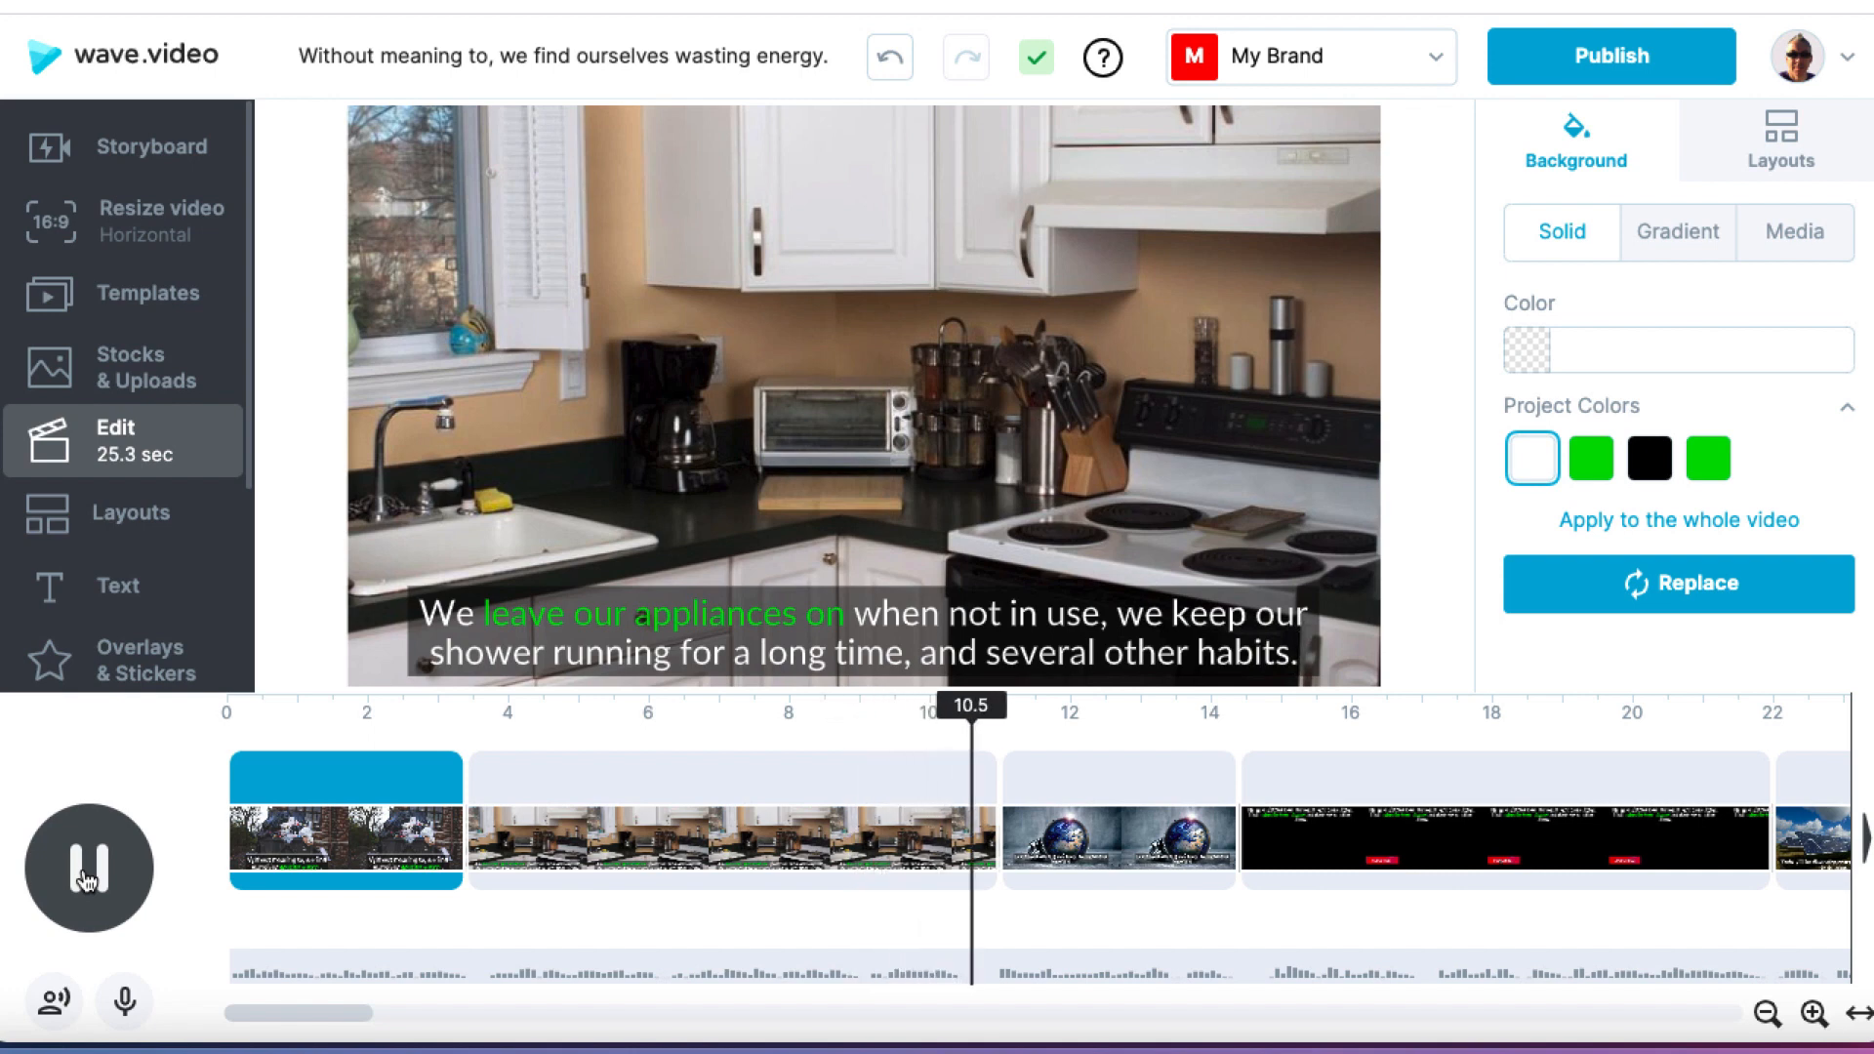
pyautogui.click(86, 881)
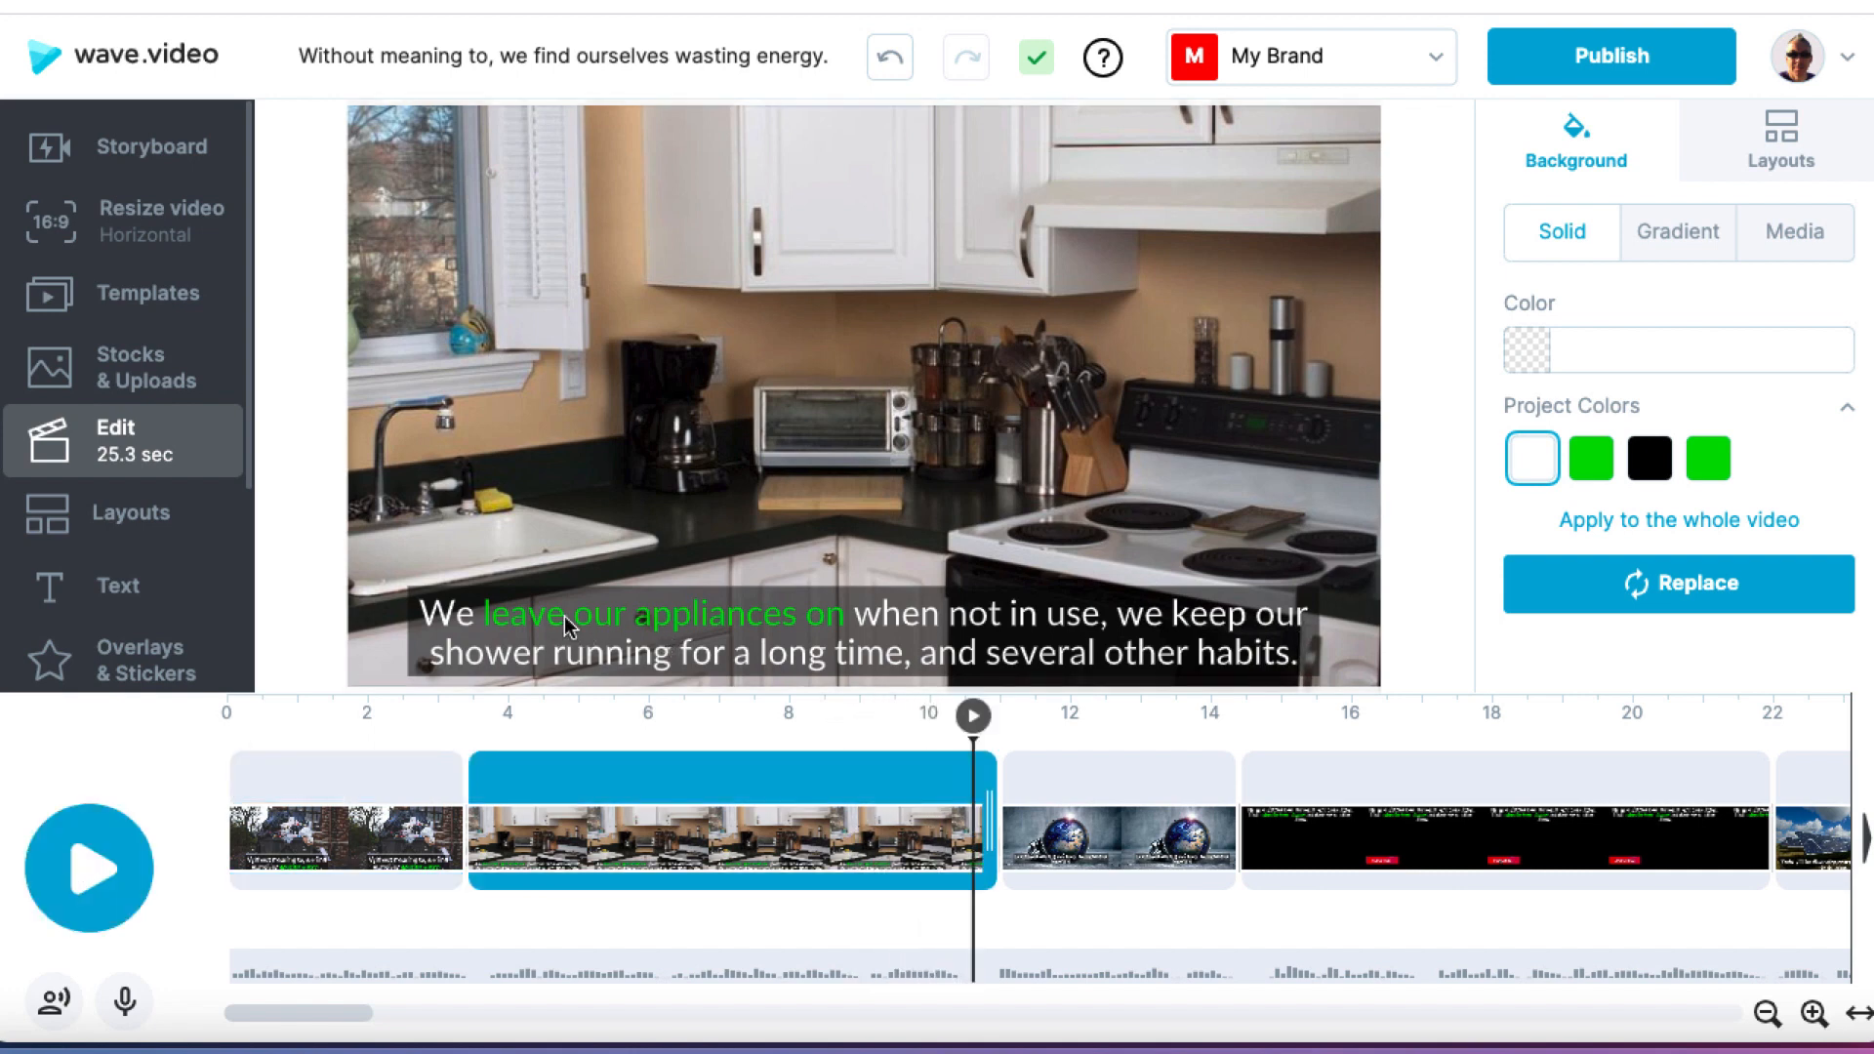
pyautogui.click(394, 801)
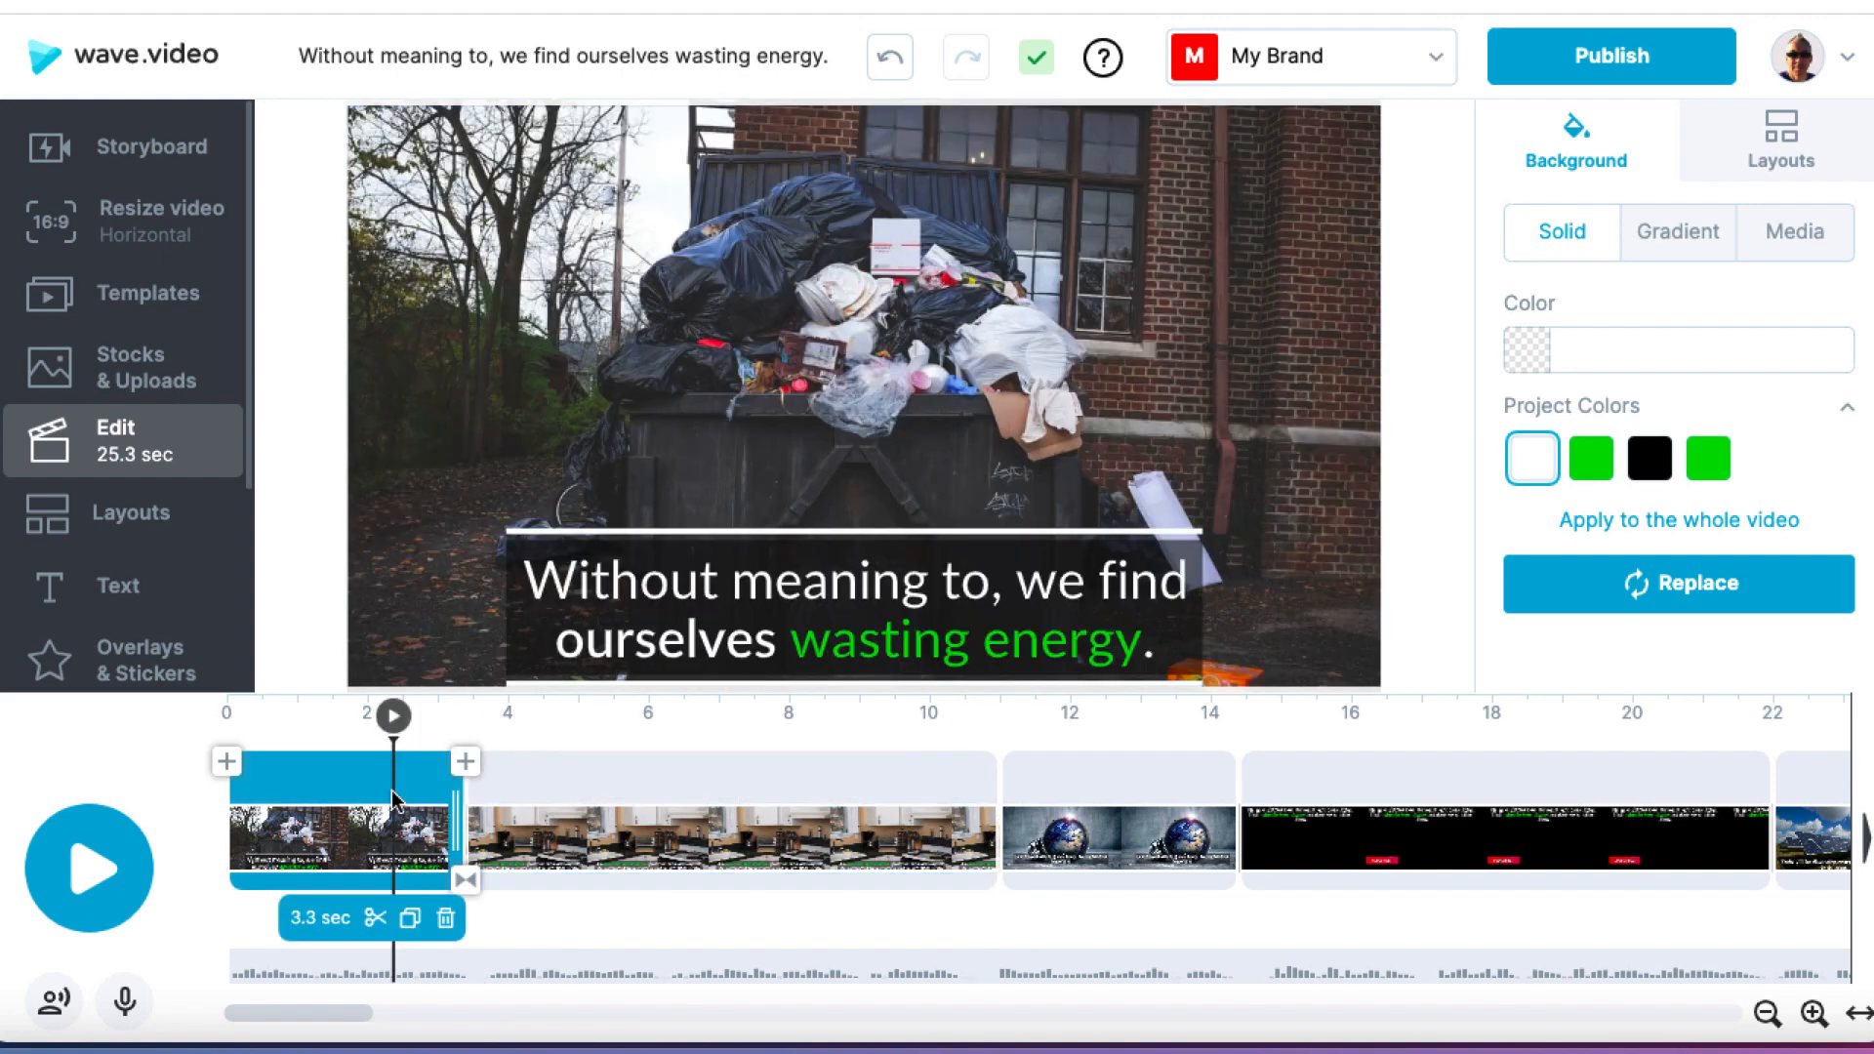
# Step: Set the text effect of the kitchen scene's caption to No effect and apply it to the whole video
pyautogui.click(690, 713)
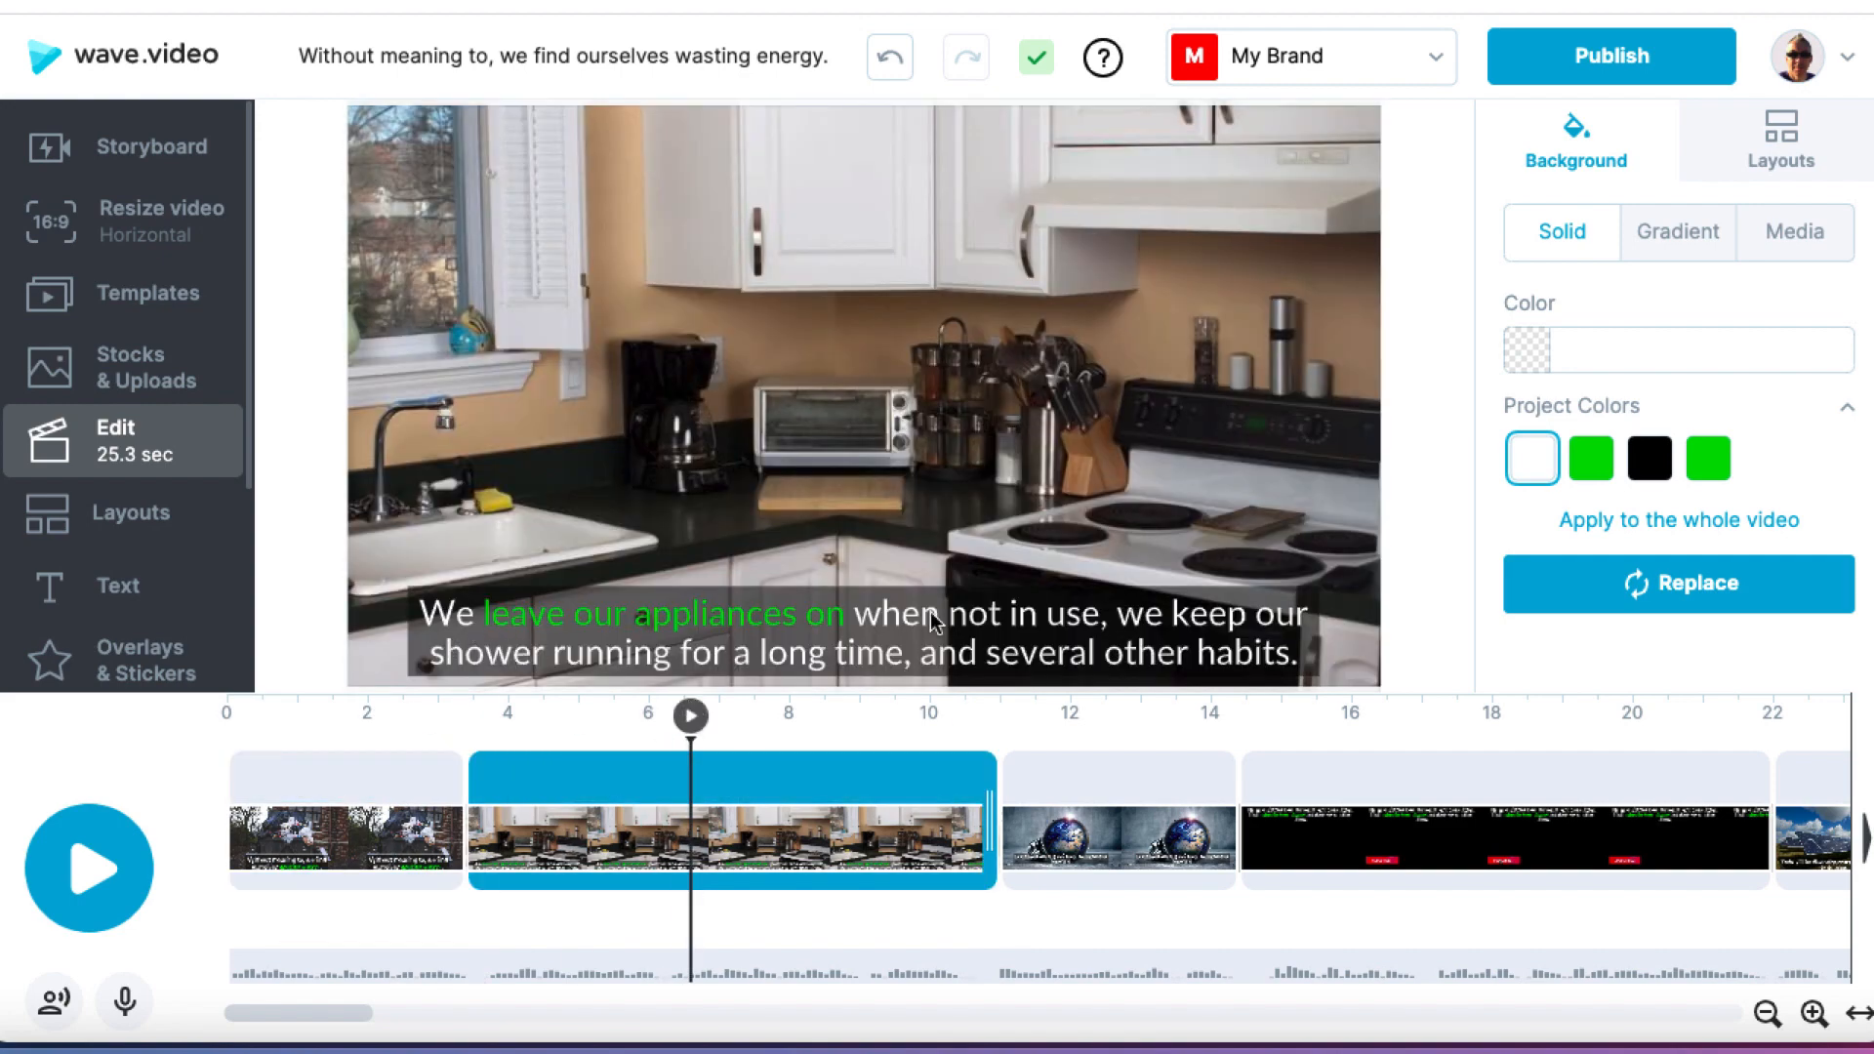
pyautogui.click(986, 640)
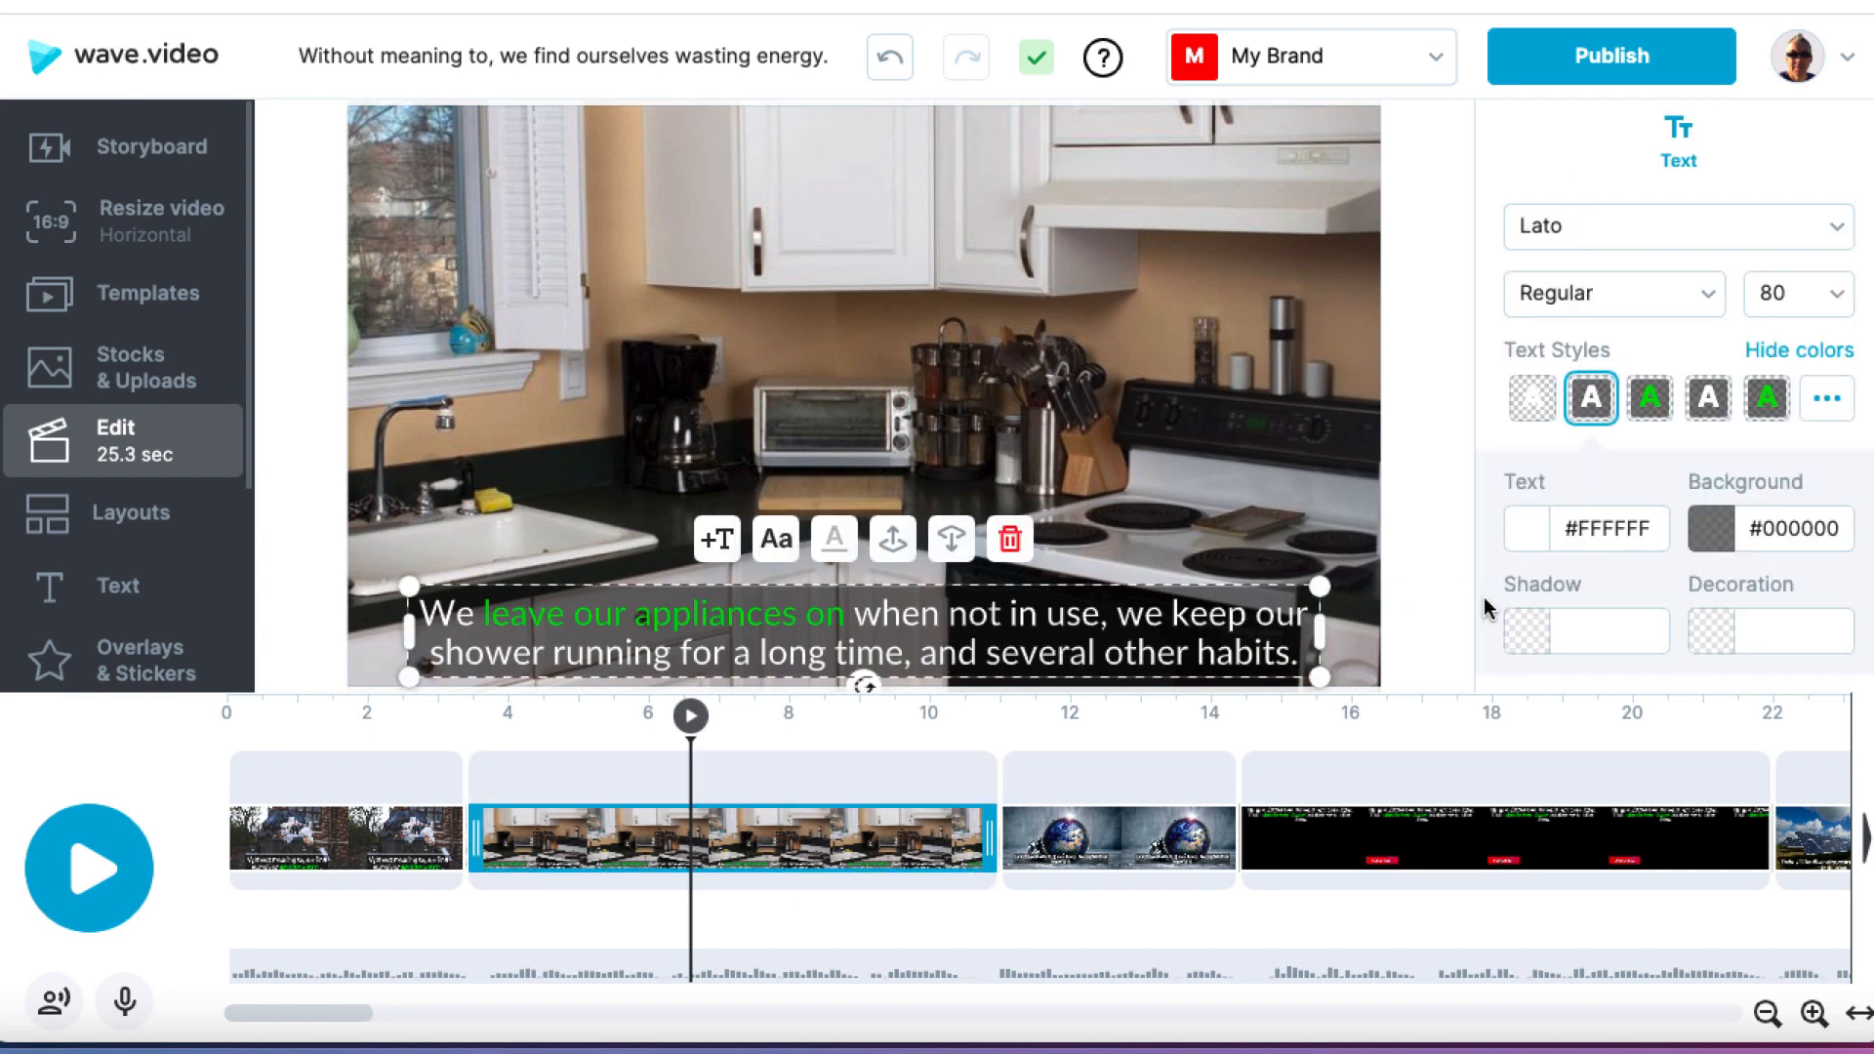
pyautogui.scroll(-3, 1485, 608)
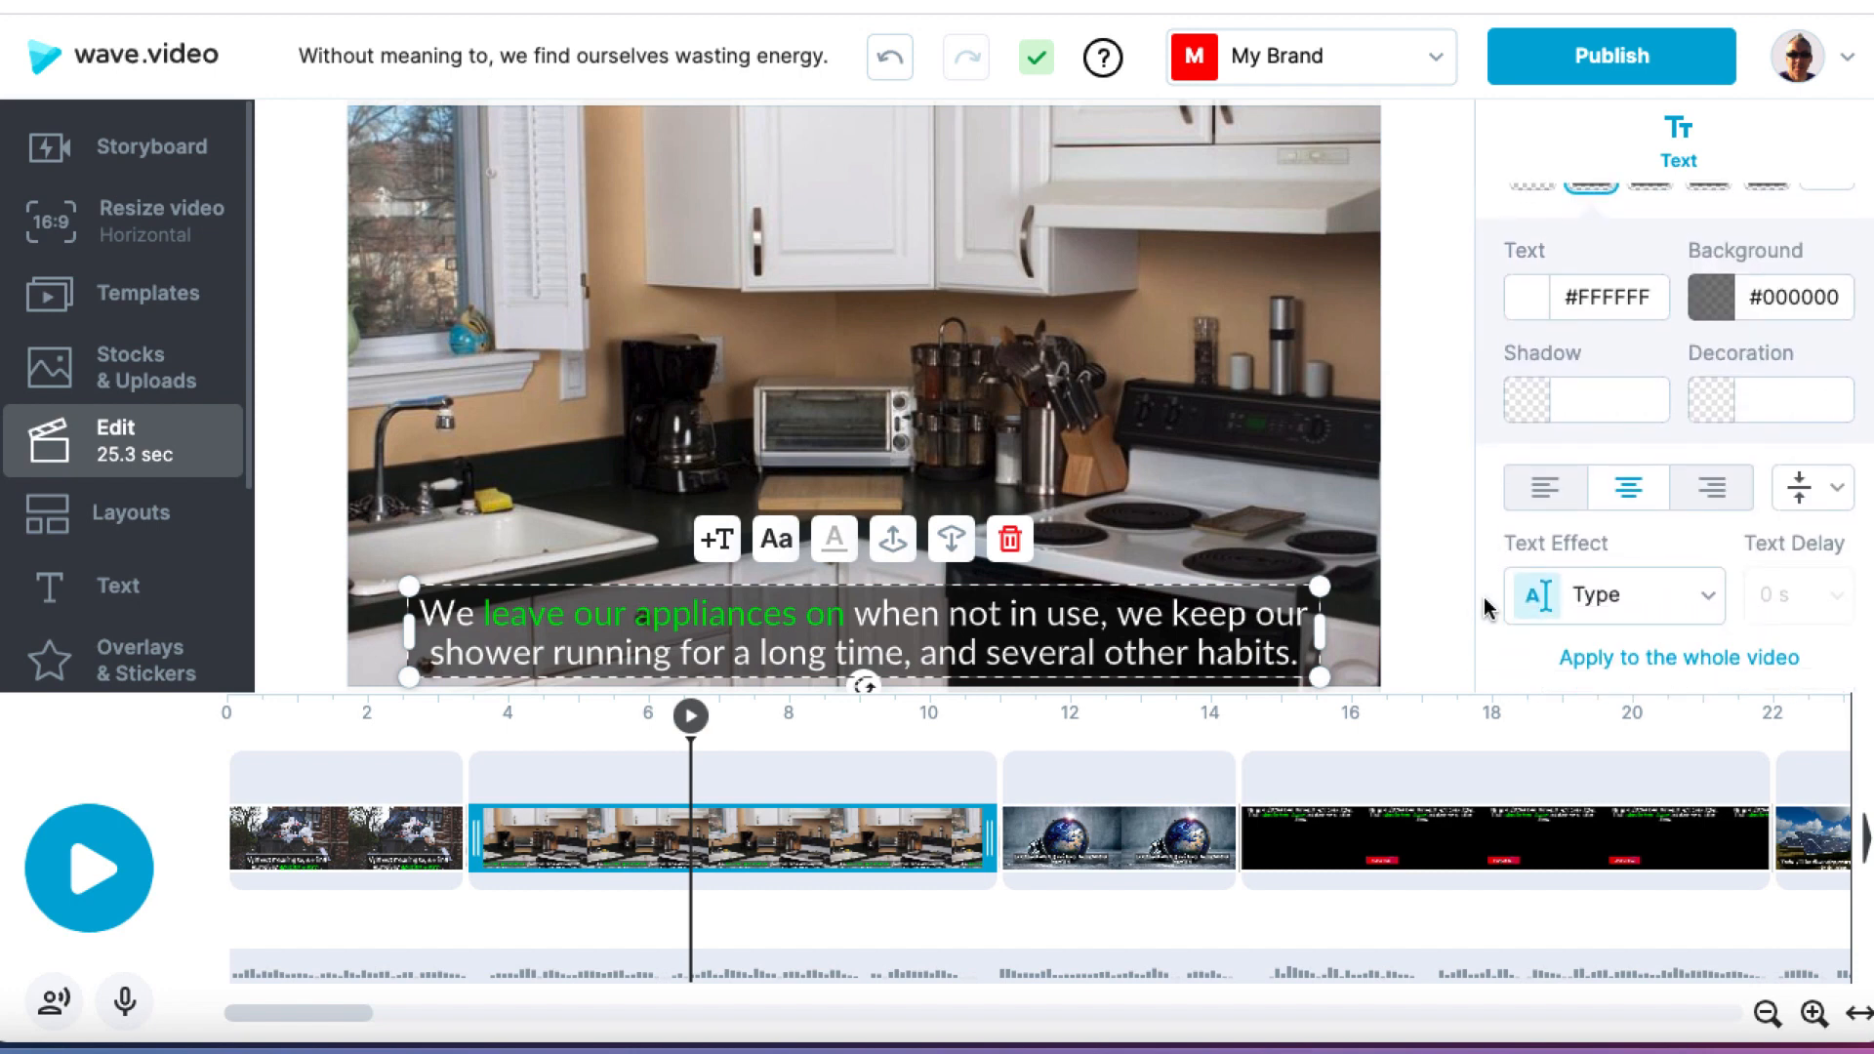
pyautogui.click(1620, 604)
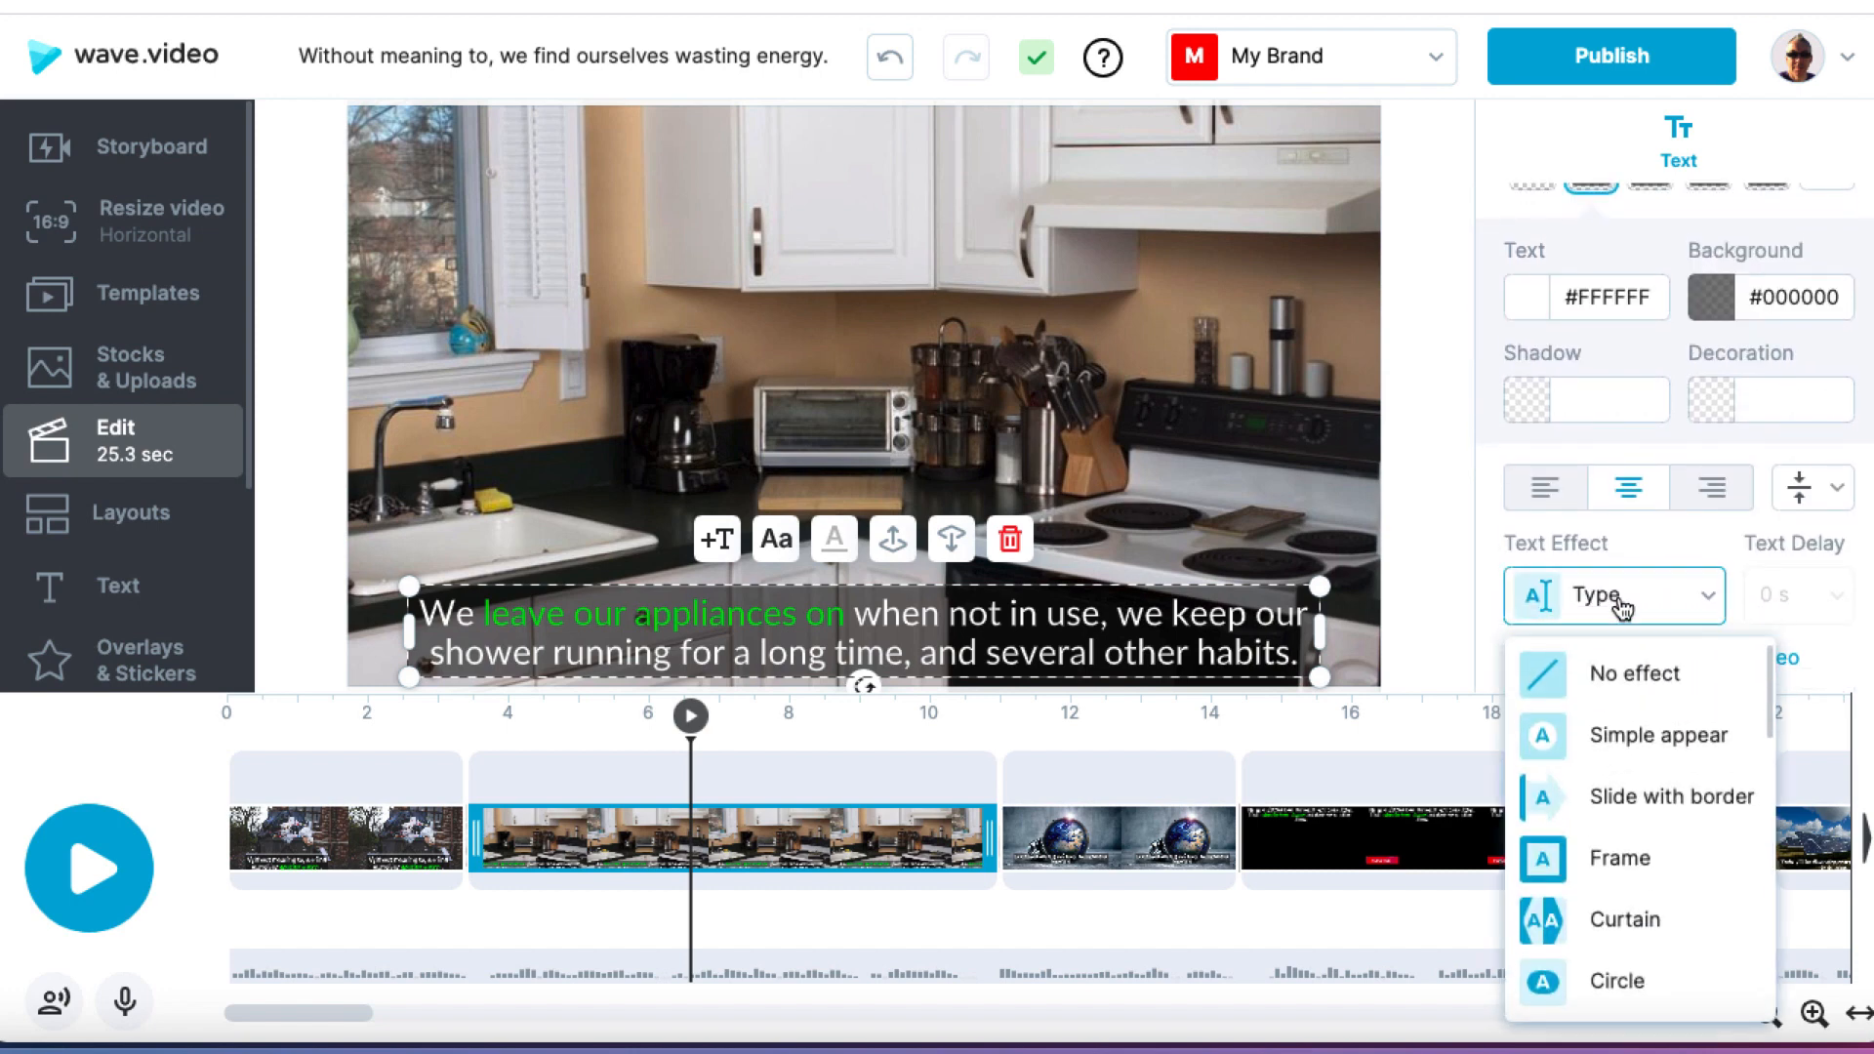
pyautogui.click(1620, 680)
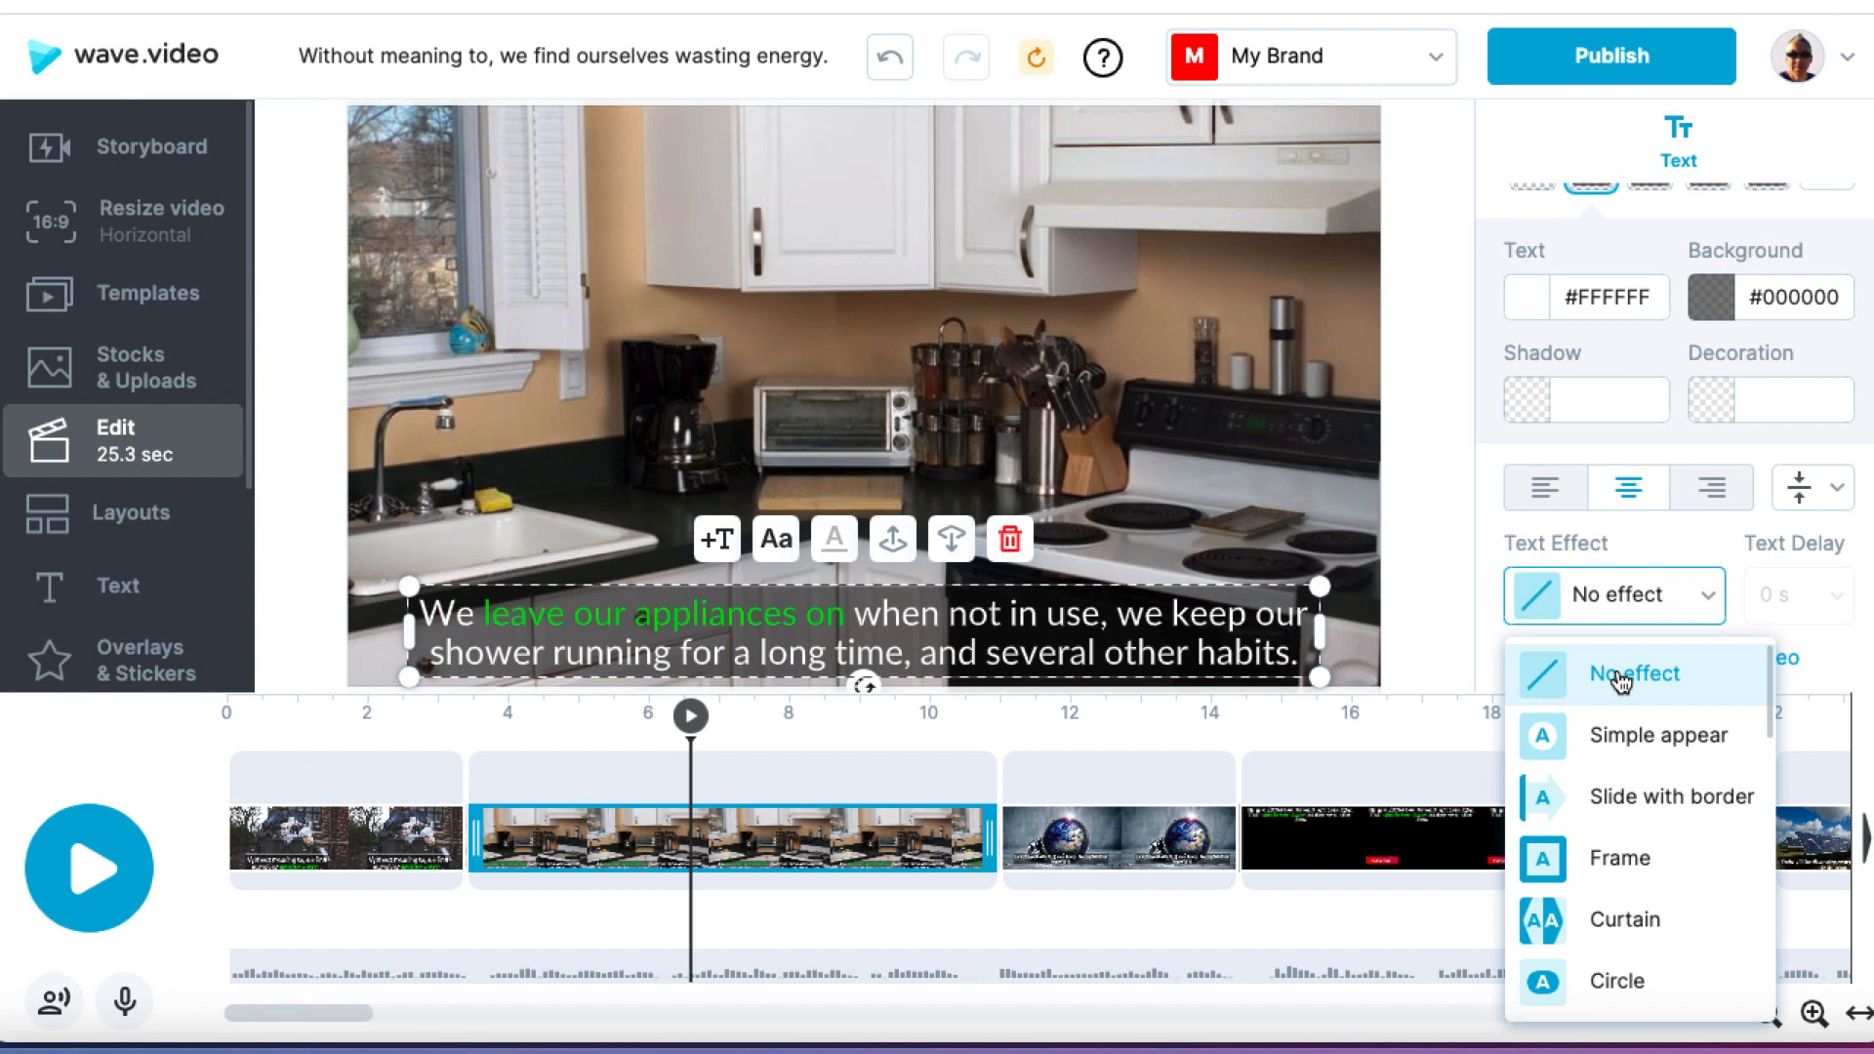
pyautogui.click(1487, 640)
pyautogui.click(1590, 664)
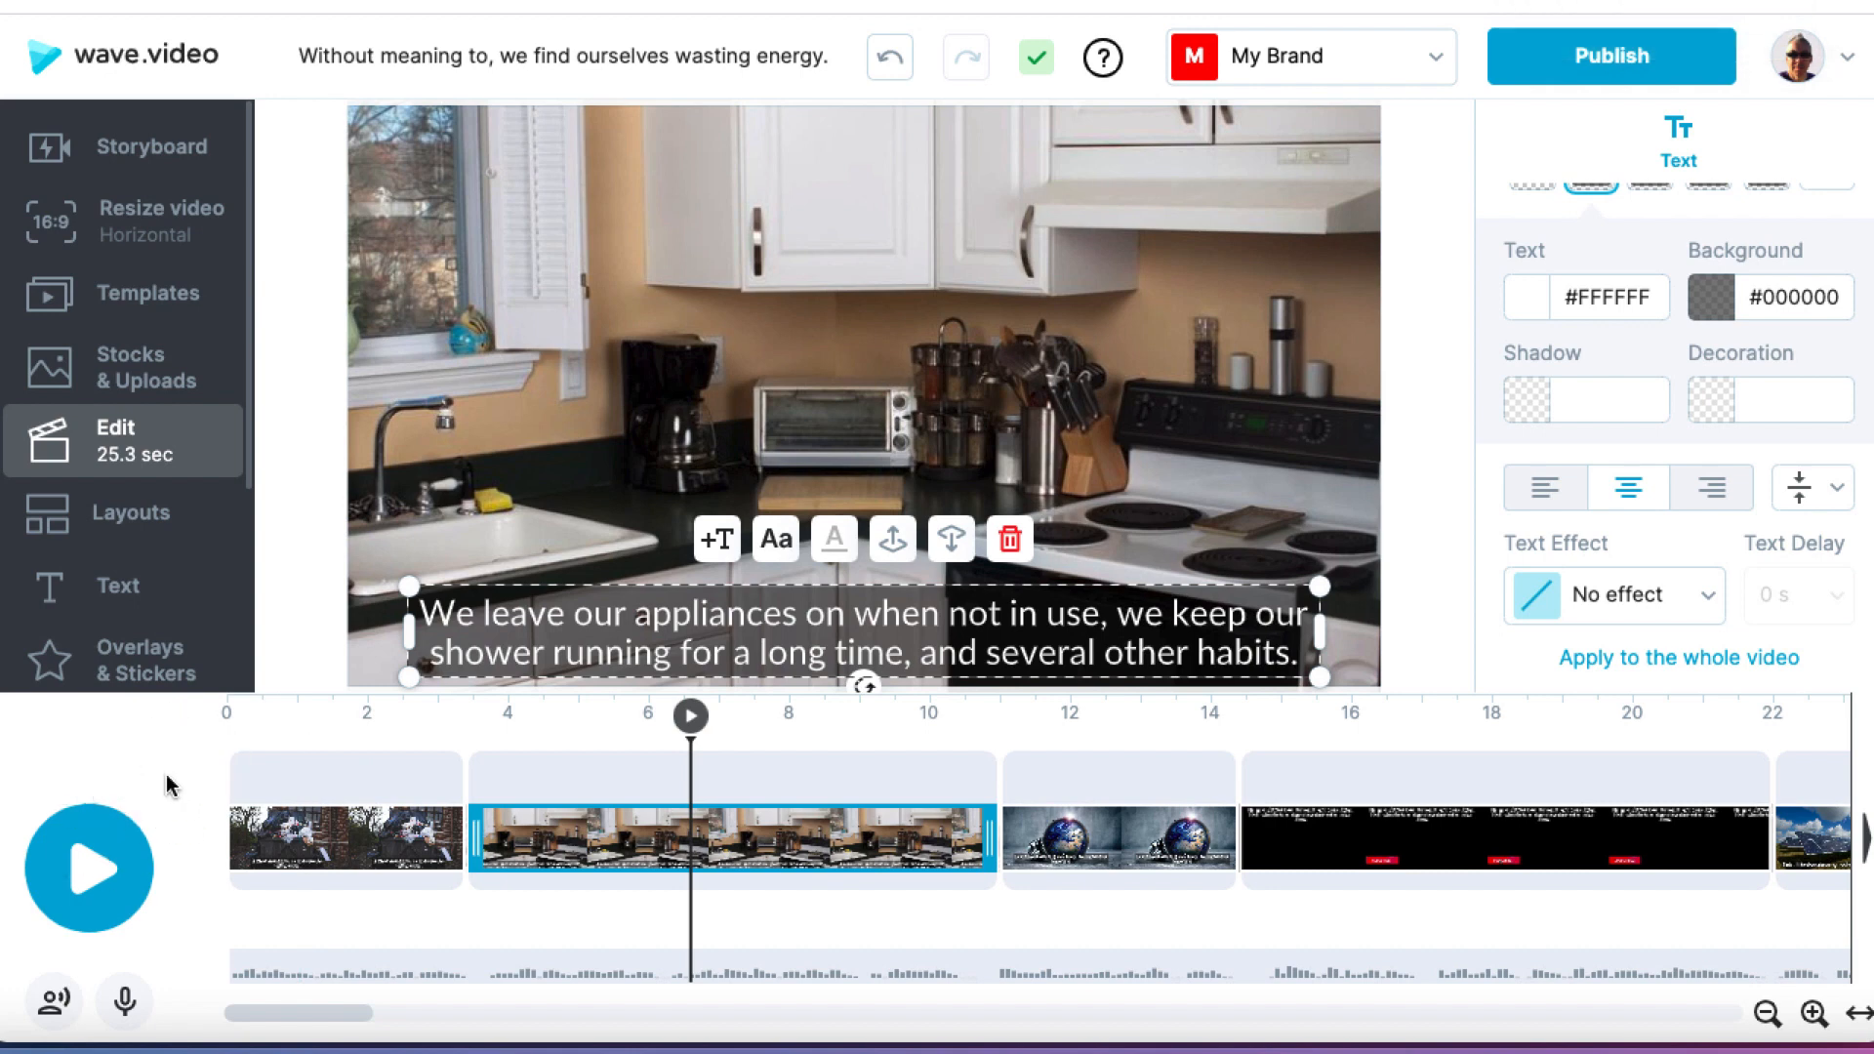
# Step: Play the video from the kitchen scene, replay its ending, and check the captions of the last two scenes
pyautogui.click(692, 718)
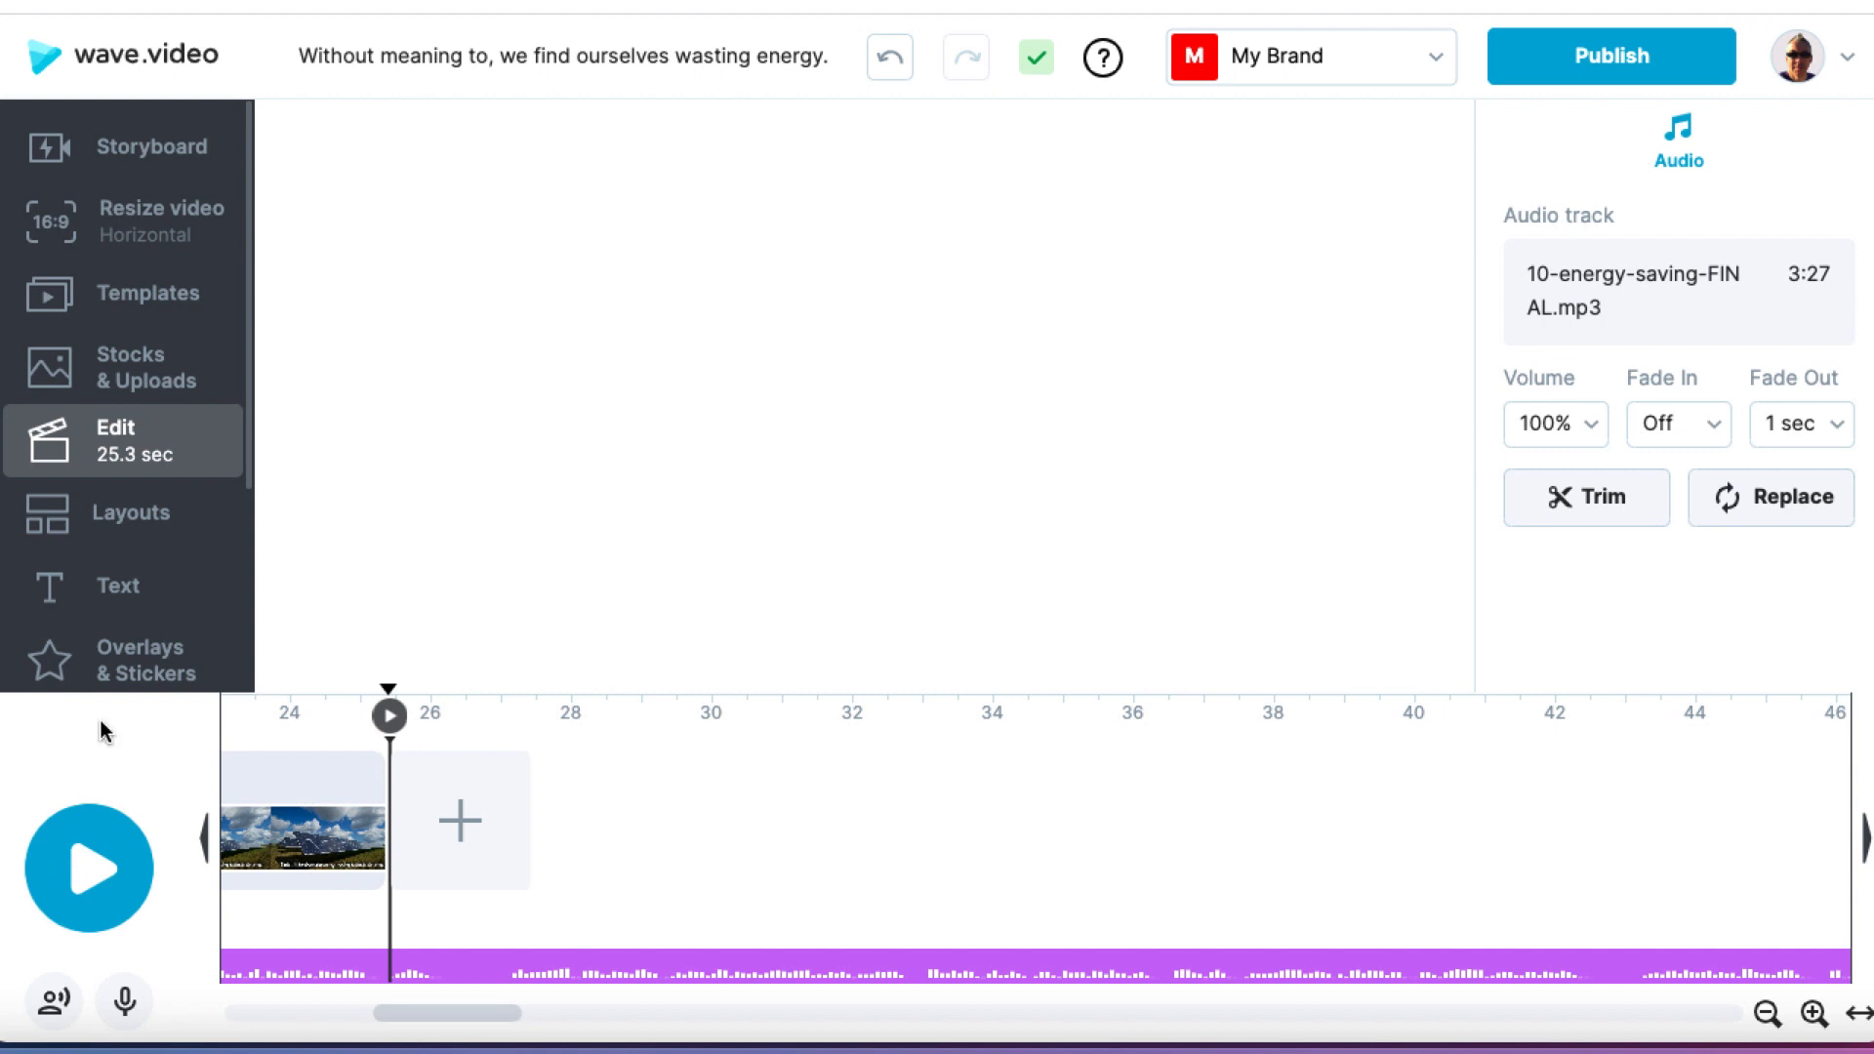
pyautogui.click(346, 776)
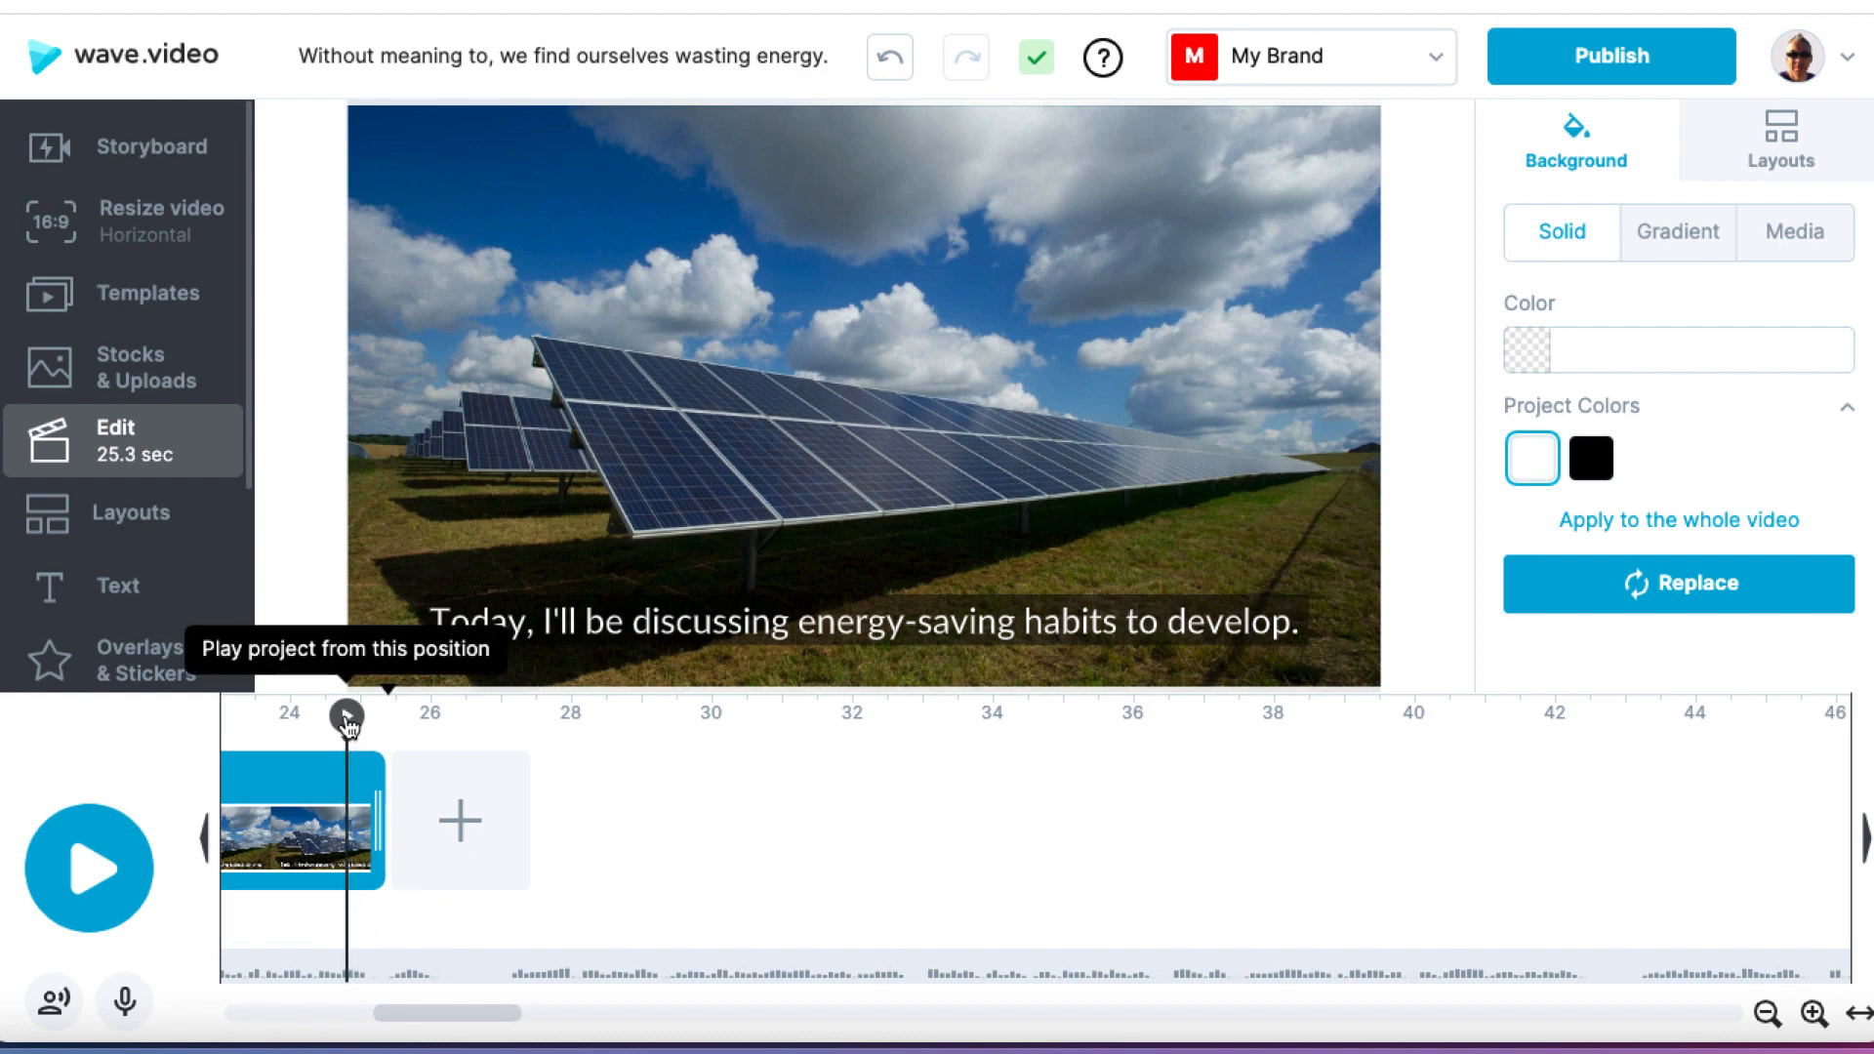
pyautogui.click(347, 717)
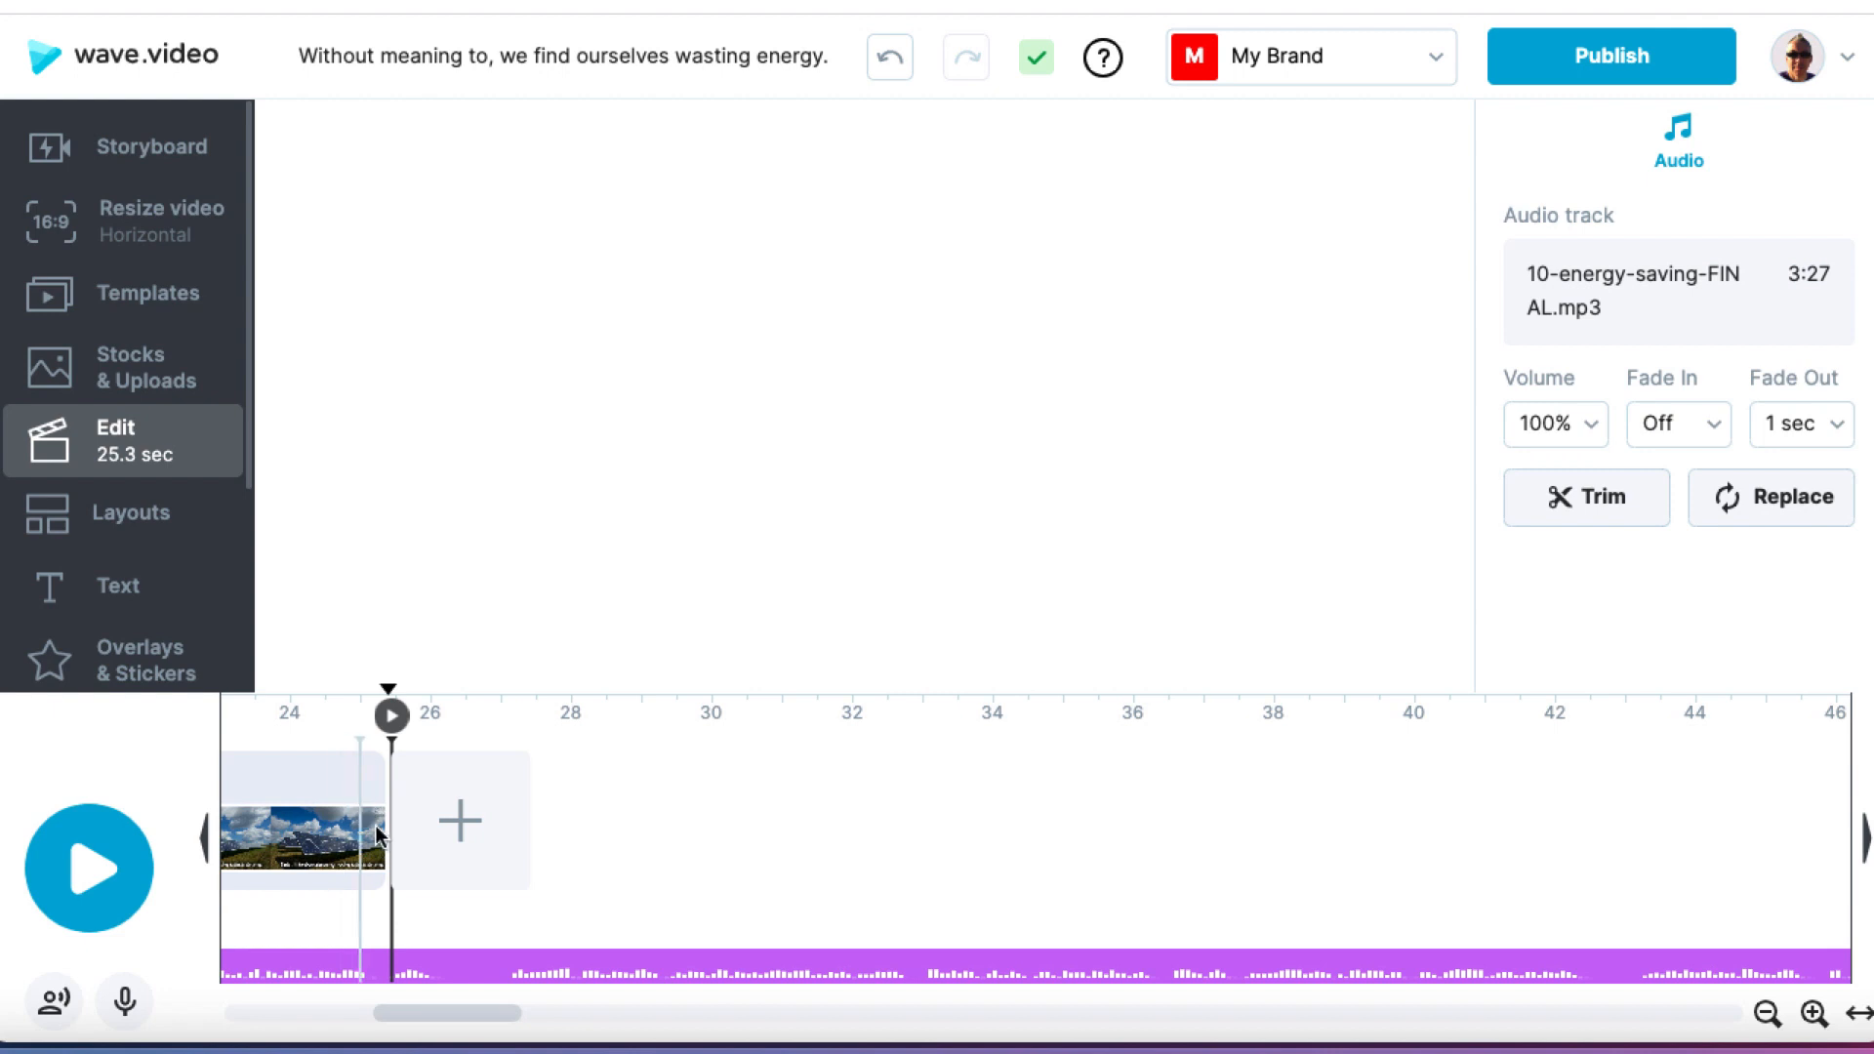
pyautogui.click(363, 783)
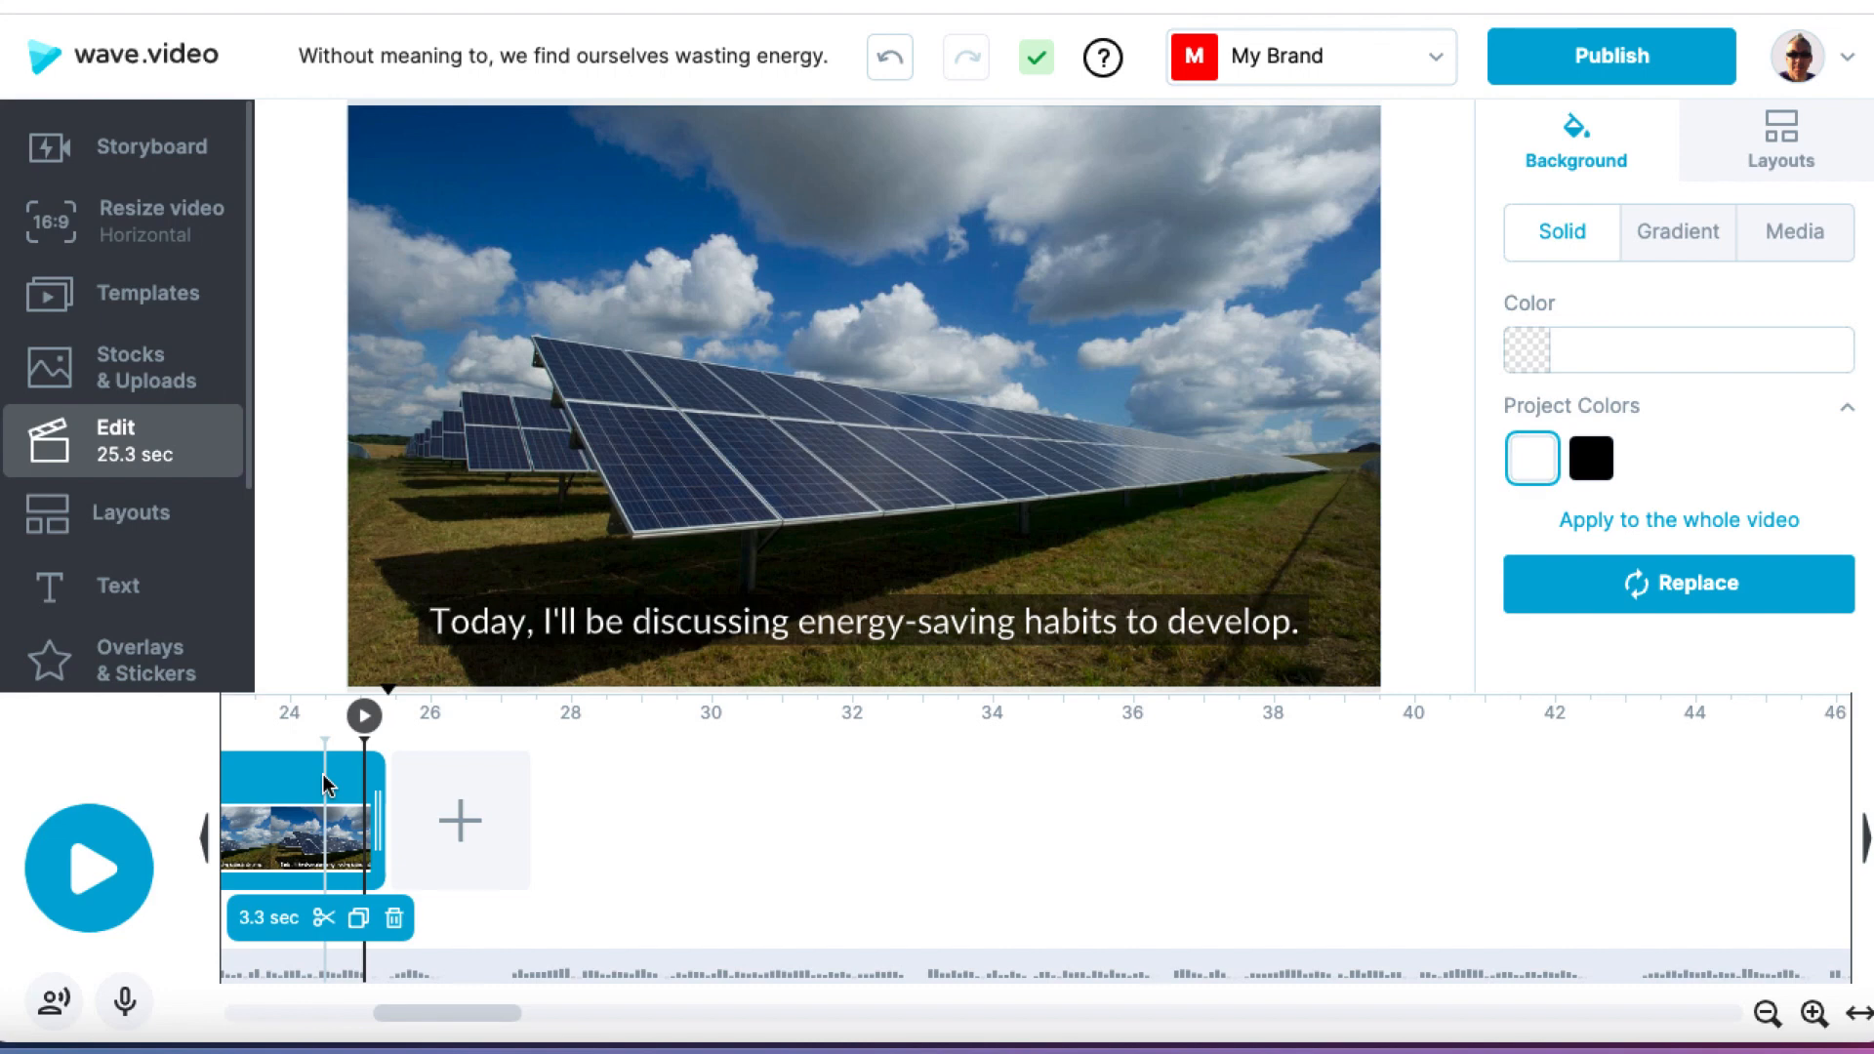
pyautogui.hscroll(-3, 324, 783)
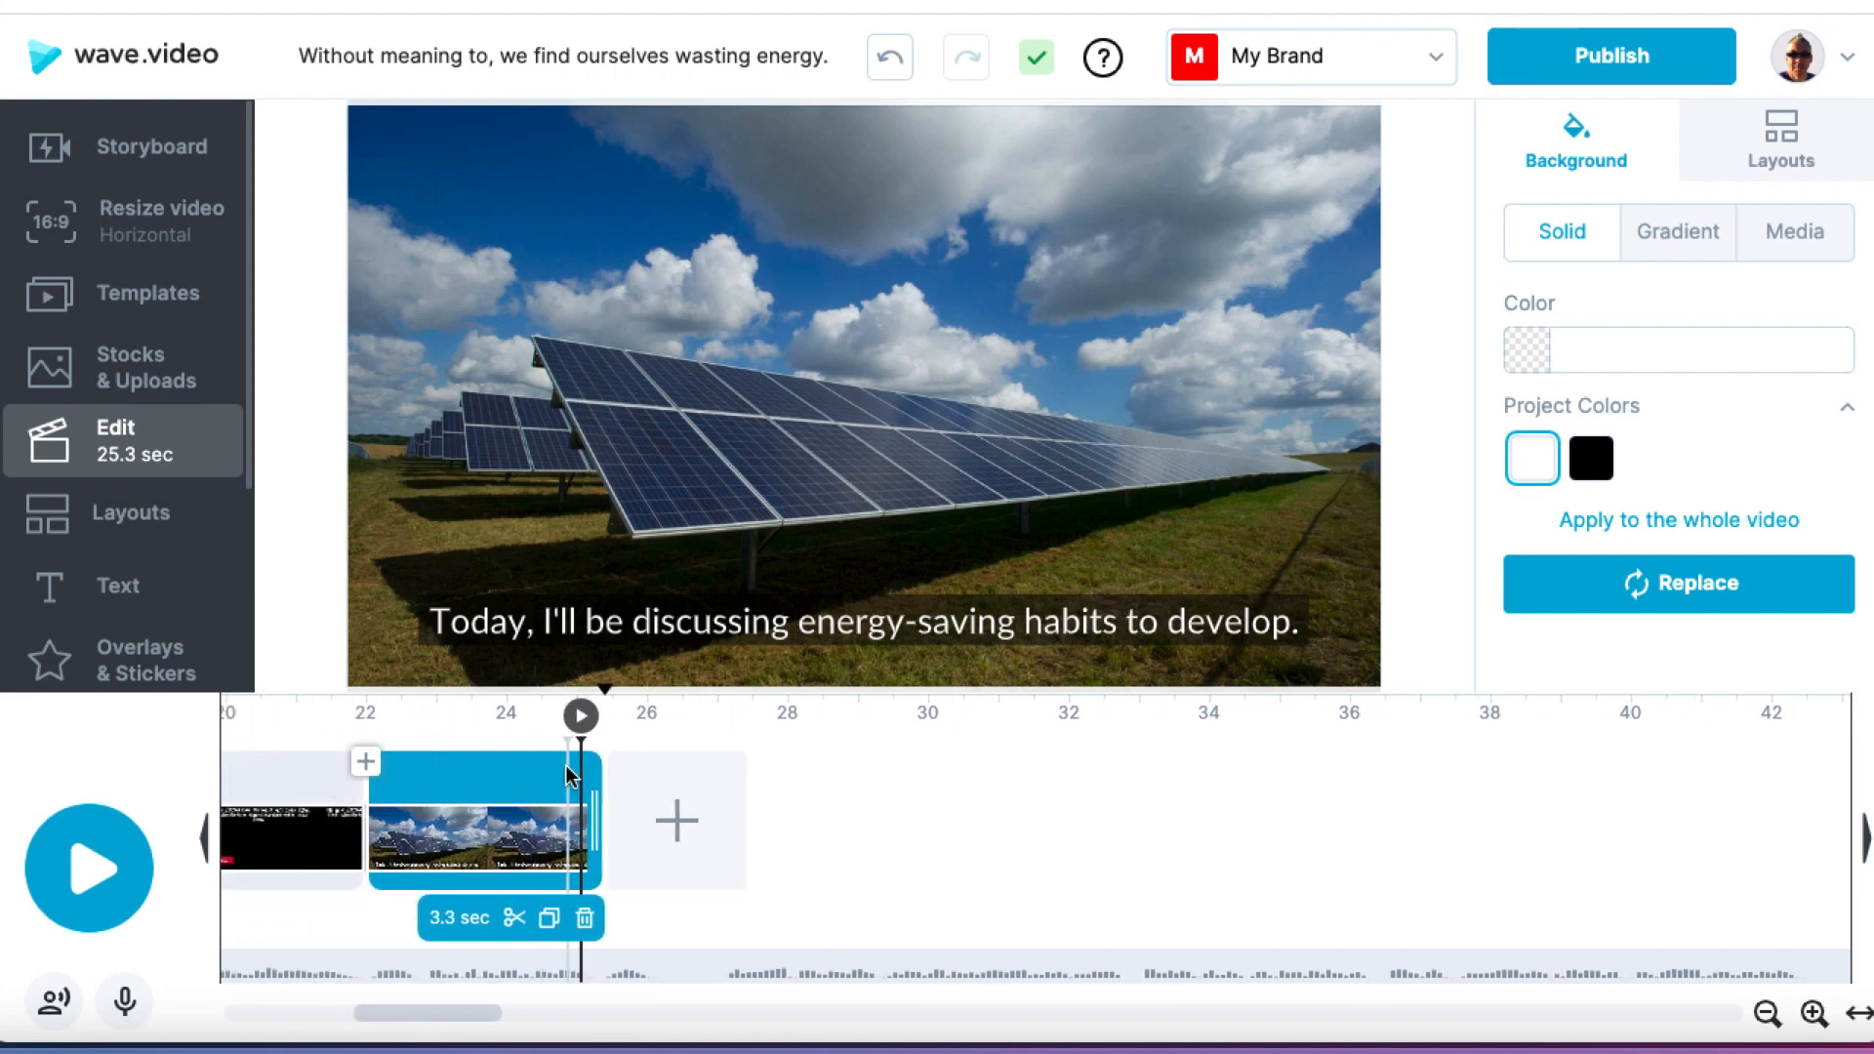
pyautogui.click(567, 772)
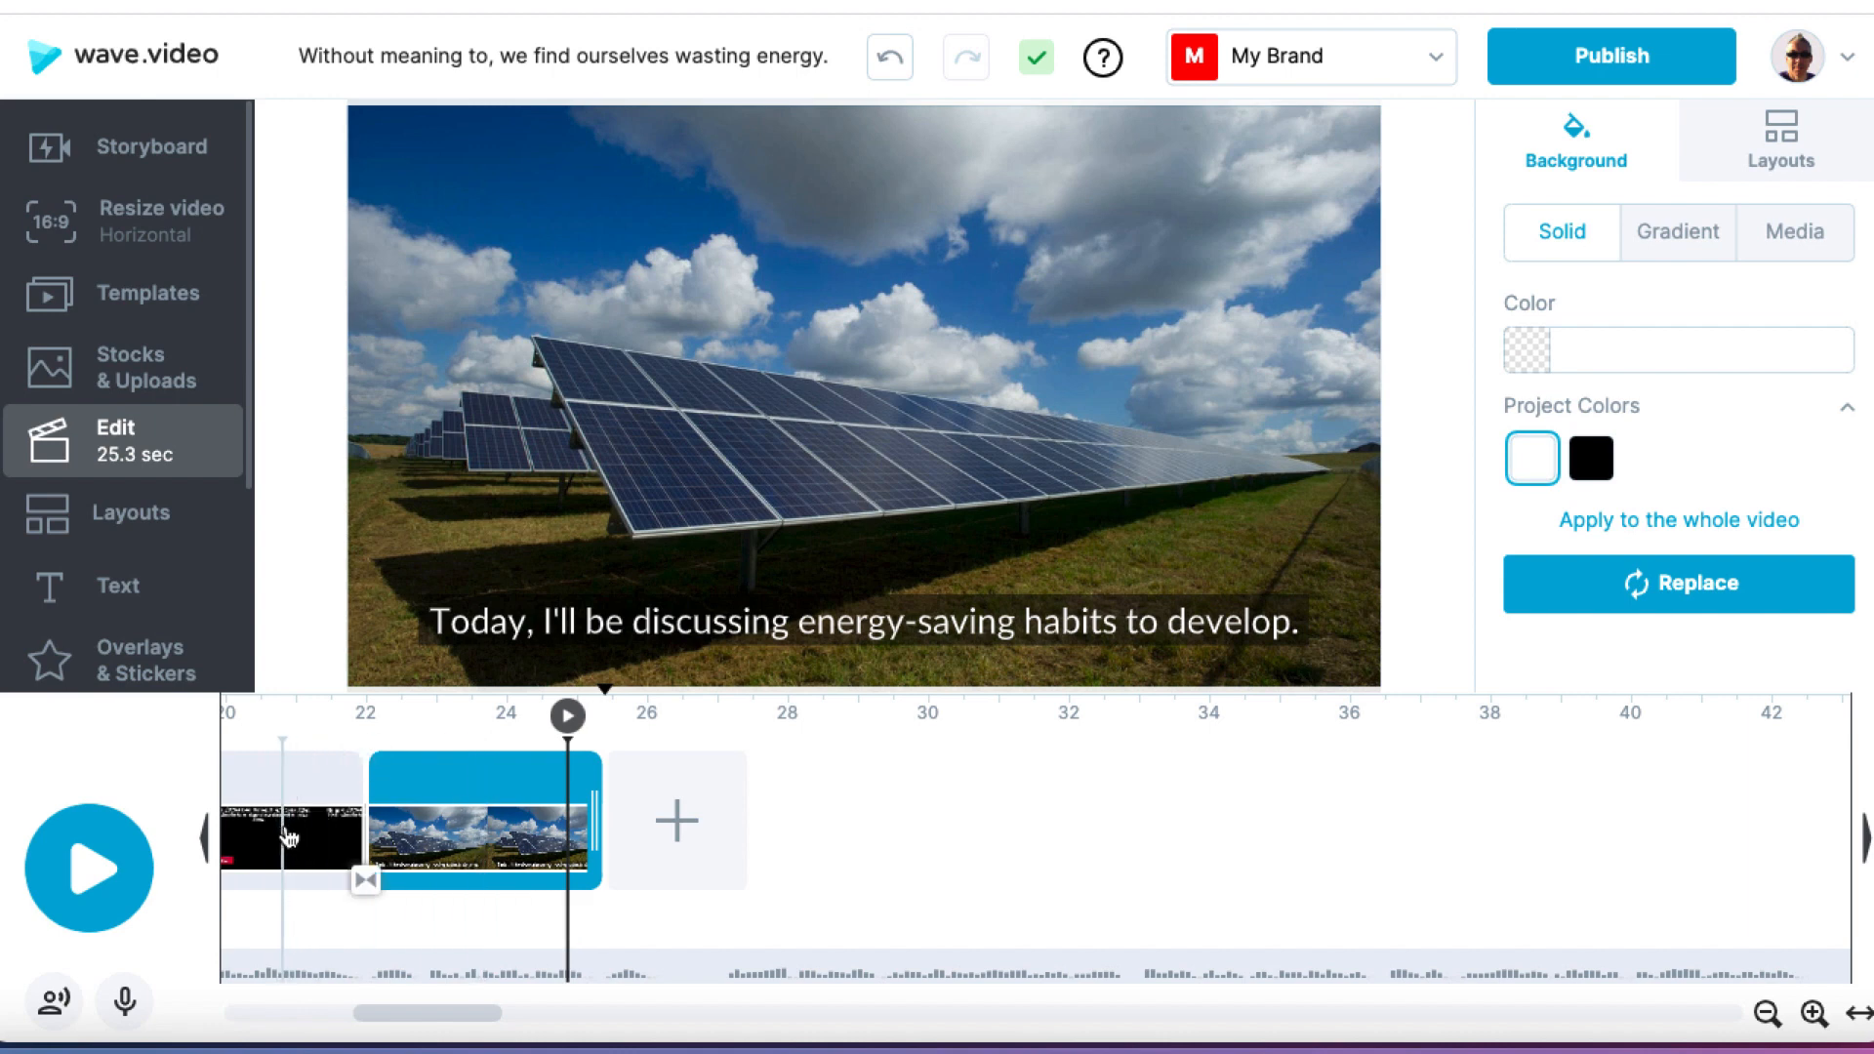
pyautogui.click(315, 837)
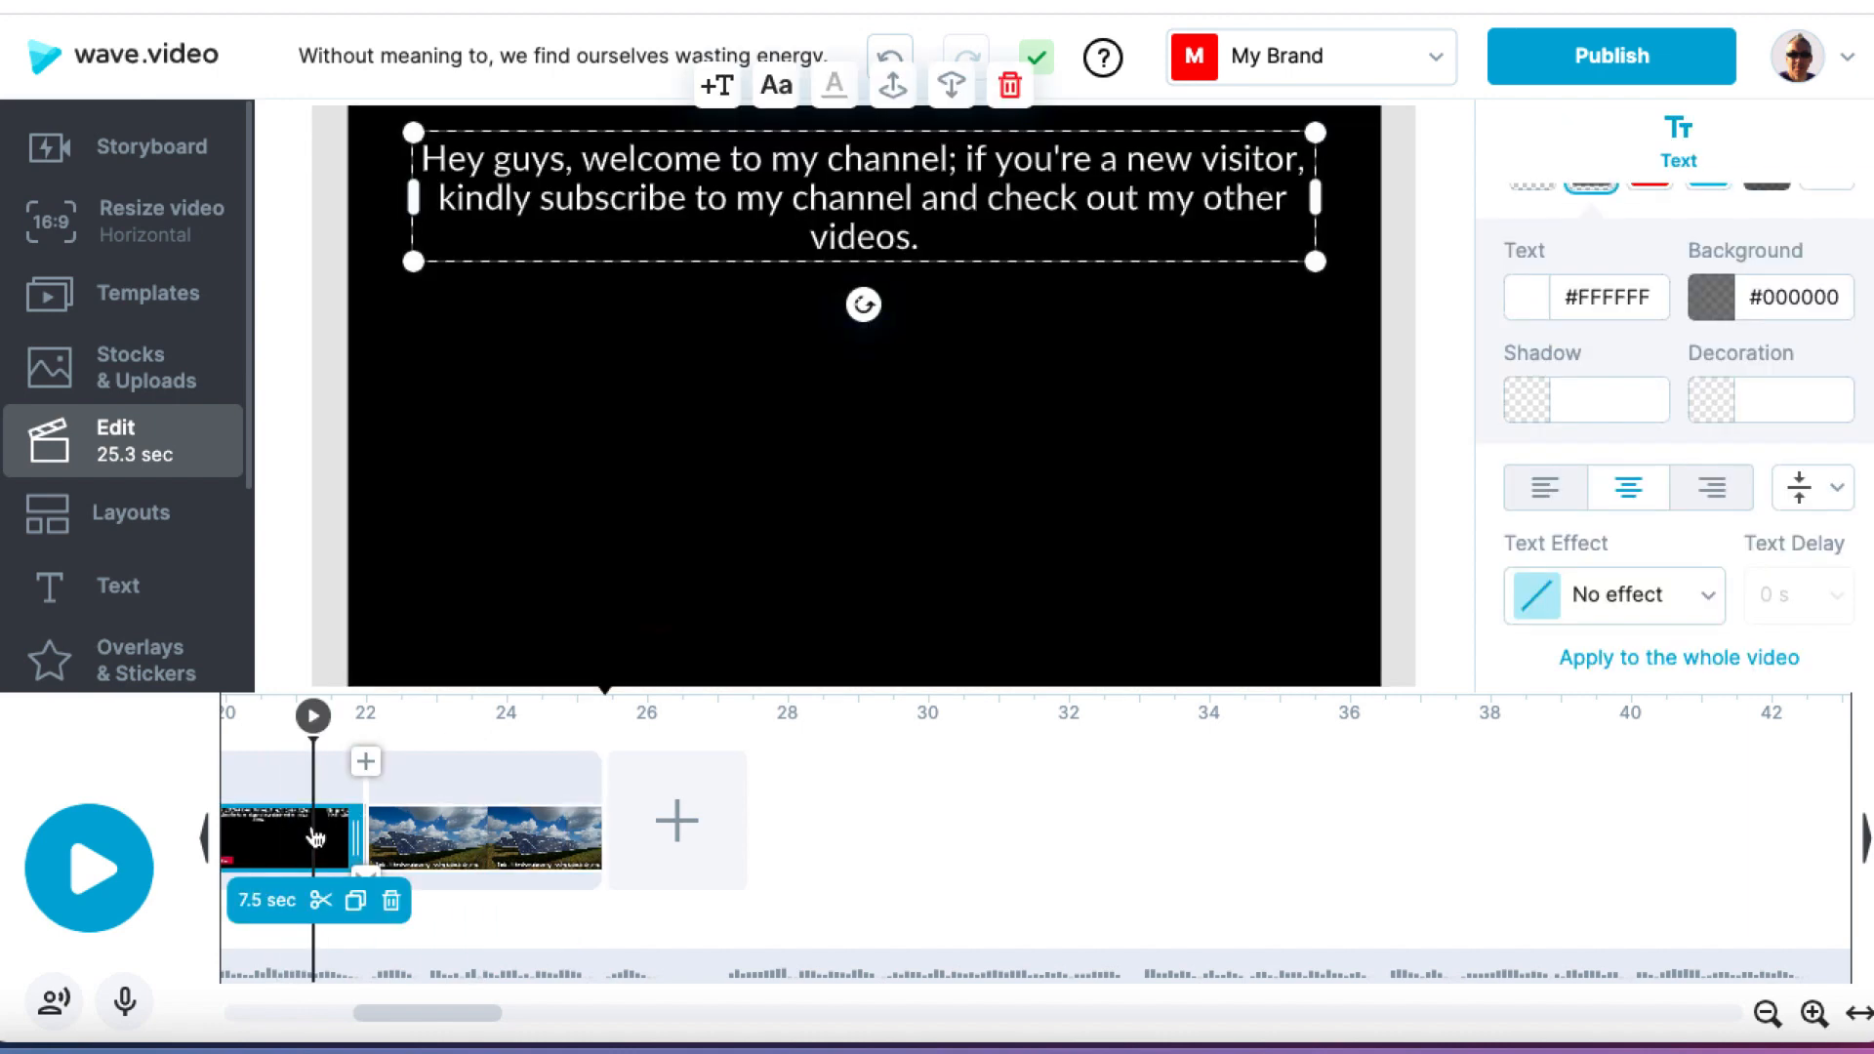
pyautogui.click(273, 782)
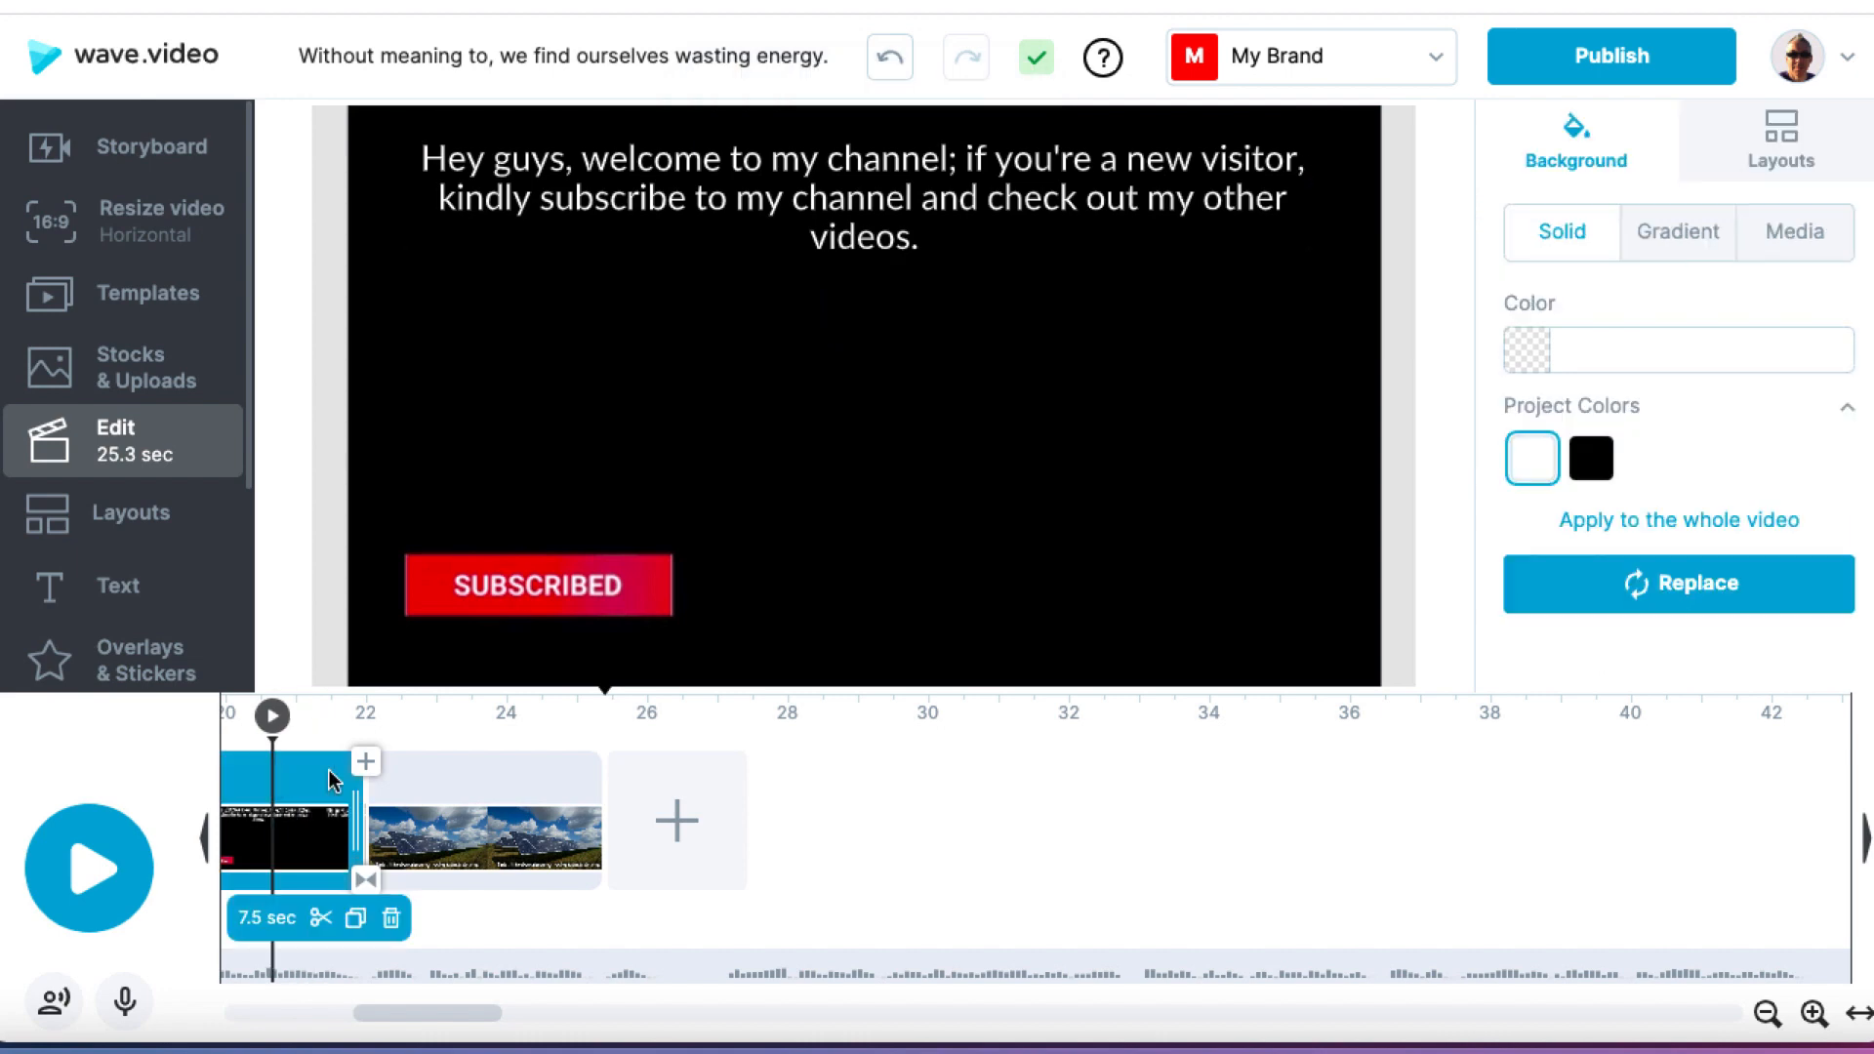
# Step: Lengthen the last solar-panel scene to 4.0 seconds with its caption extended to the scene's end, and replay the scene
pyautogui.click(512, 781)
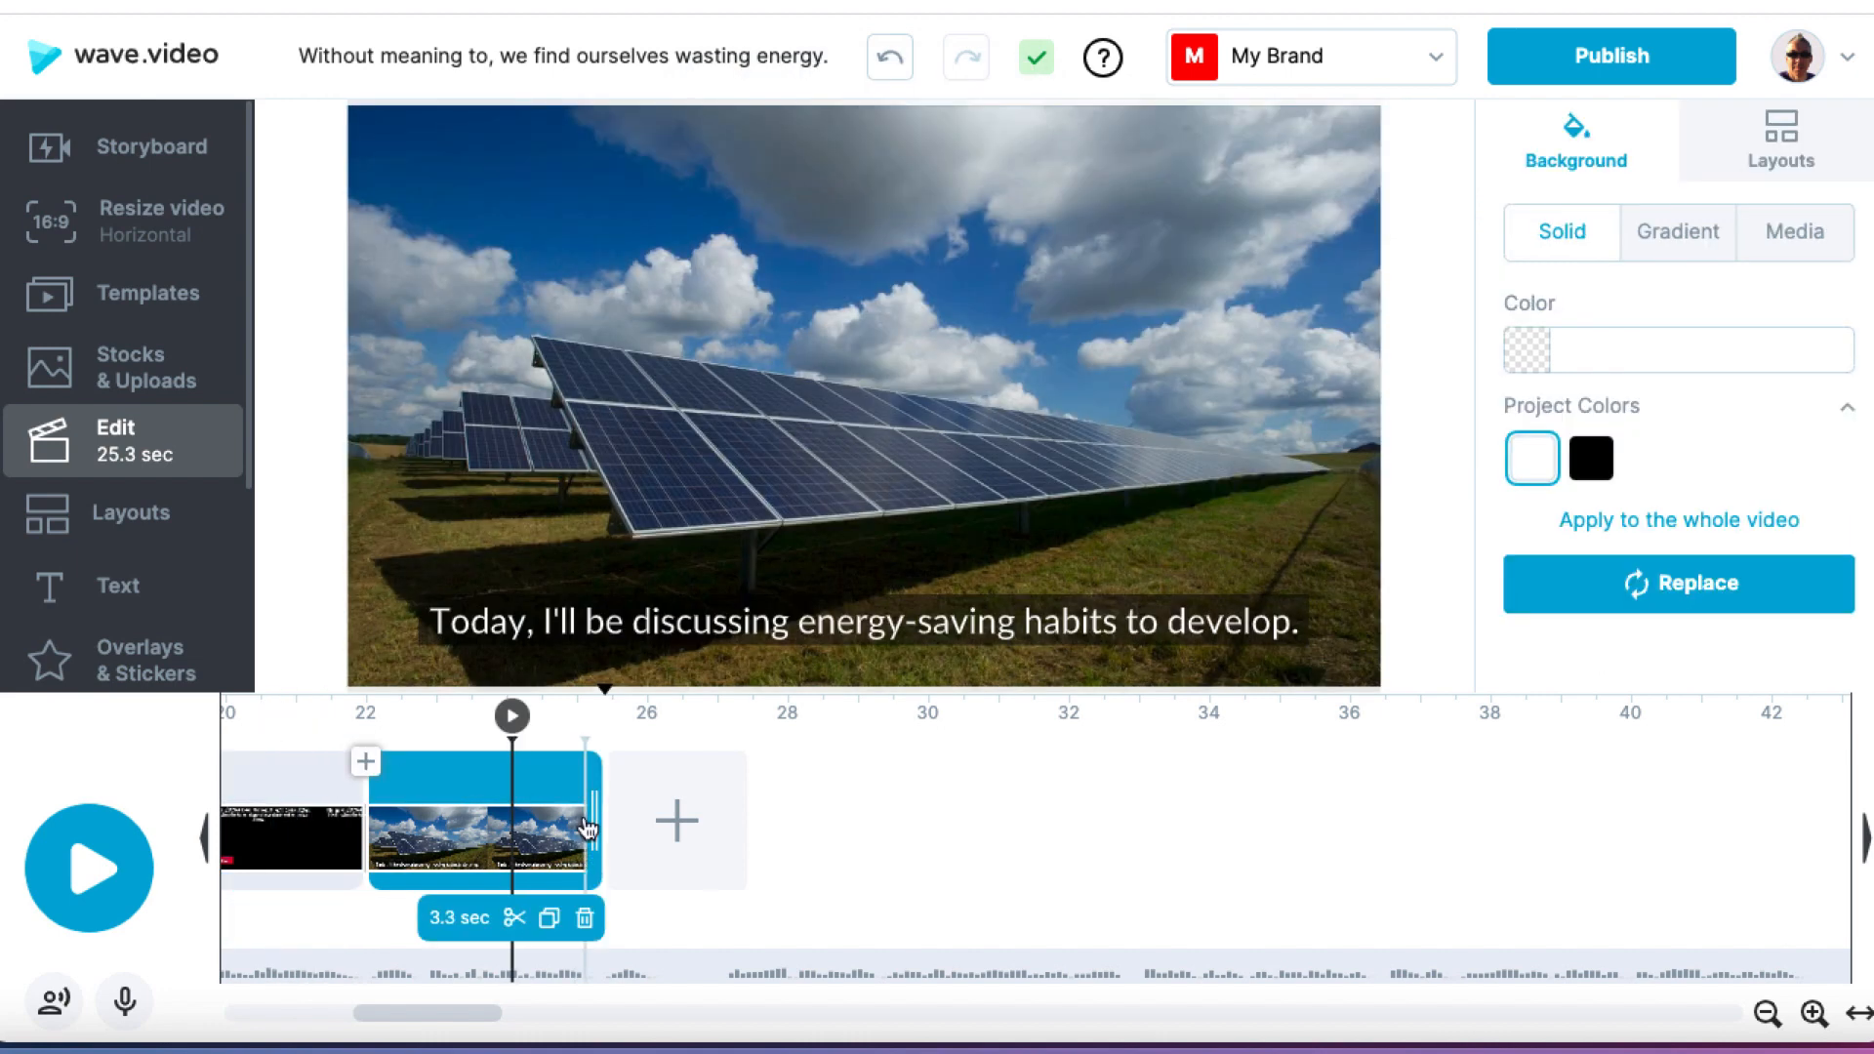
pyautogui.moveTo(595, 825); pyautogui.dragTo(644, 823)
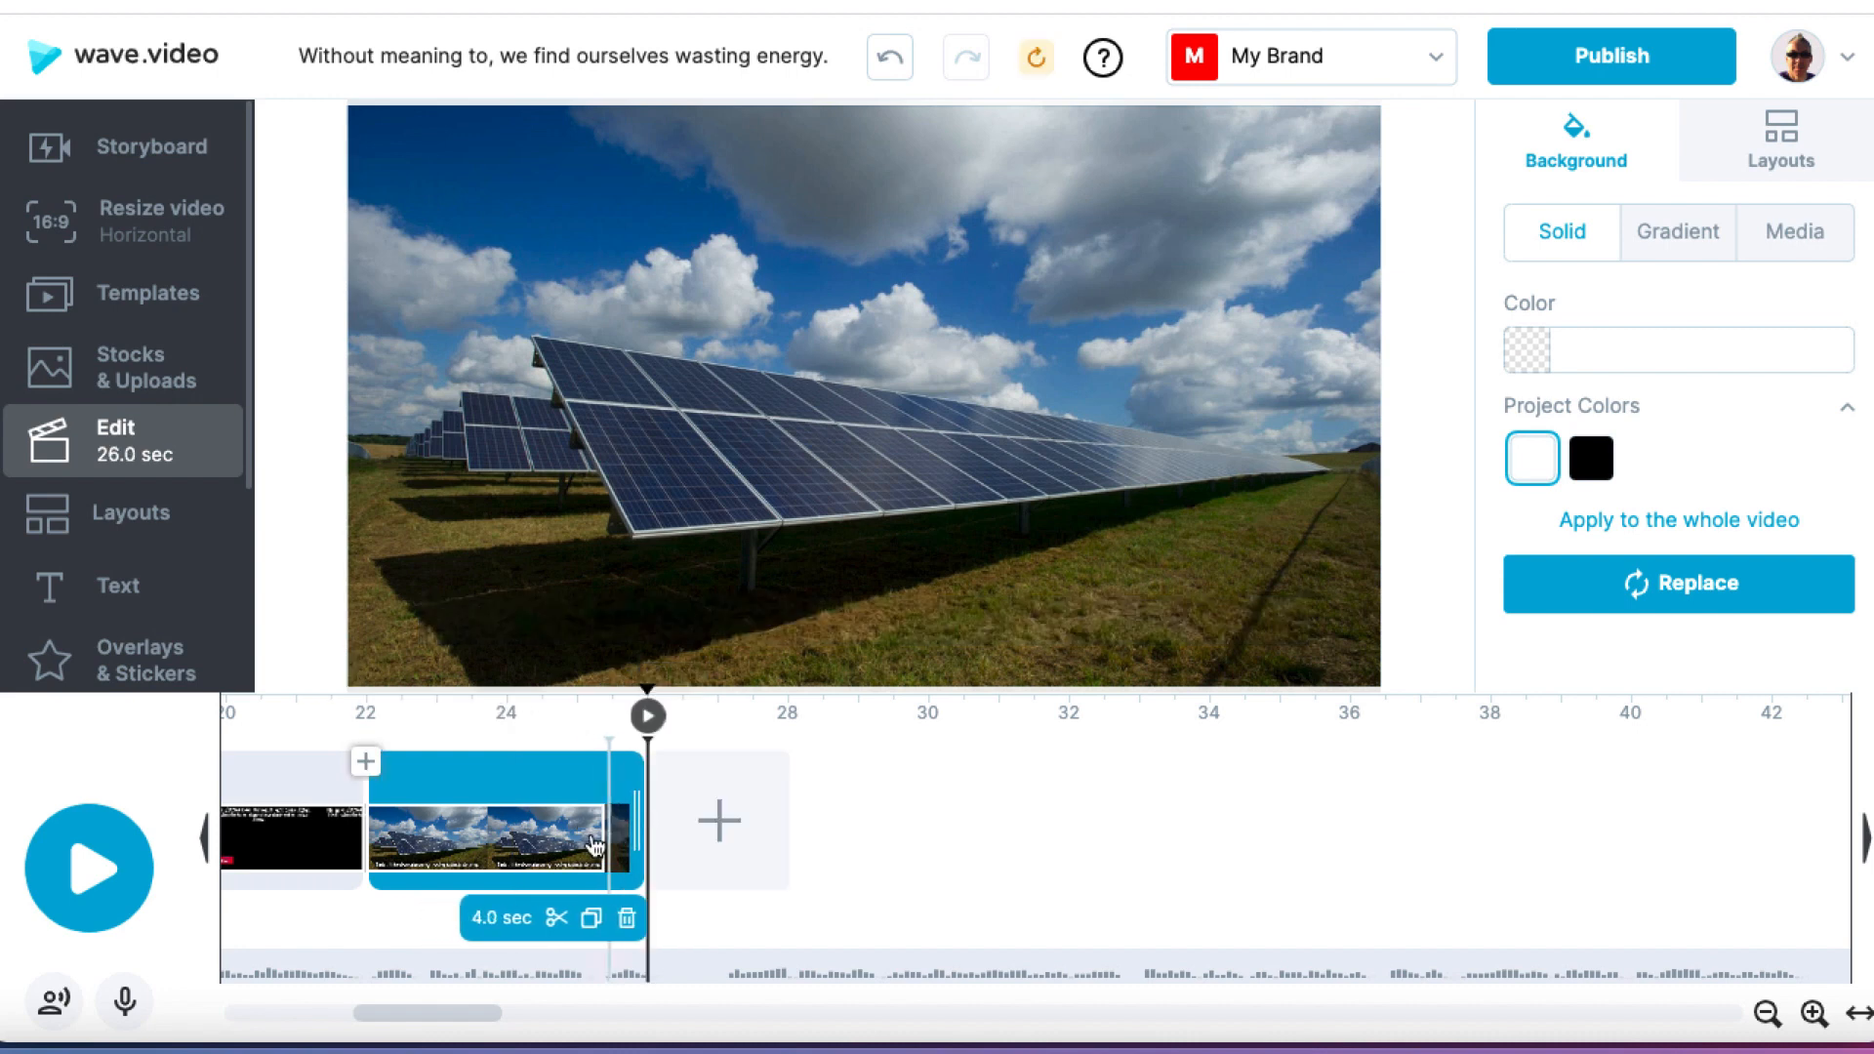
pyautogui.click(575, 846)
pyautogui.moveTo(593, 835); pyautogui.dragTo(640, 827)
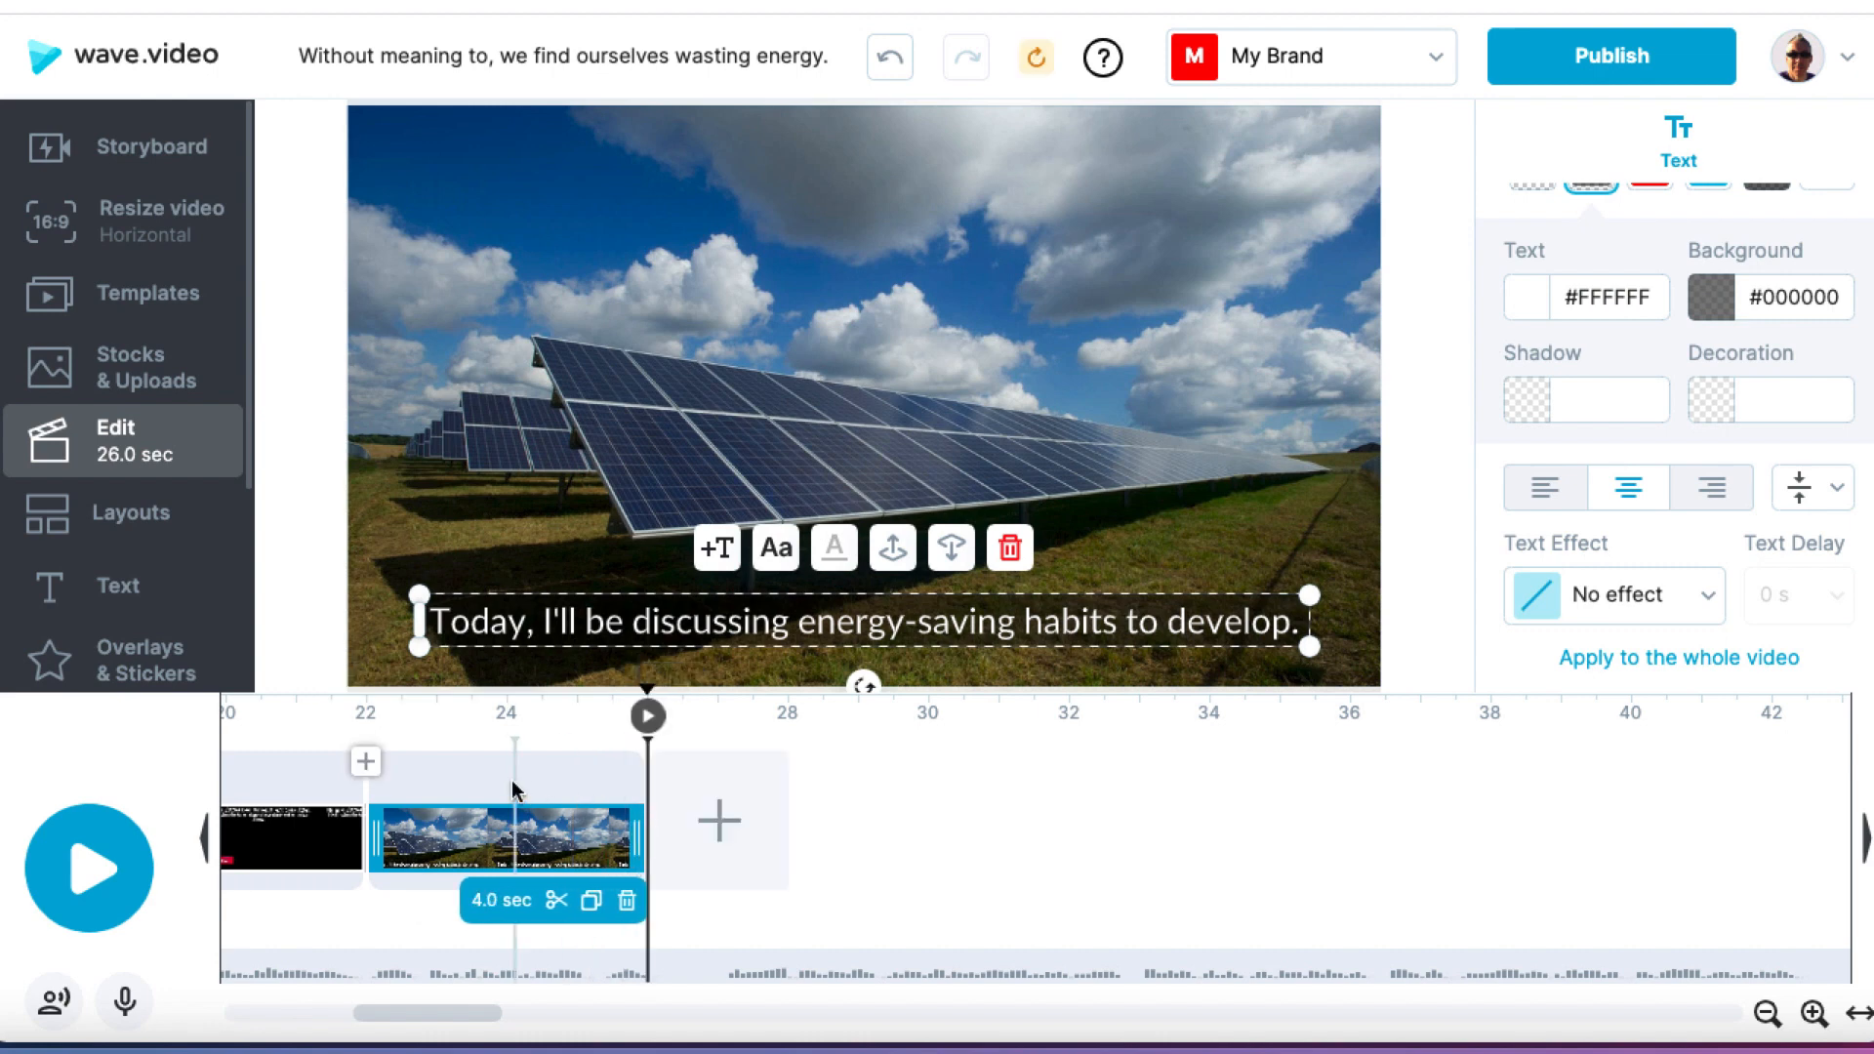
pyautogui.click(419, 720)
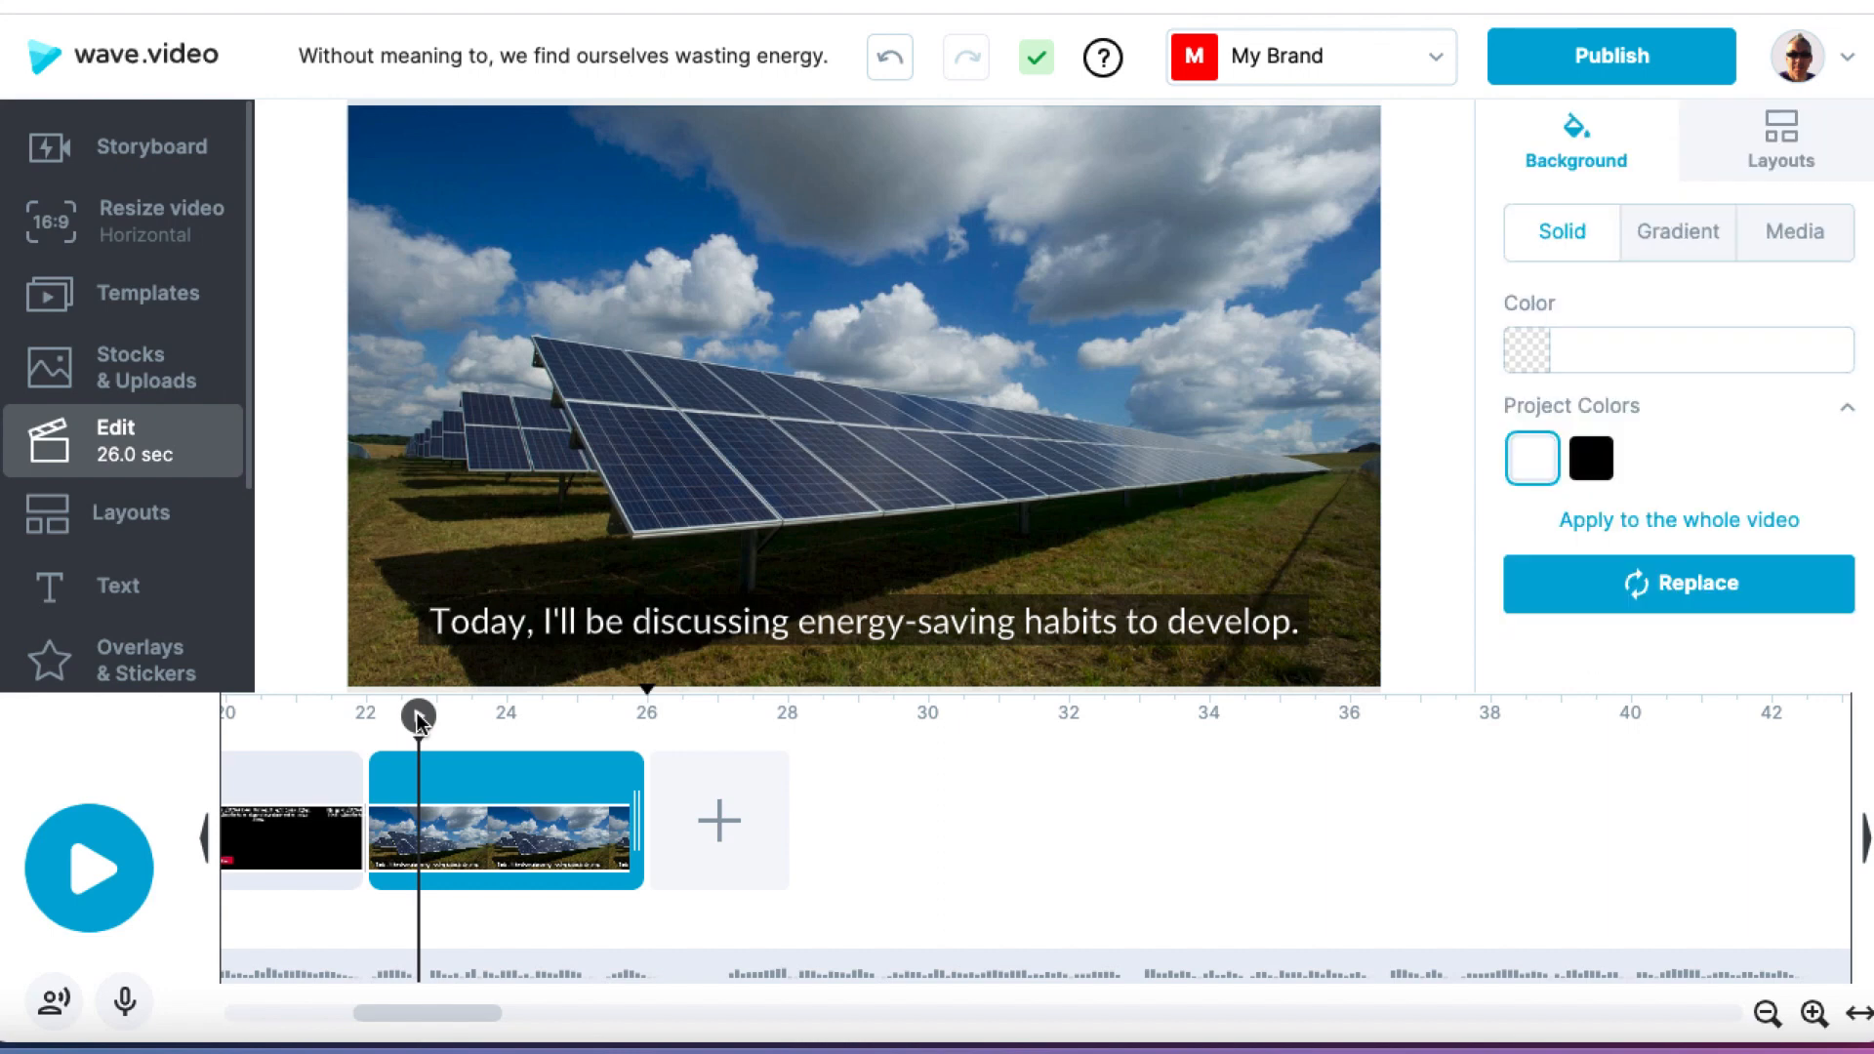
pyautogui.press('space')
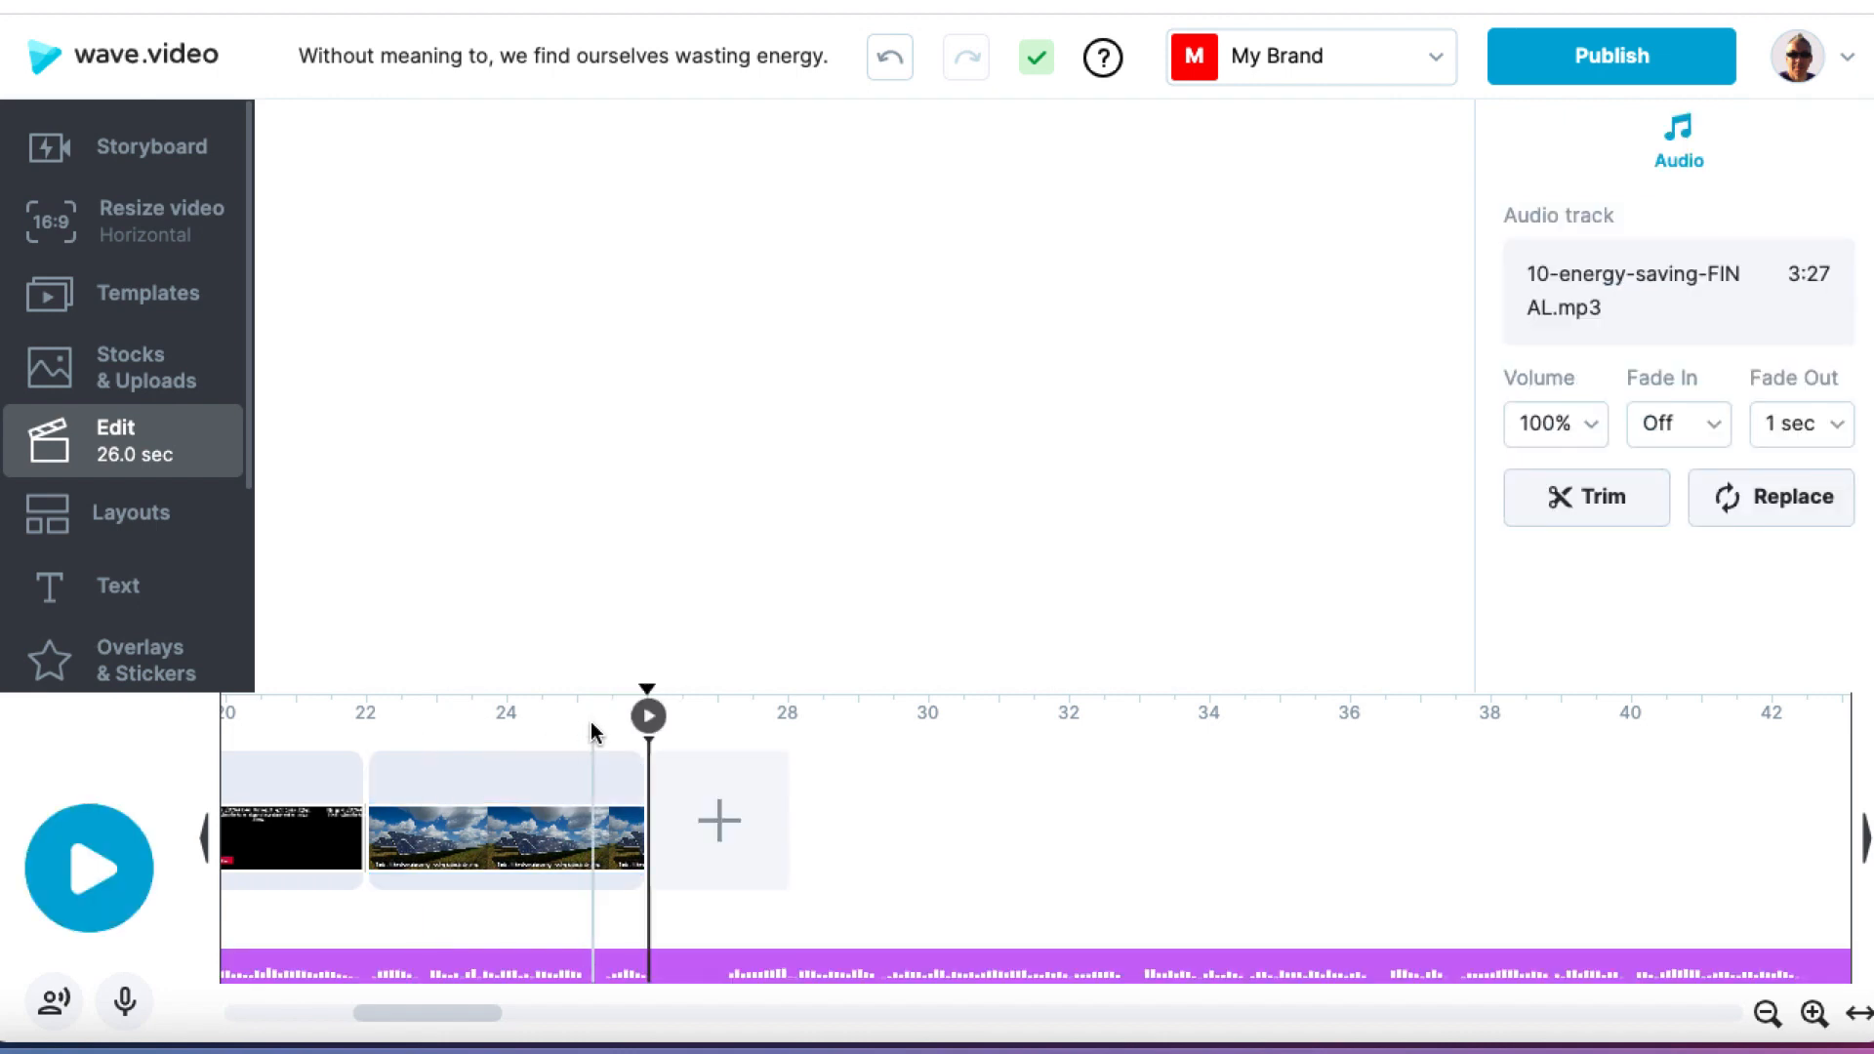
# Step: Split the audio clip just after the last scene, delete the excess portion, and play the video
pyautogui.click(668, 975)
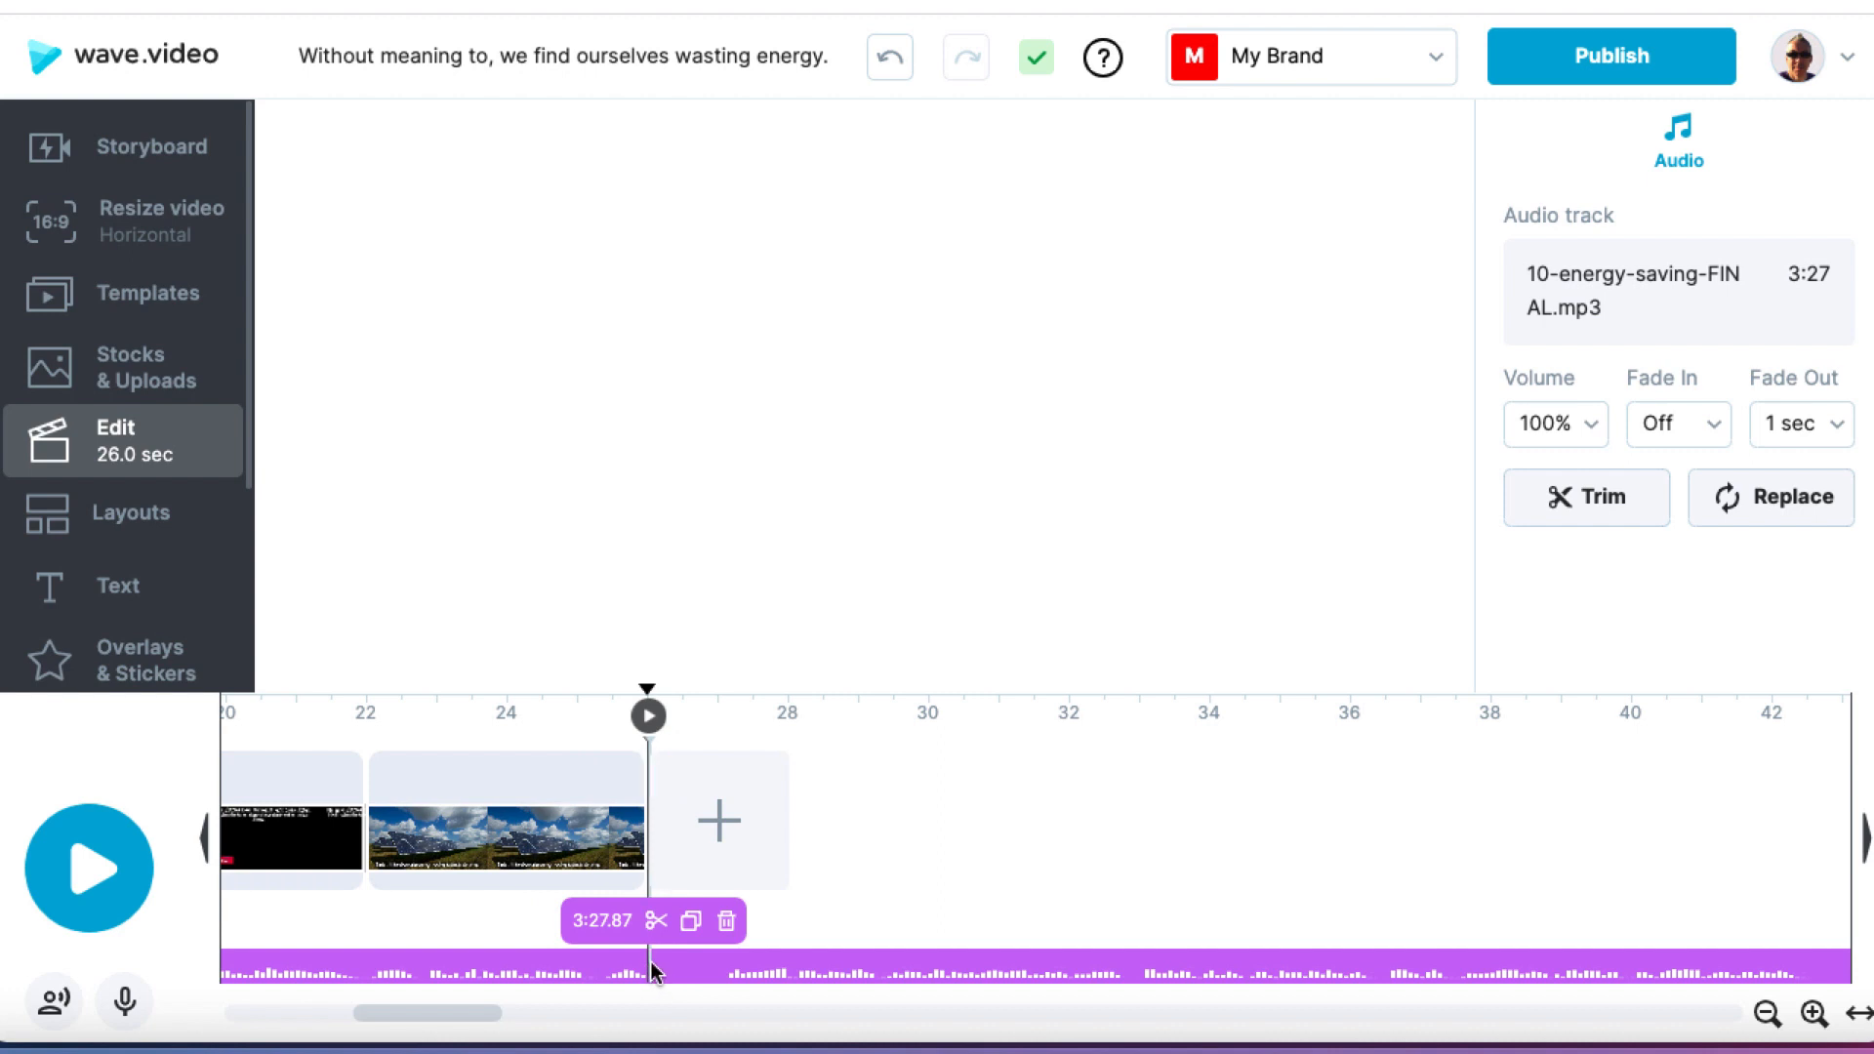
pyautogui.click(653, 968)
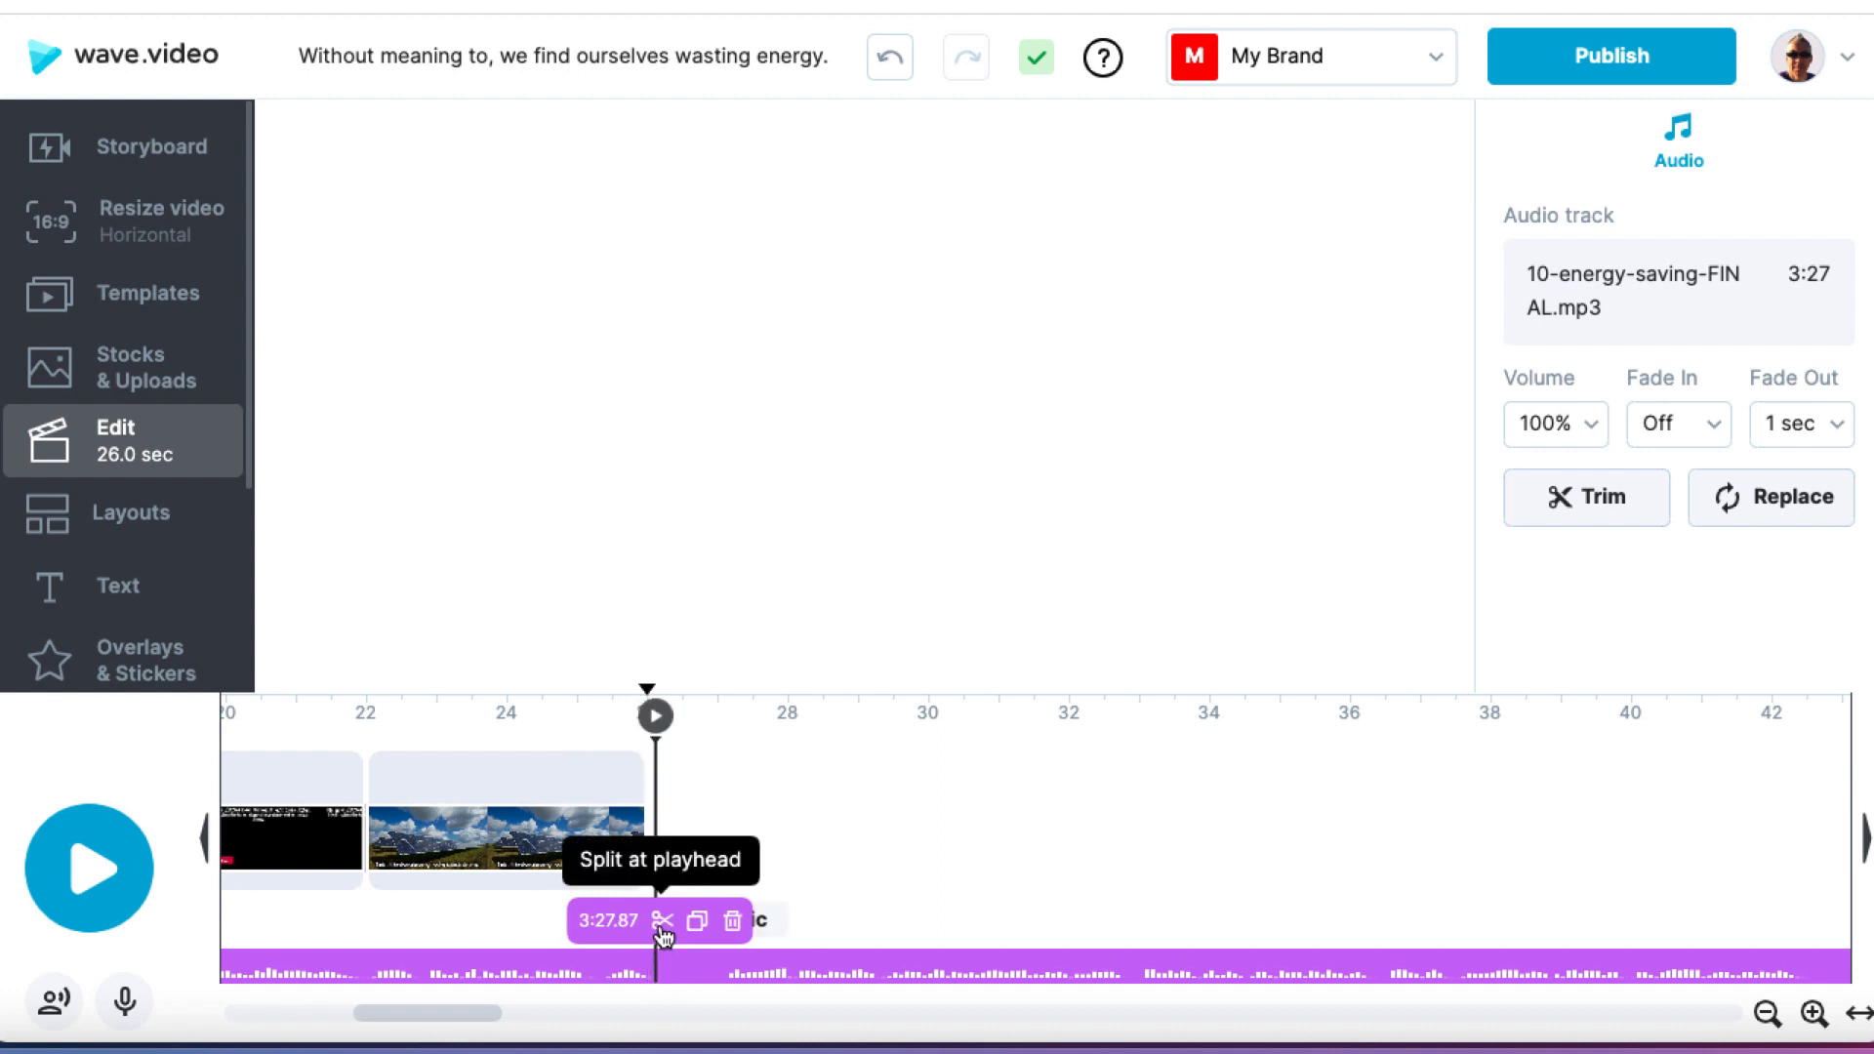
pyautogui.click(663, 921)
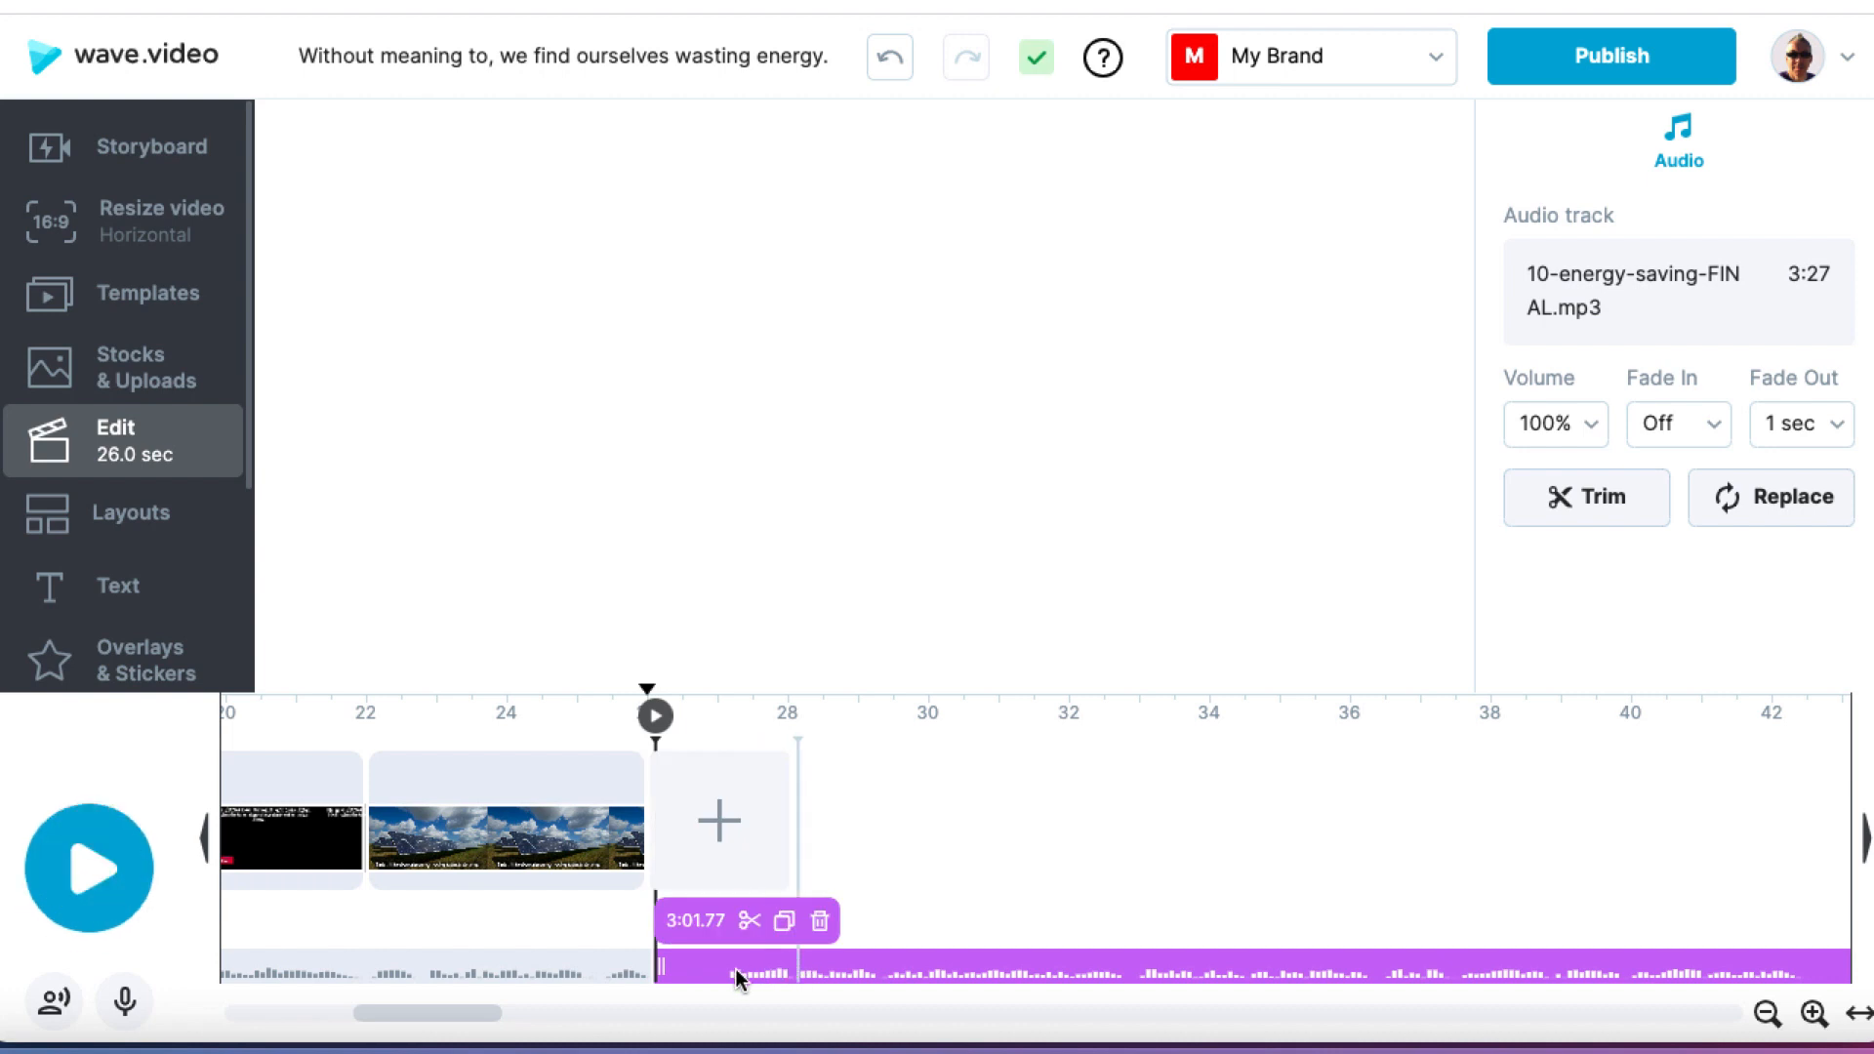
pyautogui.click(705, 965)
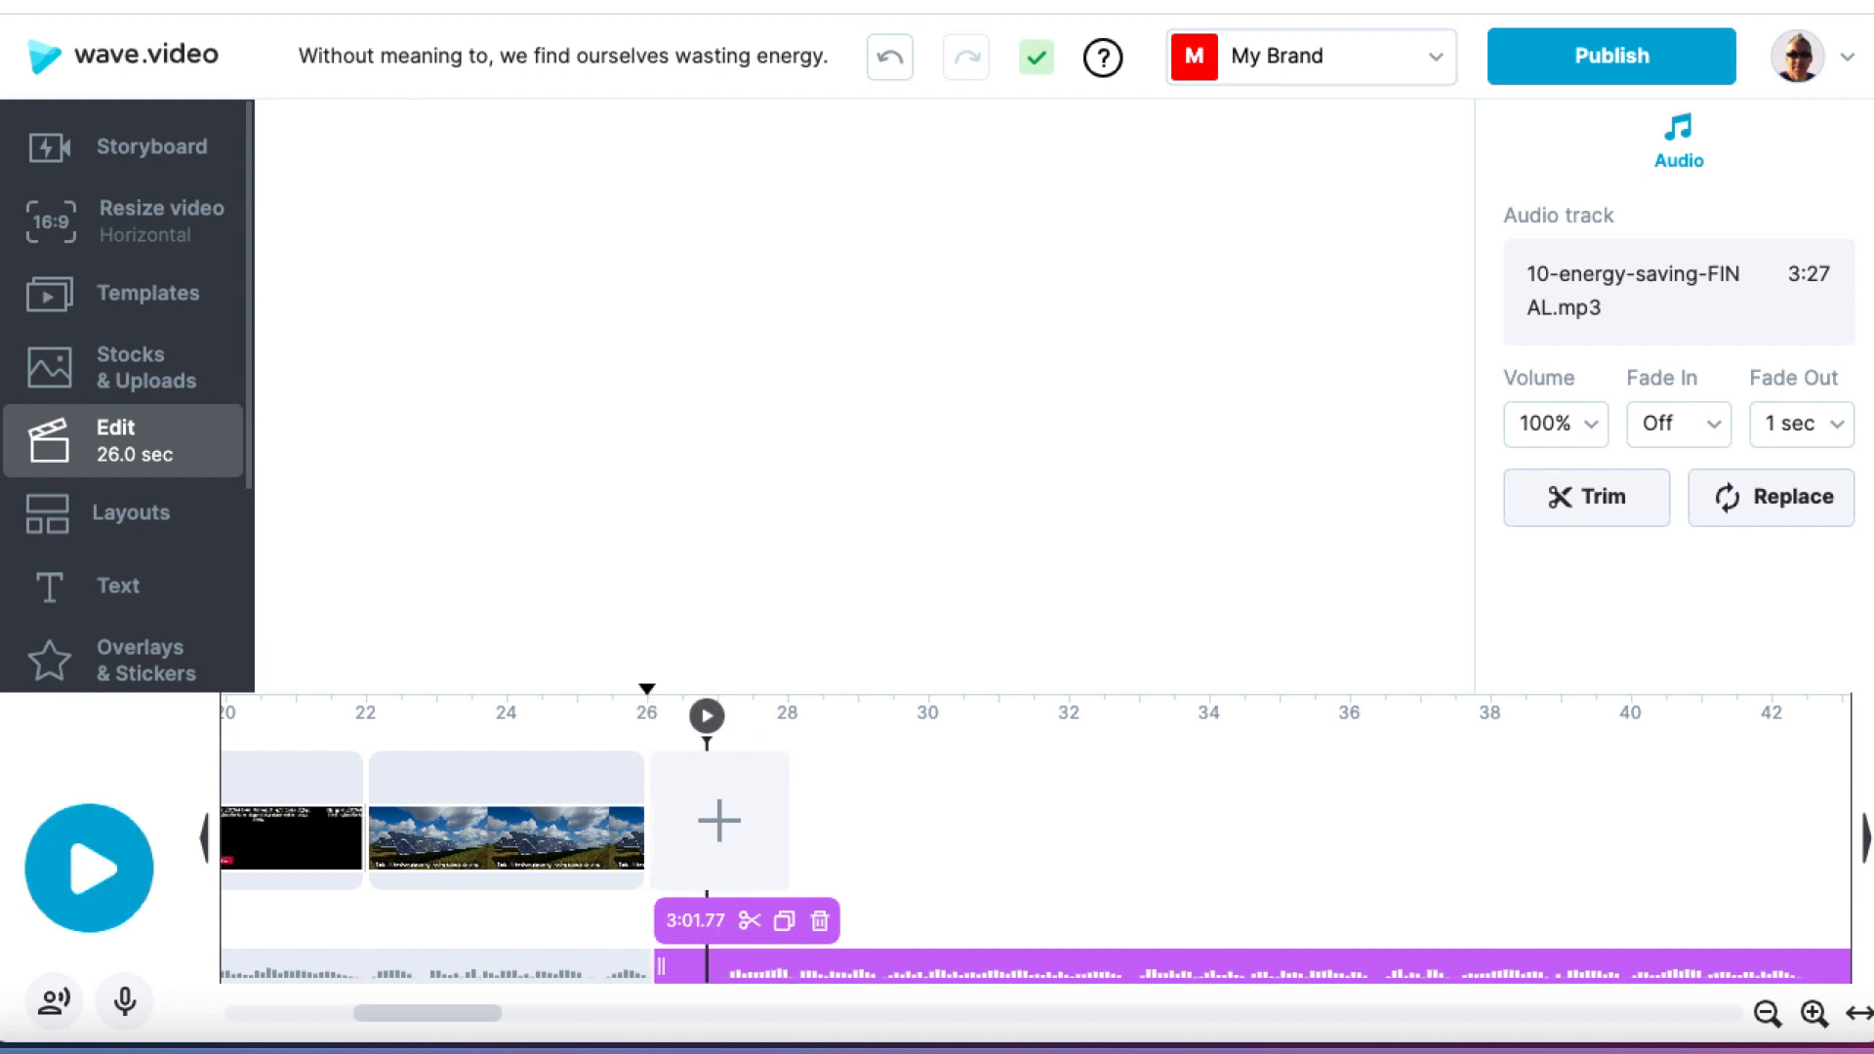
pyautogui.click(818, 923)
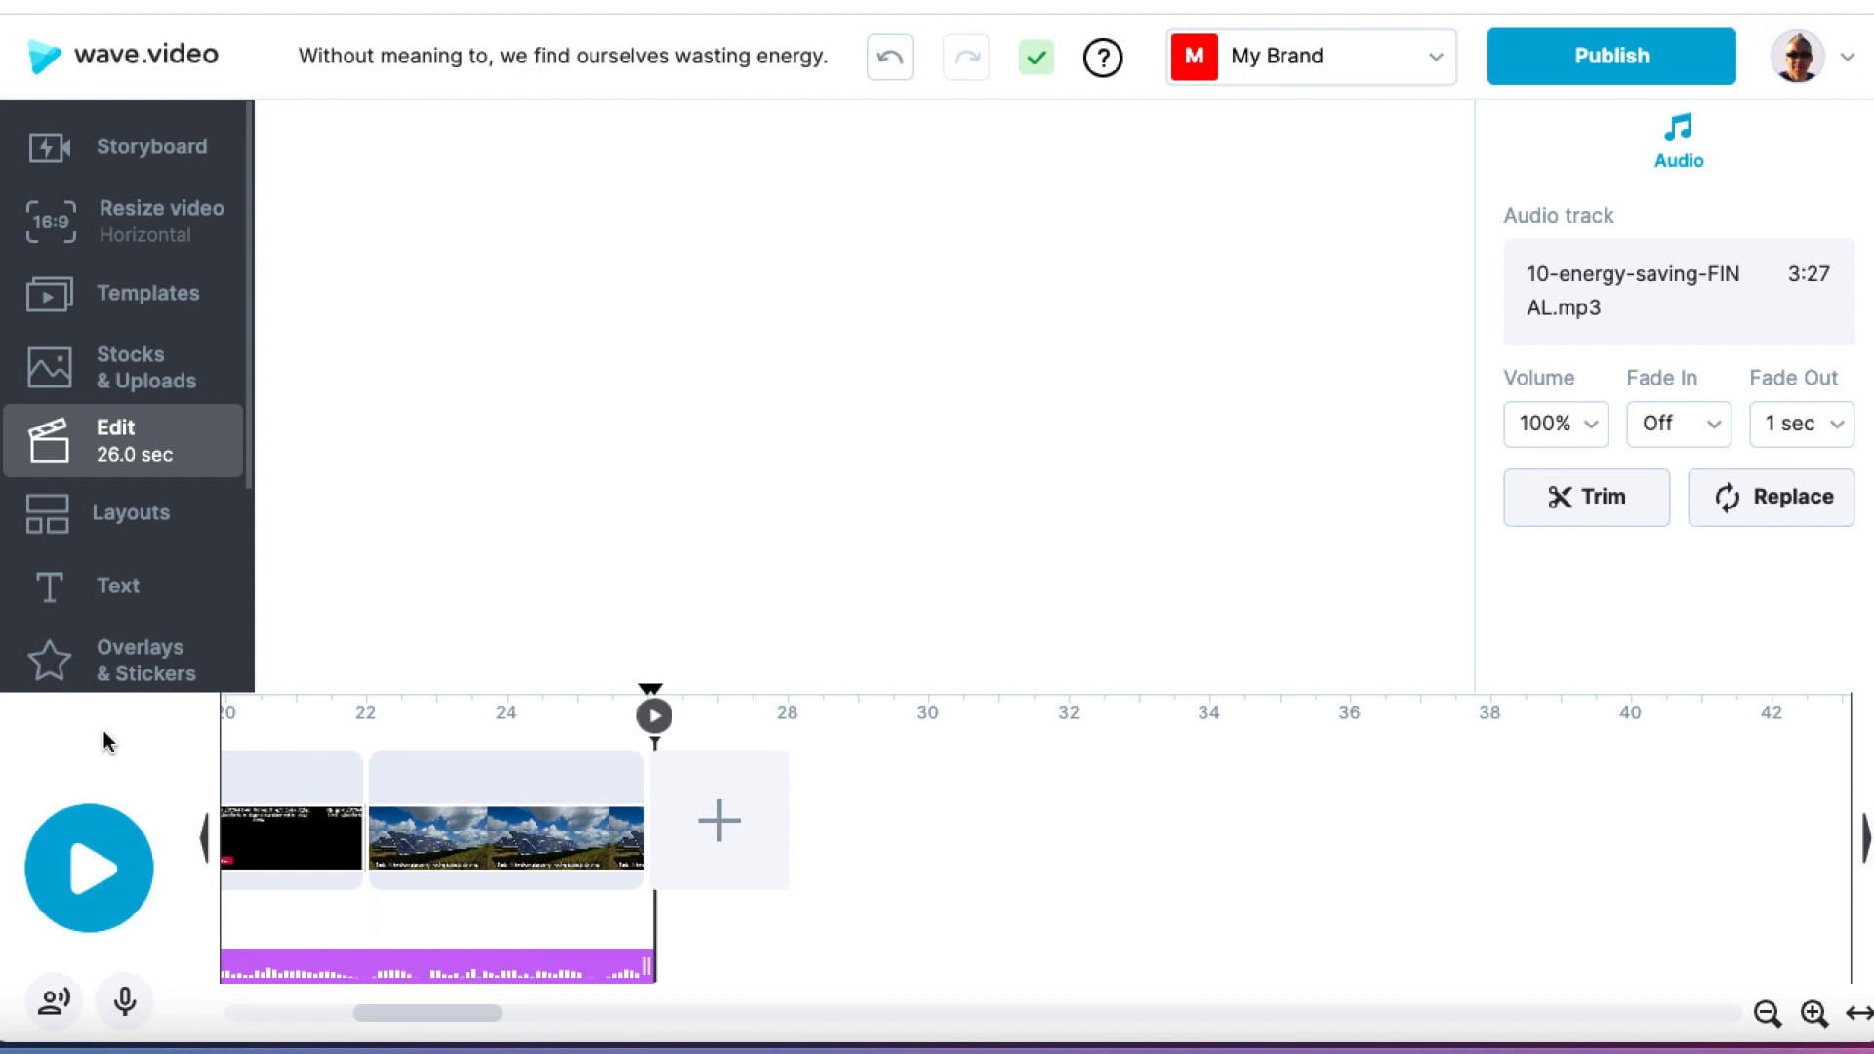
pyautogui.click(89, 869)
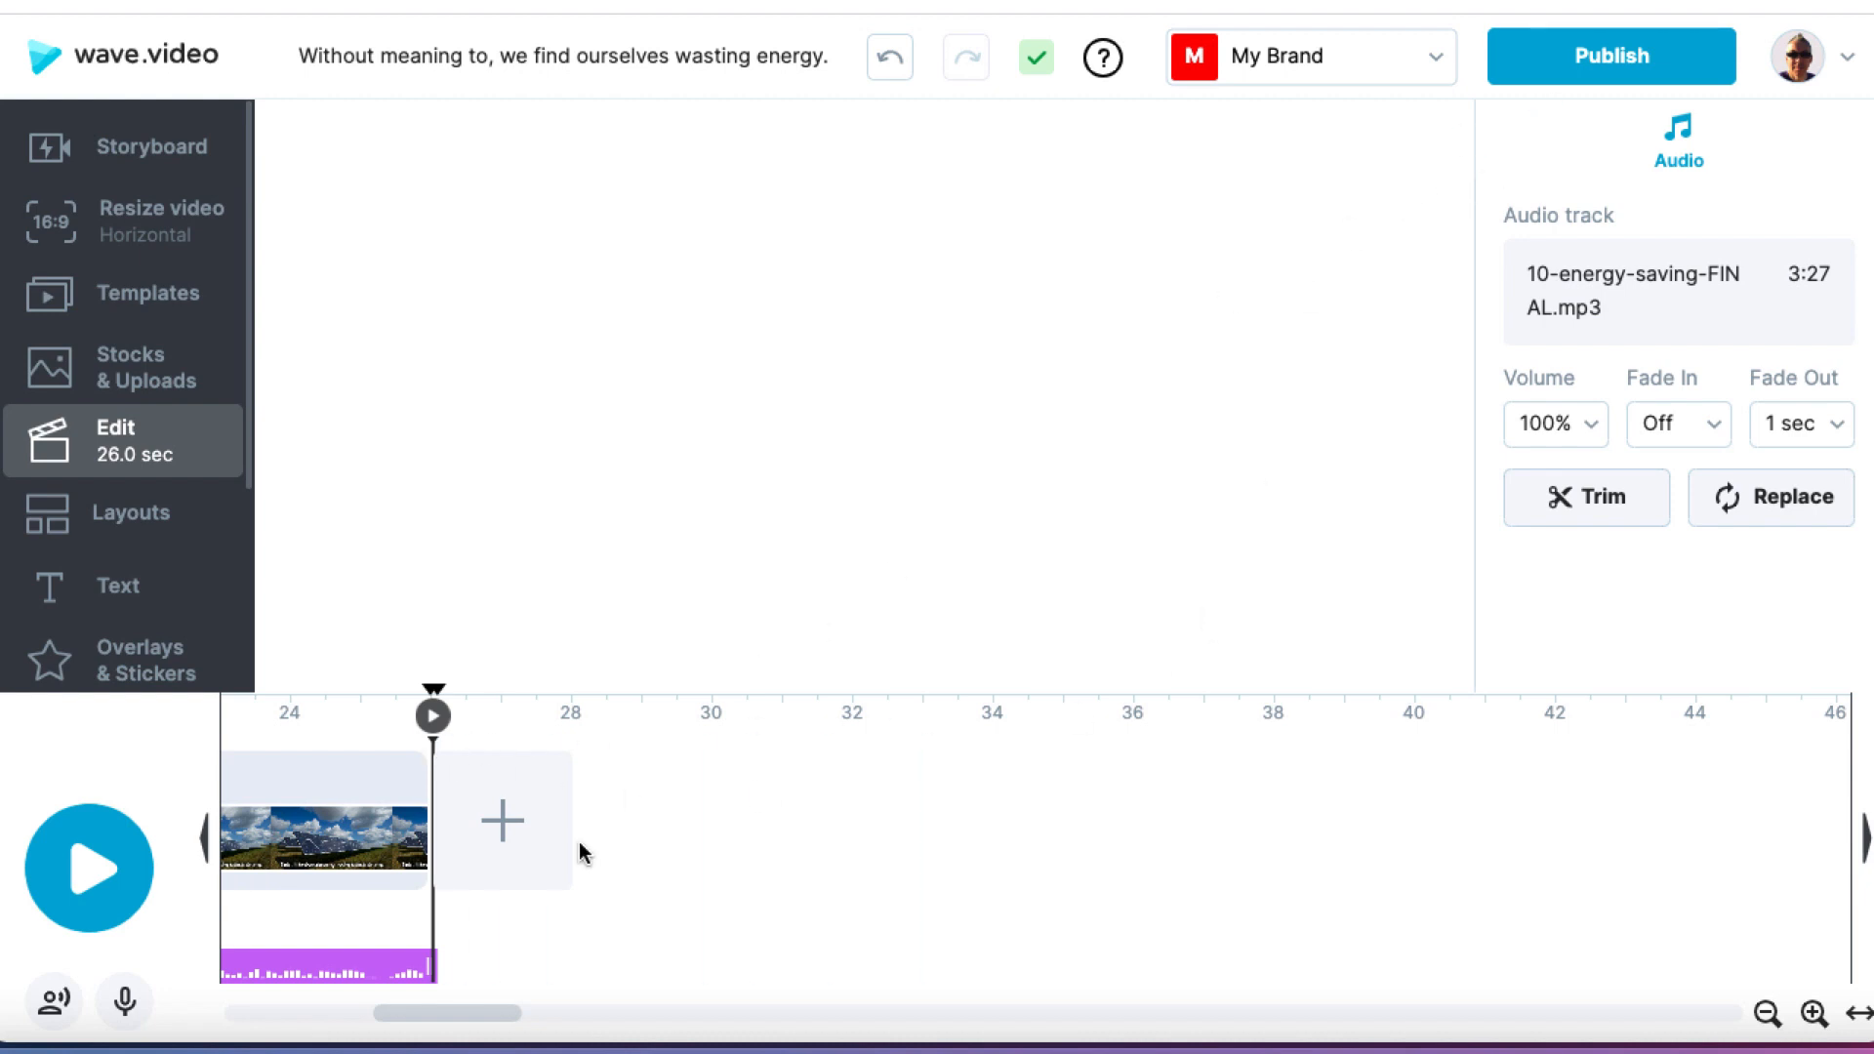
# Step: Add a smiling emoji sticker and a YouTube sticker over the sky in the last solar-panel scene, starting at about 24.5 seconds
pyautogui.click(326, 724)
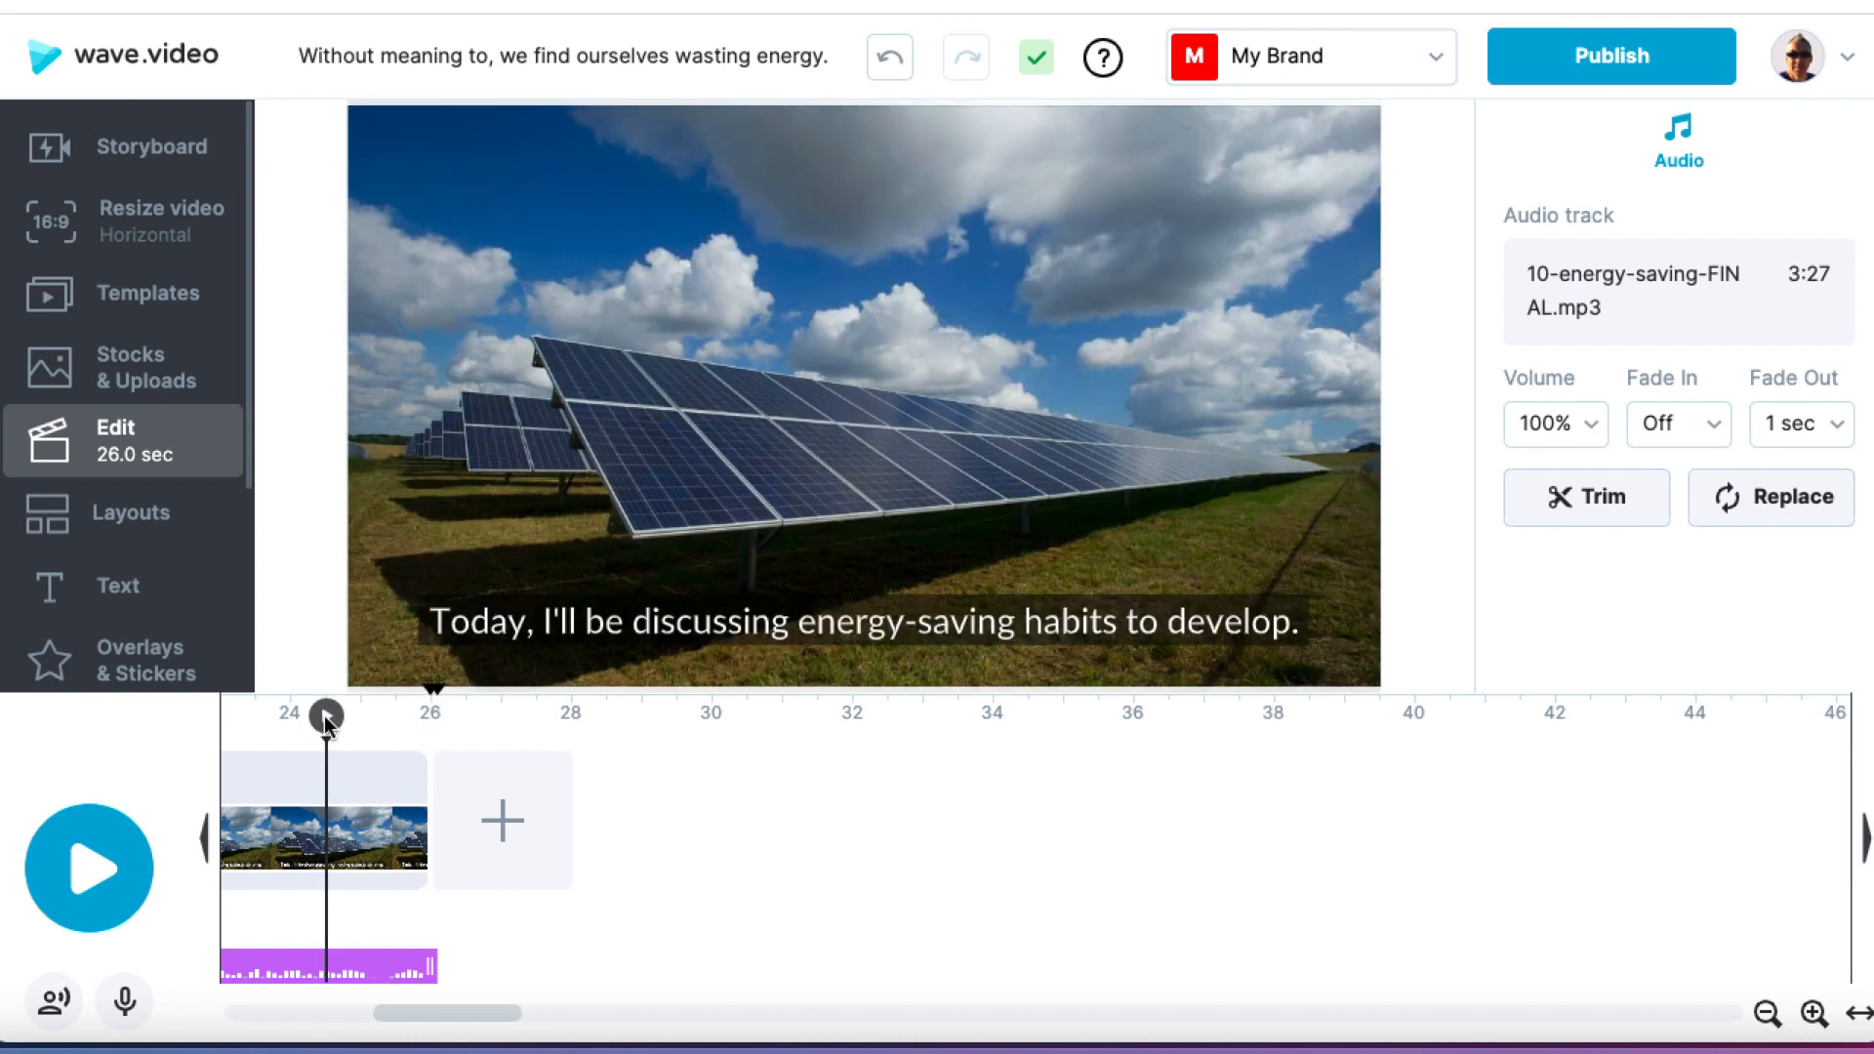
pyautogui.click(143, 671)
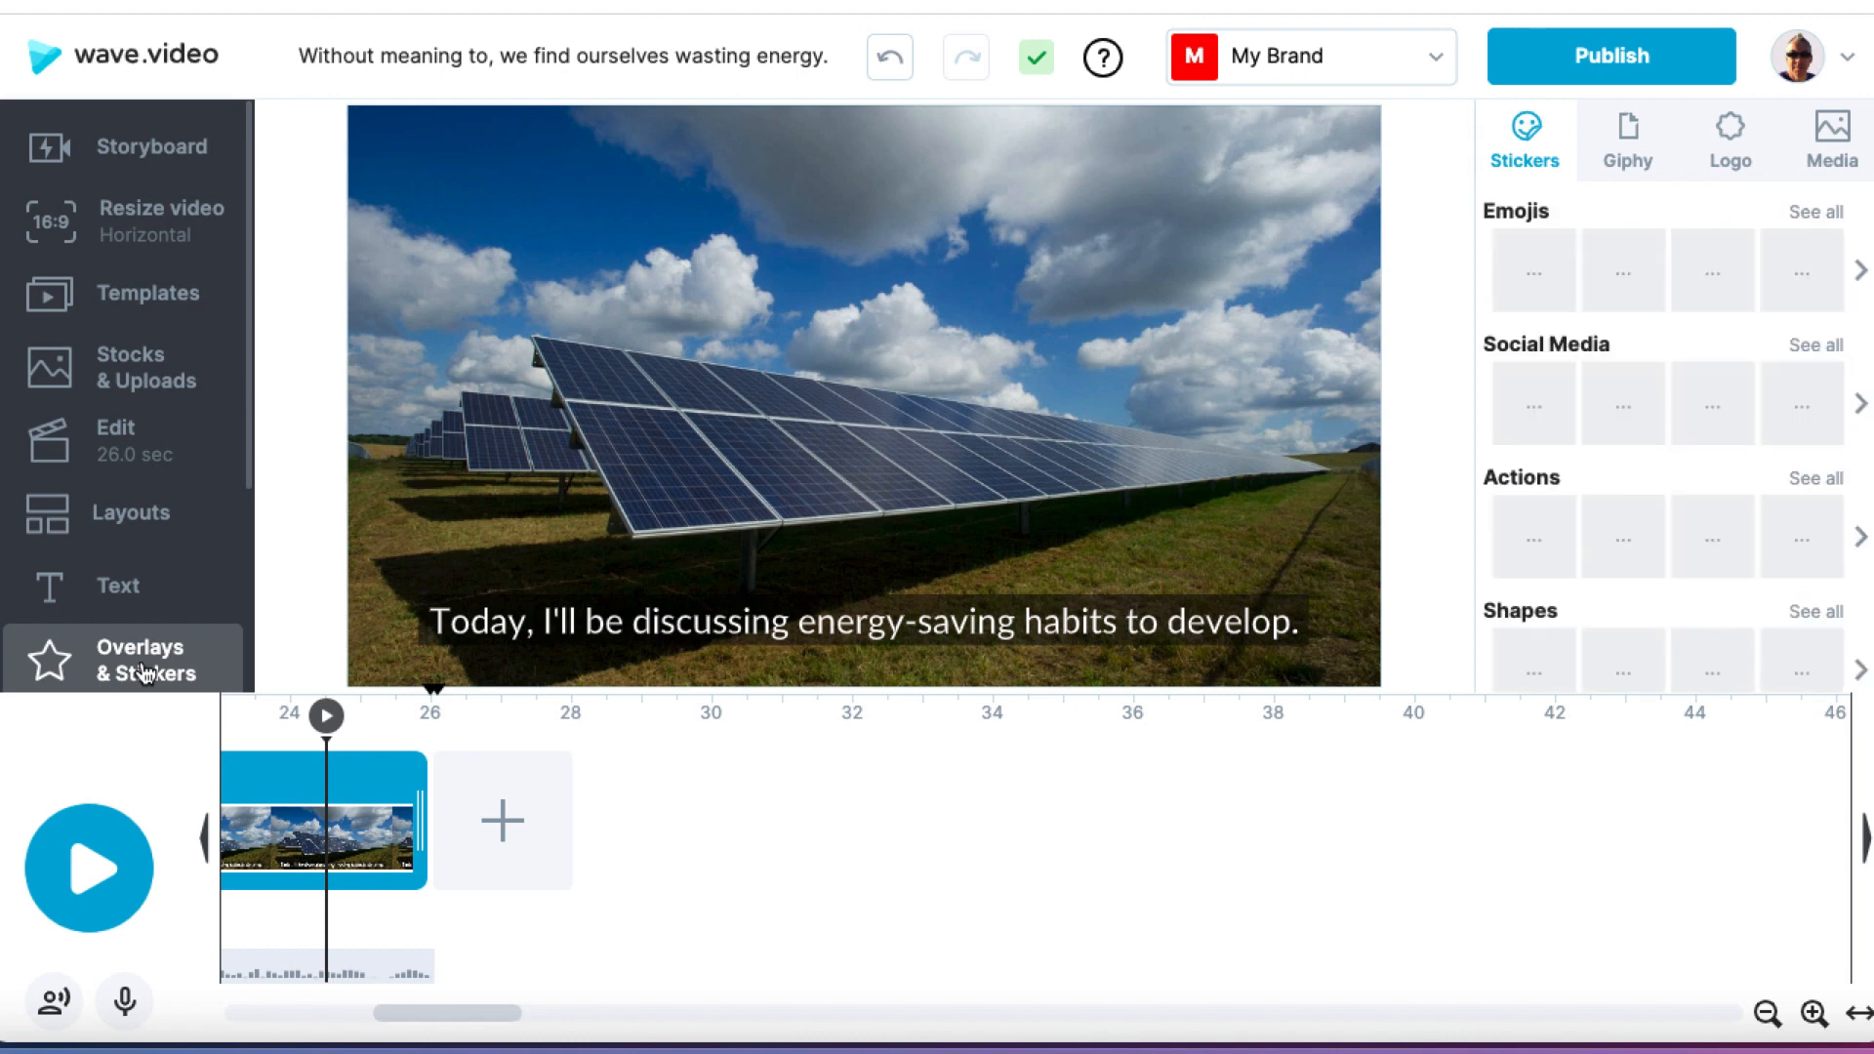
pyautogui.moveTo(1534, 283)
pyautogui.mouseDown()
pyautogui.moveTo(1269, 207)
pyautogui.moveTo(1291, 203)
pyautogui.mouseUp()
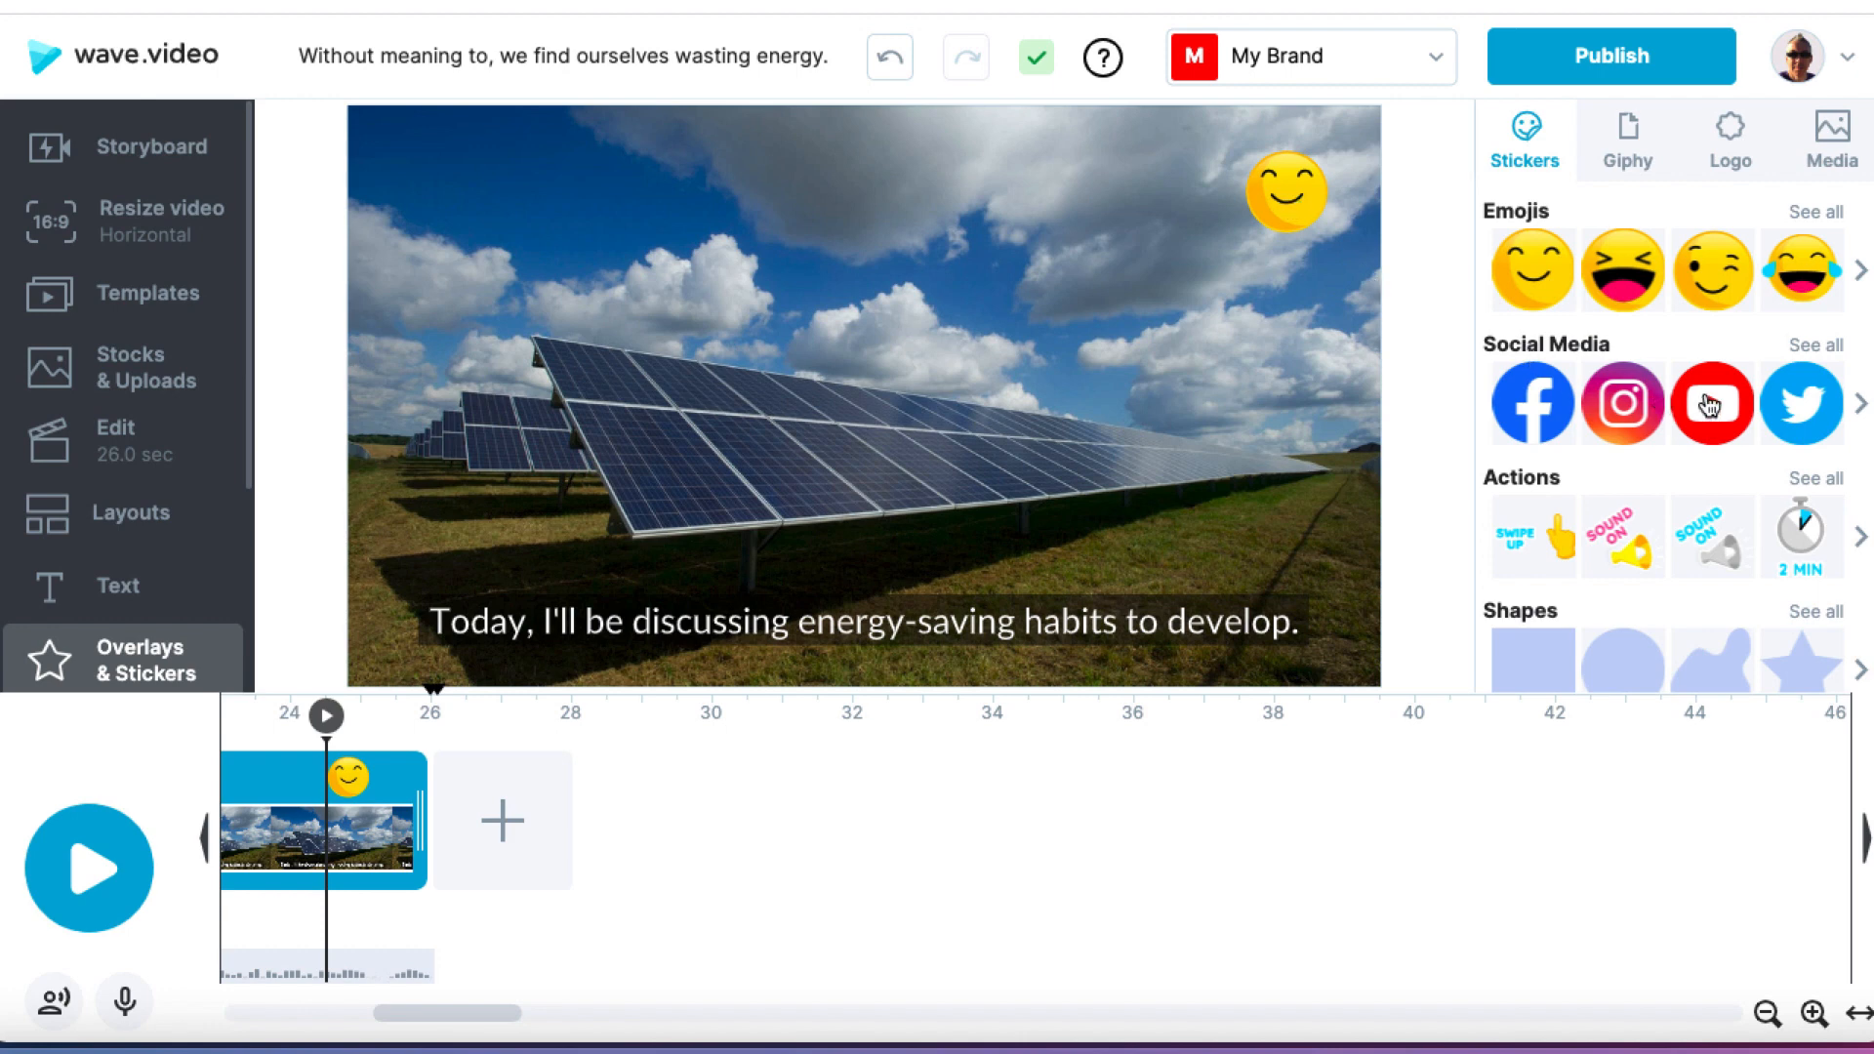
pyautogui.moveTo(1696, 408)
pyautogui.mouseDown()
pyautogui.moveTo(1390, 322)
pyautogui.moveTo(1298, 330)
pyautogui.mouseUp()
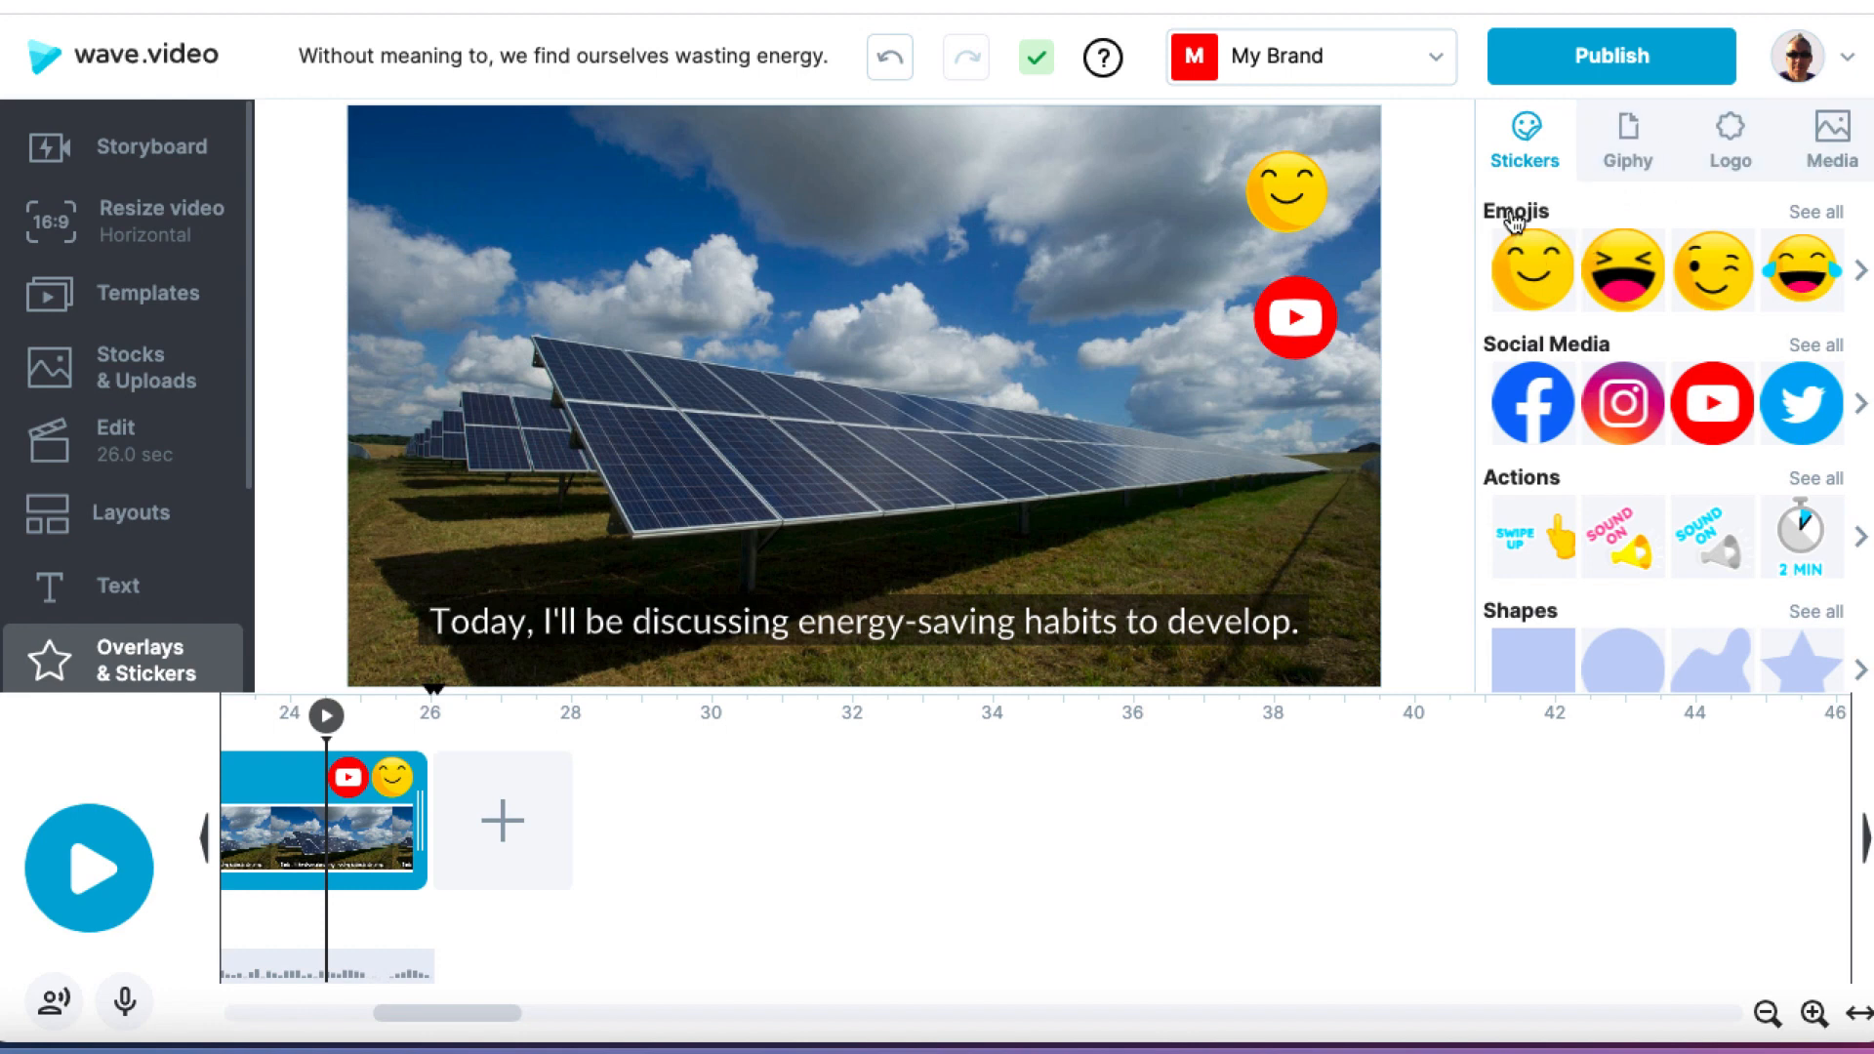
# Step: Delete the YouTube sticker and the smiling emoji sticker from the last solar-panel scene
pyautogui.click(1295, 320)
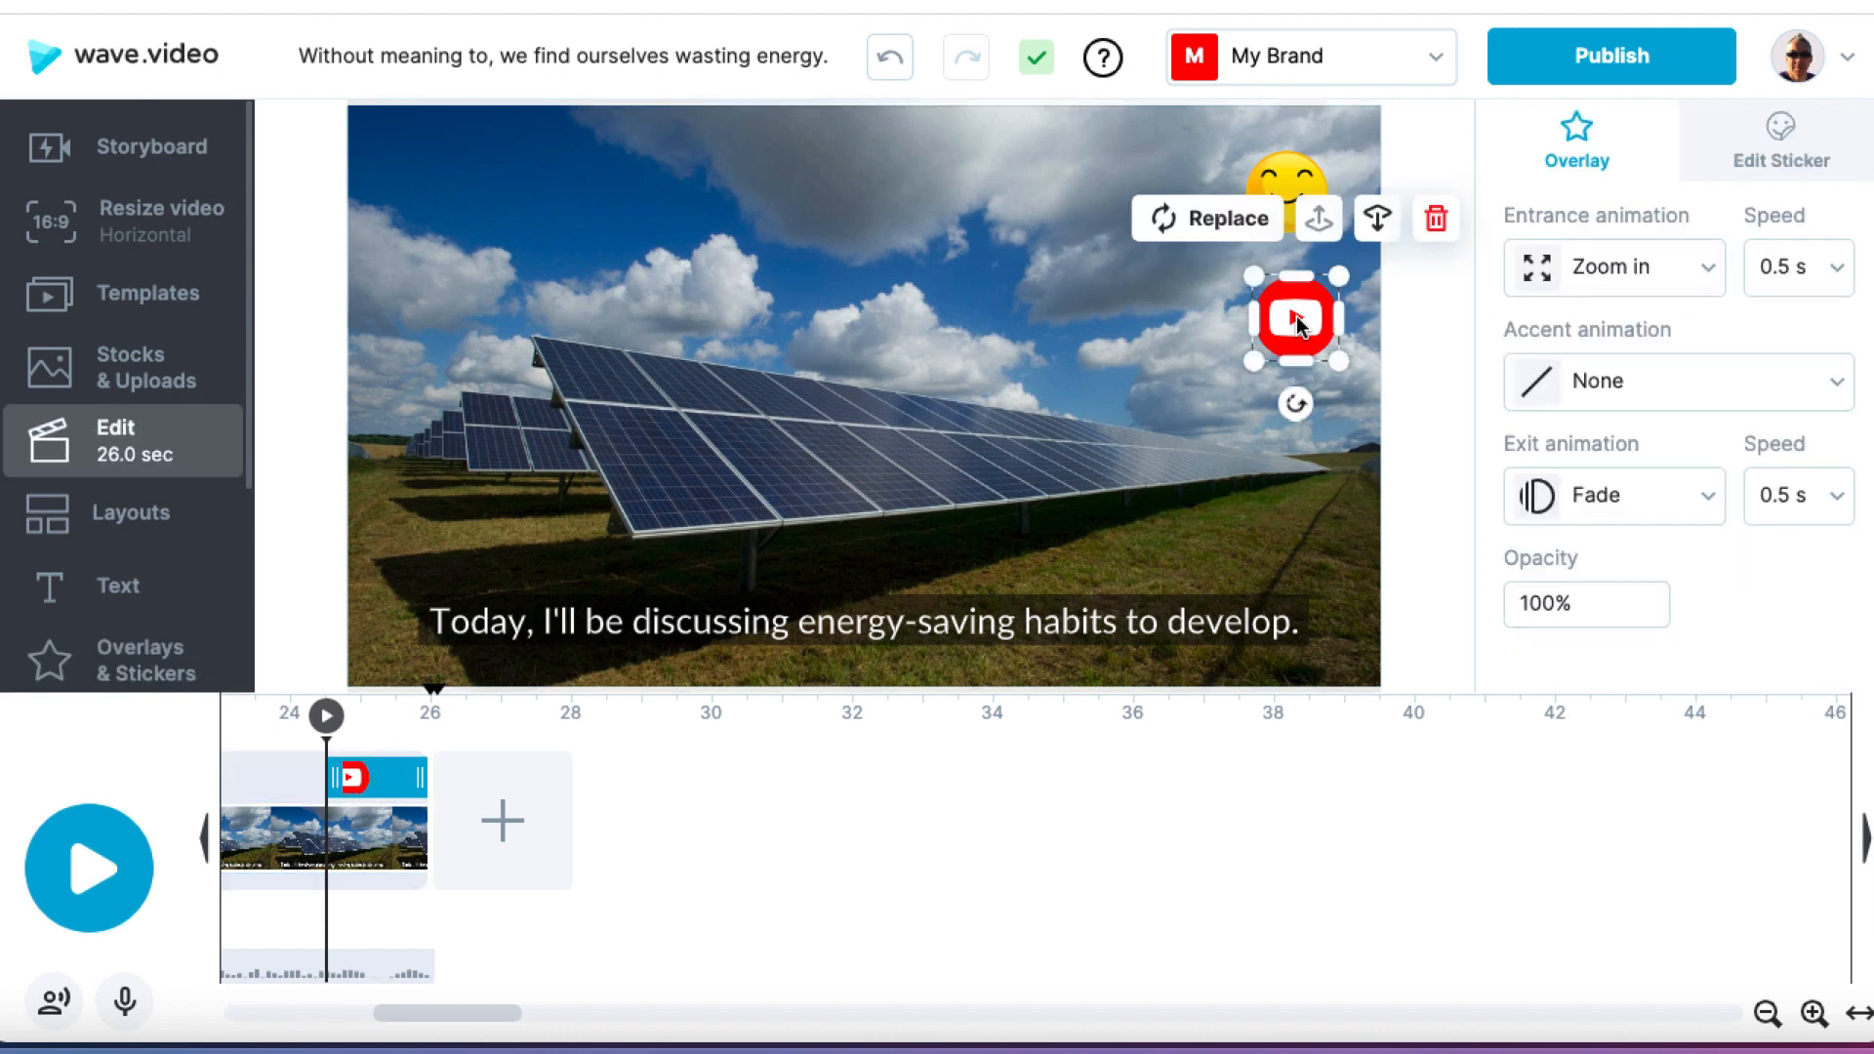
pyautogui.click(1436, 218)
pyautogui.click(1299, 198)
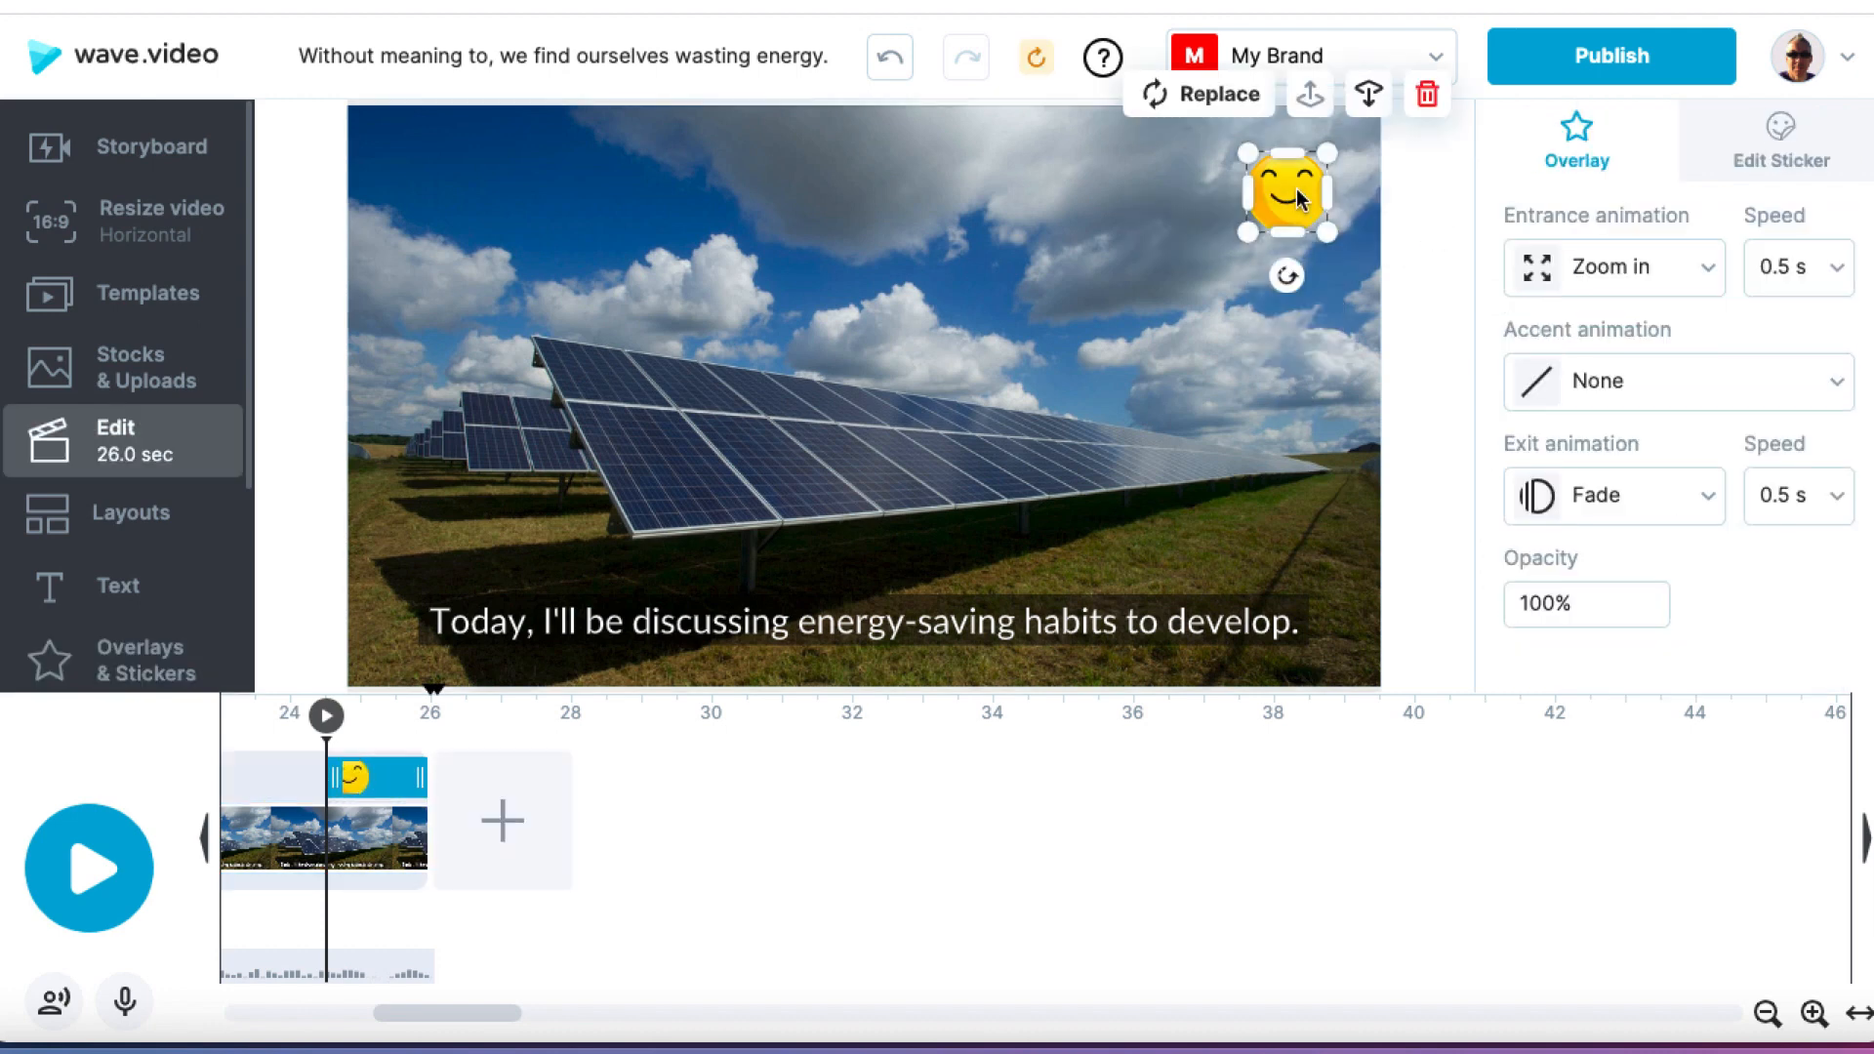
pyautogui.click(1427, 97)
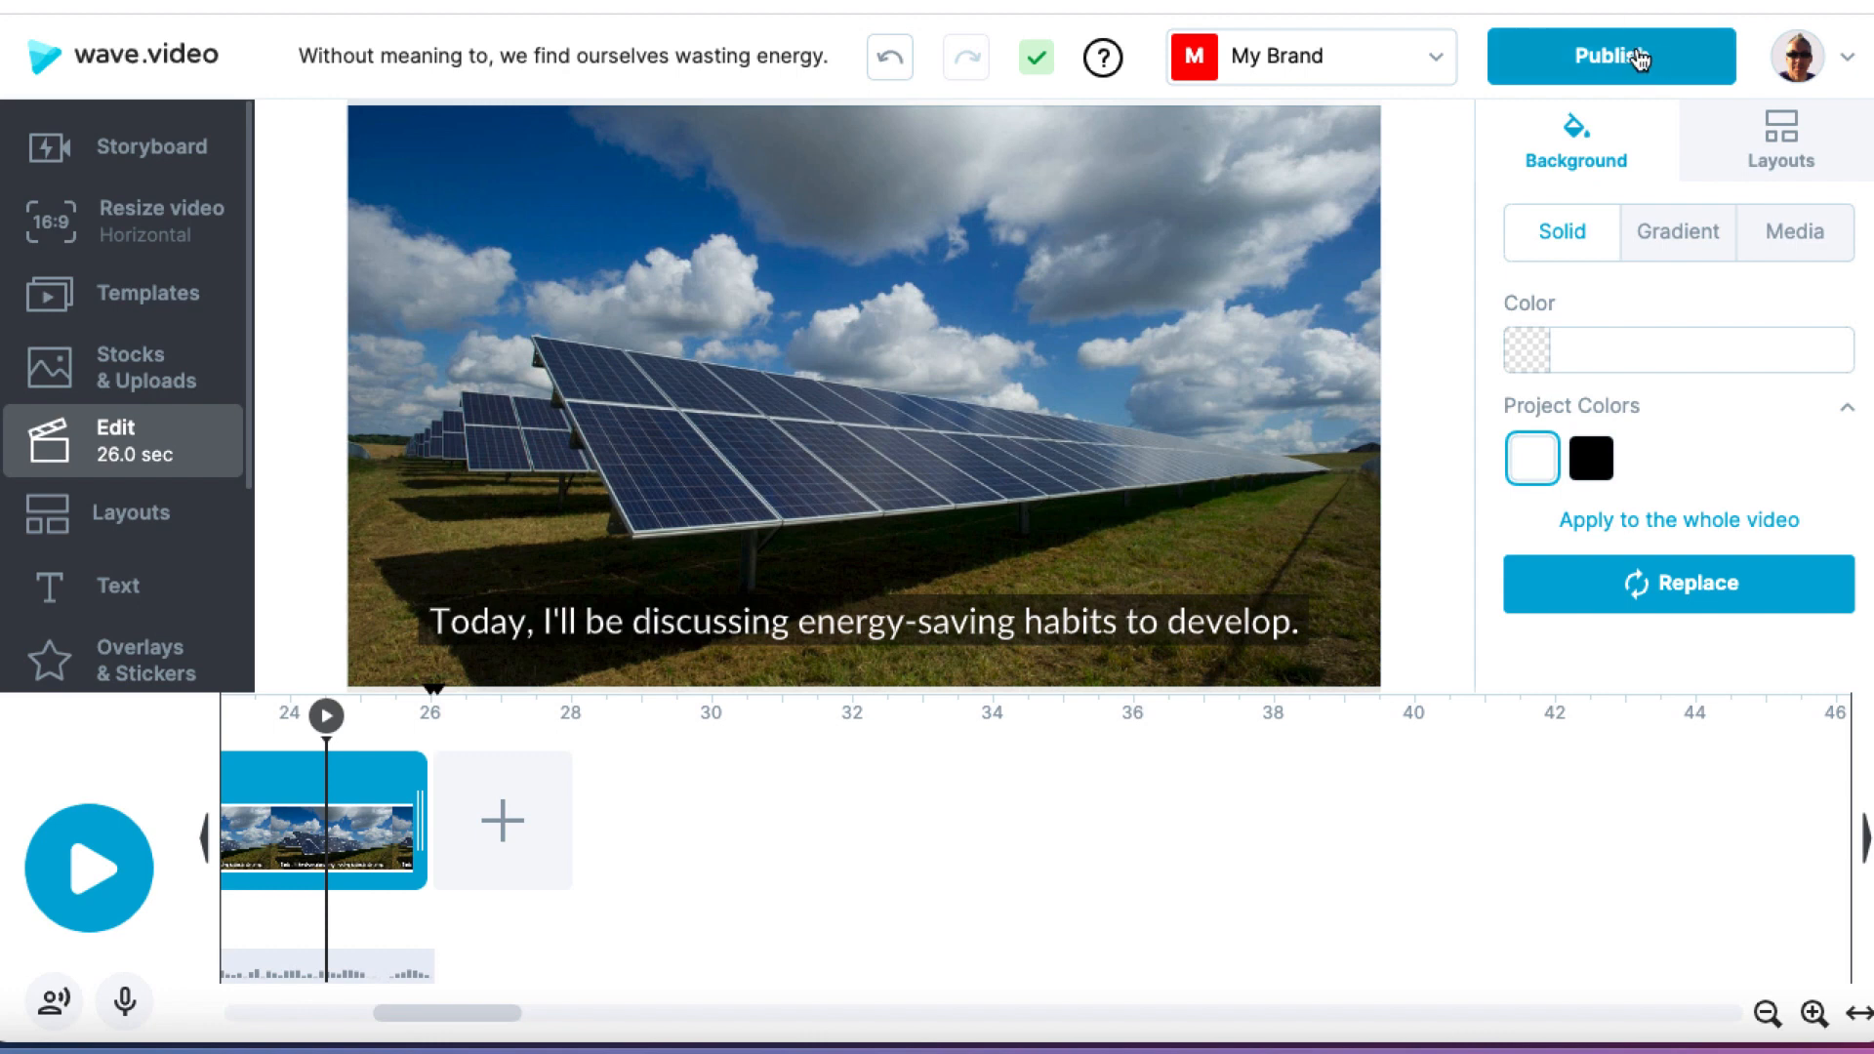
# Step: Publish the project as a video and render it in 1080p resolution as an mp4
pyautogui.click(1632, 59)
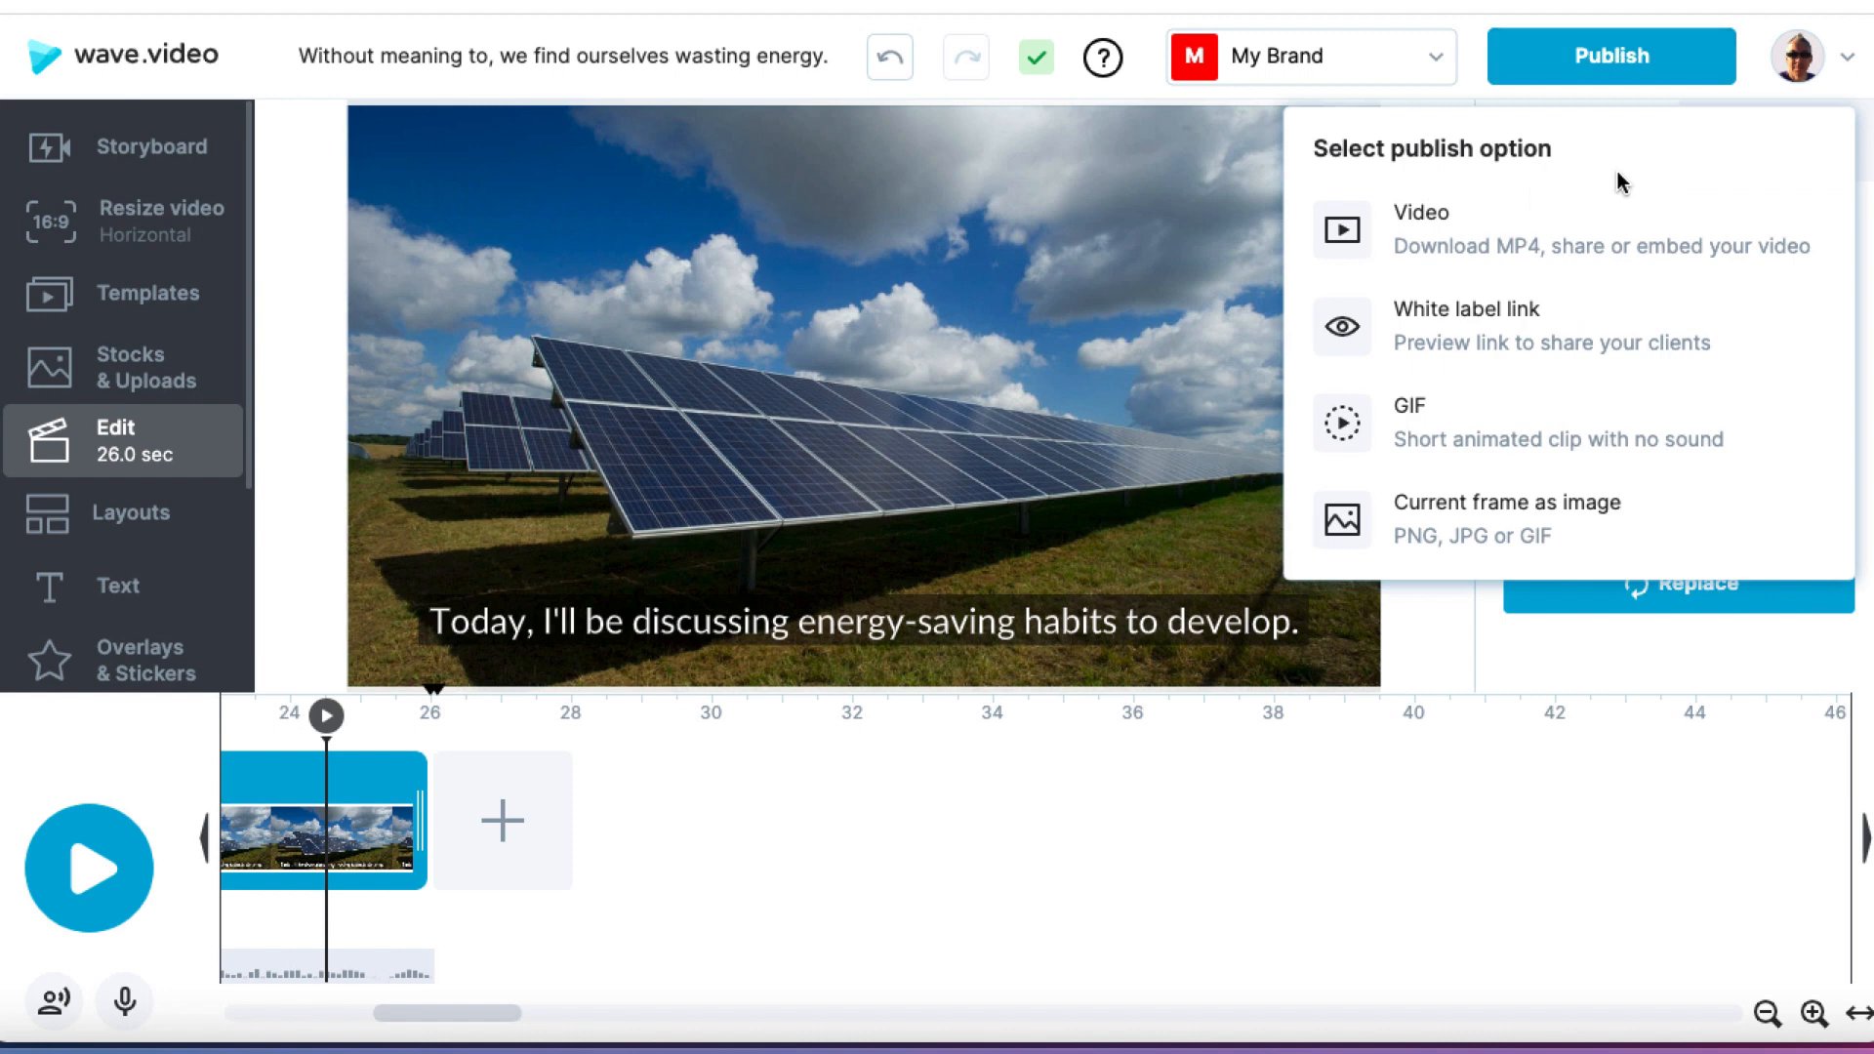
pyautogui.click(1390, 223)
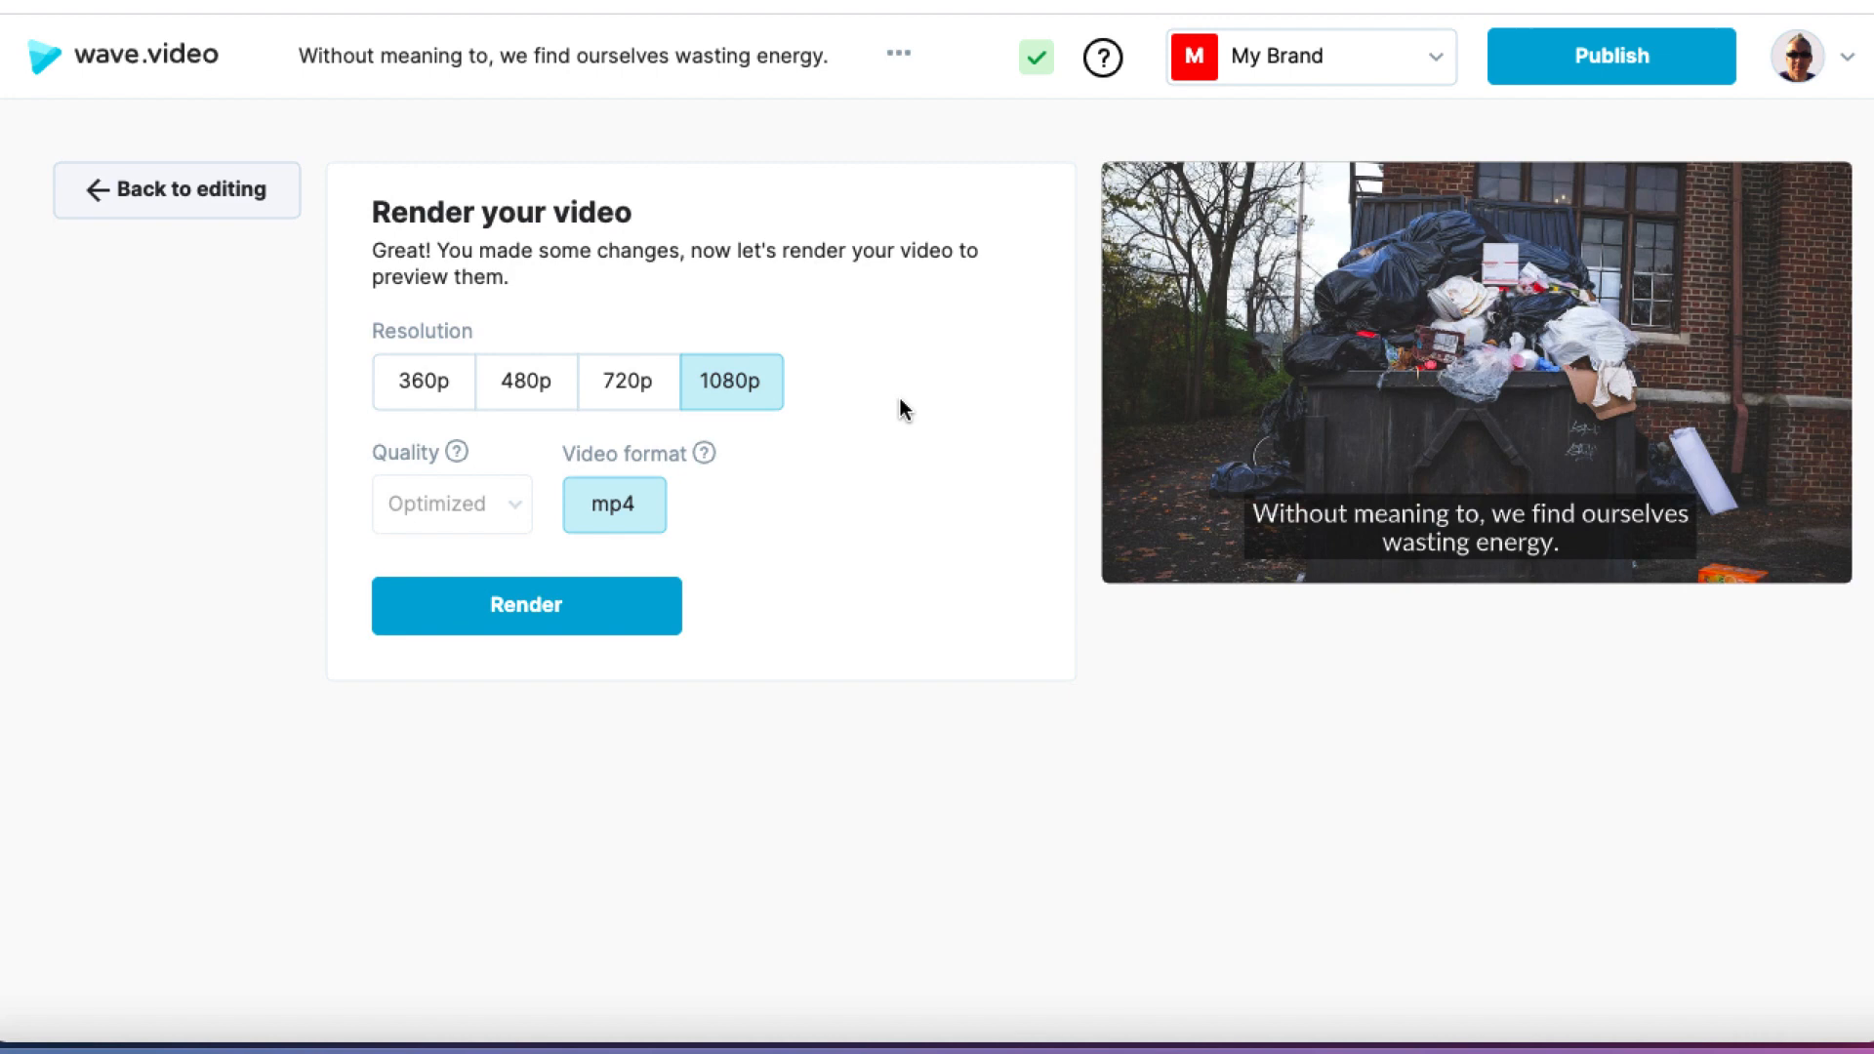
pyautogui.click(548, 608)
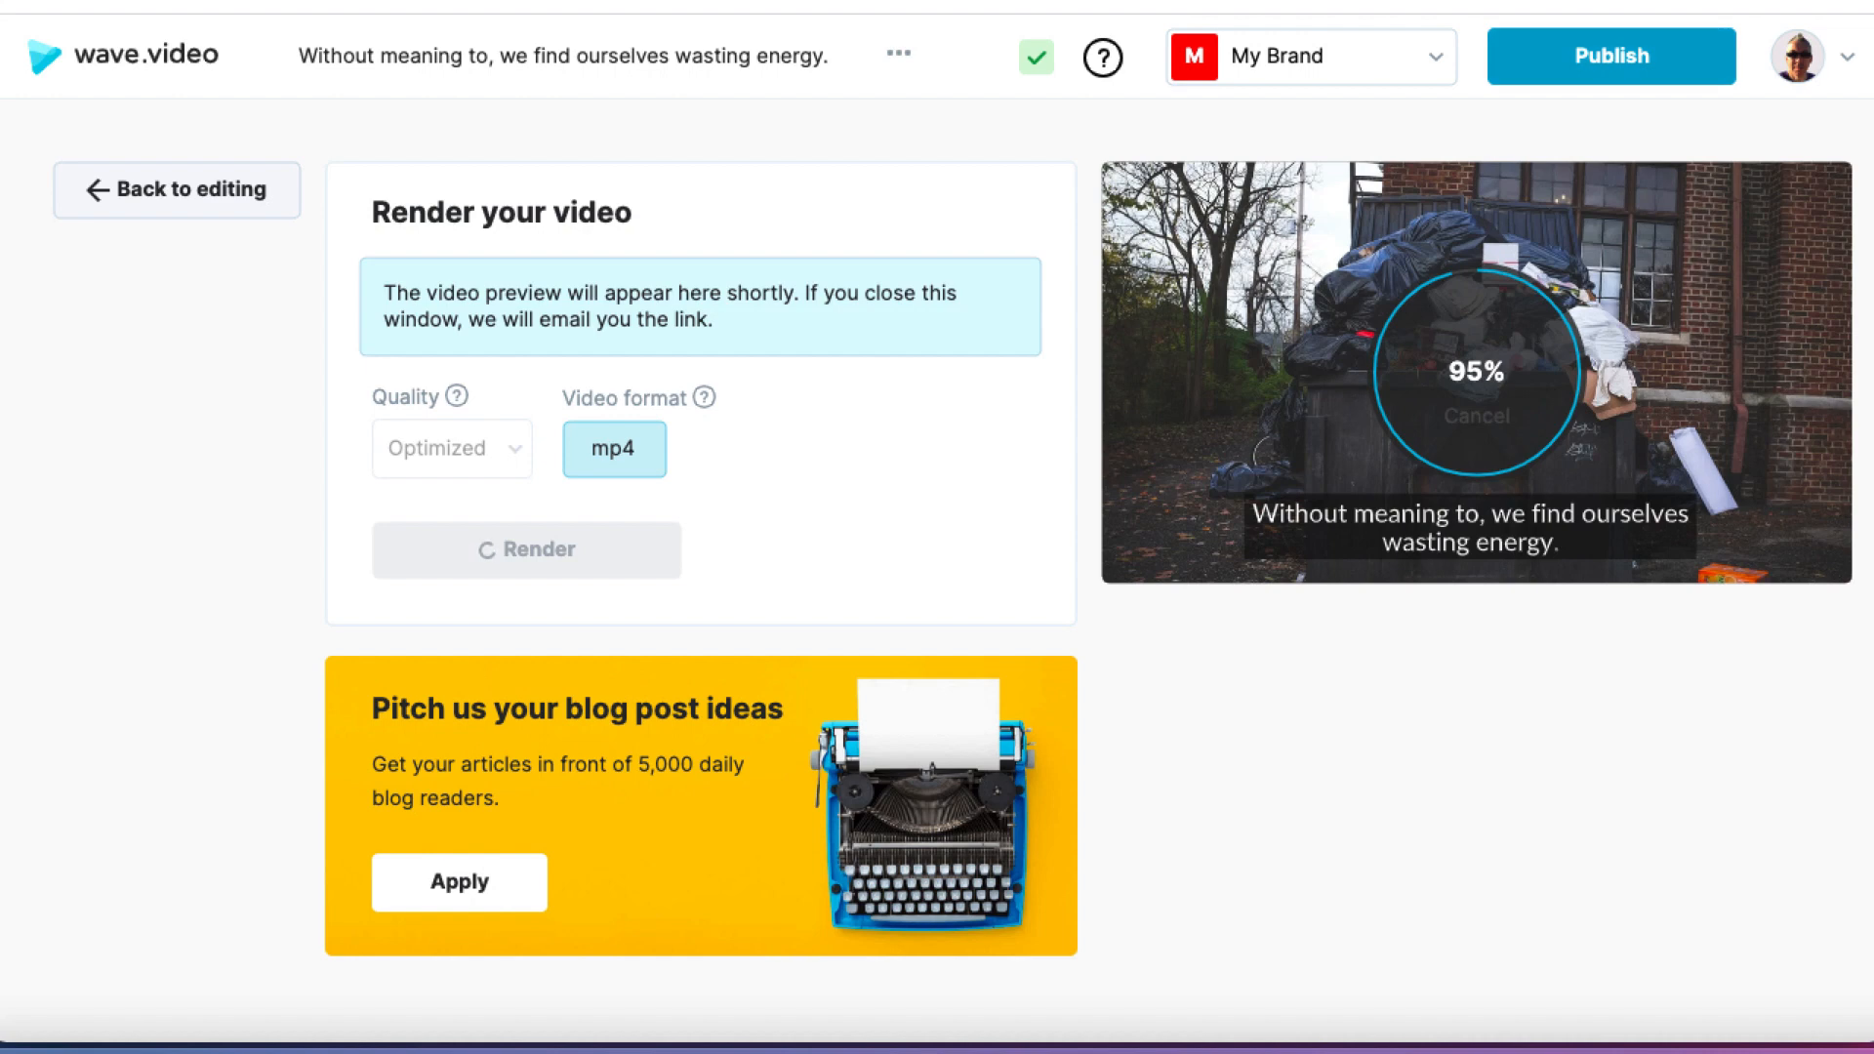
pyautogui.click(1537, 1)
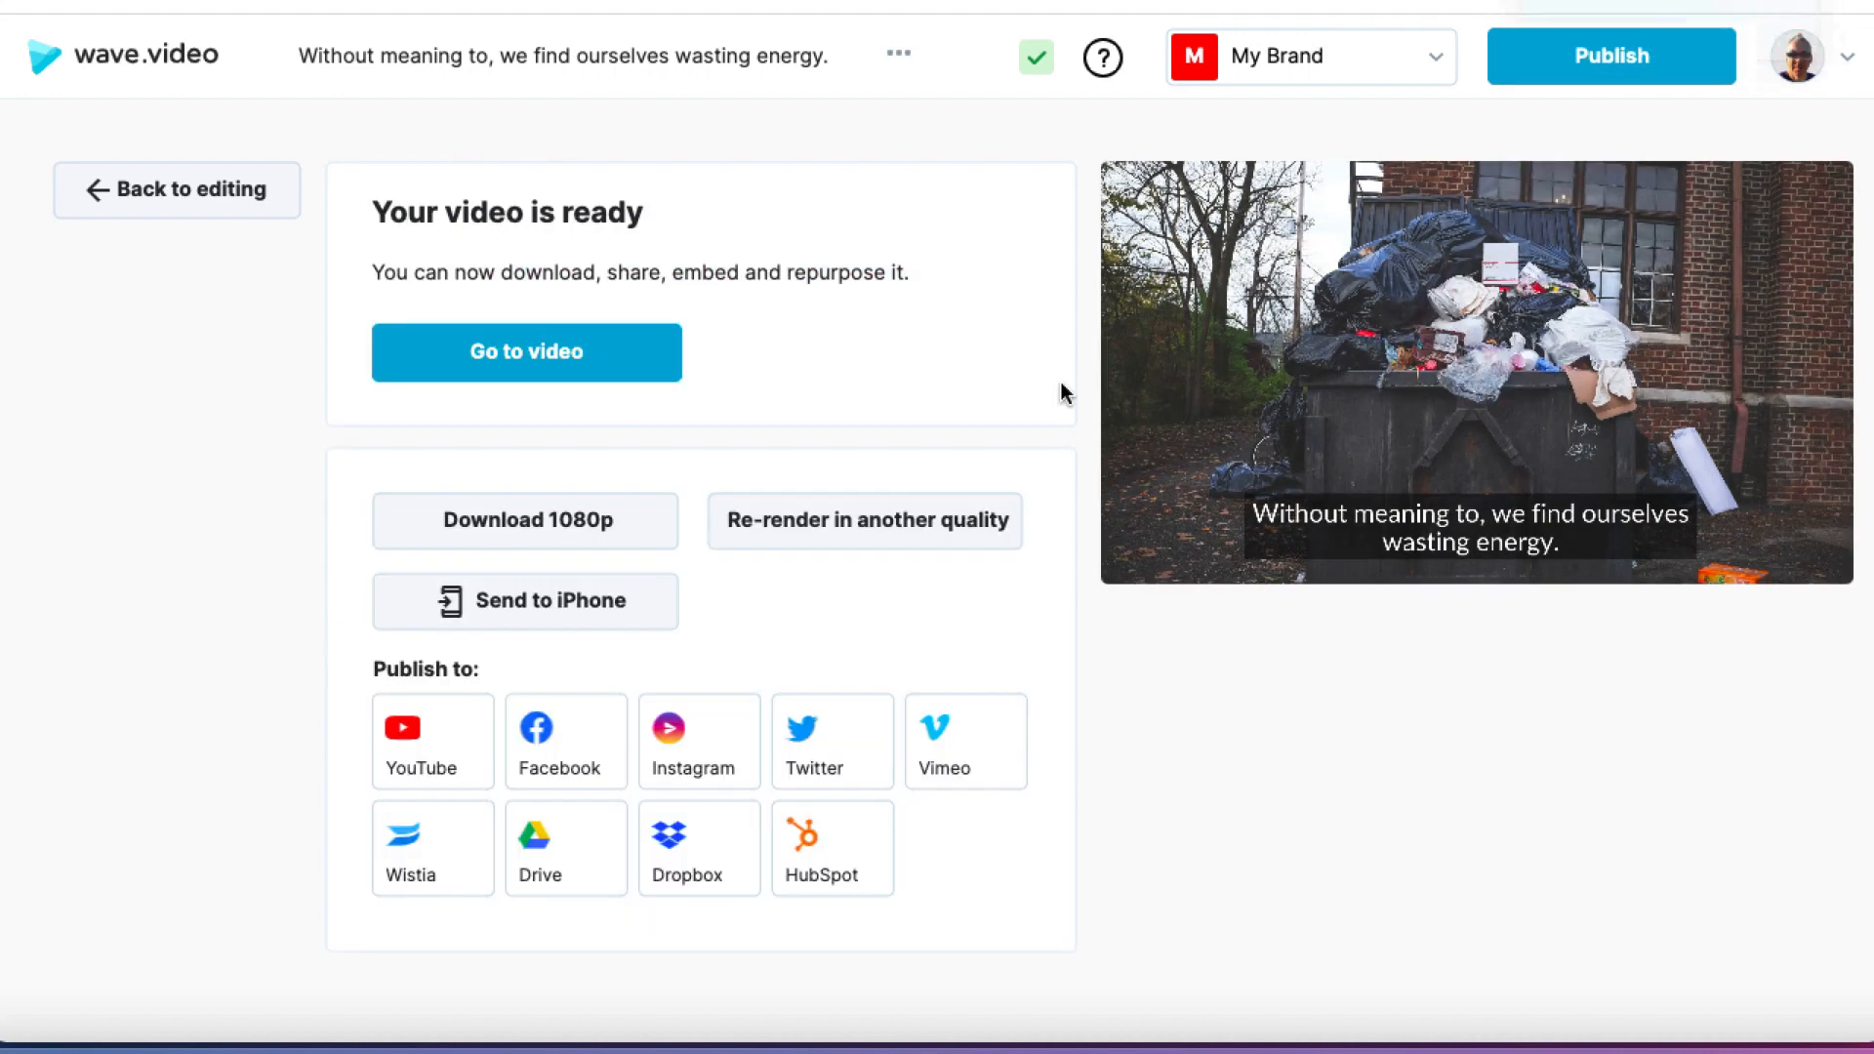